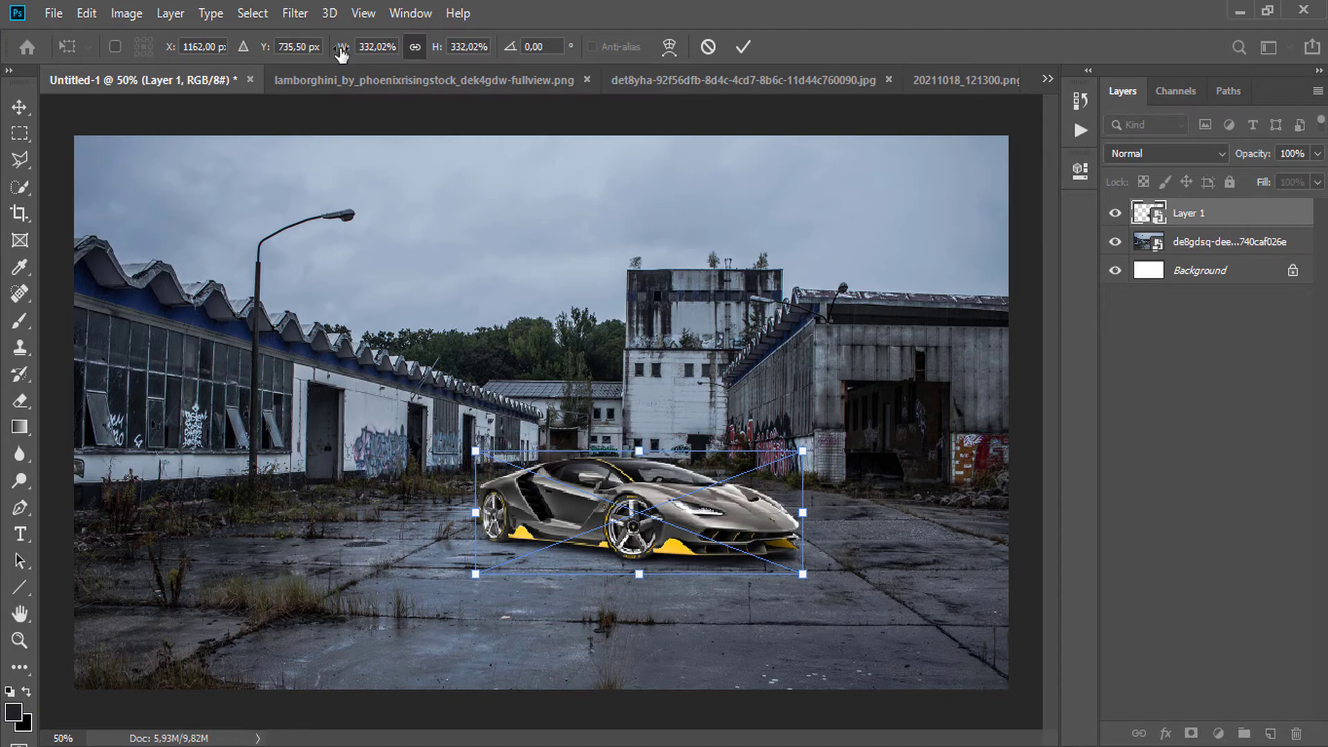
Enlarge the car to about 391%, place it on the pavement right of centre, and close the Lamborghini source document
left_click_drag(421, 59, 398, 78)
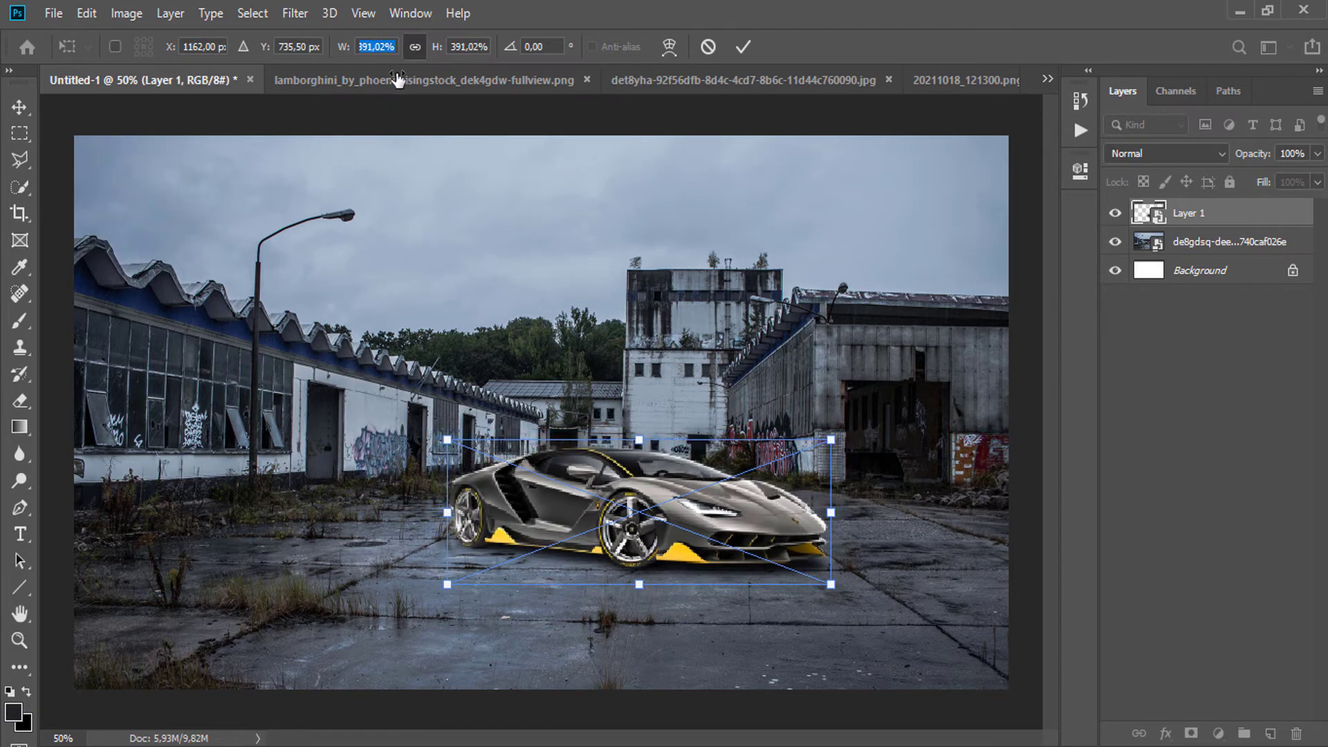
left_click_drag(637, 481, 687, 492)
left_click(743, 46)
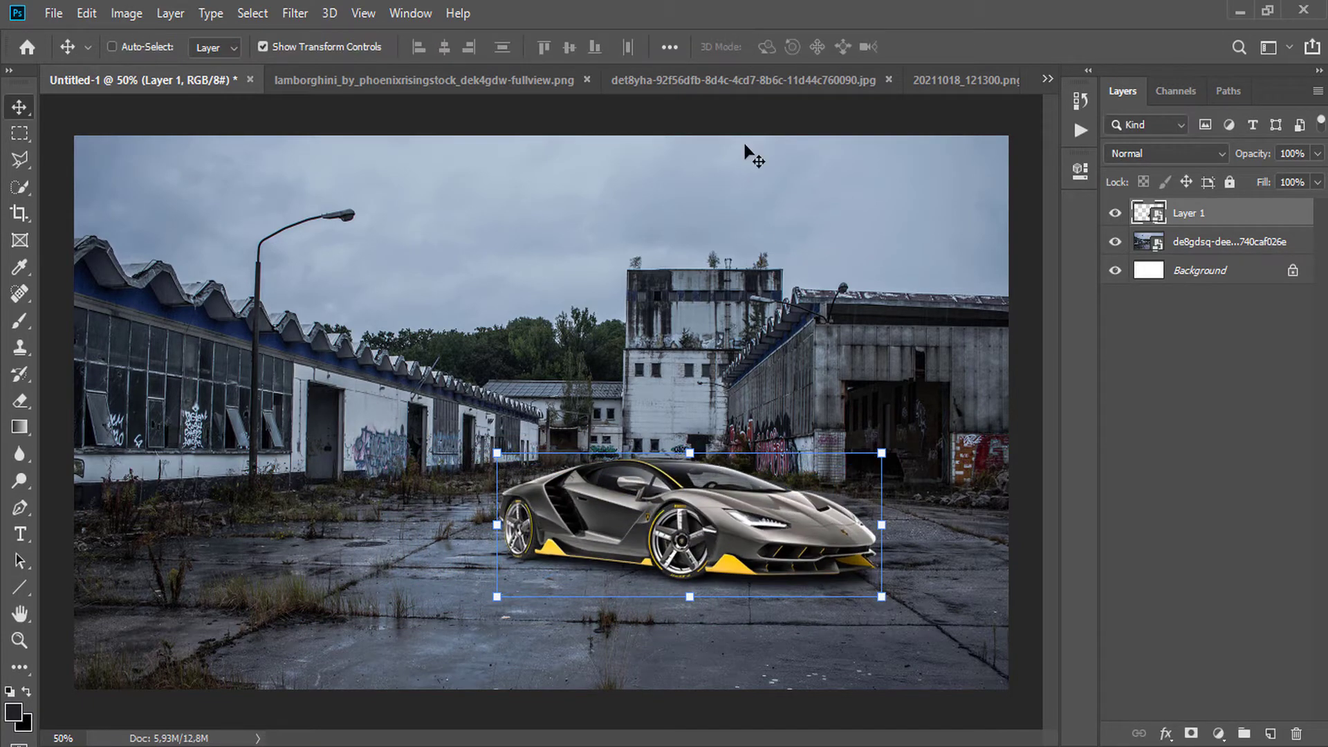
left_click_drag(767, 526, 752, 527)
left_click(586, 79)
left_click(657, 300)
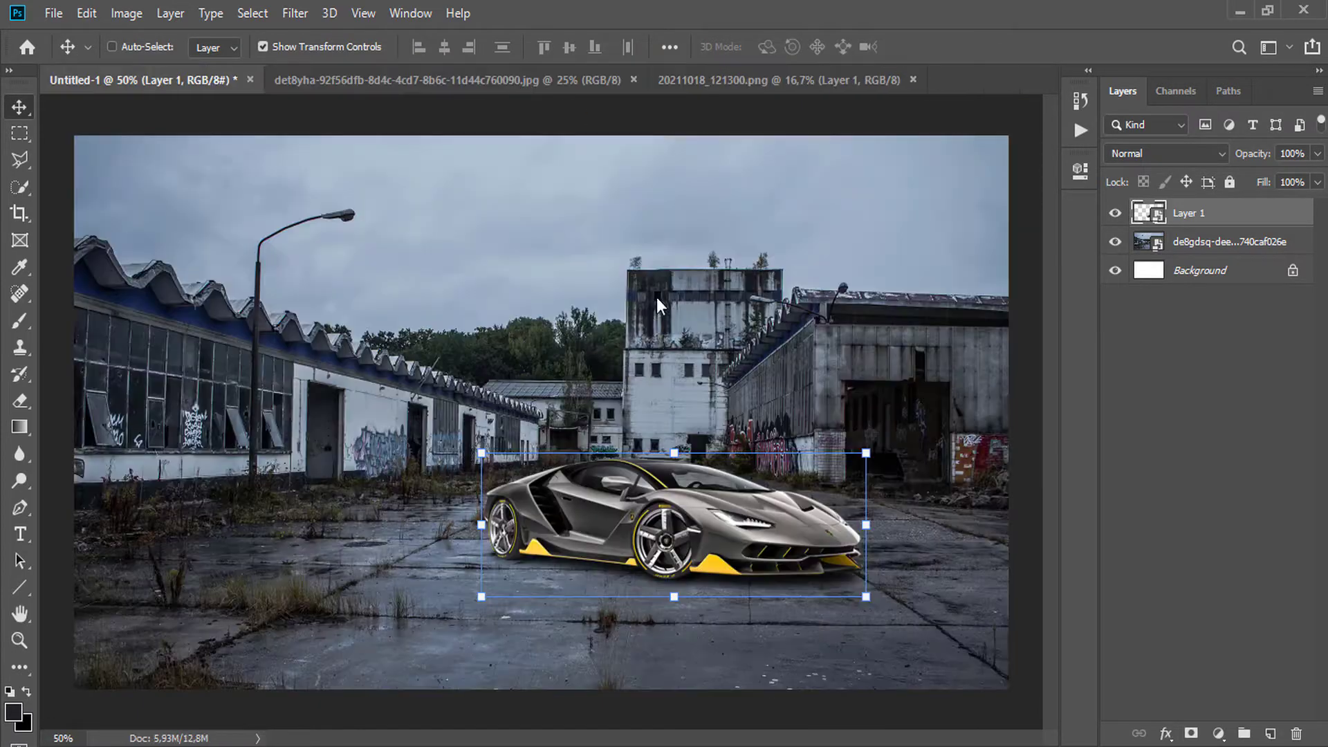
Copy the sky and the man's cutout from their open documents into the composite, with the sky beneath the warehouse layer
left_click(484, 79)
left_click_drag(1220, 215, 502, 326)
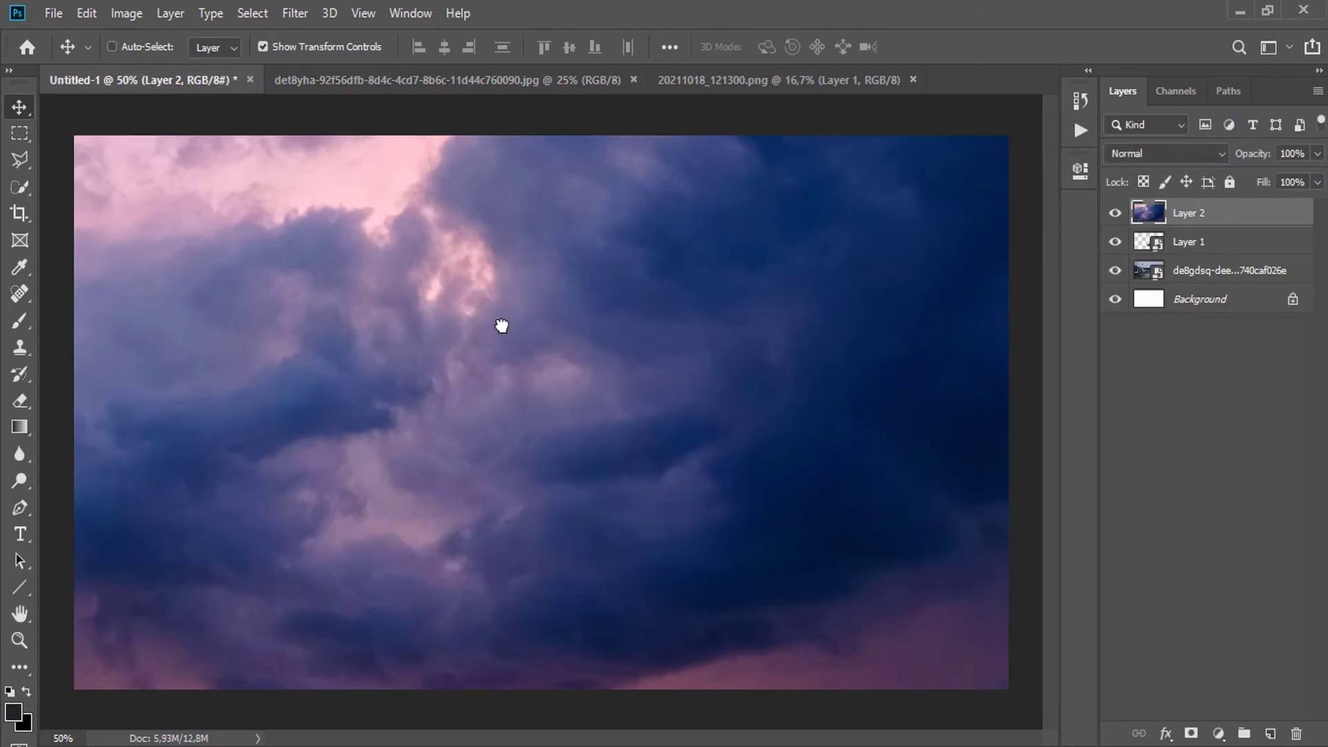
left_click_drag(1206, 228, 509, 123)
left_click(650, 80)
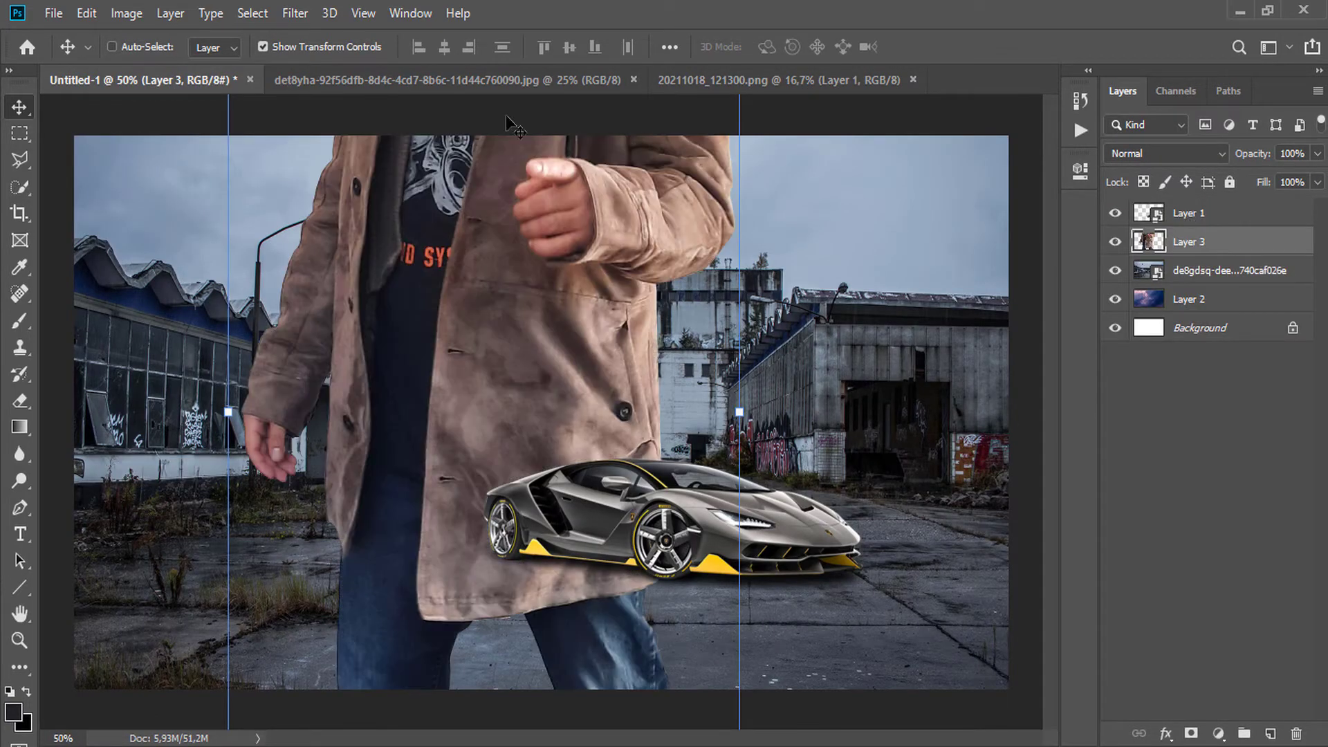
Scale the oversized man down to a small full figure and place his layer above the car layer
left_click(89, 14)
left_click(178, 456)
left_click_drag(332, 47, 251, 131)
left_click_drag(1188, 242, 1188, 205)
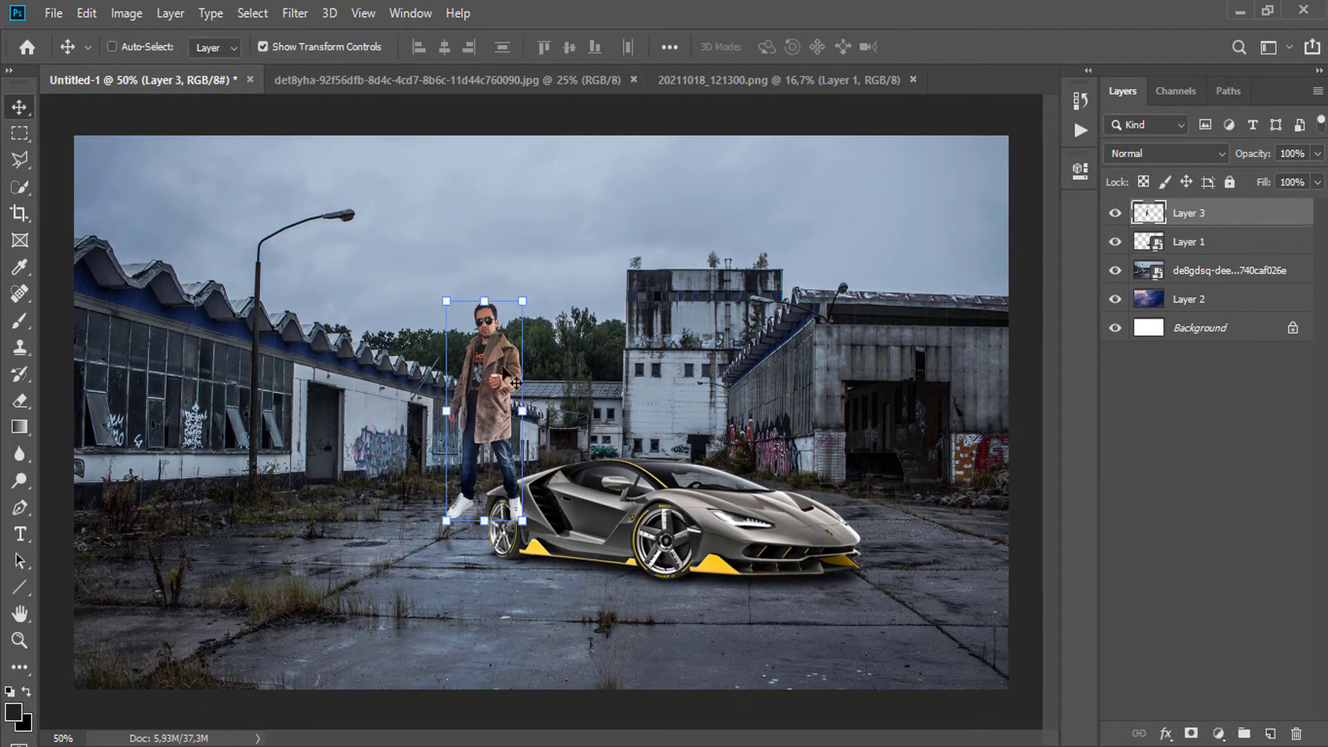
Move the man in front of the car's rear wheel and scale him up to about 116.55%
left_click_drag(483, 346, 558, 510)
left_click_drag(587, 443, 622, 341)
left_click_drag(735, 384, 768, 378)
left_click_drag(599, 457, 560, 435)
left_click_drag(332, 49, 295, 74)
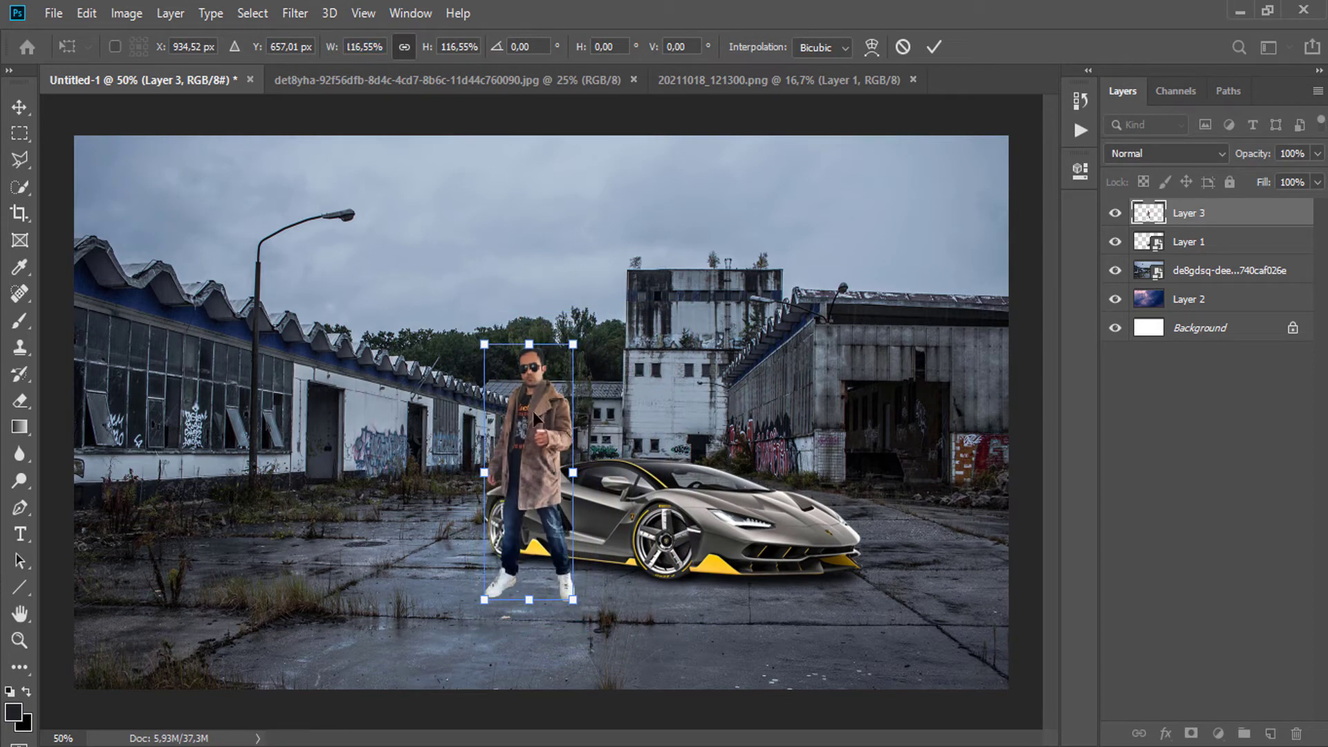
left_click_drag(549, 417, 547, 432)
Enlarge the car proportionally to about 509.88% and position it behind the man
left_click(1189, 242)
left_click_drag(867, 453, 910, 356)
left_click(416, 47)
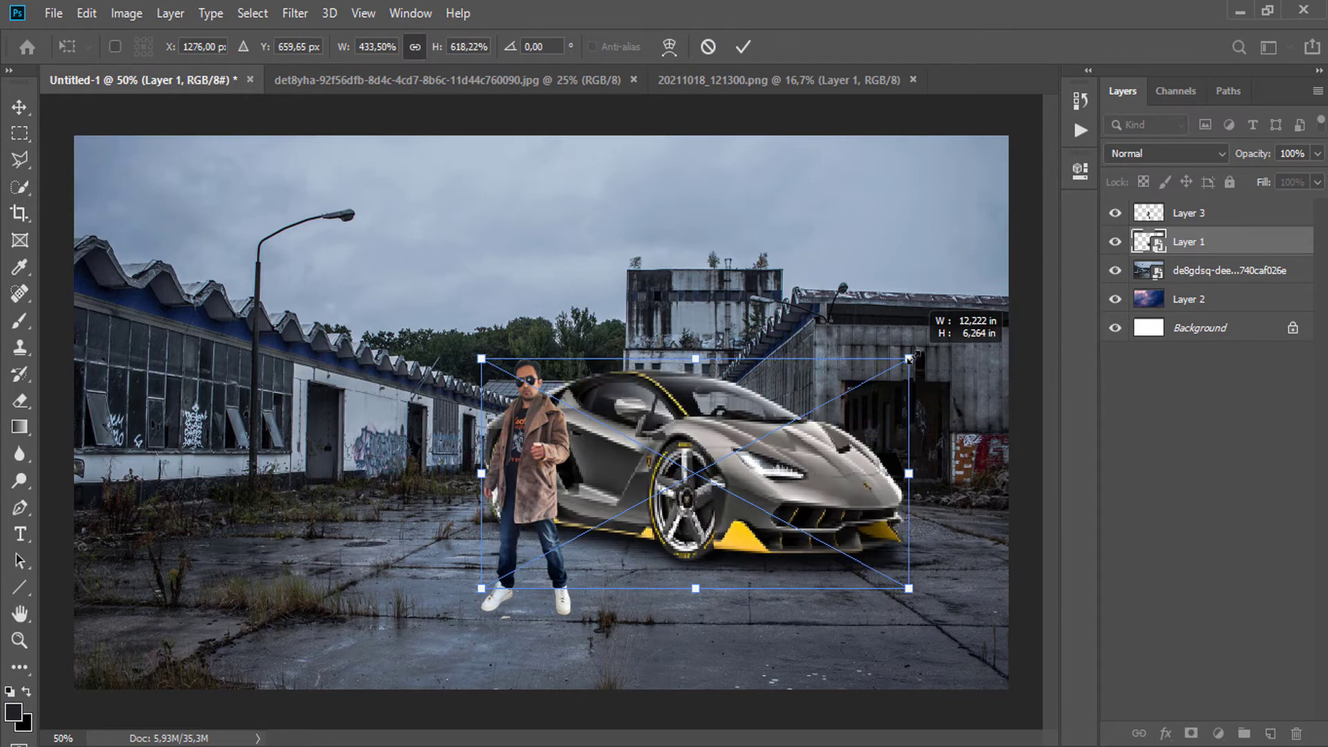
left_click(423, 48)
left_click_drag(657, 430, 656, 493)
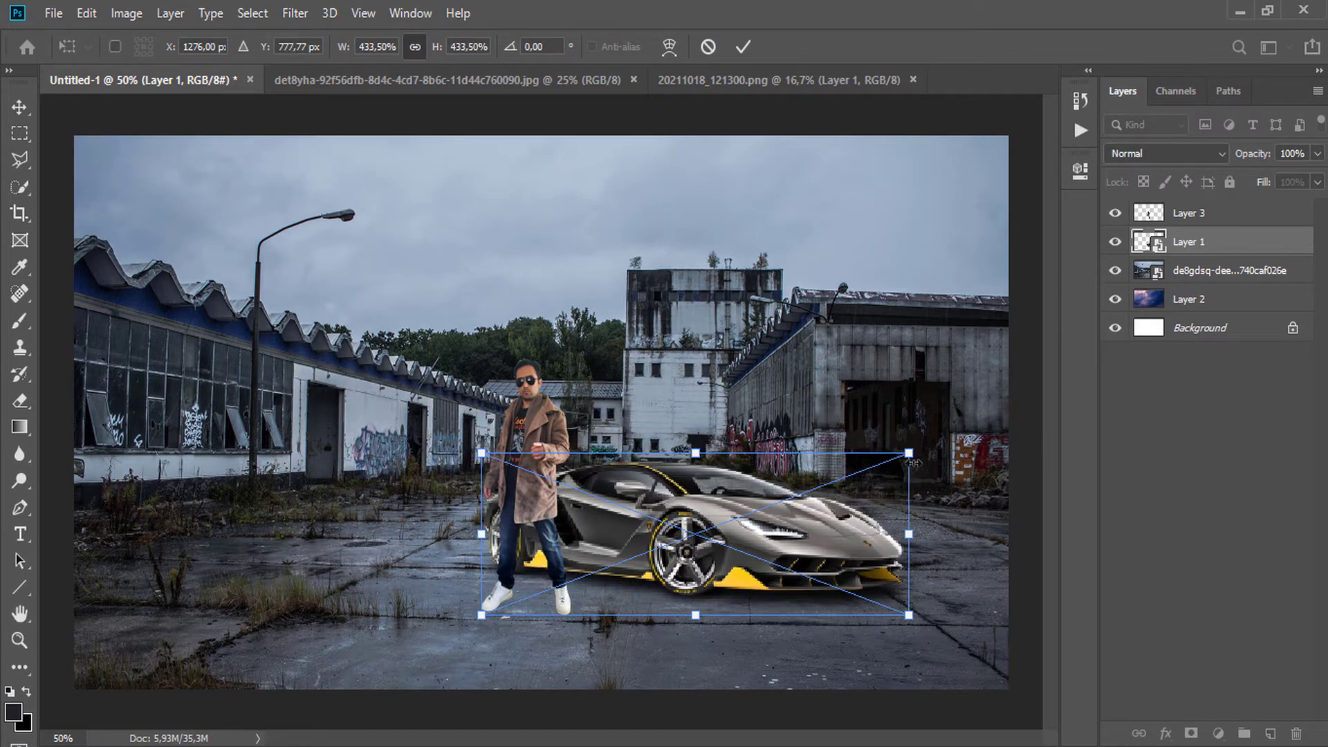
left_click_drag(913, 462, 958, 413)
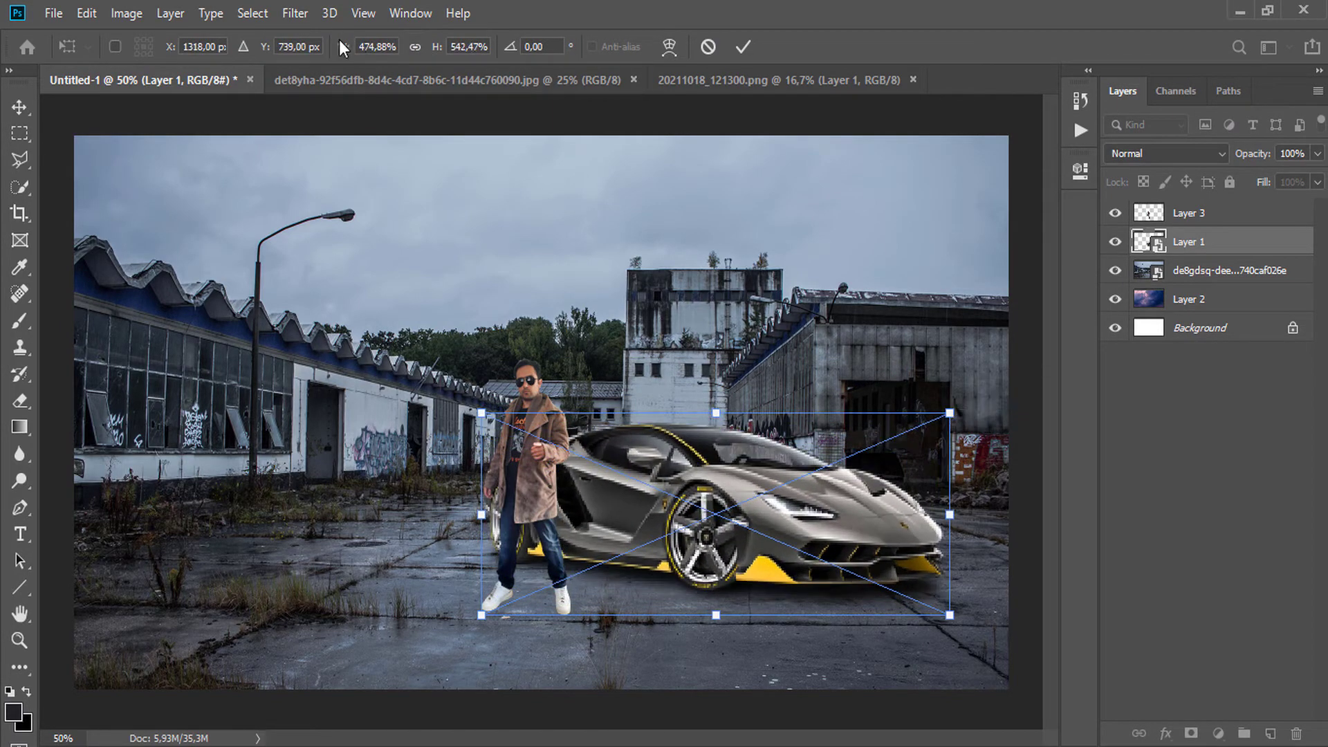
left_click_drag(339, 46, 342, 59)
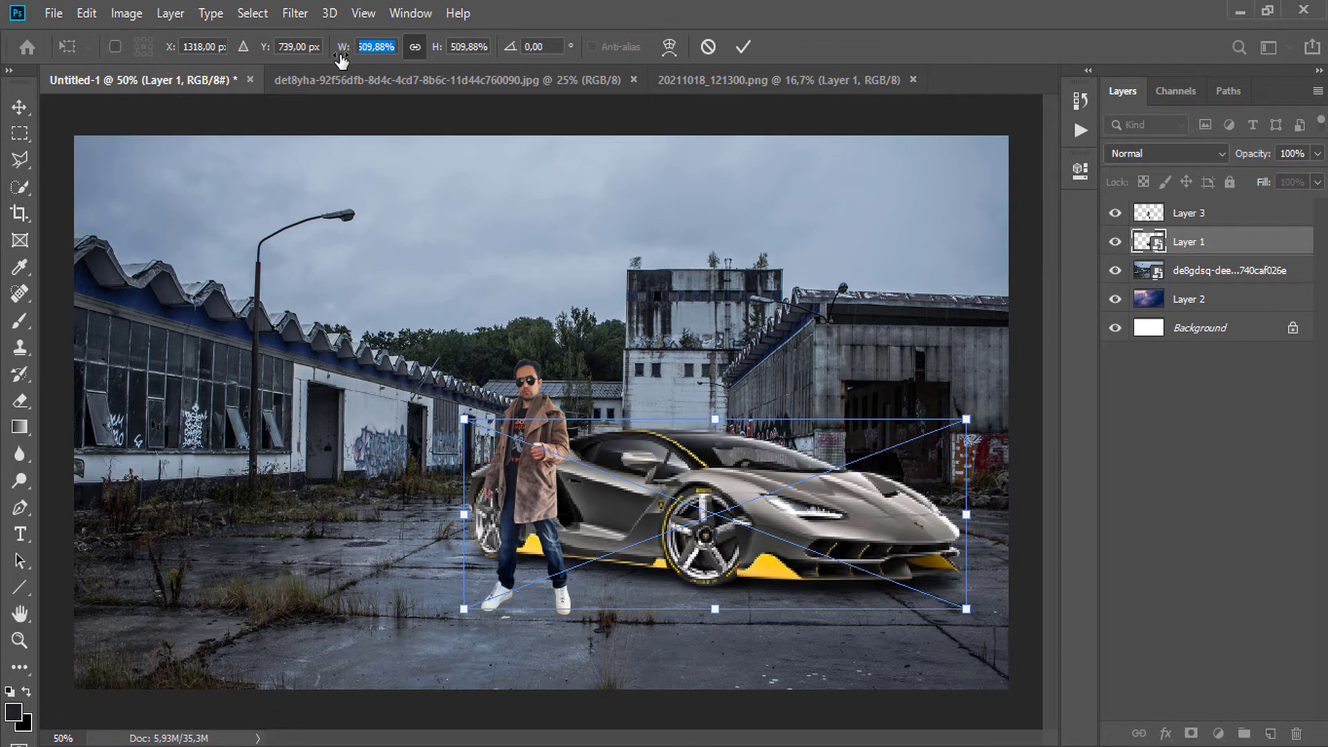
Enlarge the man further to match the bigger car, shift him slightly to the right, and apply the transform
left_click(1190, 213)
left_click_drag(570, 359, 639, 287)
left_click_drag(561, 394, 584, 402)
left_click(934, 47)
Add a mask to the warehouse layer and paint black over its upper sky with a soft 91 px brush
left_click(1232, 271)
left_click(1190, 733)
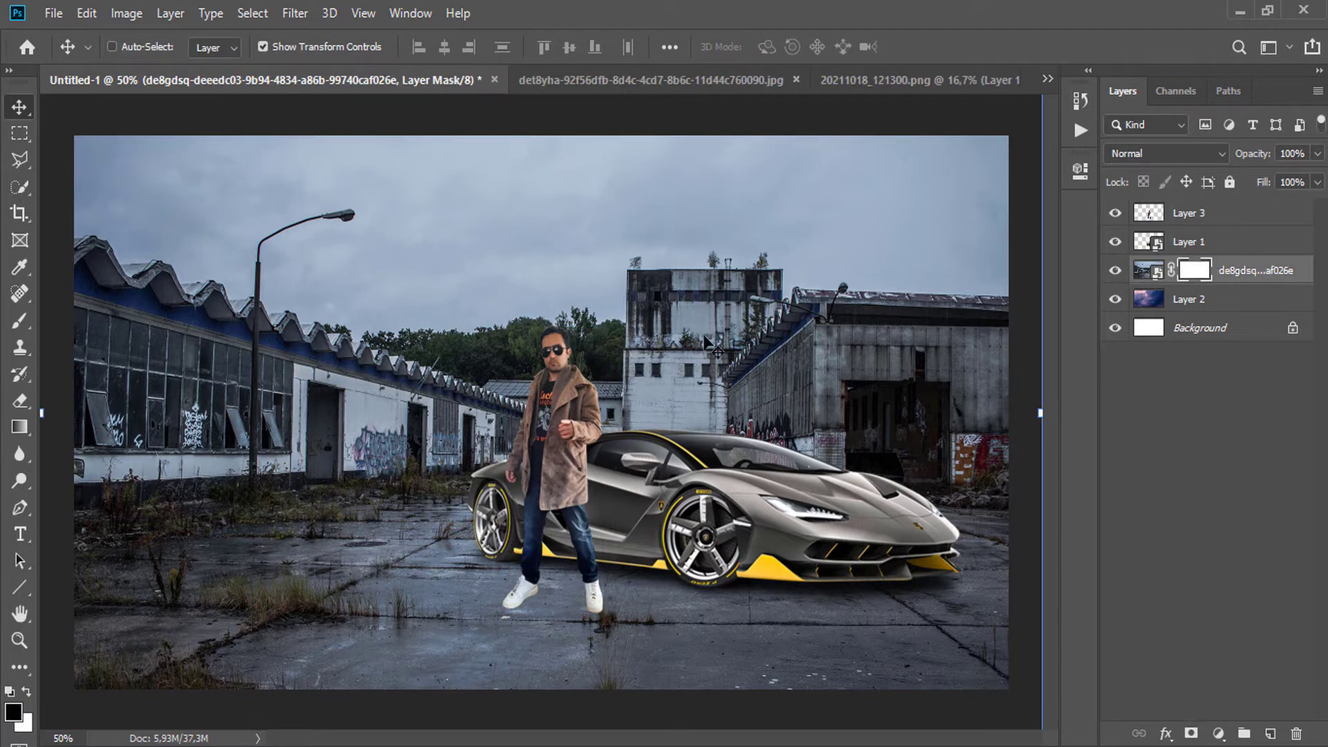
key("b")
right_click(486, 220)
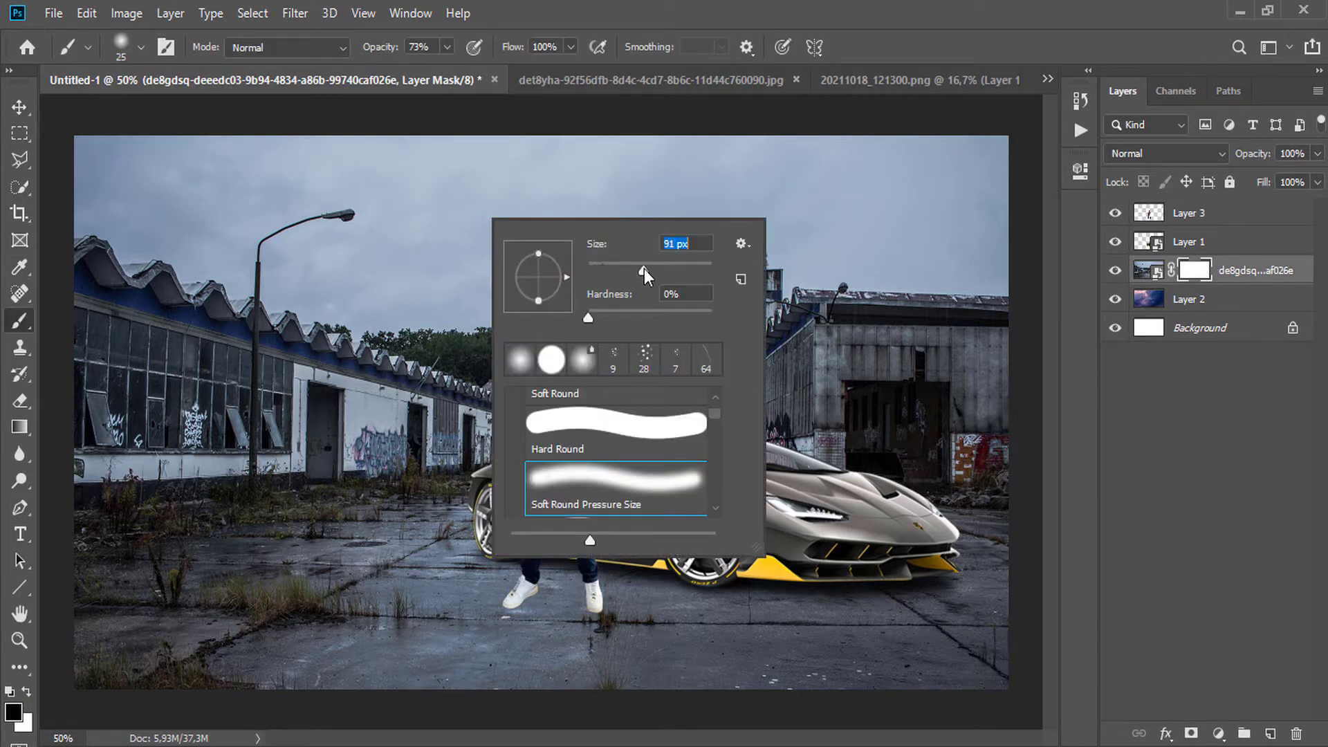
mouse_move(537, 173)
left_mouse_down()
mouse_move(739, 173)
mouse_move(617, 186)
mouse_move(660, 247)
mouse_move(700, 244)
left_mouse_up()
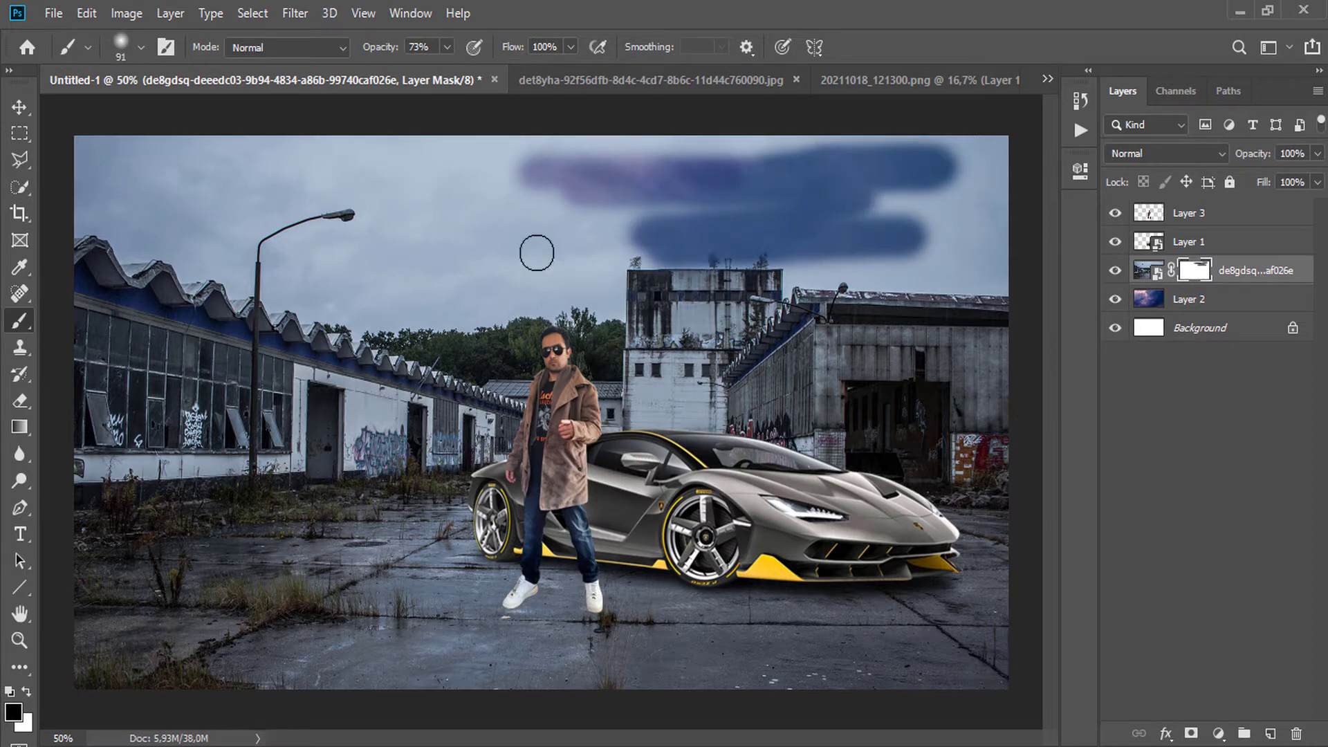
mouse_move(775, 155)
left_mouse_down()
mouse_move(691, 146)
mouse_move(983, 154)
left_mouse_up()
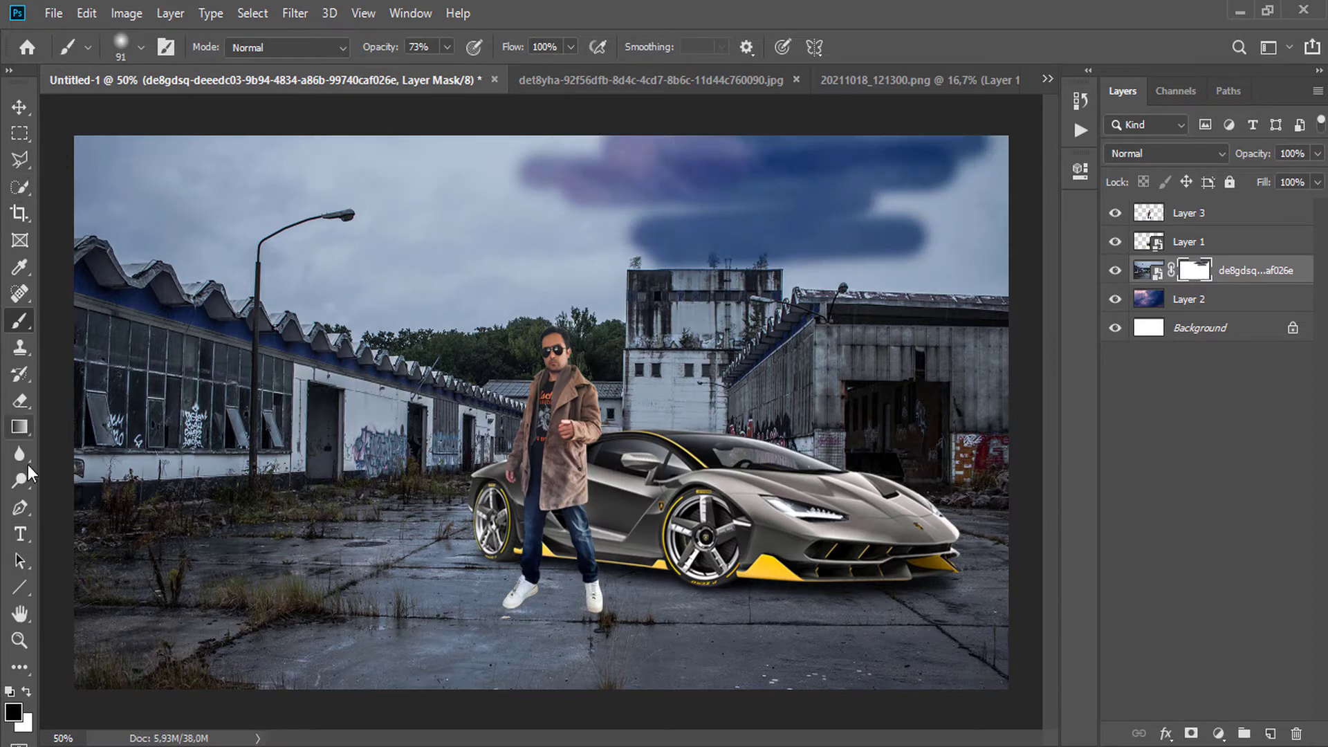
Trace a Pen path along the right building's roof, across the ground line behind the car, and around the street lamp
left_click(20, 508)
left_click(1010, 298)
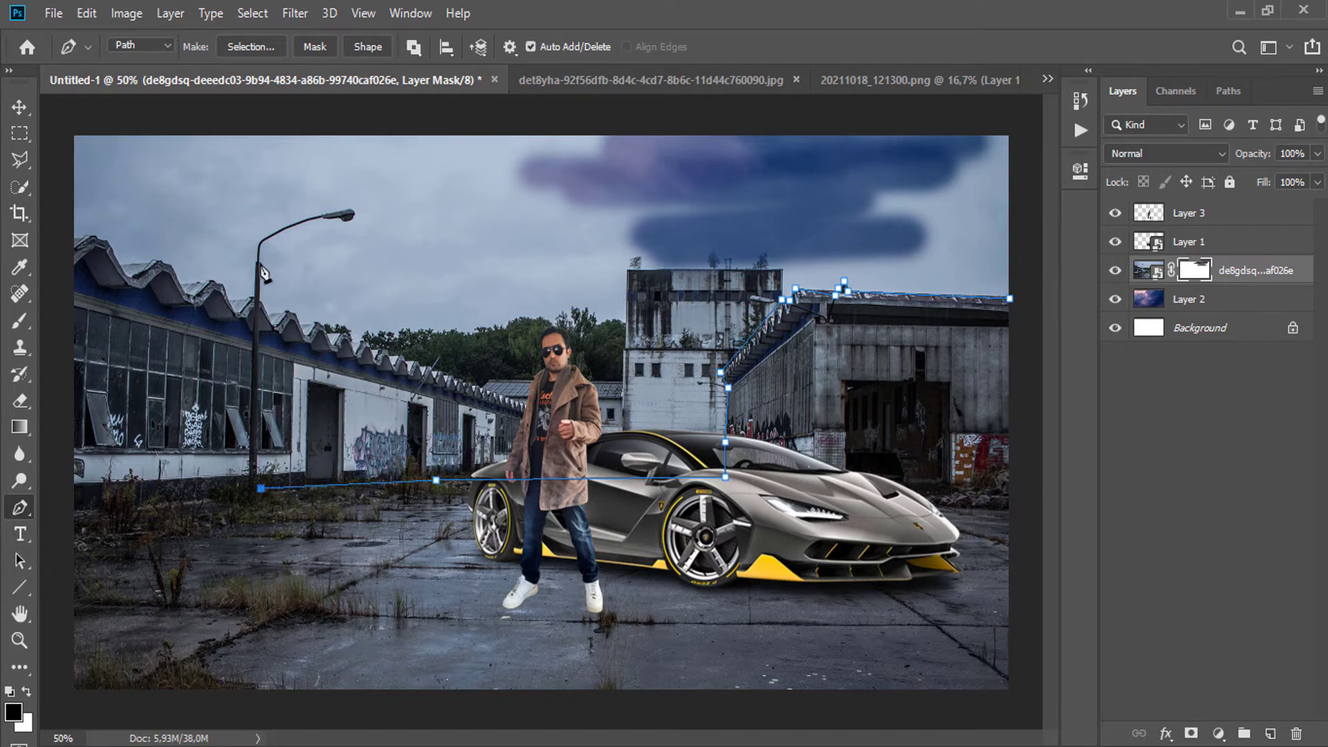
scroll(264, 231, "up", 3)
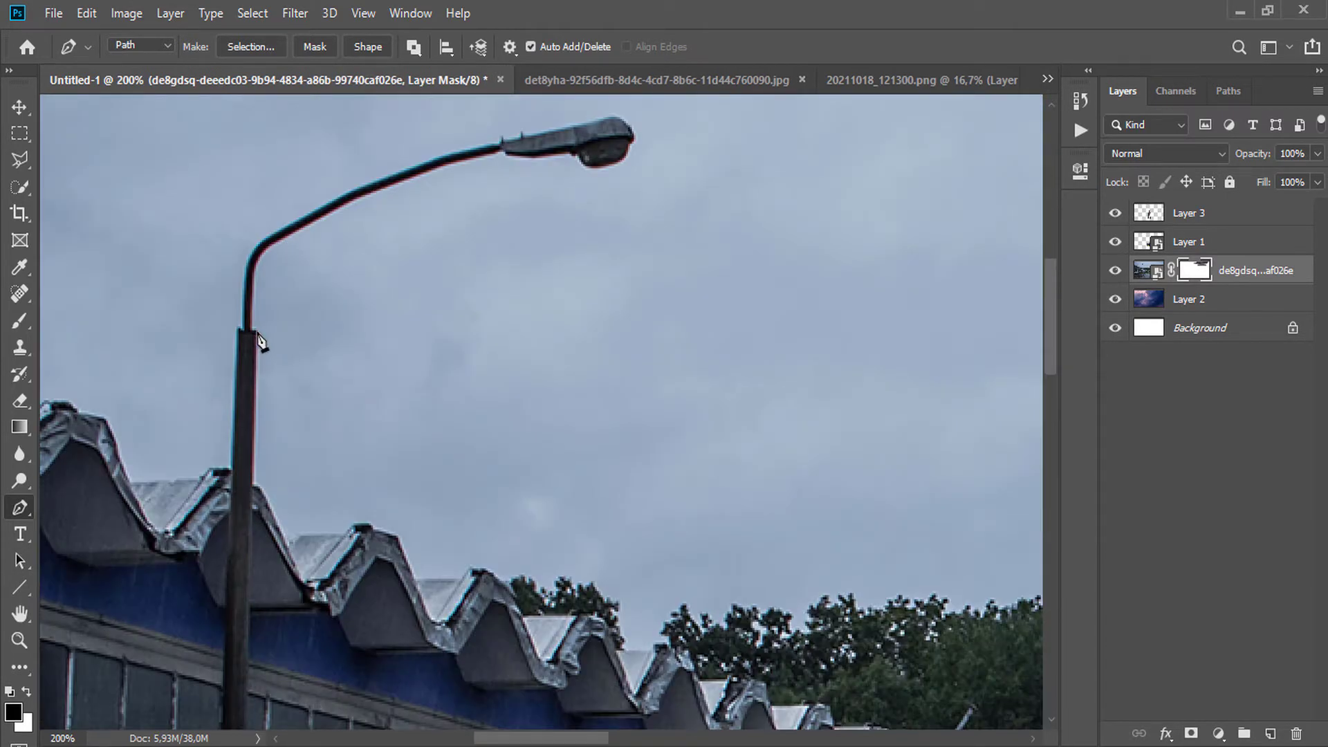
left_click_drag(266, 250, 275, 243)
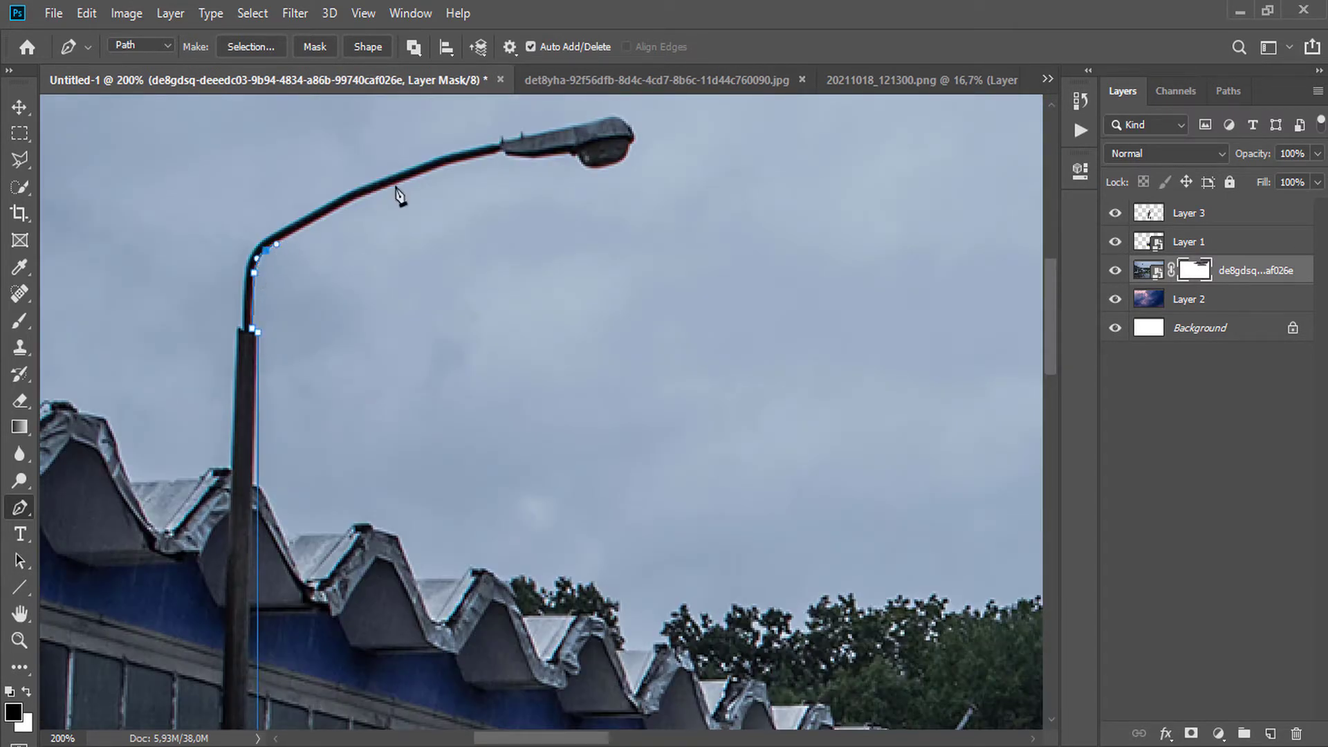
left_click_drag(396, 185, 431, 181)
left_click_drag(504, 155, 505, 154)
left_click(524, 157)
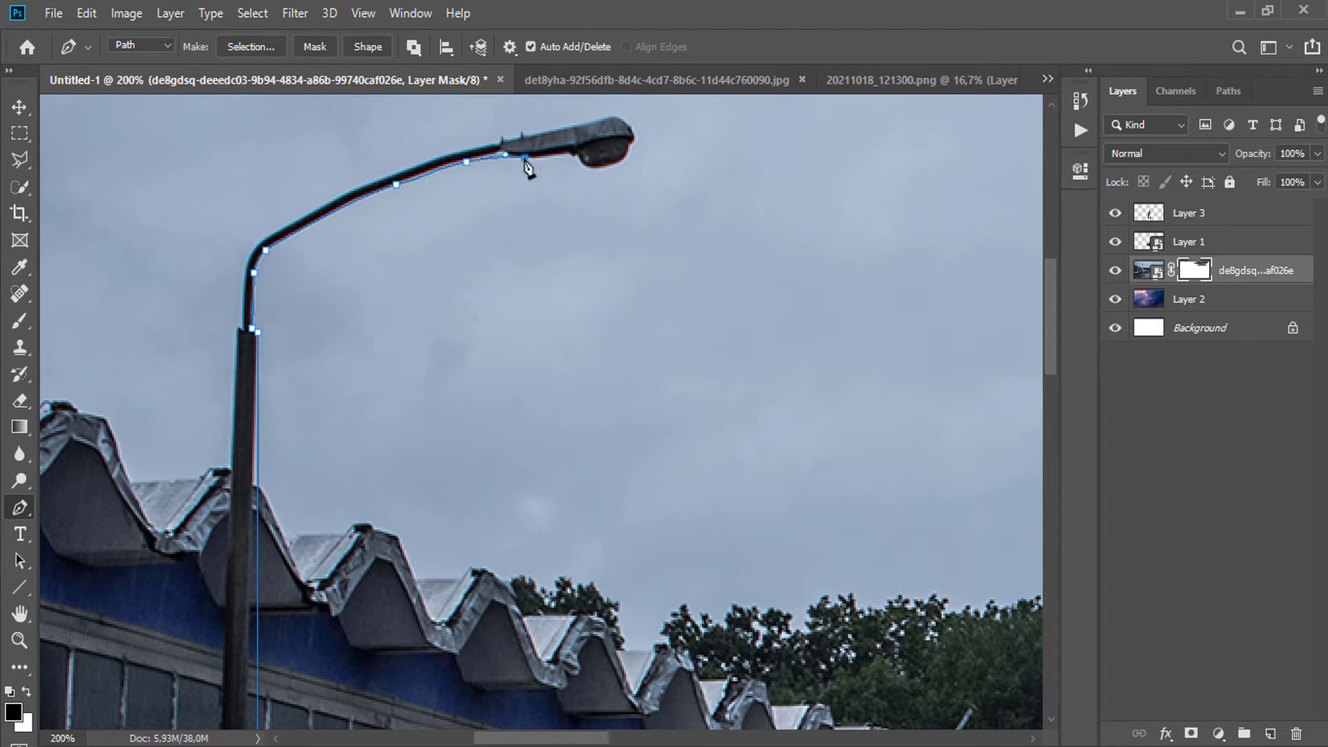
left_click(571, 154)
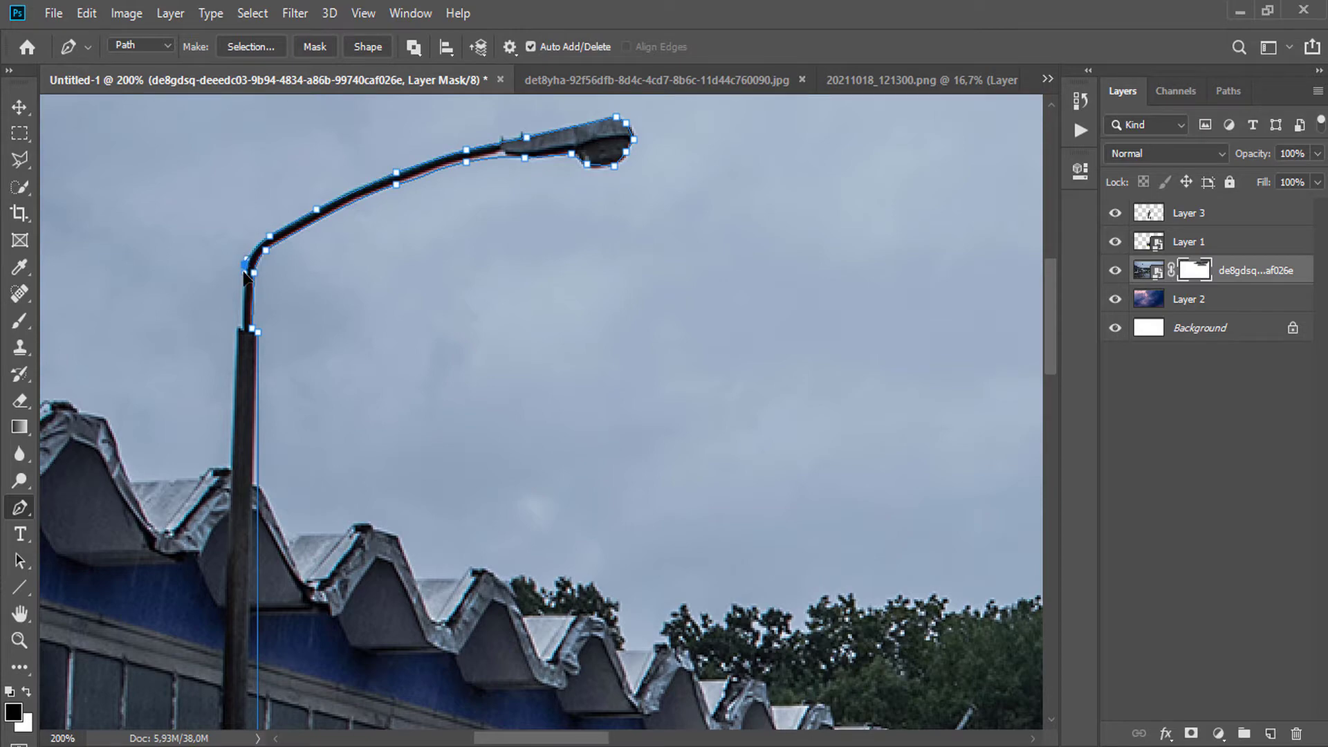
scroll(242, 359, "down", 10)
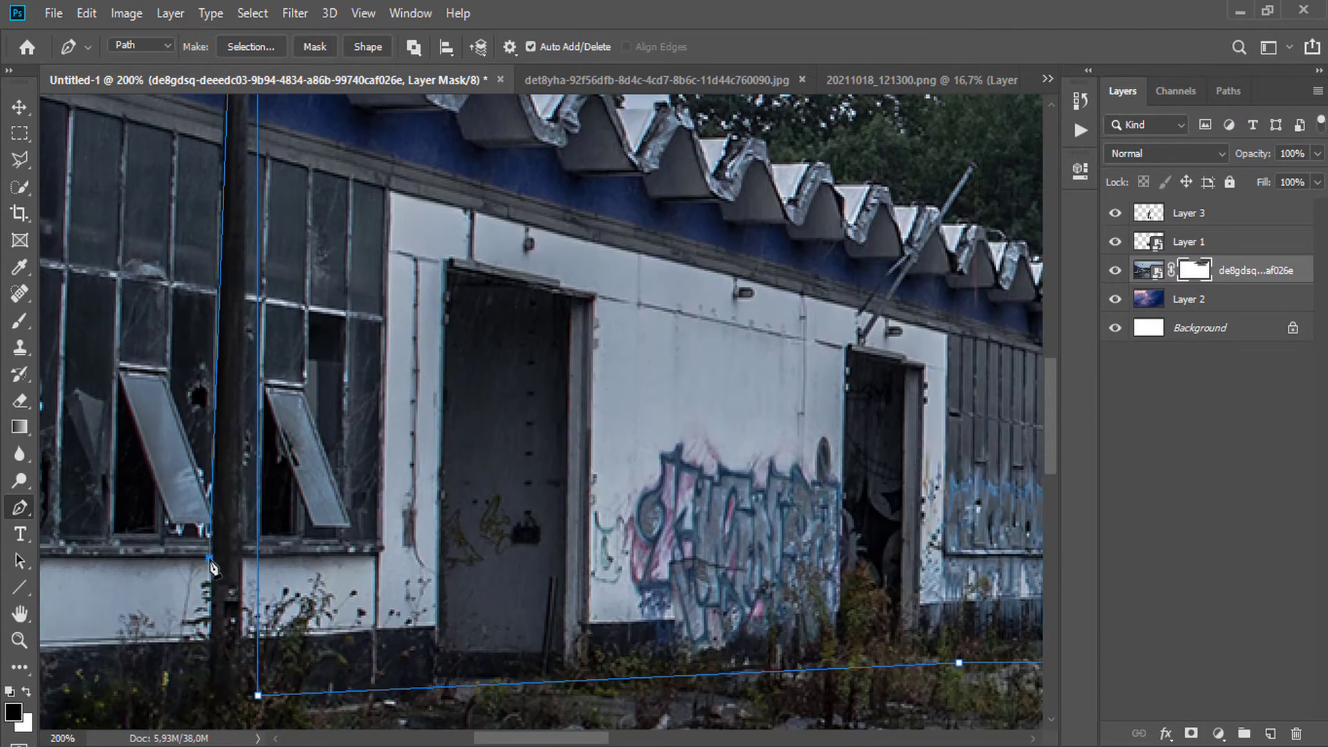
Extend the path along the ground to the left edge and around outside the canvas, closing it at the right roof edge
scroll(158, 461, "down", 3)
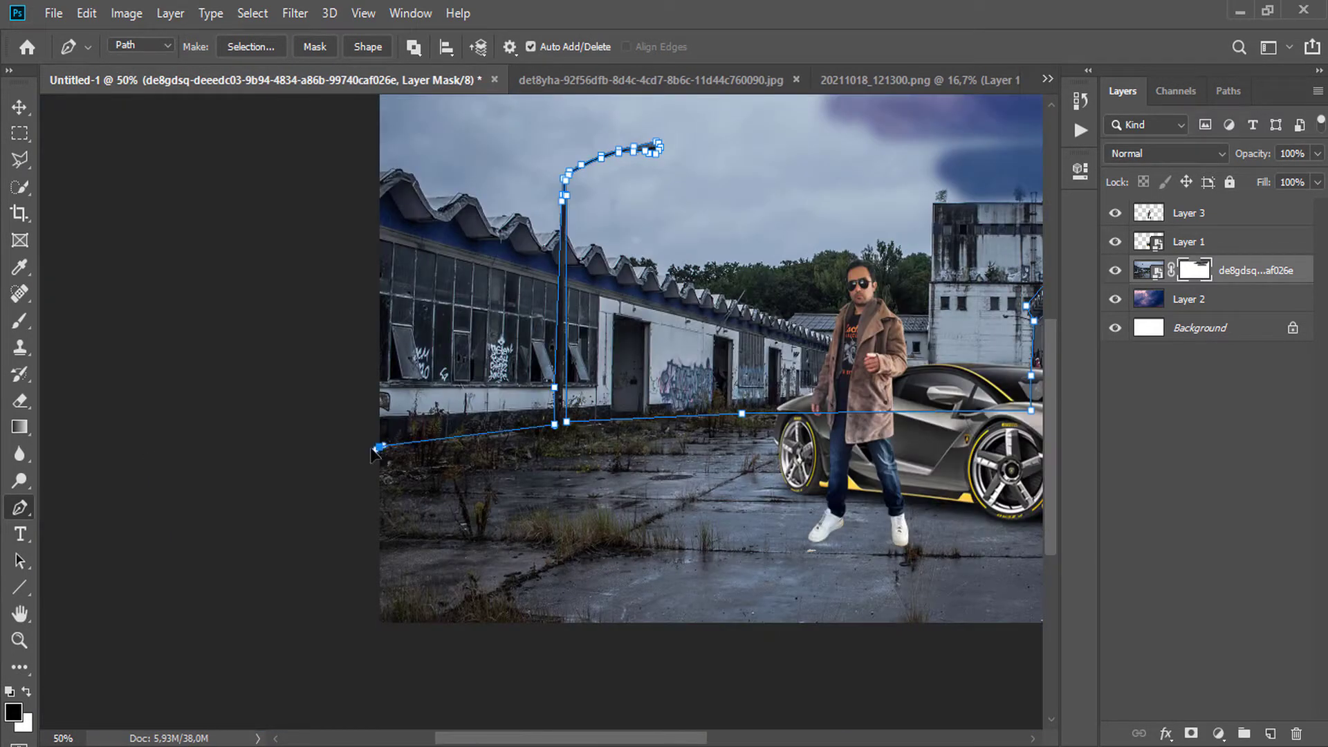
left_click_drag(748, 679, 782, 680)
left_click(982, 671)
left_click_drag(943, 505, 483, 430)
left_click(930, 590)
left_click_drag(938, 402, 937, 396)
left_click(914, 228)
left_click(856, 158)
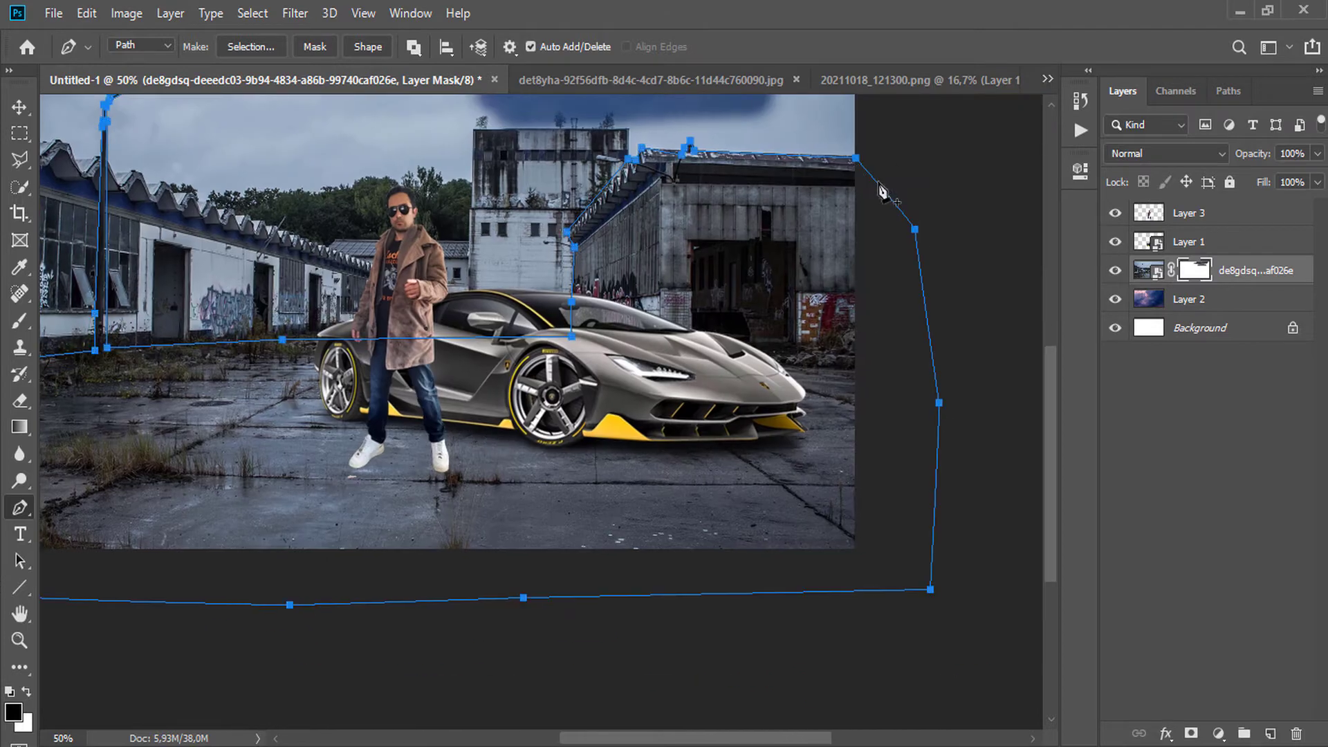
Convert the path to a selection with 0 px feather and replace the warehouse layer's mask with one from that selection
right_click(878, 184)
right_click(792, 154)
left_click(830, 250)
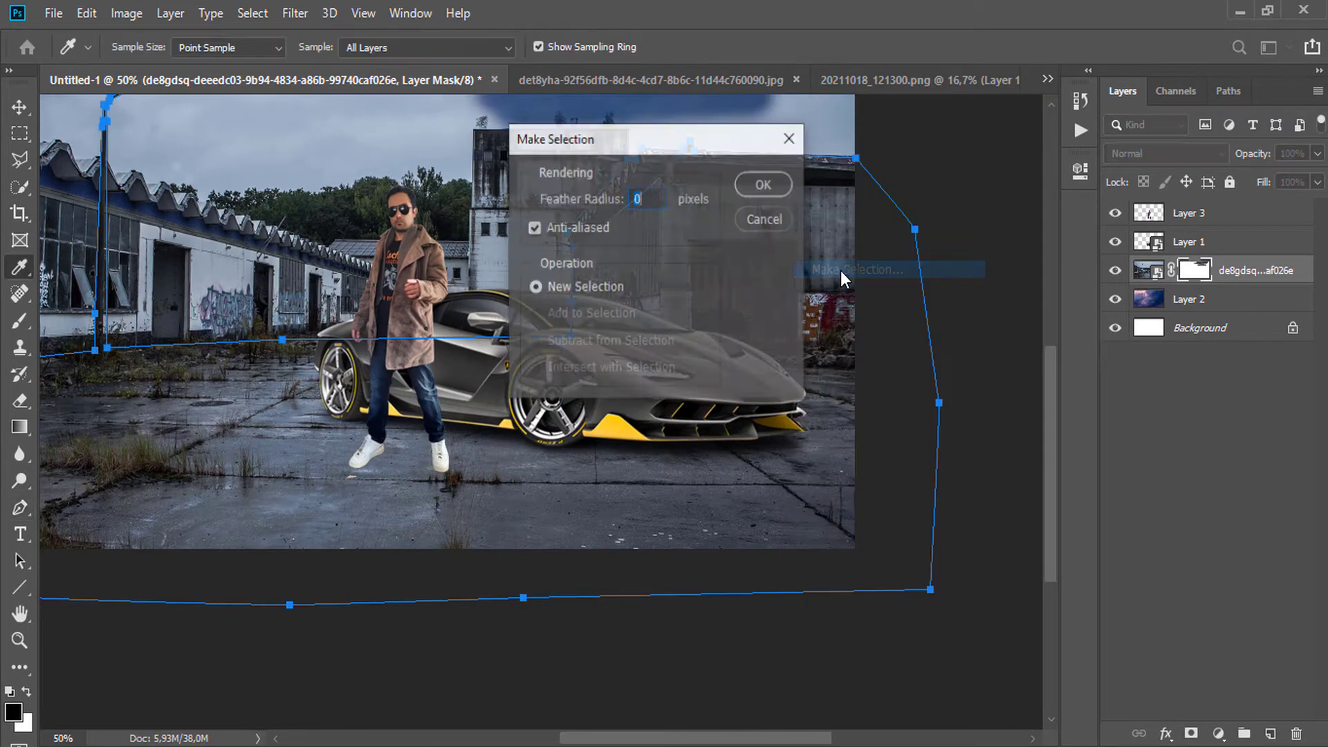
key("Return")
left_click_drag(1204, 275, 1296, 734)
left_click(1191, 734)
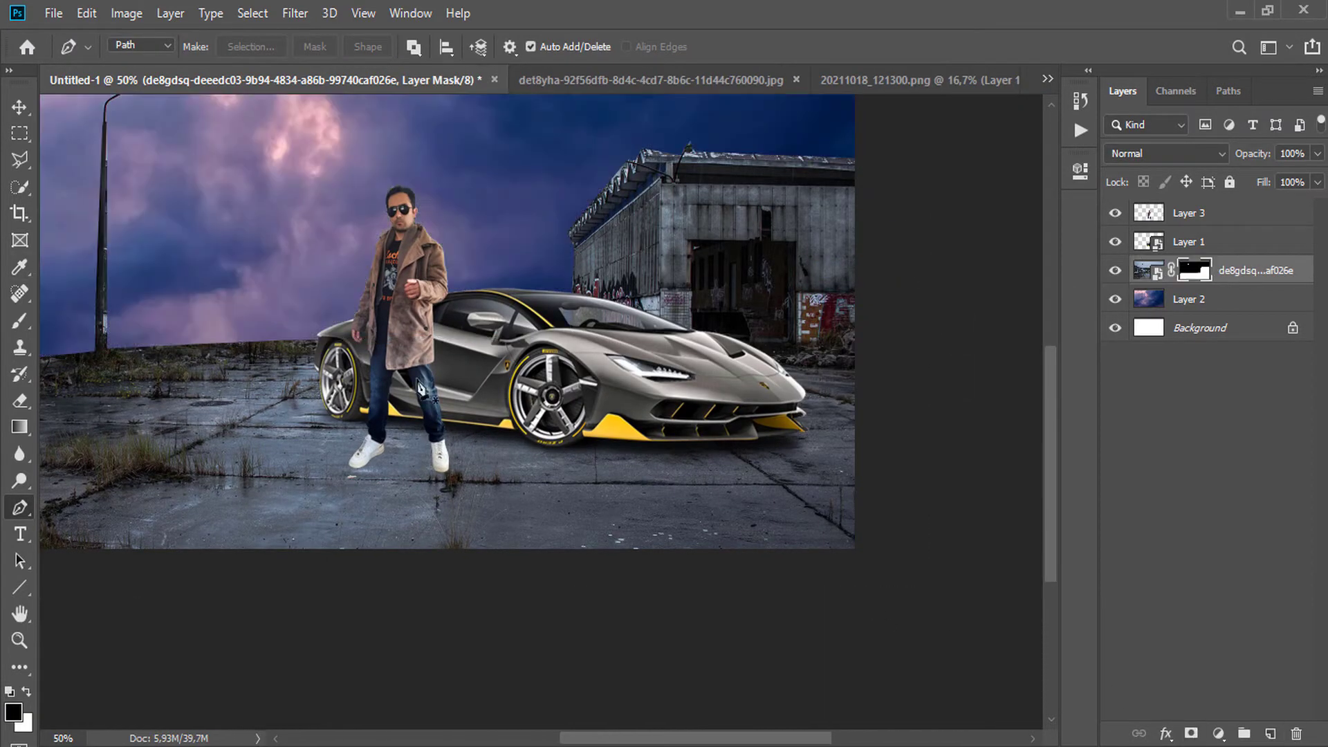
Select the leftover wall strip along the right side of the lamp post with the Polygonal Lasso
left_click_drag(207, 268, 622, 447)
scroll(509, 476, "up", 2)
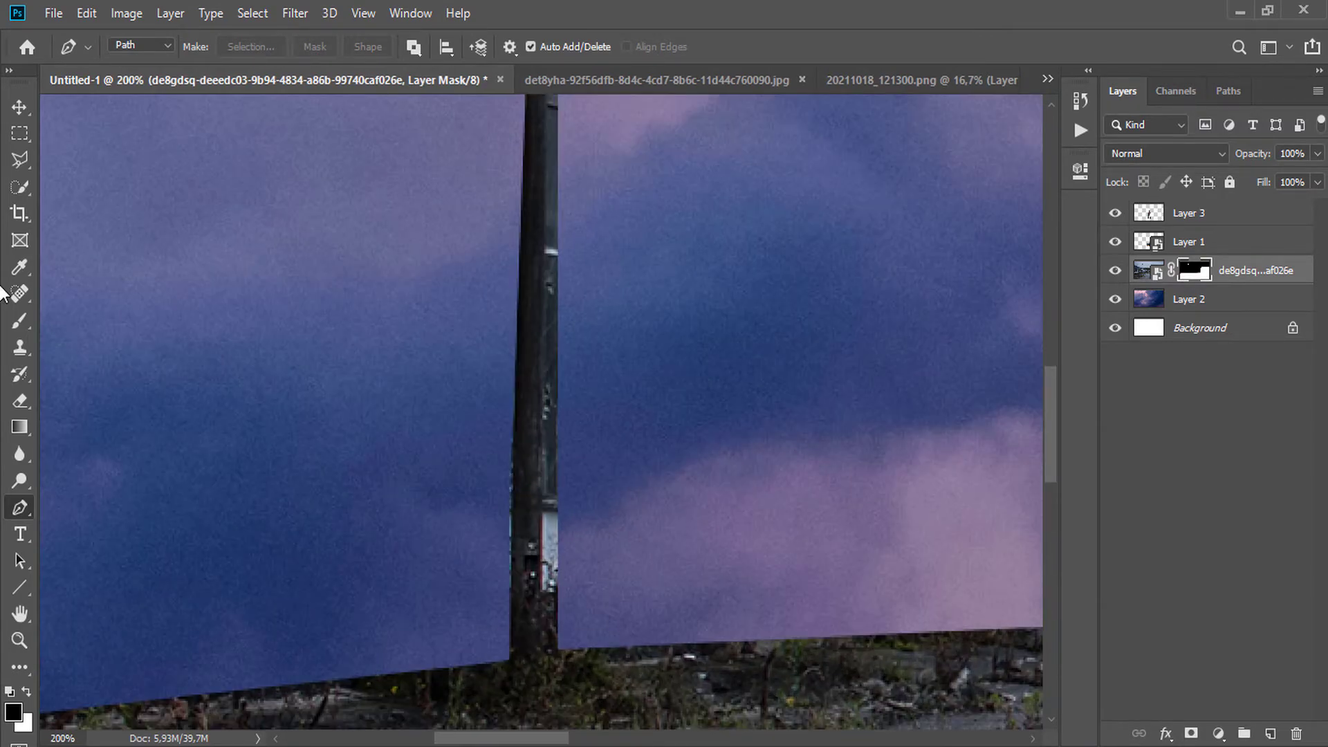
left_click(25, 155)
right_click(24, 154)
left_click(73, 176)
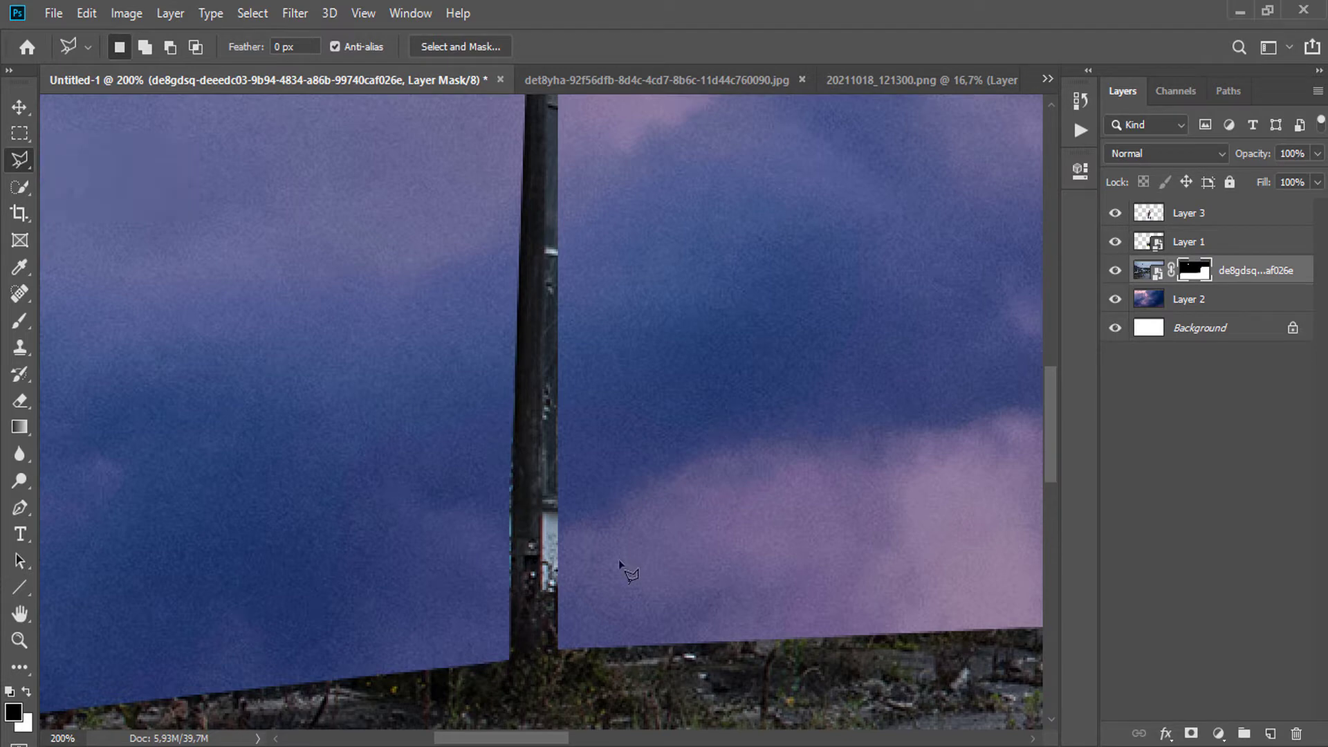
scroll(572, 268, "up", 3)
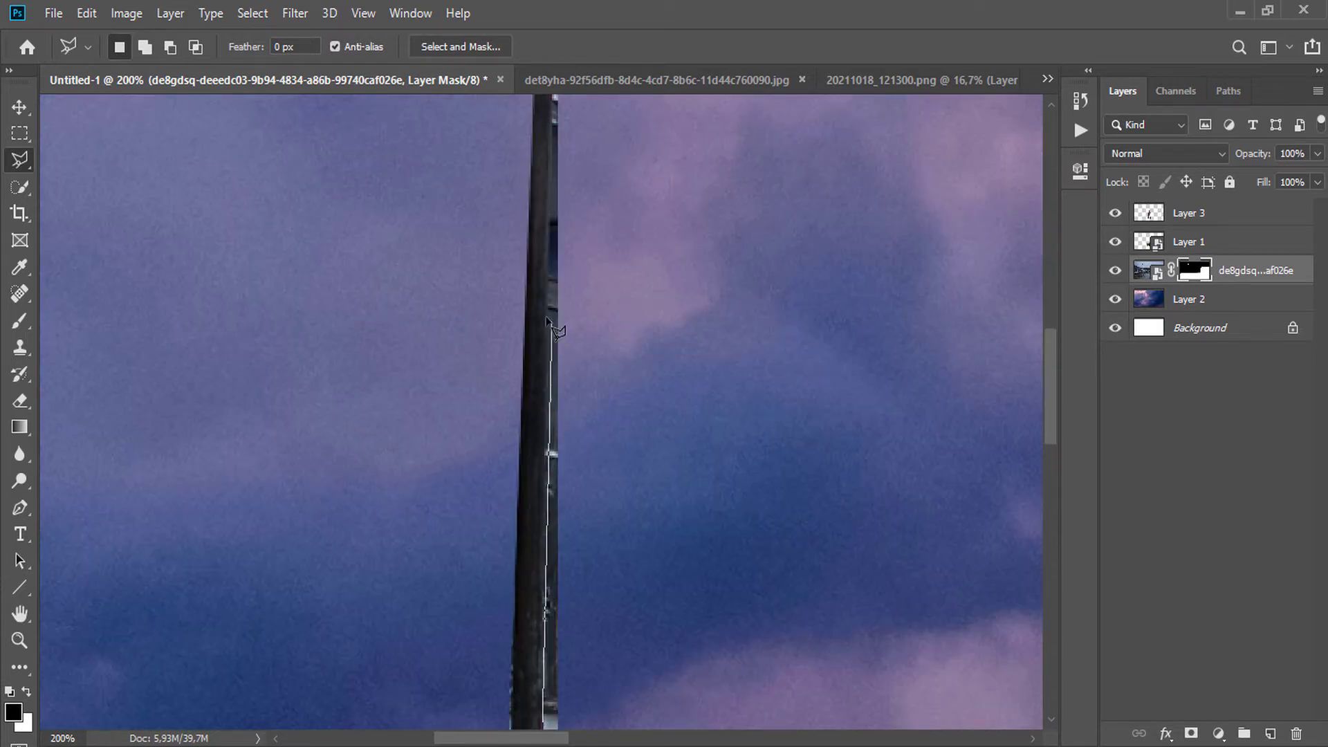
scroll(558, 228, "up", 2)
scroll(607, 277, "down", 5)
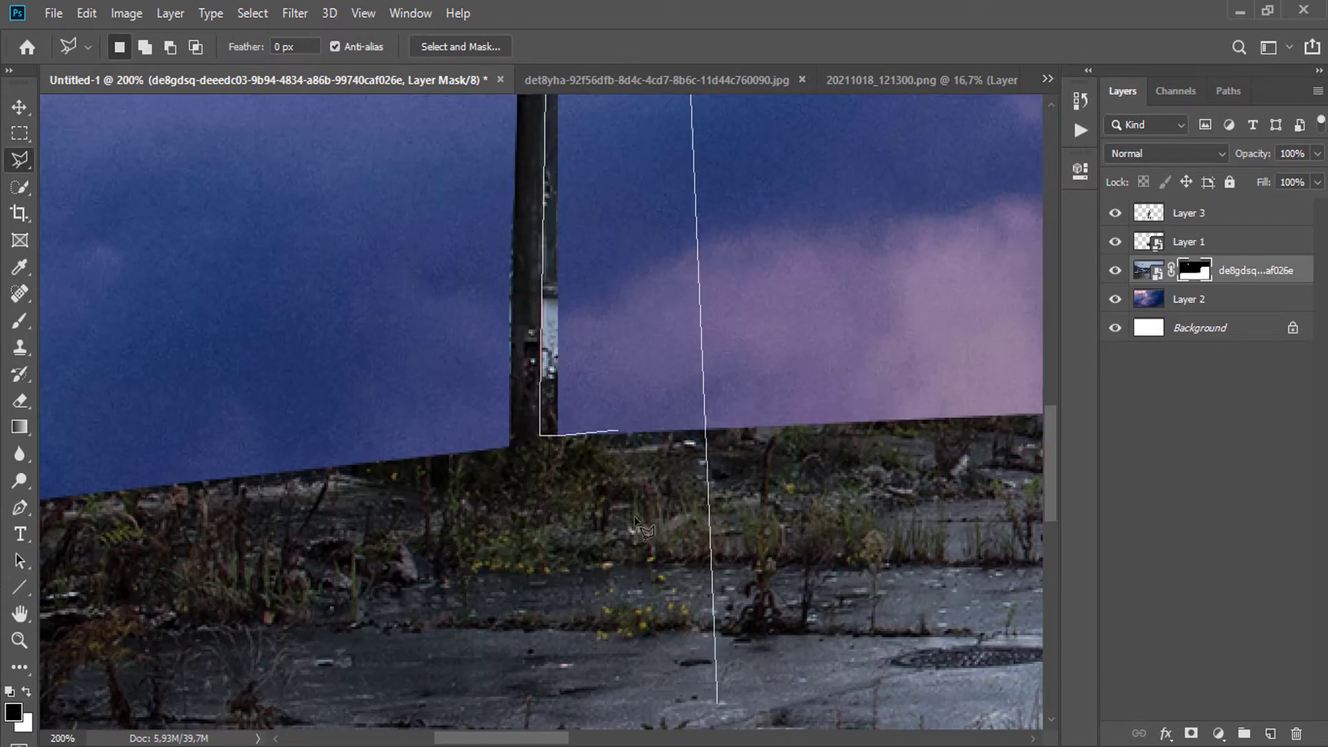
double_click(616, 430)
Paint the selected strip black on the warehouse mask at 100% brush opacity, and clear the selection
key("b")
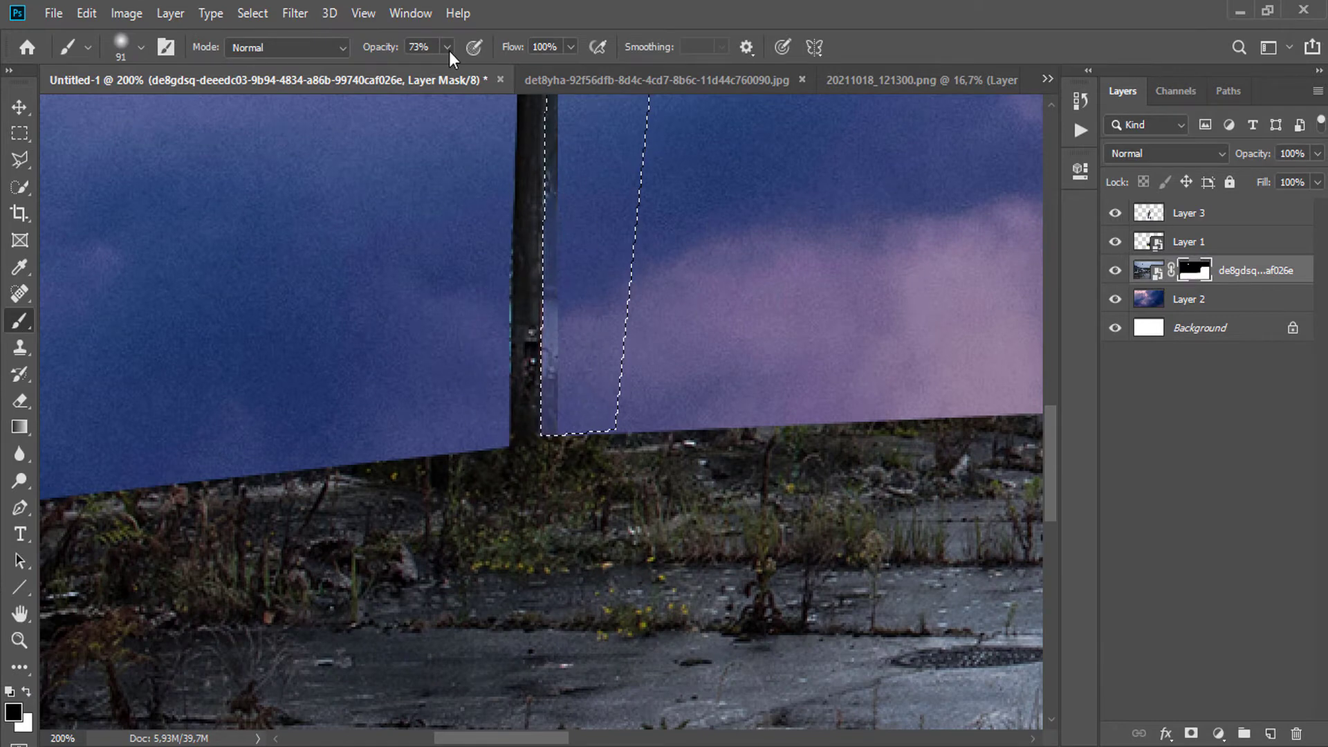
key("0")
left_click_drag(558, 163, 518, 719)
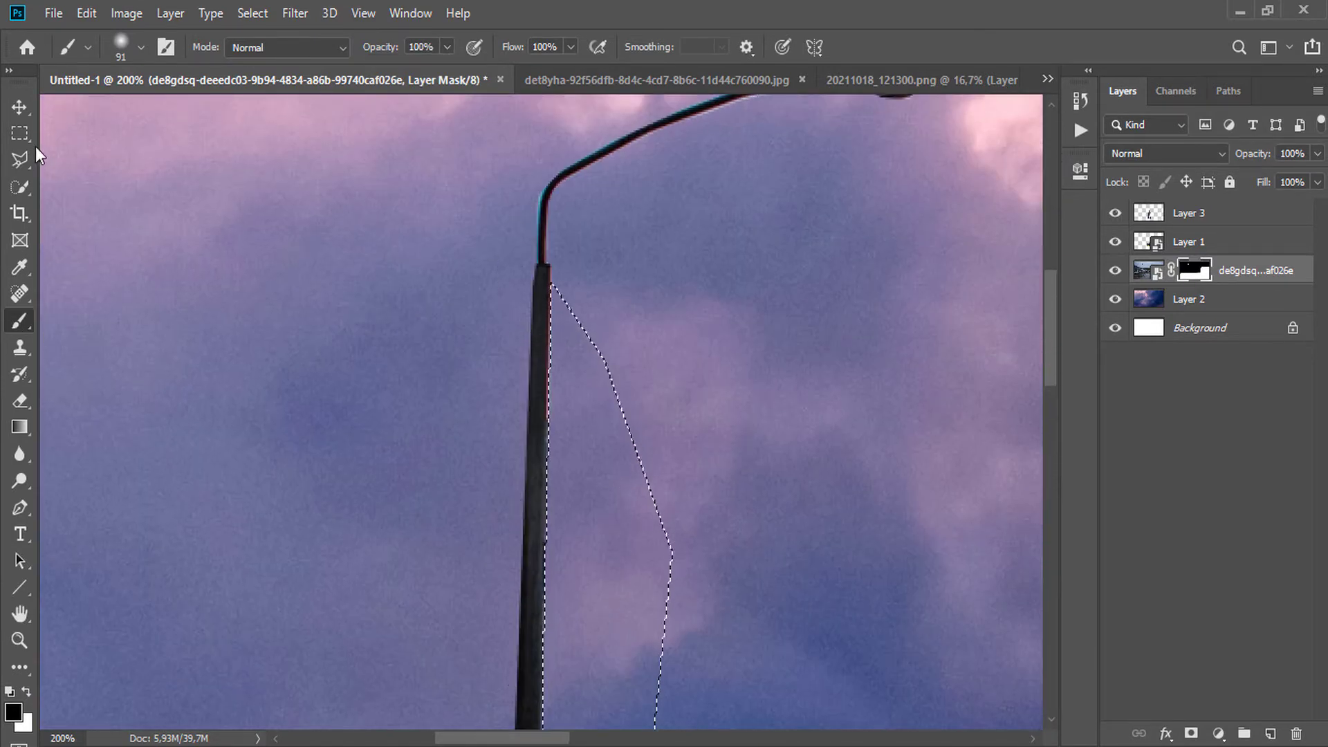
left_click(20, 134)
key("ctrl+d")
Shrink the sky layer proportionally to about 35% and align it with the canvas's upper-left corner
scroll(422, 248, "down", 3)
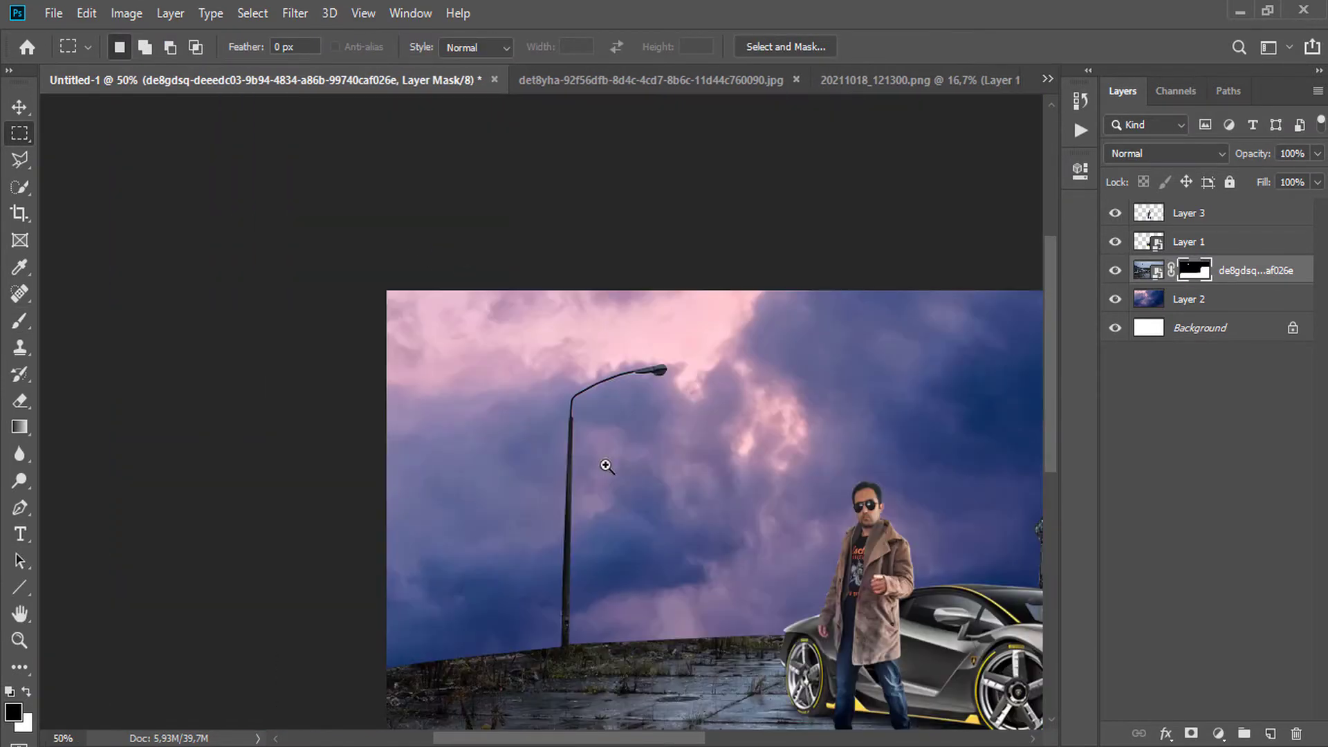
scroll(605, 466, "down", 2)
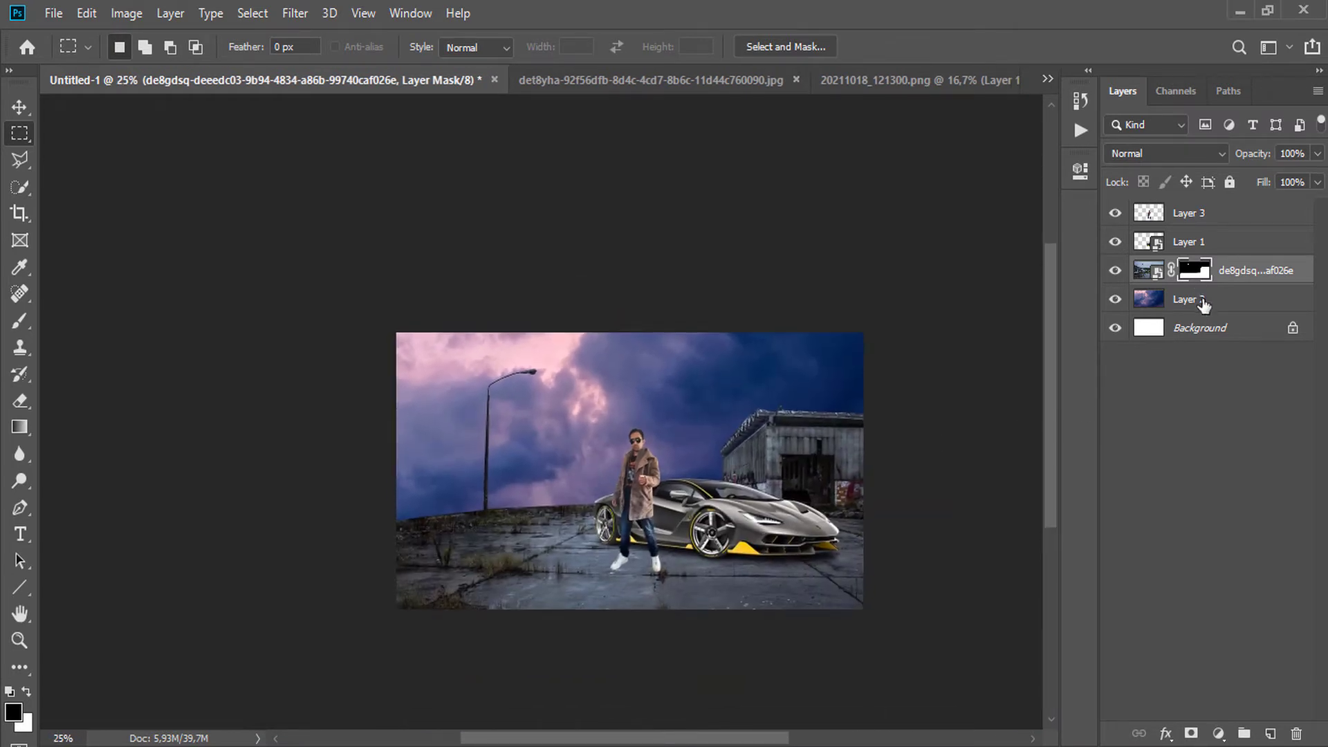
left_click(1203, 304)
key("v")
left_click_drag(646, 412, 632, 232)
scroll(559, 306, "up", 2)
left_click_drag(104, 104, 653, 653)
left_click_drag(803, 505, 491, 514)
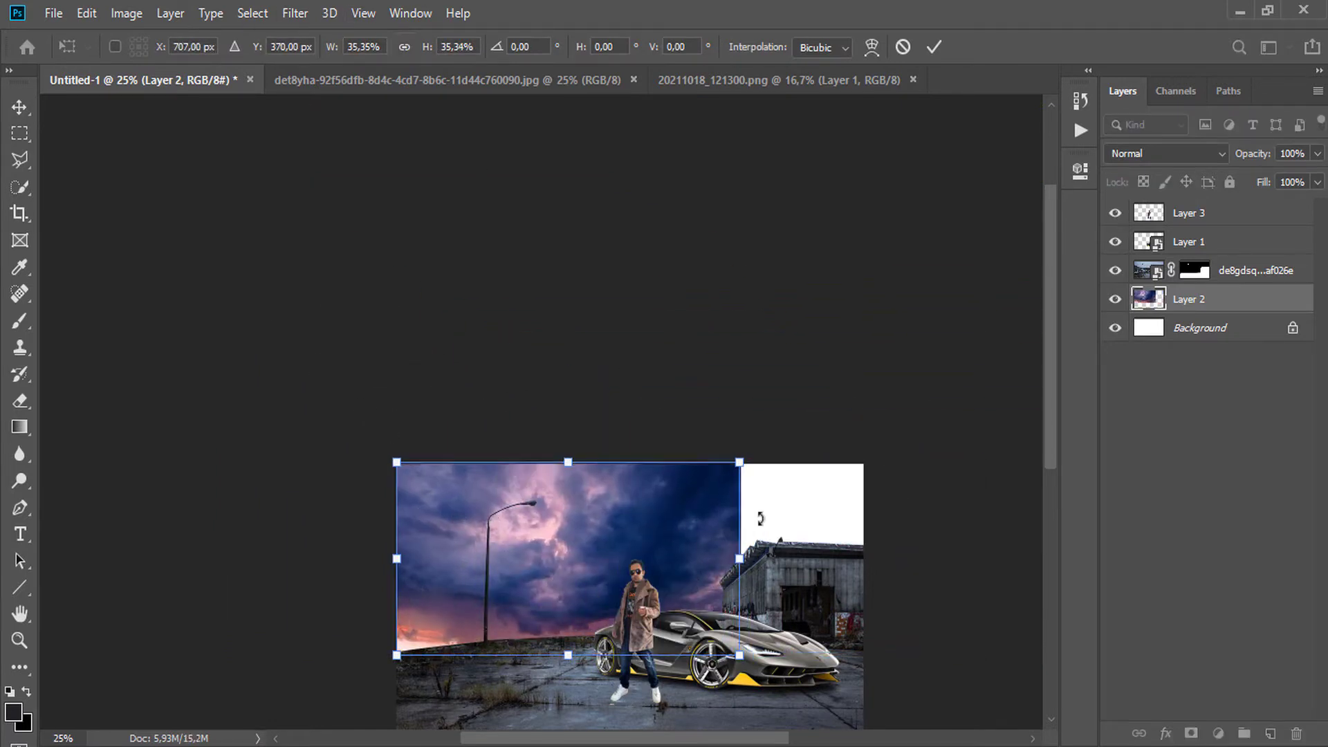
Stretch the sky layer to about 50.25% width and 37.17% height so it spans the whole canvas width
left_click_drag(739, 559, 884, 555)
left_click_drag(455, 665, 456, 674)
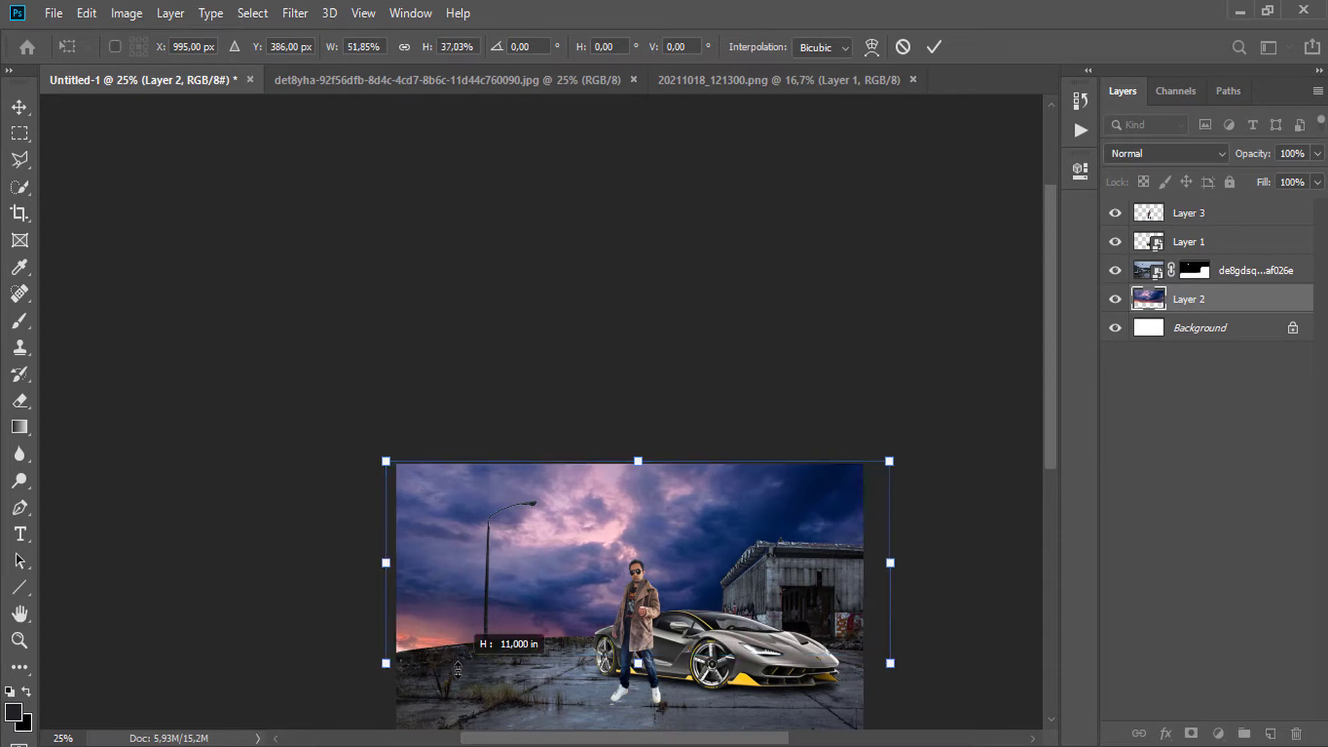
left_click_drag(397, 562, 389, 571)
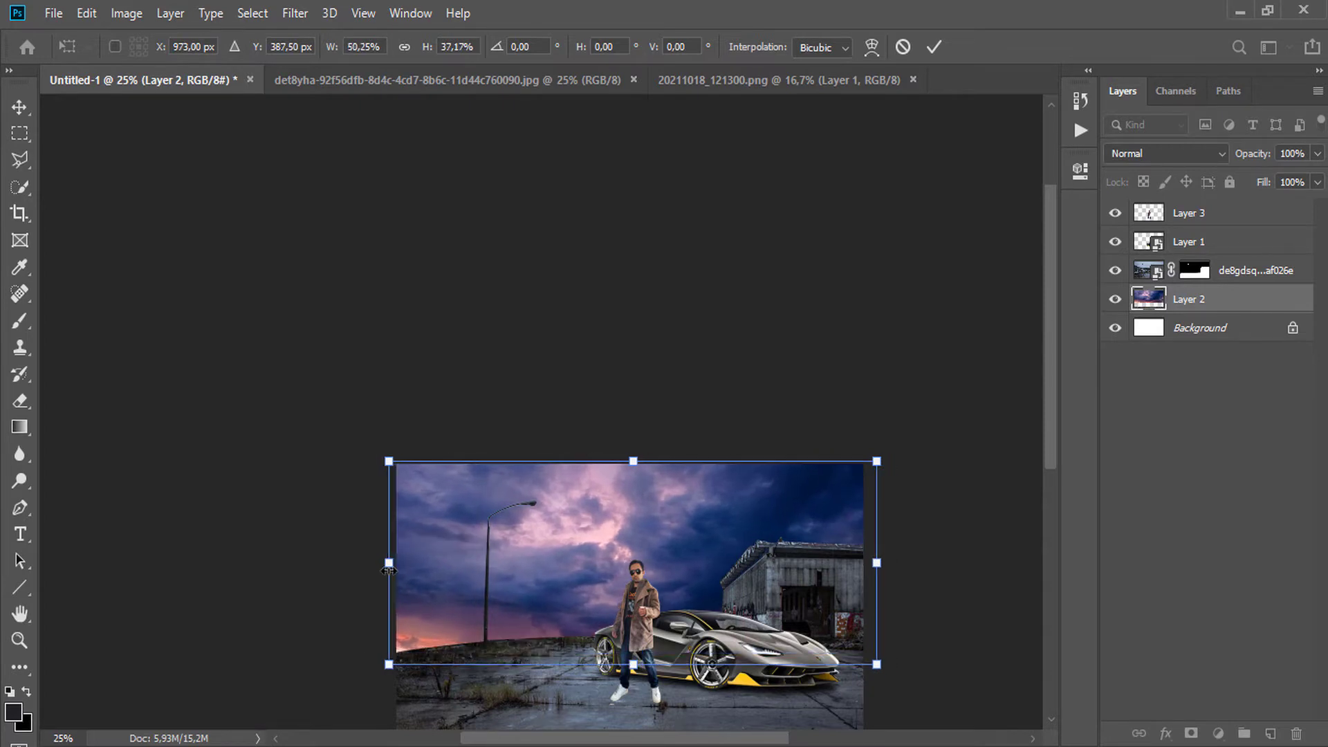
left_click(933, 47)
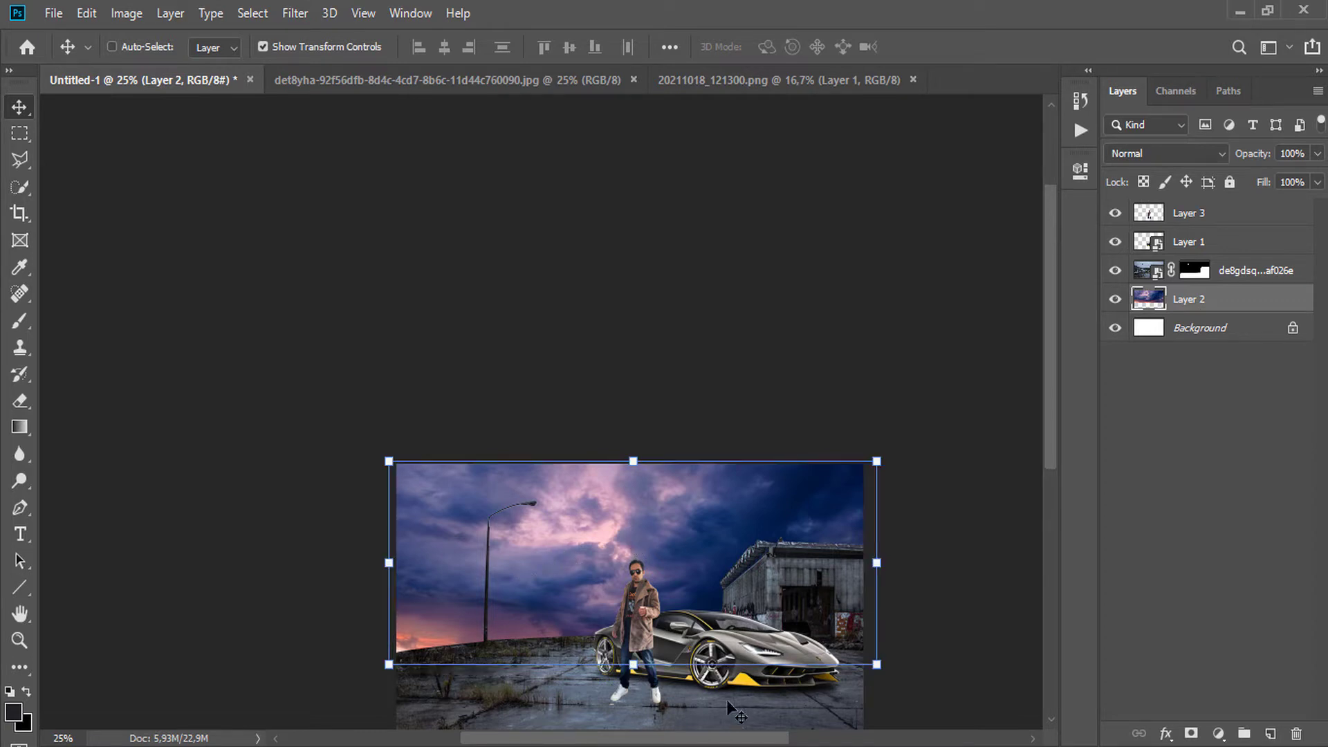
Duplicate the warehouse layer, place the copy beneath the original, and shift it left so its ground extends behind the lamp post
left_click_drag(1245, 271, 1270, 733)
left_click_drag(827, 645, 607, 603)
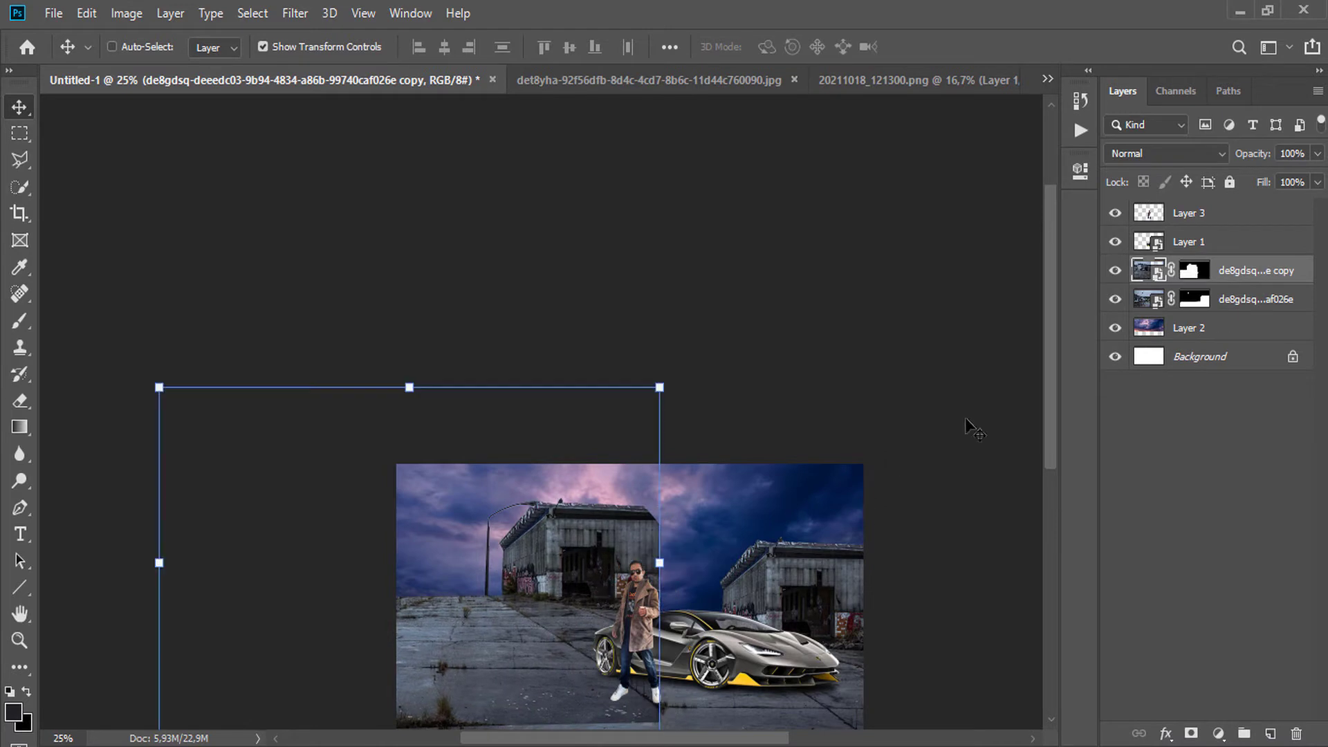
left_click_drag(1245, 309, 1245, 313)
mouse_move(552, 606)
left_mouse_down()
mouse_move(650, 599)
mouse_move(530, 607)
mouse_move(532, 618)
mouse_move(706, 597)
mouse_move(675, 588)
mouse_move(681, 626)
left_mouse_up()
Paint black on both warehouse masks to hide the copy's building and extra lamp post and blend the ground edges together
left_click(19, 321)
left_click(1194, 299)
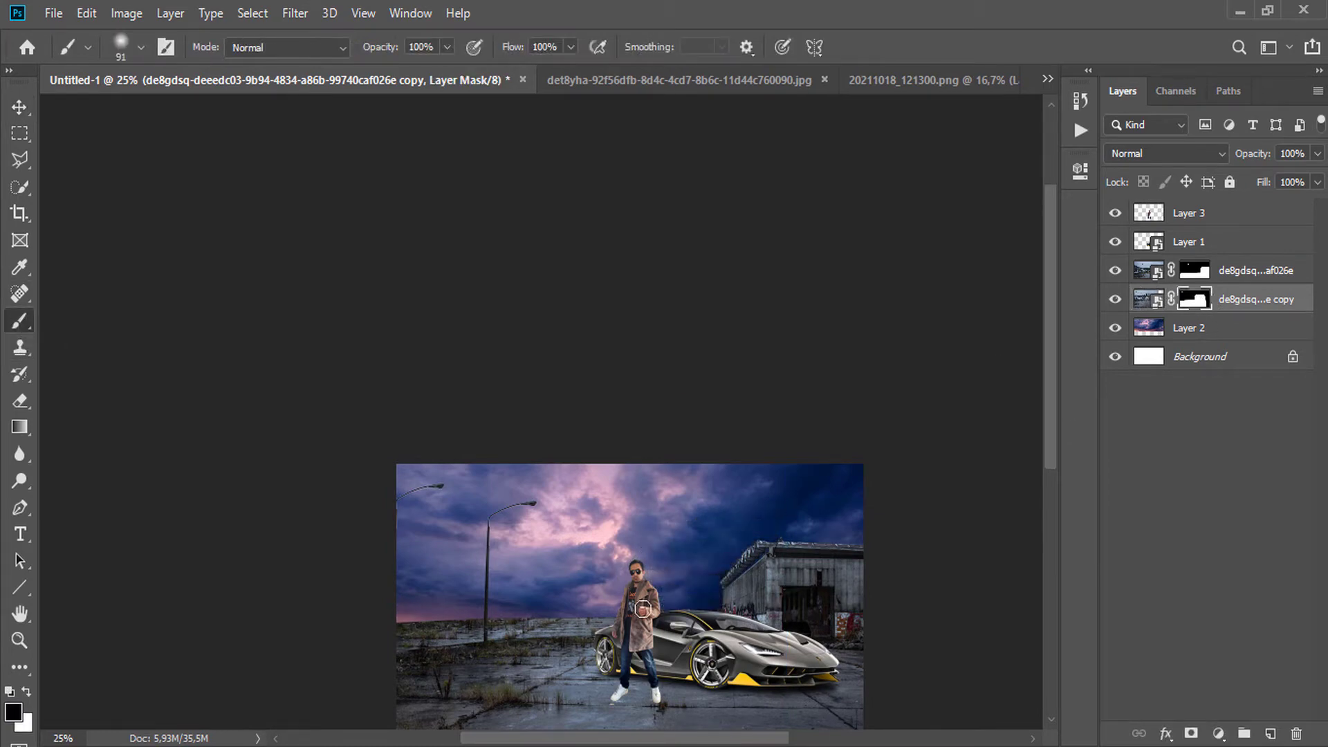
left_click(1195, 271)
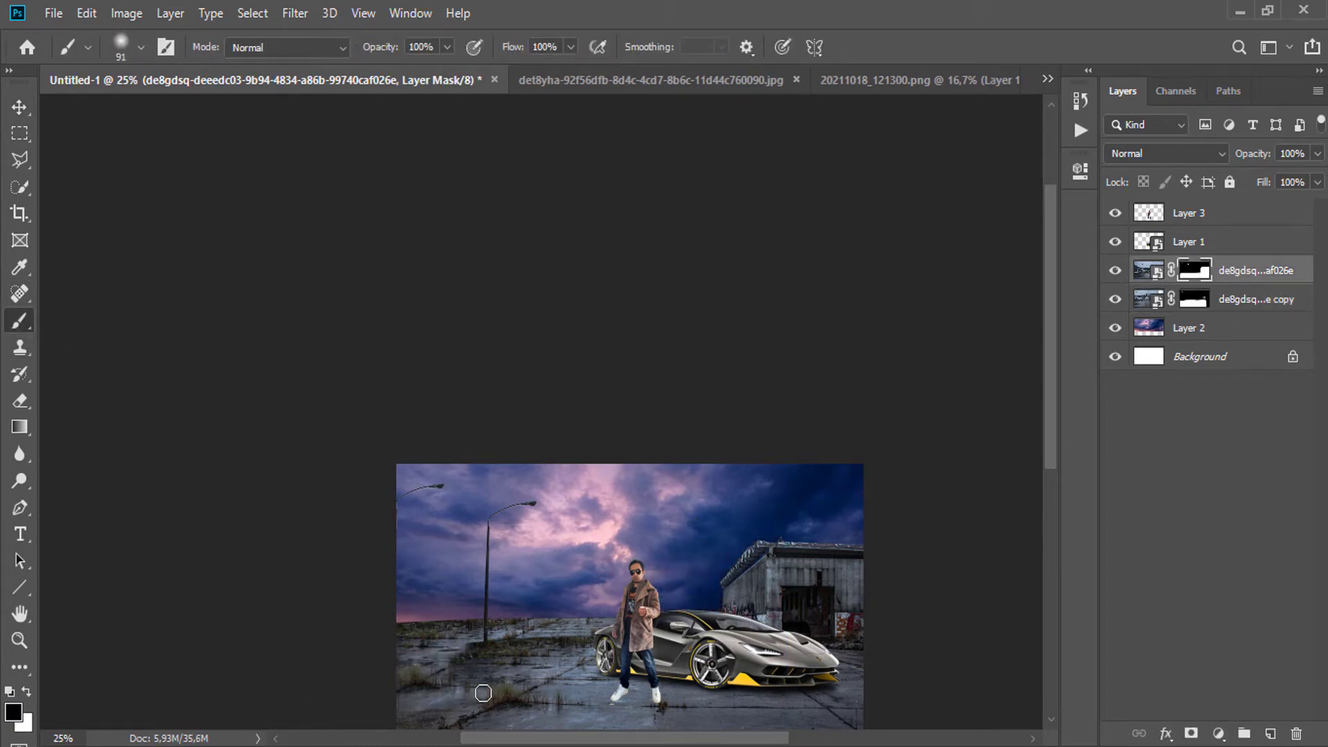
left_click(1197, 300)
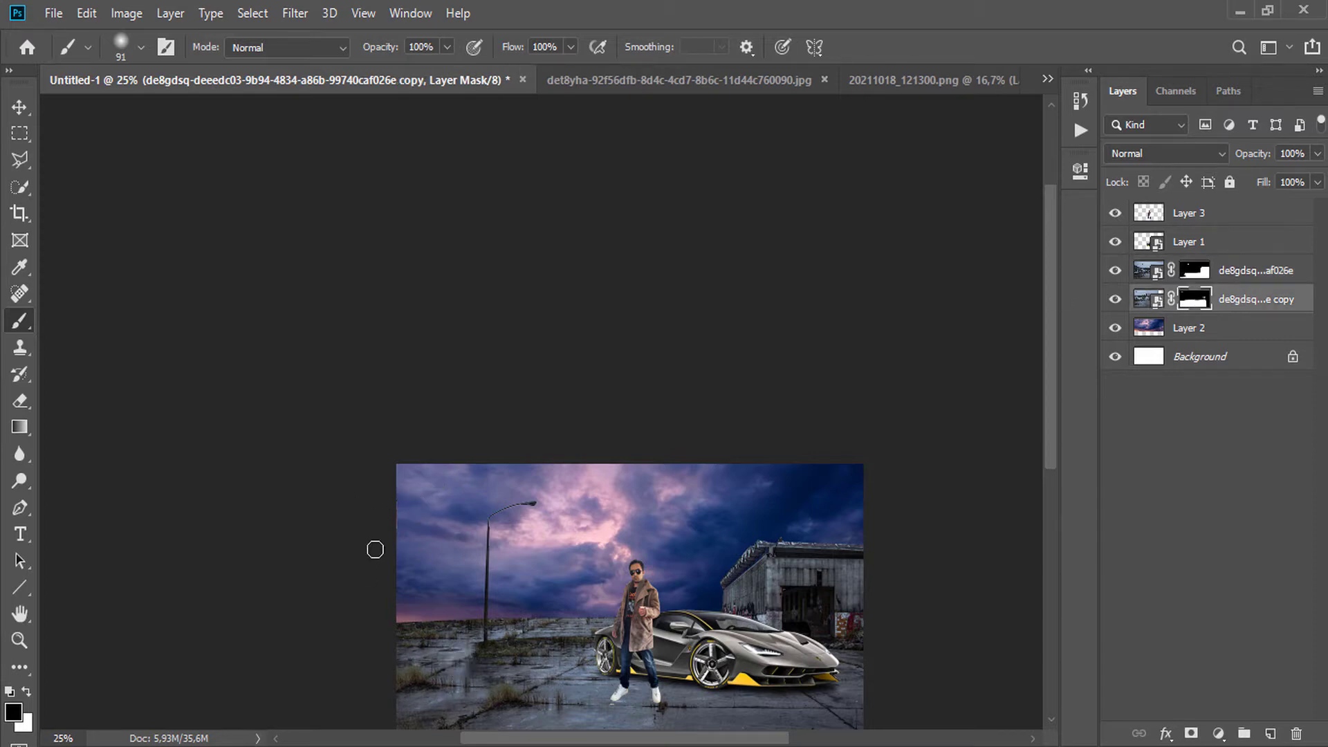
left_click(1194, 271)
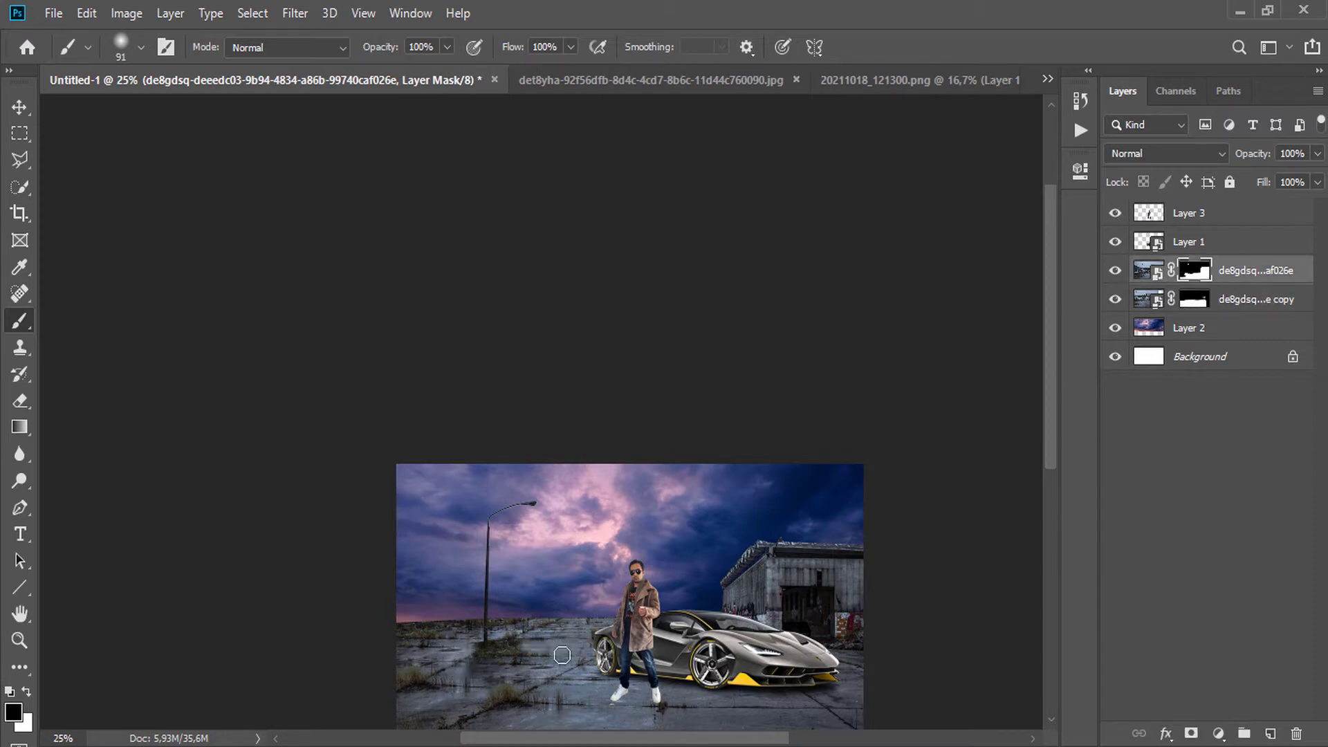
key("ctrl+plus")
mouse_move(346, 488)
left_mouse_down()
mouse_move(314, 516)
mouse_move(203, 562)
mouse_move(205, 588)
mouse_move(367, 543)
mouse_move(299, 516)
left_mouse_up()
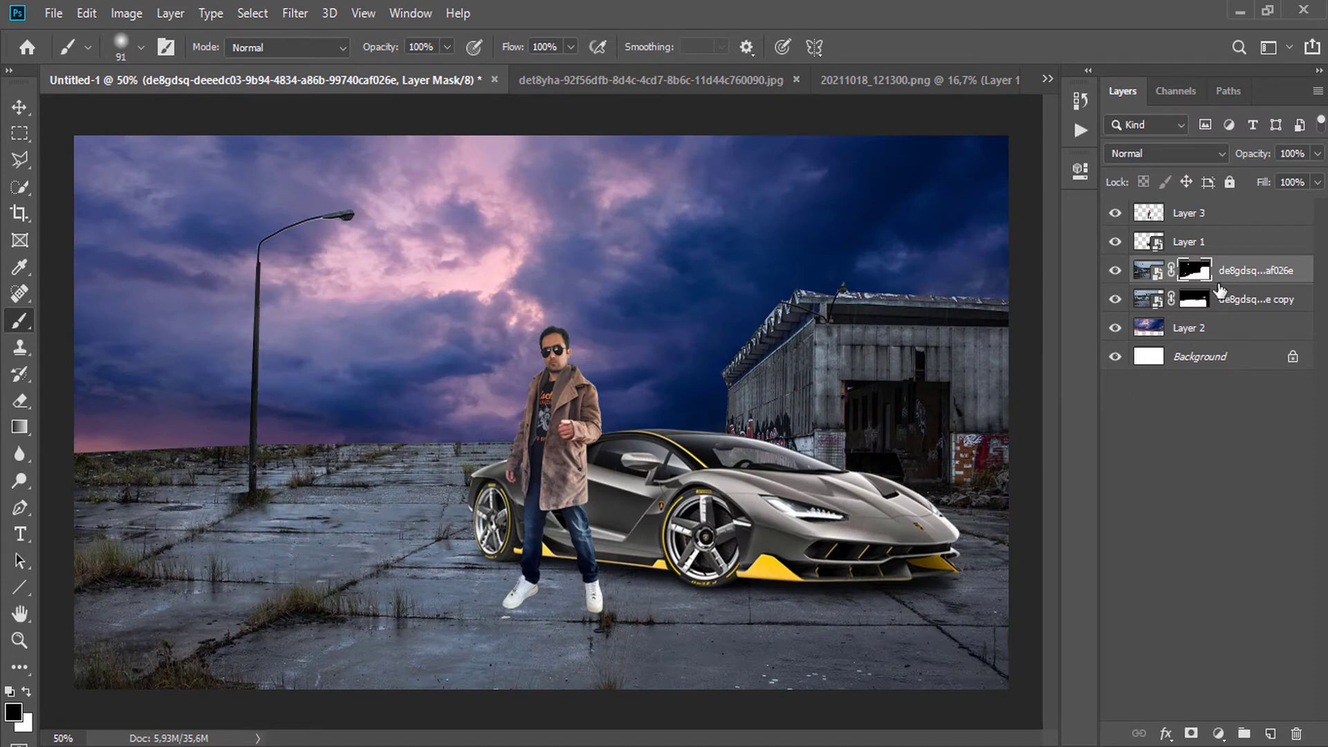
Paint a mauve haze band along the horizon on a new layer, using a sampled sky color and a 187 px brush
left_click(1270, 734)
left_click(446, 450, "alt")
right_click(447, 437)
left_click_drag(607, 459, 632, 459)
mouse_move(373, 418)
left_mouse_down()
mouse_move(139, 435)
mouse_move(671, 429)
mouse_move(714, 408)
left_mouse_up()
key("ctrl+z")
left_click(482, 408, "alt")
mouse_move(460, 424)
left_mouse_down()
mouse_move(406, 436)
mouse_move(729, 426)
left_mouse_up()
Try the Soft Light blend mode on the haze layer, and hide the layer
left_click(1205, 149)
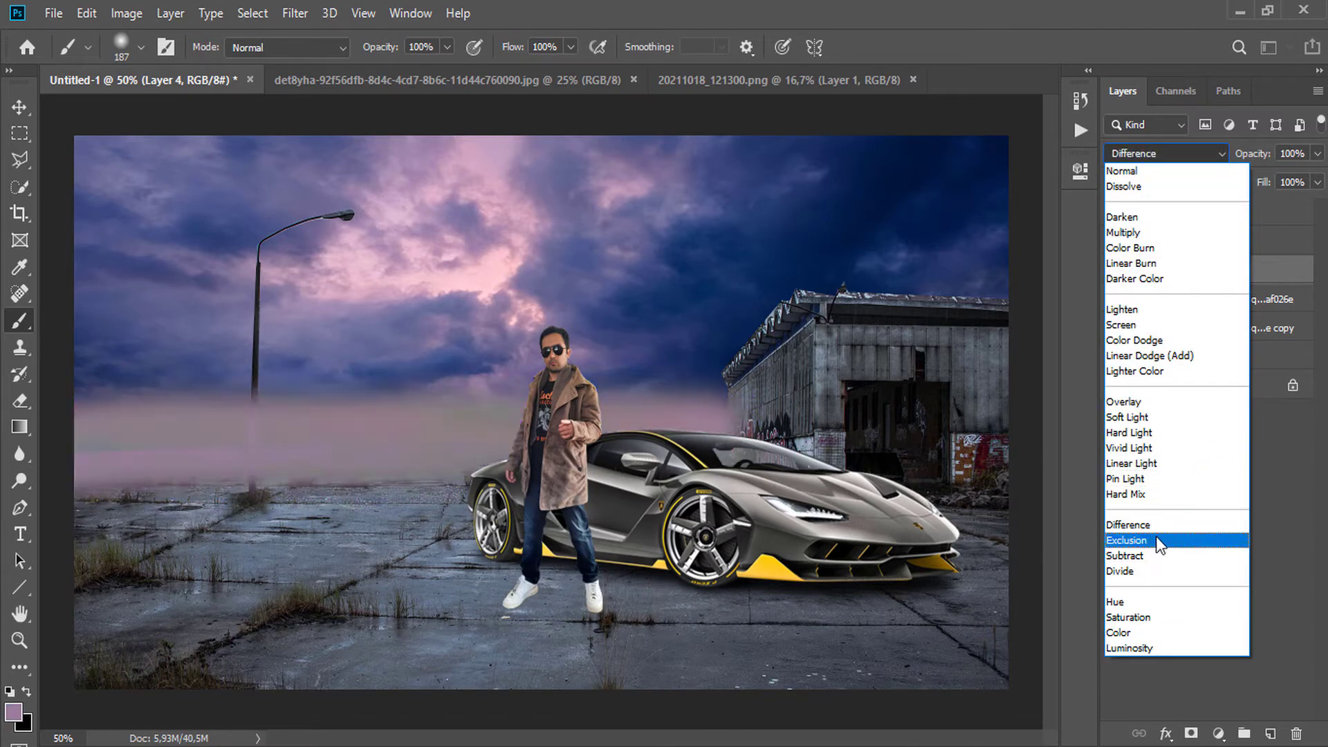
left_click(1155, 417)
left_click(1114, 269)
Add a Solid Color fill layer in dark gray #454545 directly above the Background layer
left_click(1203, 357)
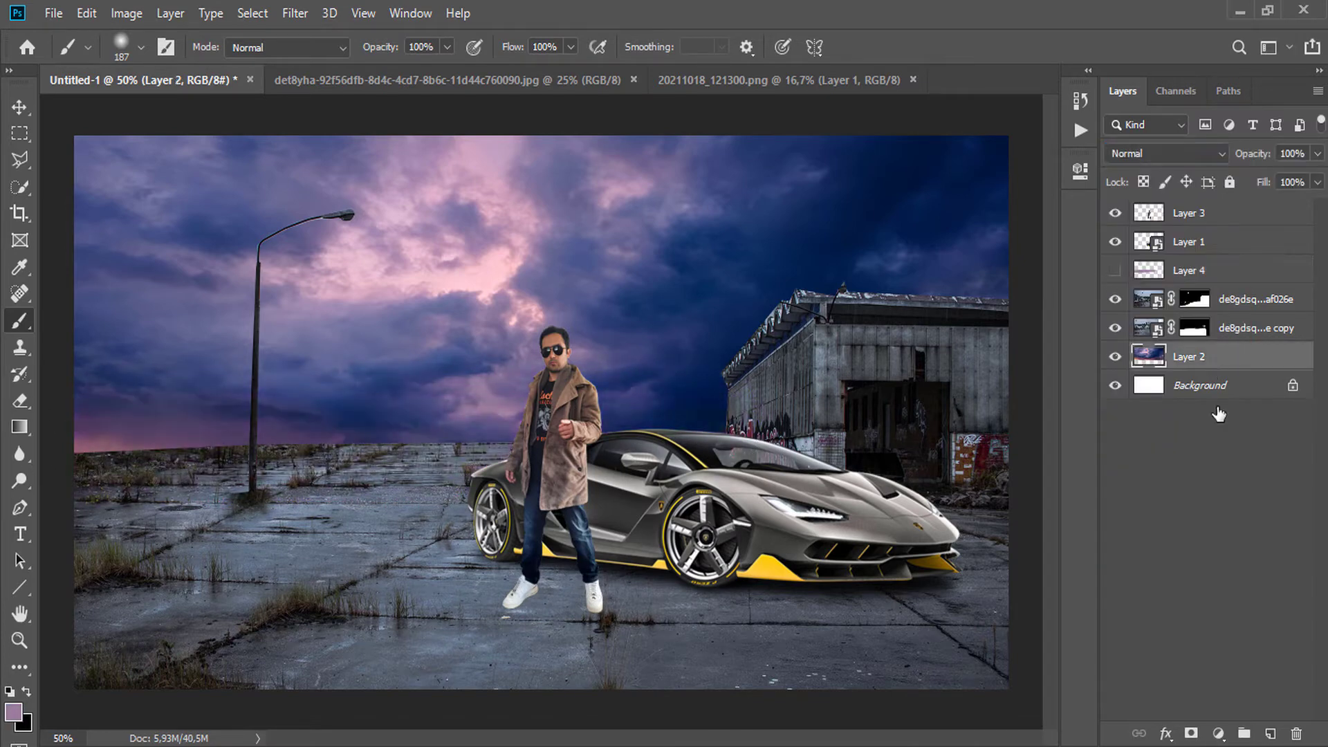
left_click(1220, 389)
left_click(1219, 733)
left_click(1204, 380)
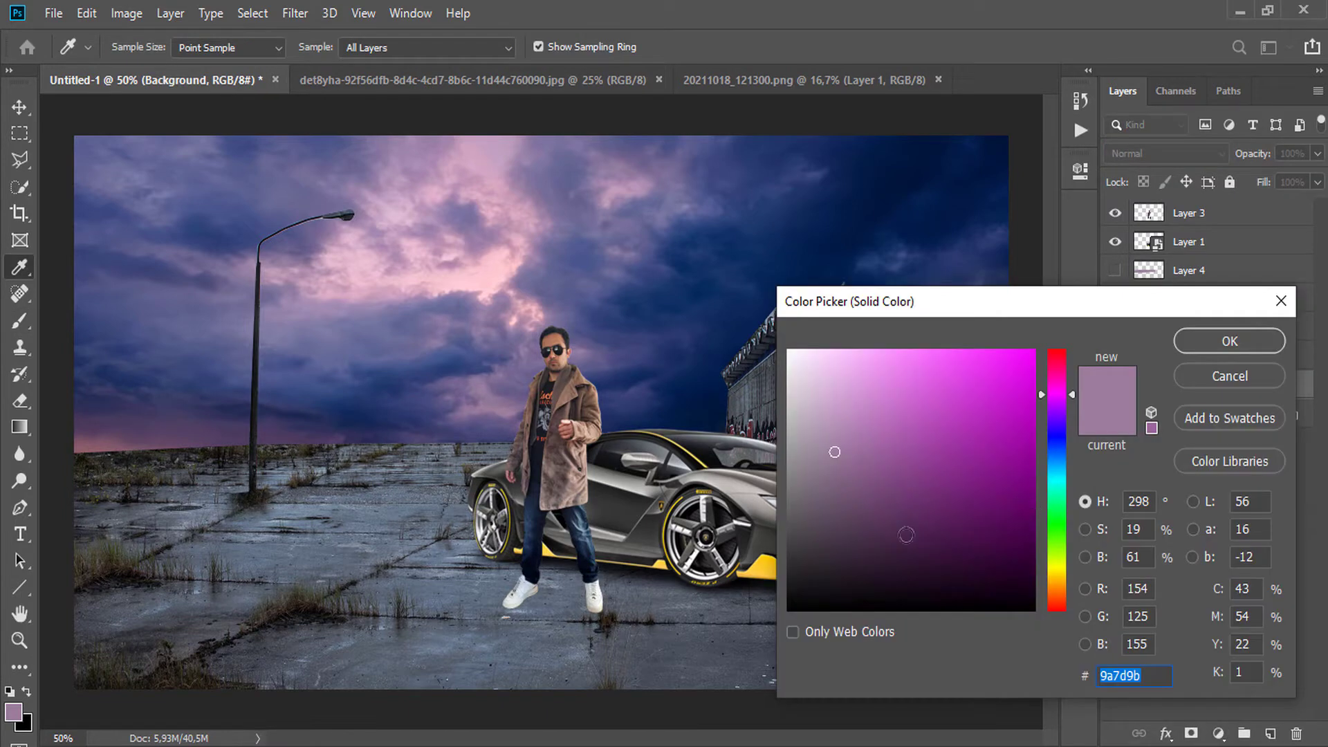
left_click(800, 517)
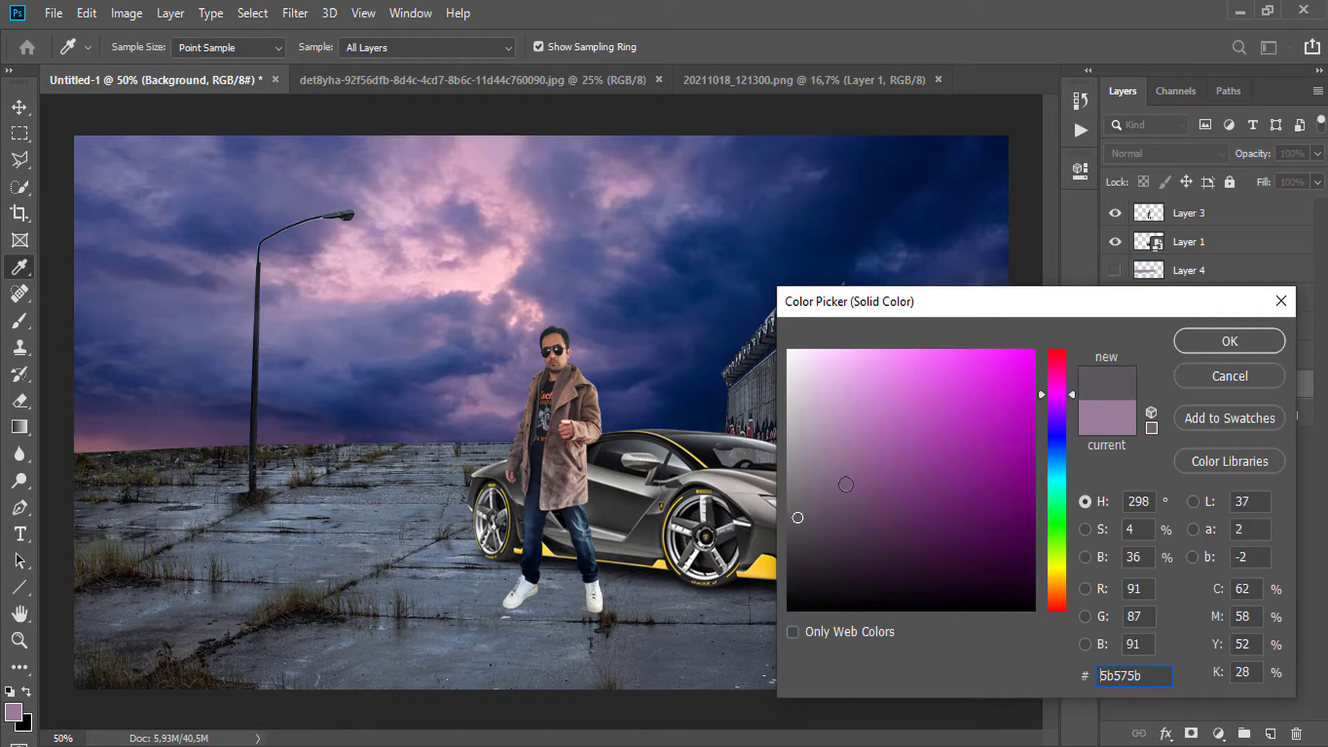
left_click_drag(1073, 395, 1072, 348)
left_click(787, 541)
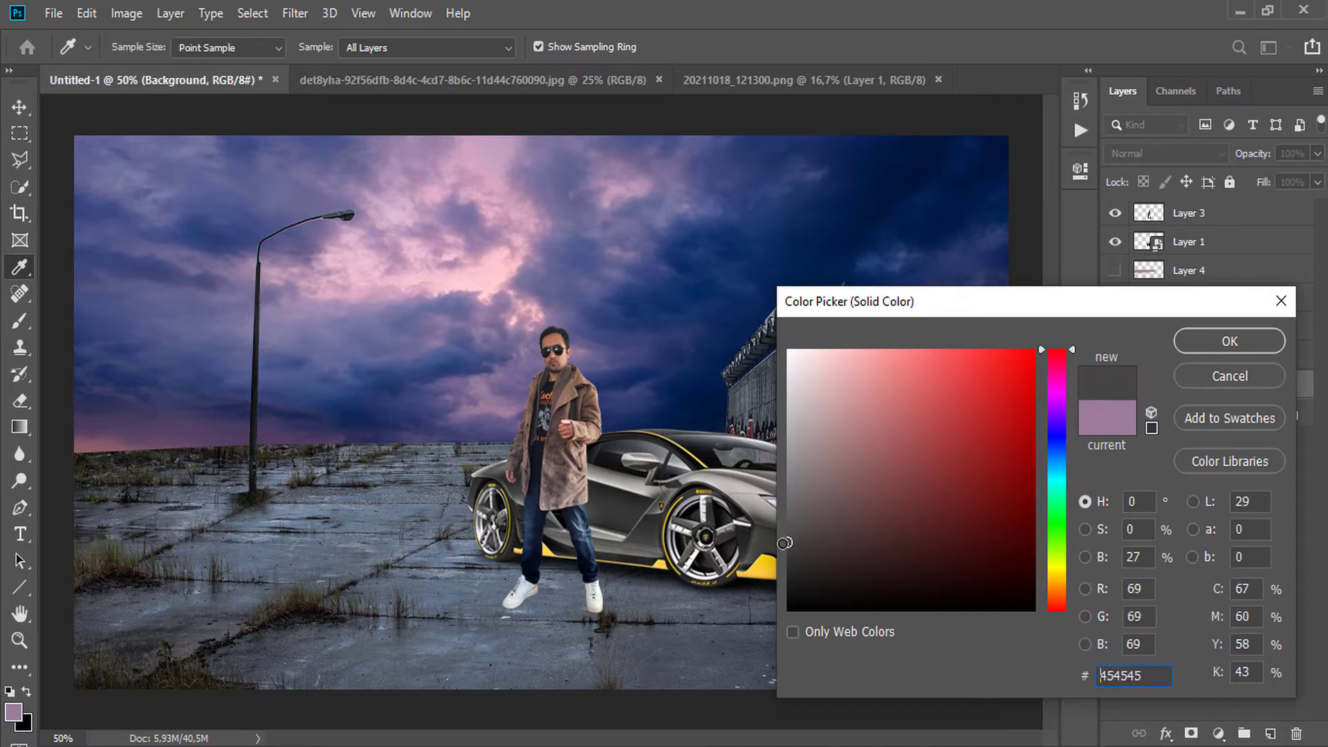
left_click(1198, 349)
Add a mask to the sky layer and paint black at 36% opacity to darken the sky along the horizon
left_click(1184, 364)
left_click(1191, 733)
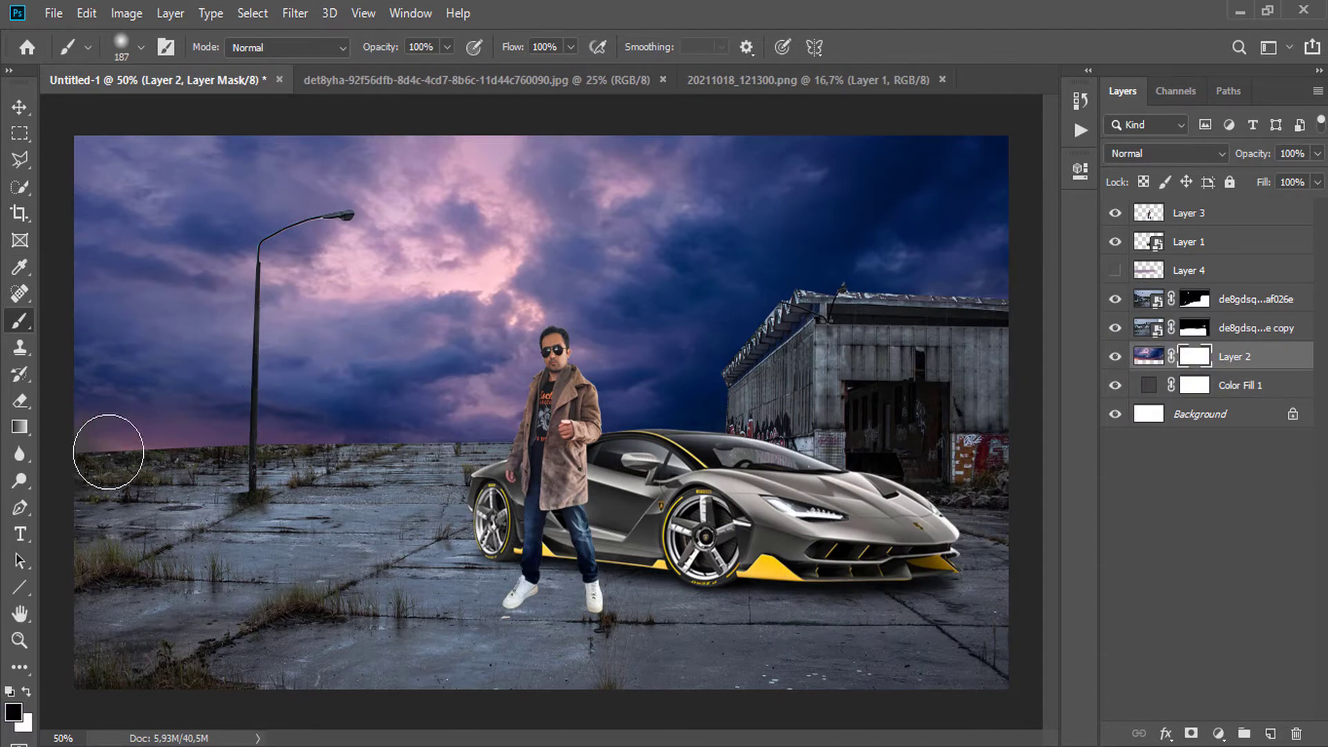
left_click_drag(391, 72, 389, 72)
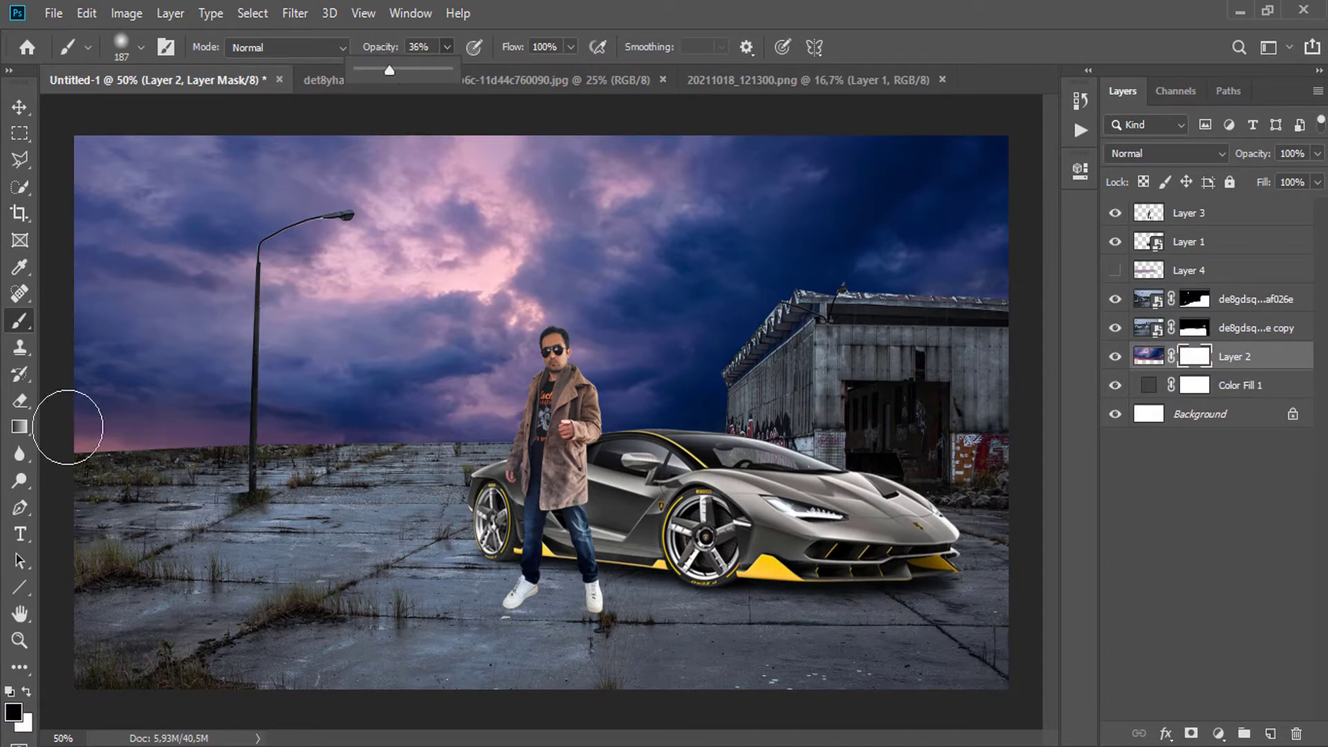
mouse_move(70, 427)
left_mouse_down()
mouse_move(483, 446)
mouse_move(125, 433)
left_mouse_up()
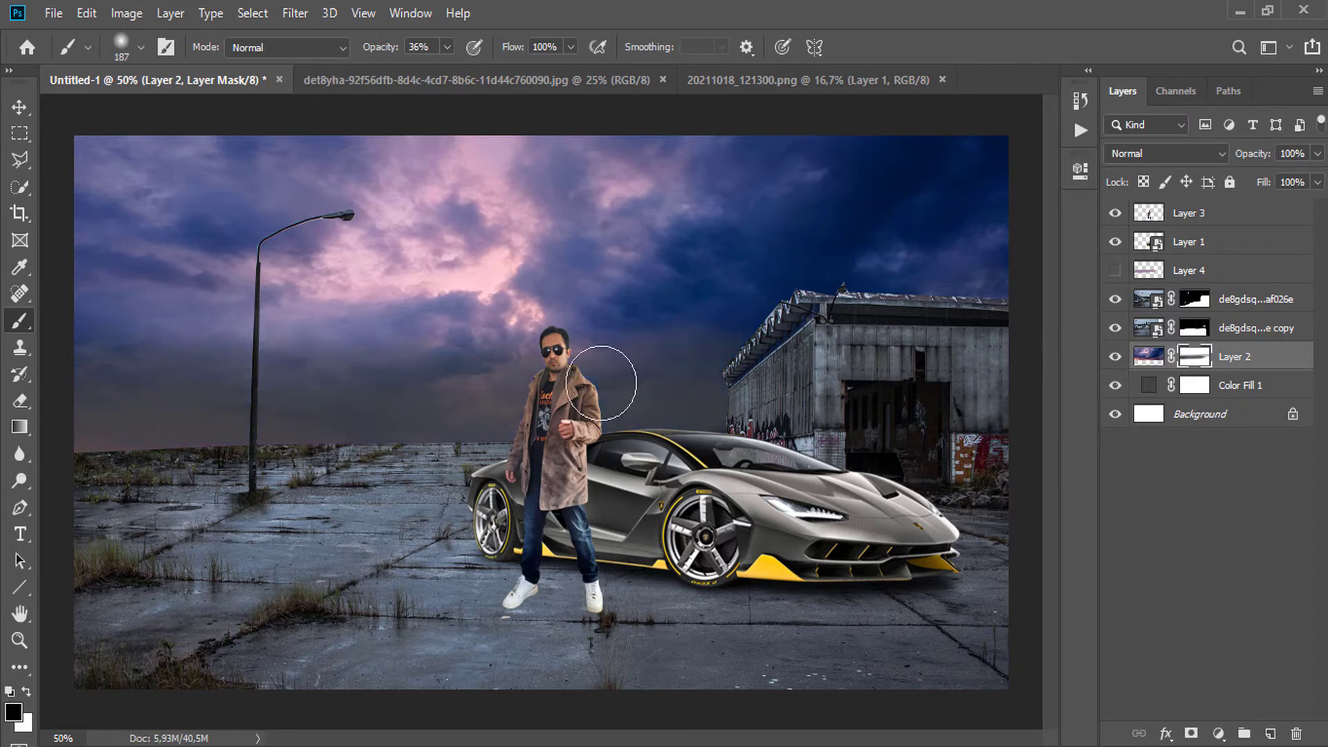
Close the source sky image and the cut-out image of the man
left_click(505, 80)
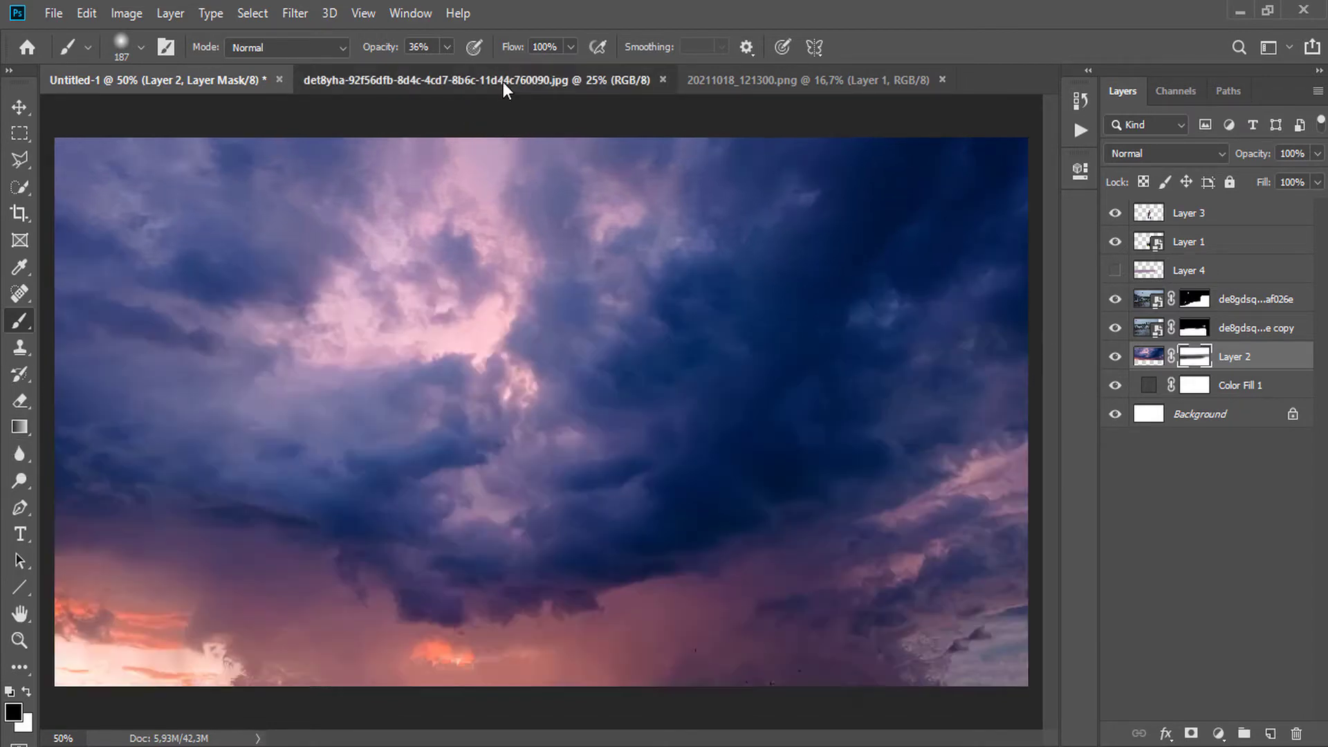
left_click(663, 80)
left_click(504, 80)
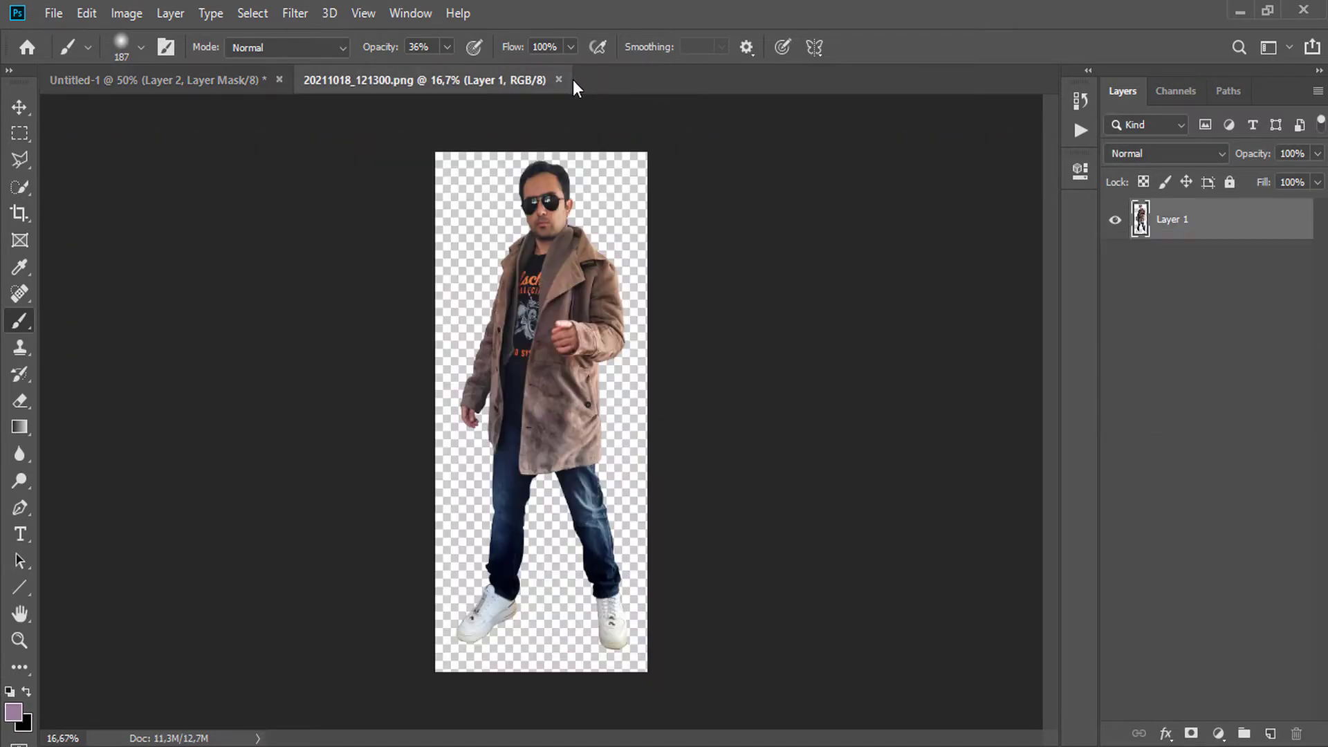
left_click(559, 81)
Bring the mayo_field_winter image into the composite above the sky layer and shift it down behind the yard
left_click(484, 81)
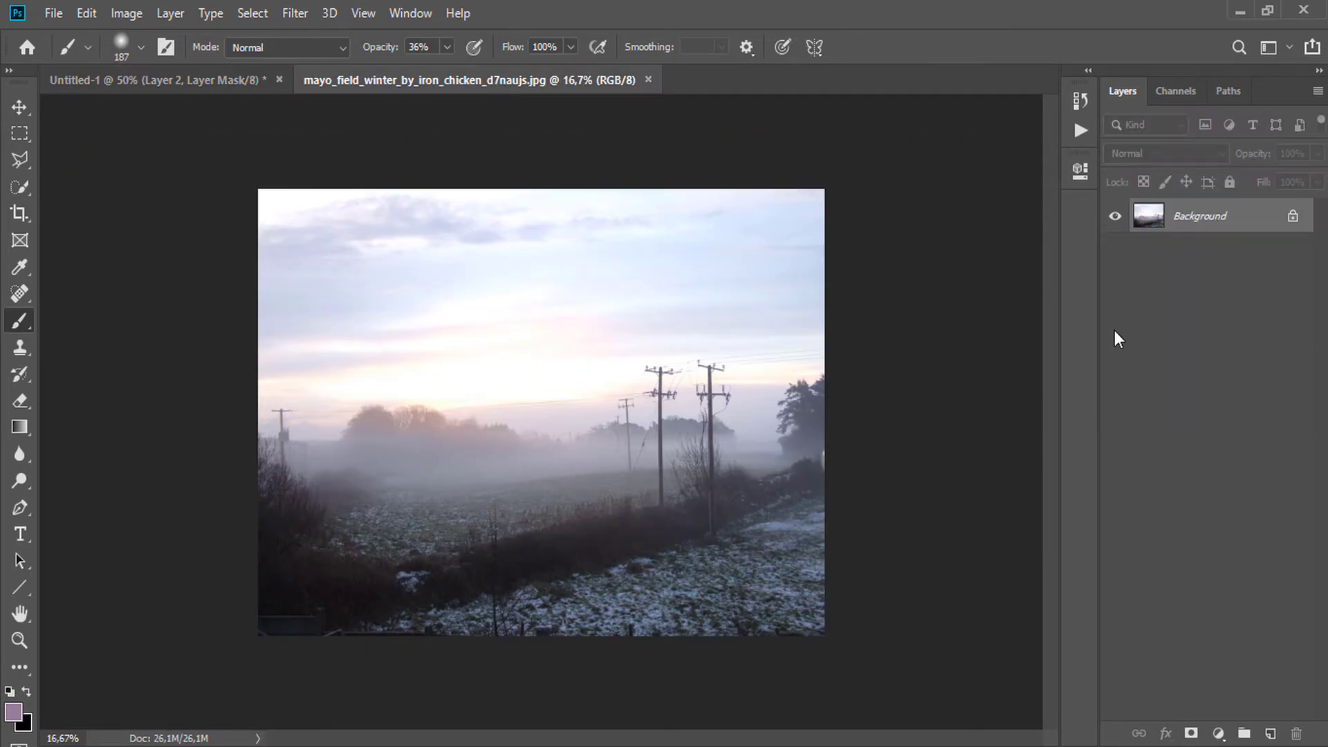
left_click_drag(1205, 217, 395, 277)
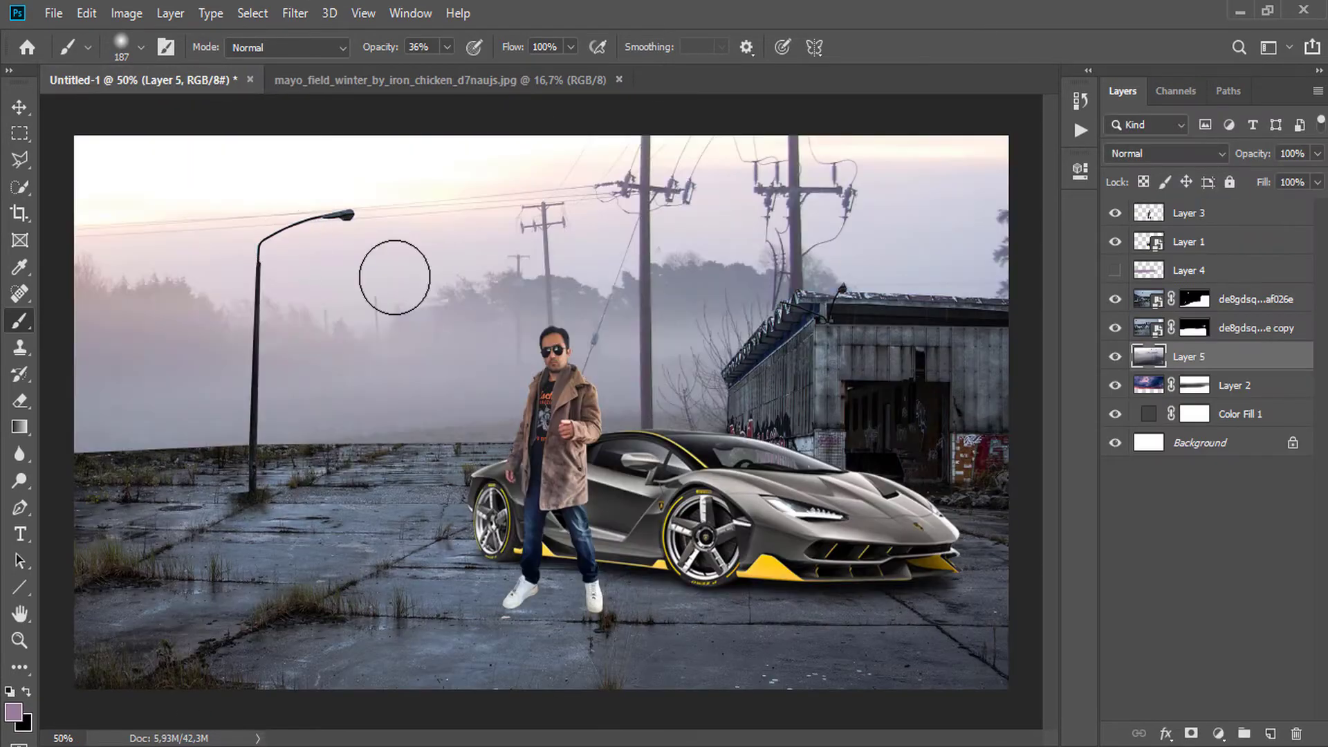
left_click(20, 107)
left_click_drag(397, 225, 411, 323)
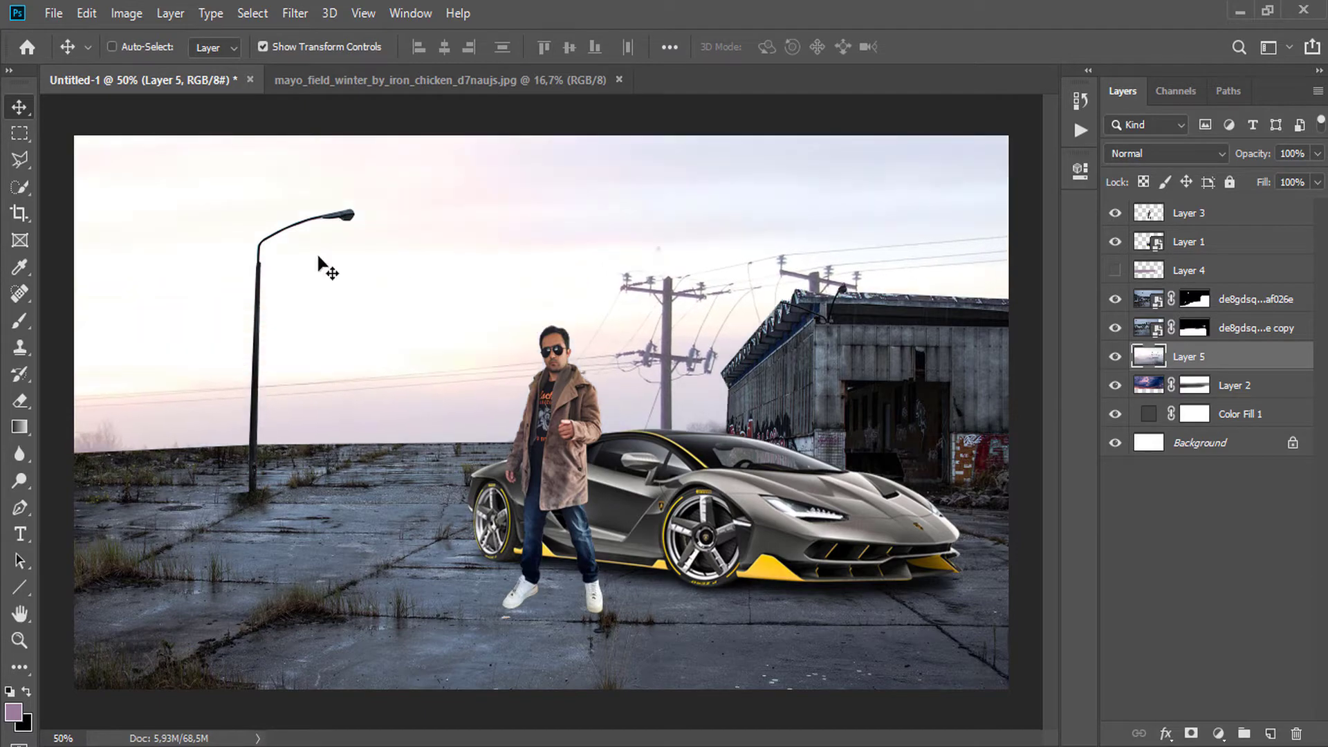
Scale the foggy field layer to 31% and align it with the canvas's upper-left corner
left_click(86, 13)
left_click(162, 458)
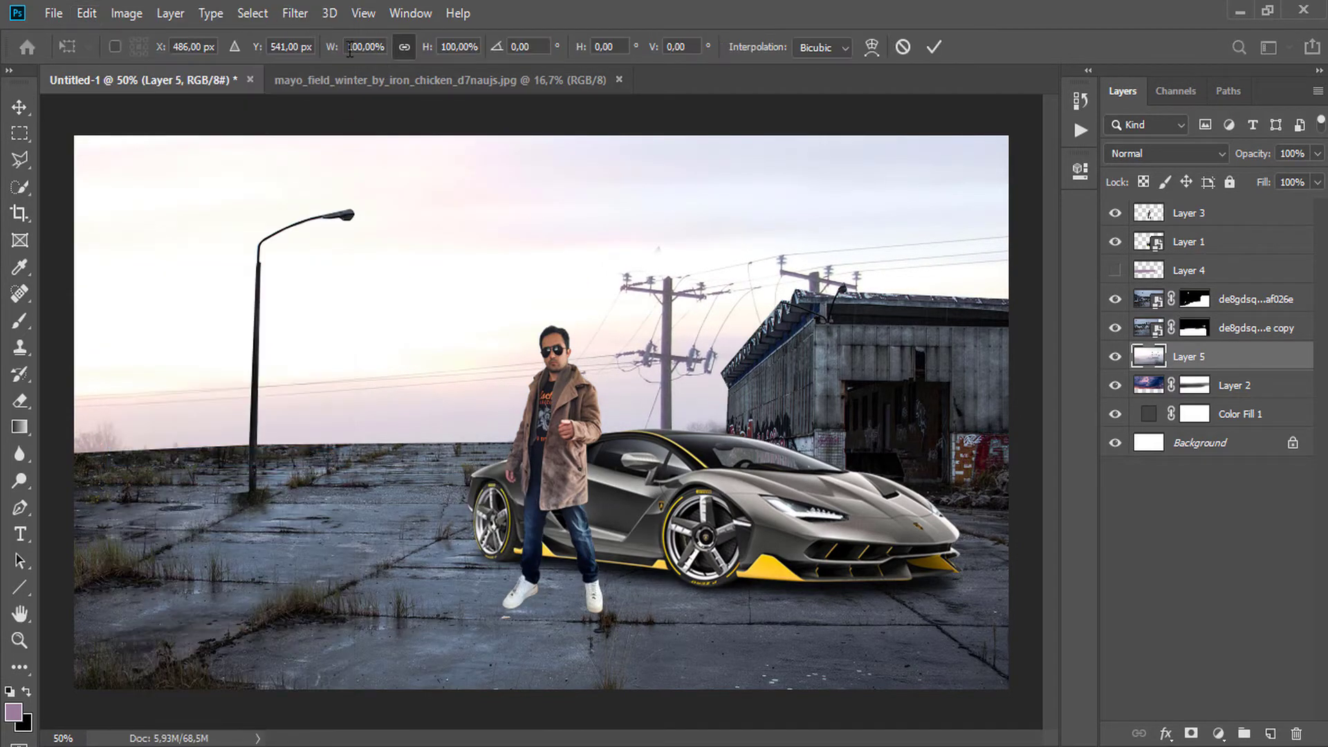
left_click_drag(332, 46, 264, 126)
left_click_drag(326, 309, 353, 239)
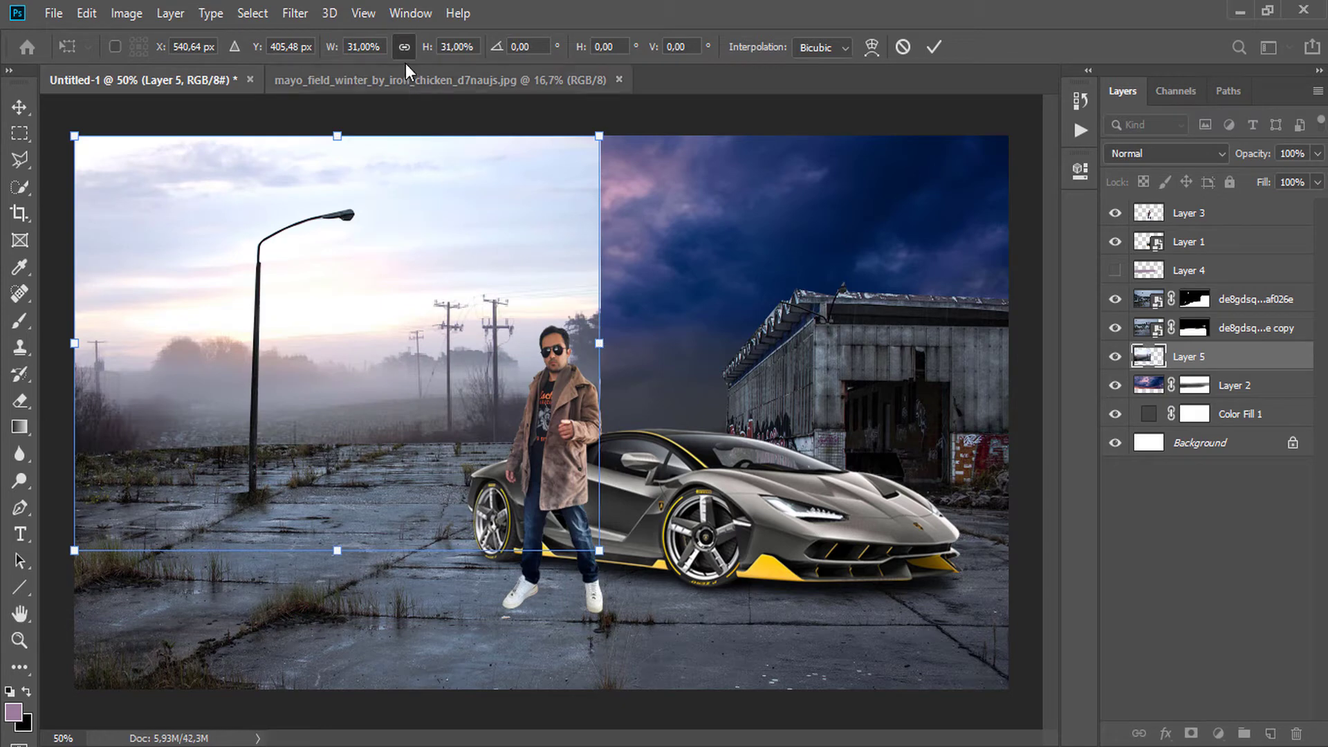
Stretch the foggy field layer to about 55.65% width, increase its height, and move it up so its treeline meets the yard's horizon
left_click_drag(603, 342, 1021, 371)
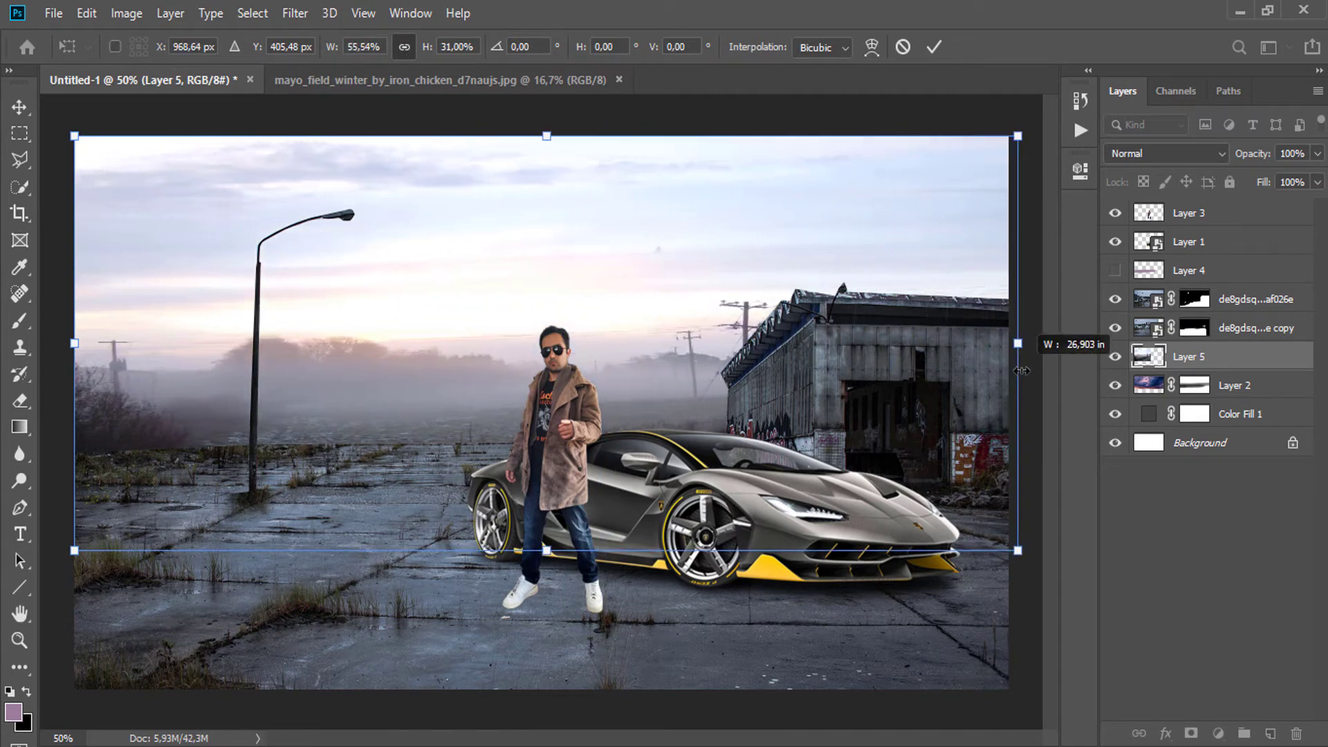
mouse_move(471, 397)
left_mouse_down()
mouse_move(470, 347)
mouse_move(472, 410)
left_mouse_up()
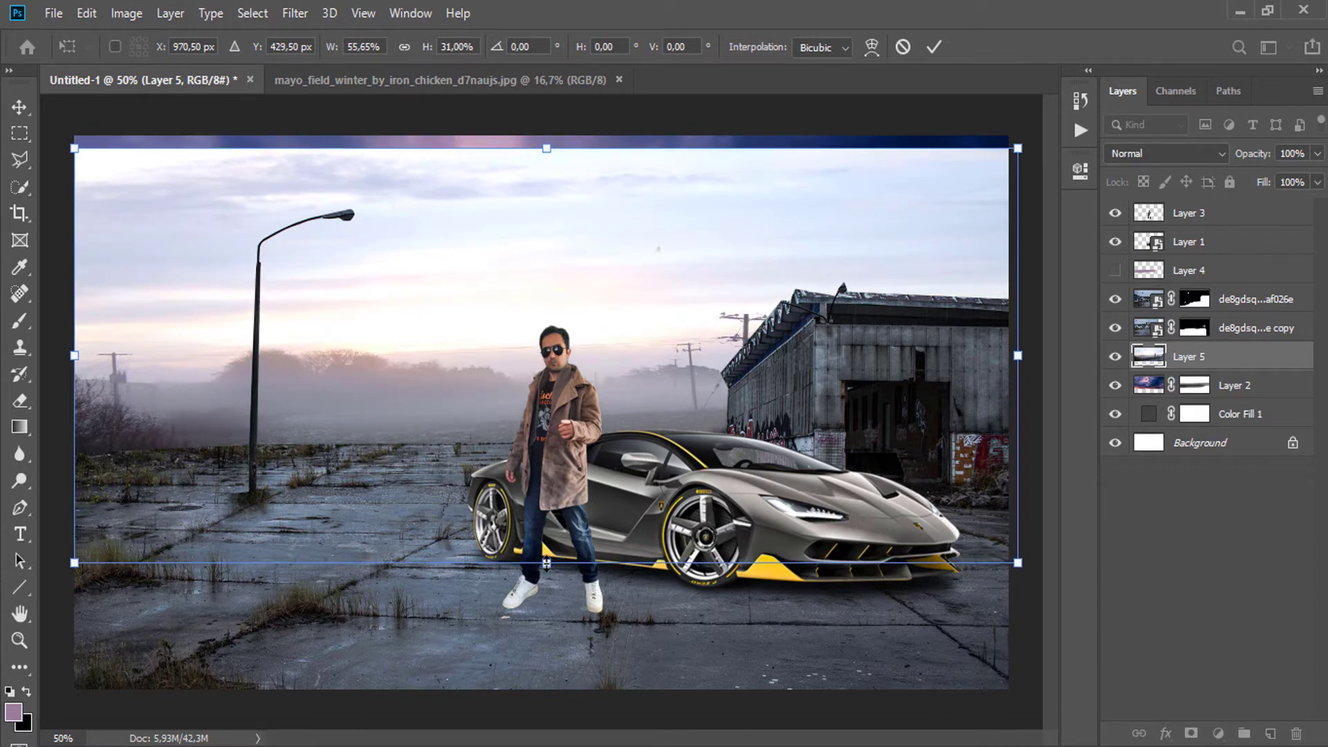
left_click_drag(547, 562, 546, 651)
left_click_drag(539, 538, 529, 466)
left_click(934, 46)
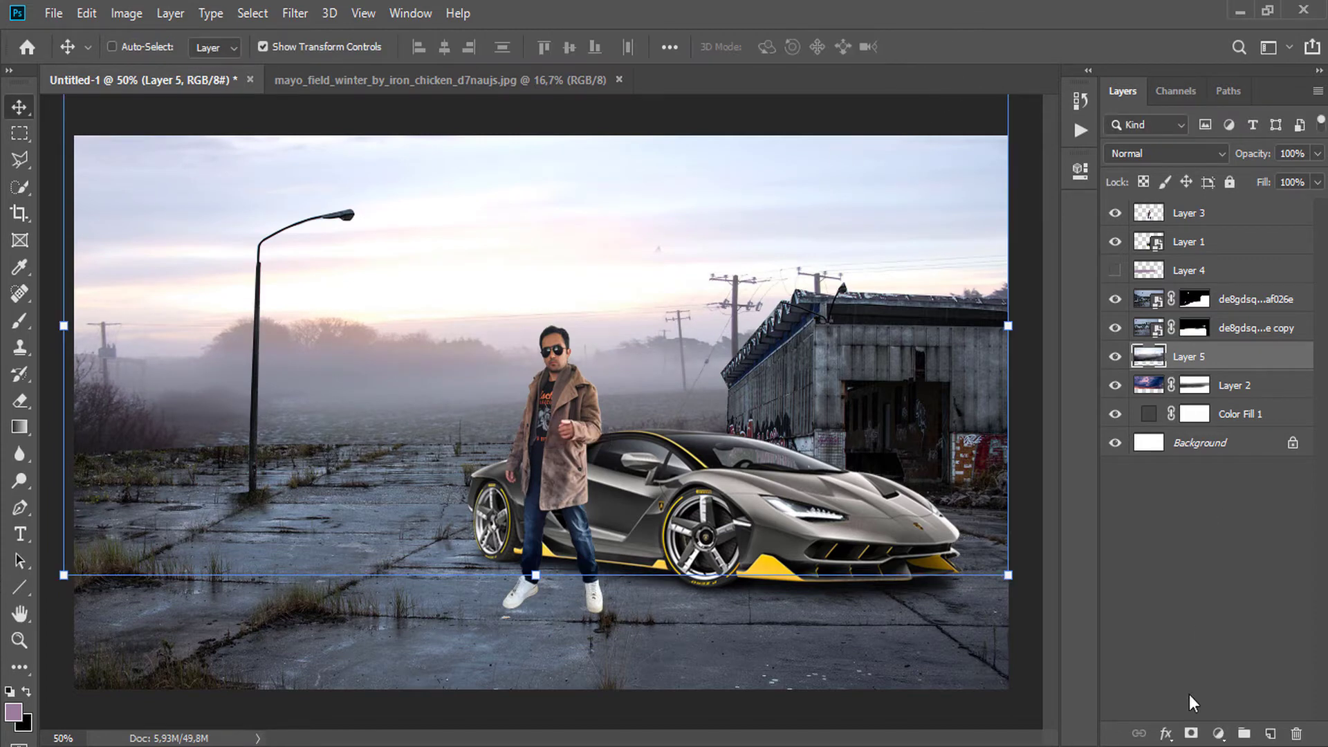
Add a mask to the foggy field layer and paint black at 36% opacity along the yard's far edge
left_click(1191, 733)
key("d")
key("b")
mouse_move(74, 406)
left_mouse_down()
mouse_move(361, 436)
mouse_move(692, 422)
mouse_move(136, 444)
left_mouse_up()
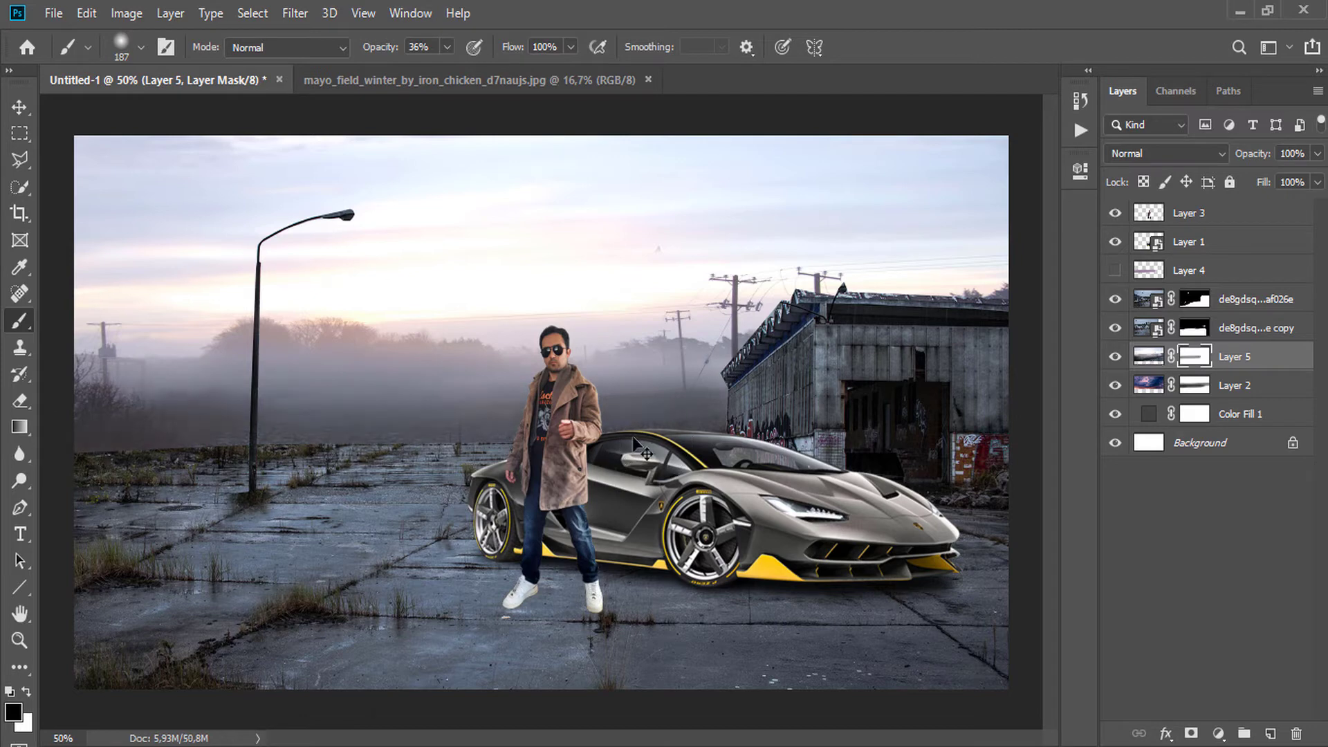
left_click_drag(745, 226, 1046, 151)
left_click_drag(691, 193, 1019, 210)
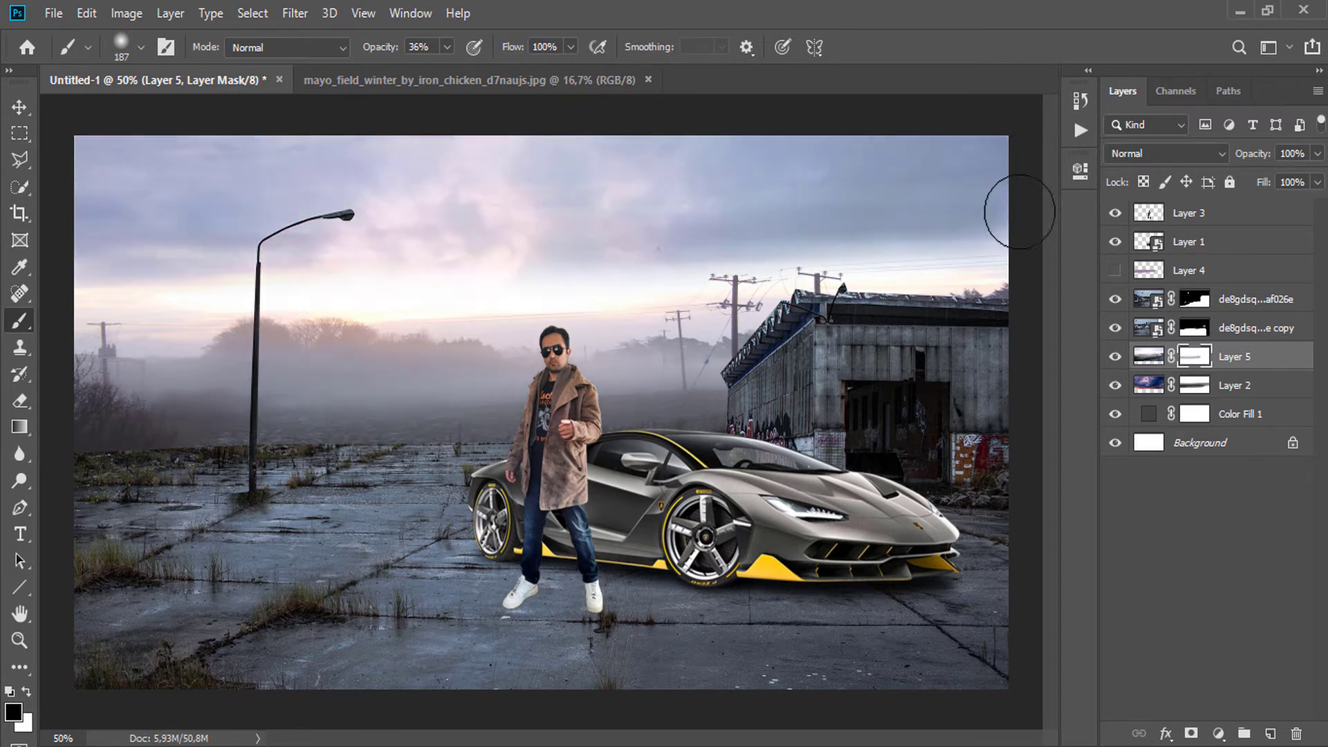
key("ctrl+z")
Paint black over the upper part of the foggy field mask with a 275 px brush at 24% opacity, revealing the purple clouds
right_click(983, 218)
left_click_drag(1041, 255, 1054, 254)
left_click(447, 47)
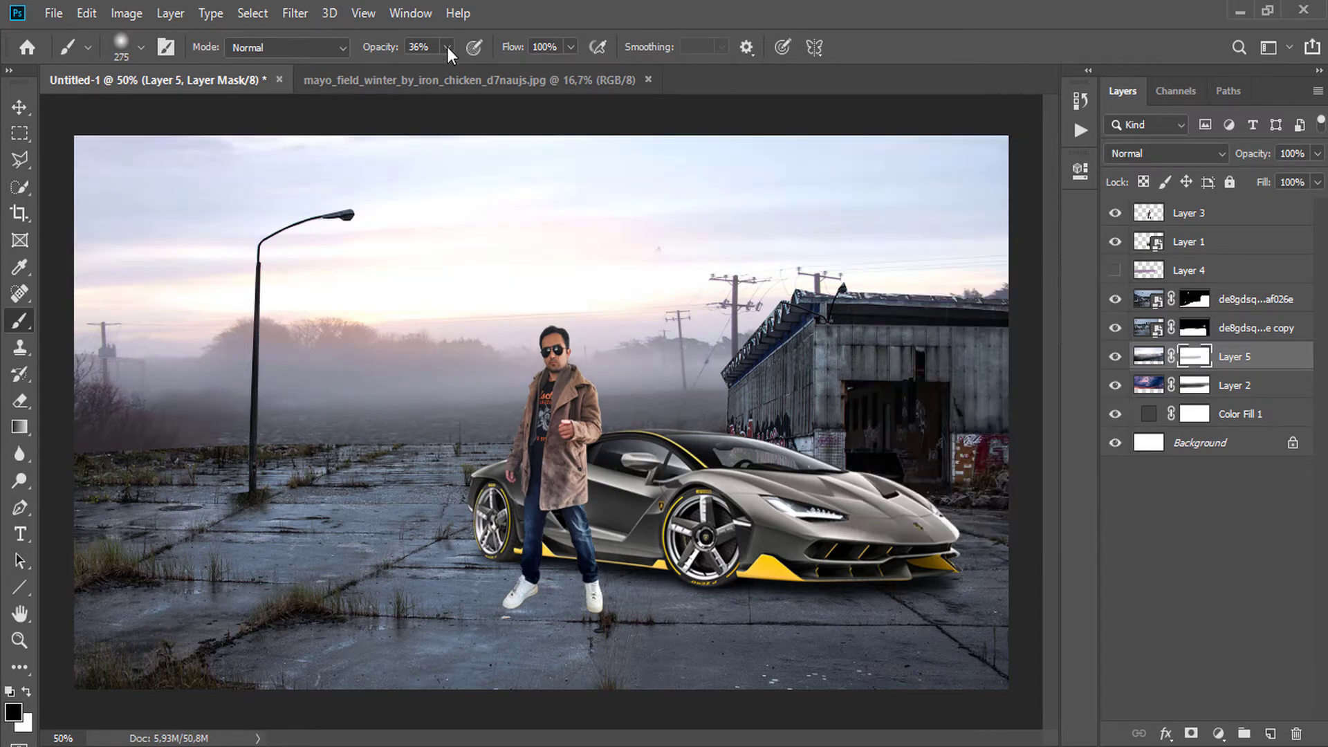
left_click_drag(443, 69, 429, 69)
mouse_move(114, 173)
left_mouse_down()
mouse_move(376, 173)
mouse_move(934, 226)
mouse_move(590, 261)
mouse_move(291, 260)
mouse_move(548, 178)
mouse_move(491, 267)
mouse_move(163, 231)
mouse_move(498, 276)
mouse_move(952, 226)
mouse_move(679, 163)
mouse_move(658, 169)
mouse_move(1011, 201)
mouse_move(132, 256)
mouse_move(216, 191)
left_mouse_up()
key("super")
left_click(782, 243)
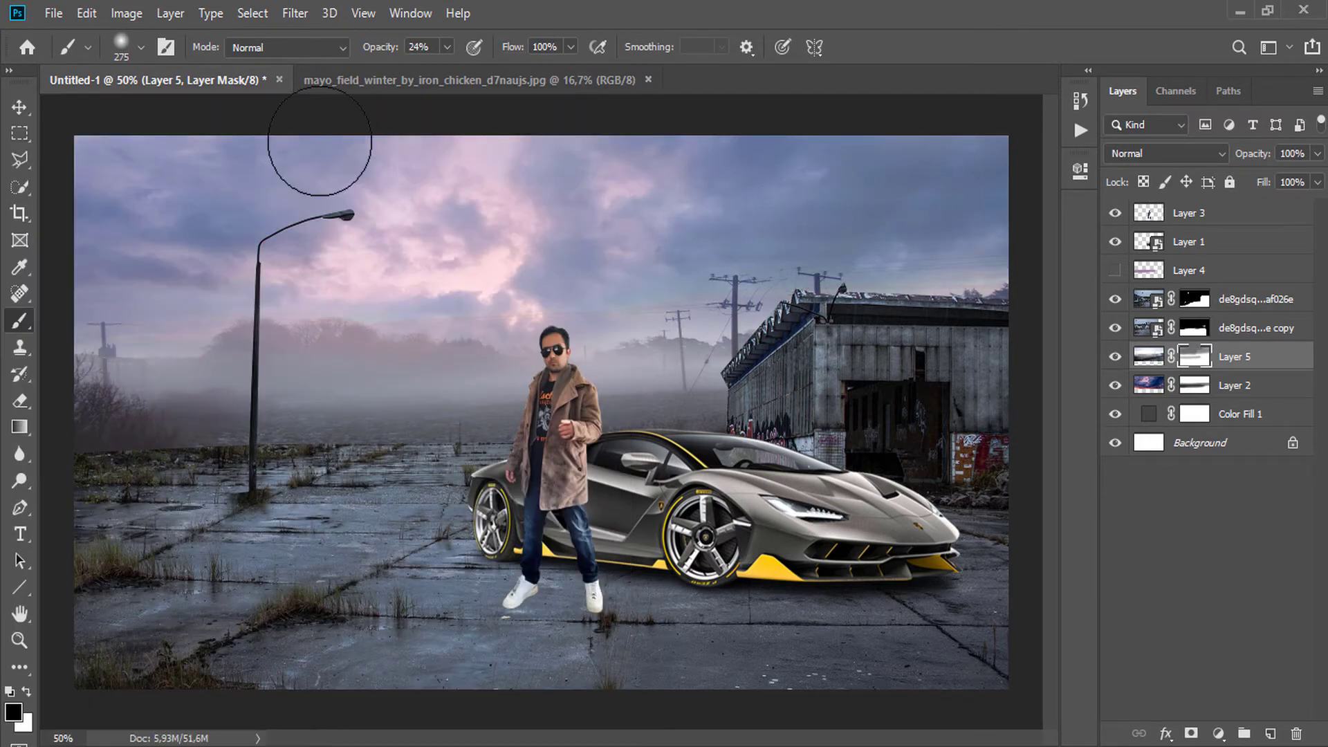
mouse_move(317, 166)
left_mouse_down()
mouse_move(982, 143)
mouse_move(600, 143)
mouse_move(518, 270)
mouse_move(402, 307)
mouse_move(390, 270)
mouse_move(97, 302)
mouse_move(607, 308)
mouse_move(460, 283)
mouse_move(872, 229)
mouse_move(780, 285)
mouse_move(1111, 214)
mouse_move(689, 201)
mouse_move(918, 181)
left_mouse_up()
mouse_move(616, 198)
left_mouse_down()
mouse_move(911, 163)
mouse_move(1055, 237)
mouse_move(409, 273)
mouse_move(402, 195)
left_mouse_up()
mouse_move(524, 171)
left_mouse_down()
mouse_move(455, 148)
mouse_move(190, 154)
left_mouse_up()
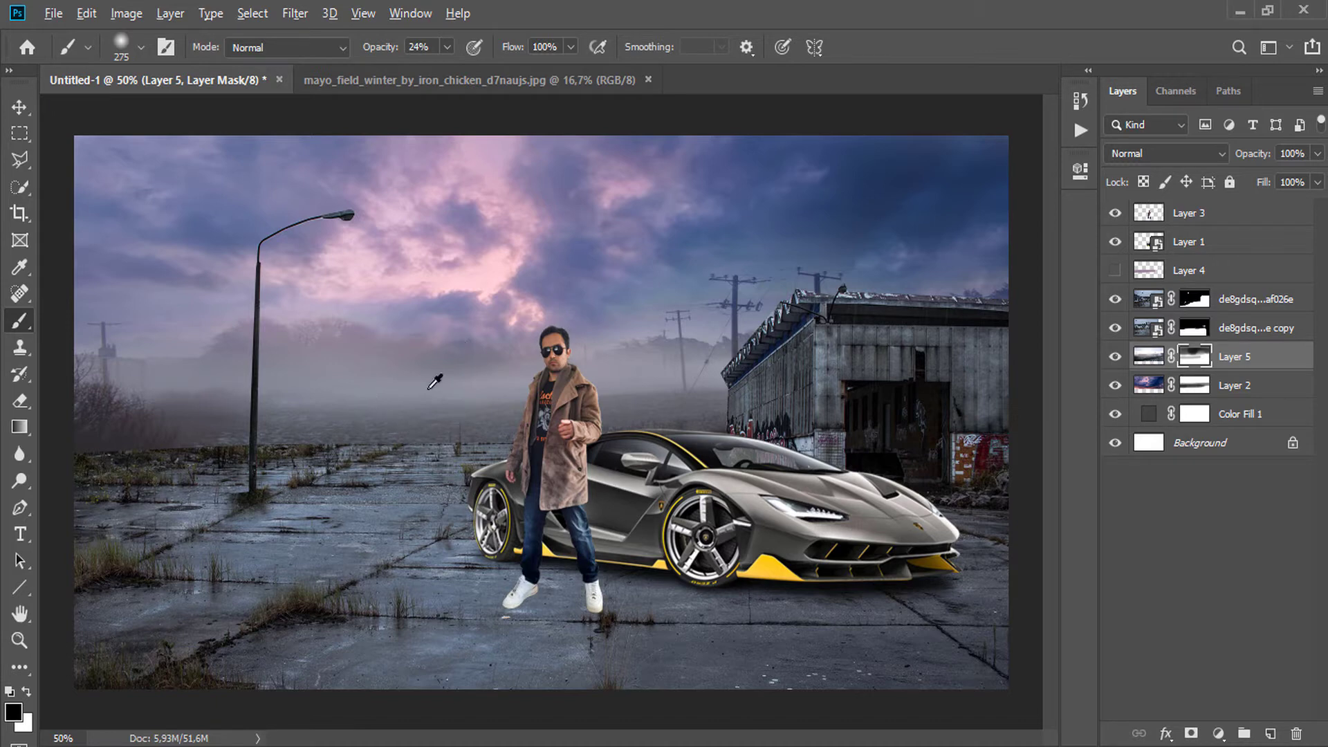
Add a layer above the yard and paint sampled fog colour across the yard's far edge with a 275 px brush at 24% opacity
left_click(1114, 299)
left_click(1114, 299)
left_click(1215, 302)
left_click(1270, 733)
left_click_drag(323, 383, 83, 408)
key("ctrl+z")
key("ctrl+z")
left_click(344, 387, "alt")
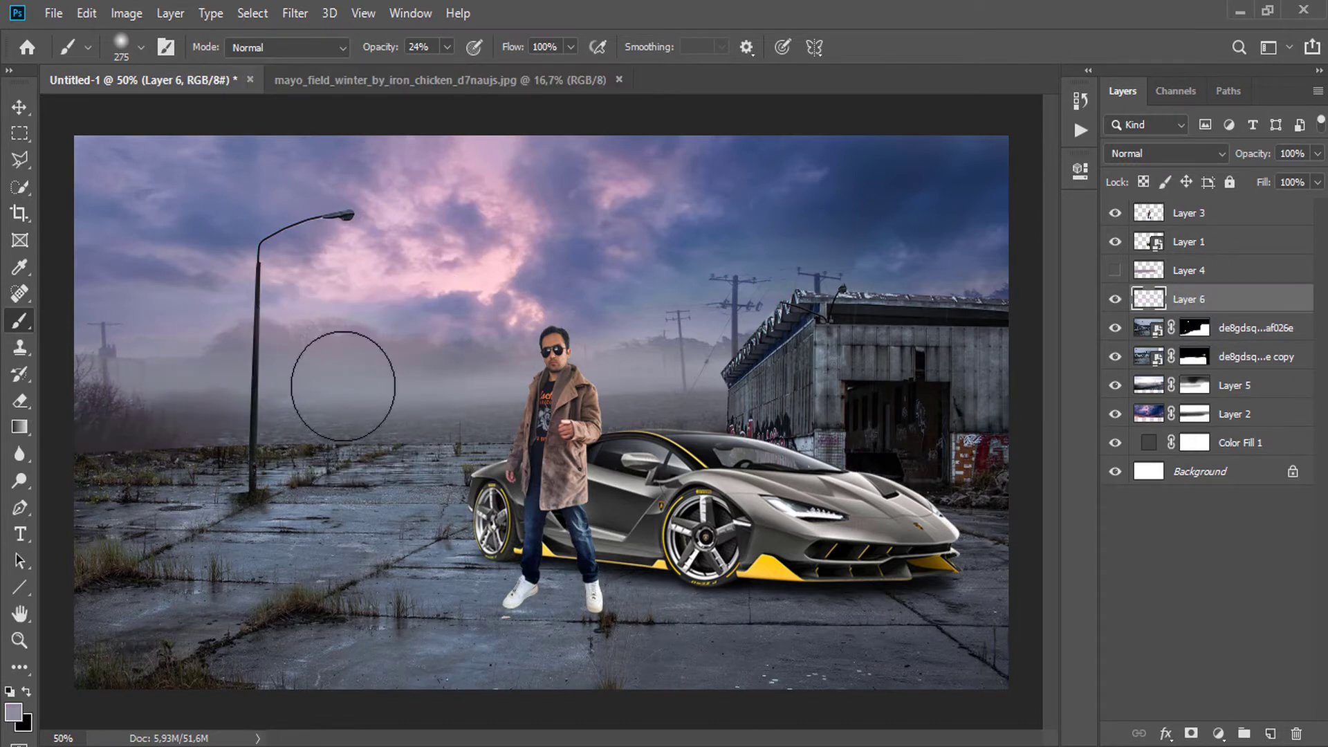
mouse_move(344, 387)
left_mouse_down()
mouse_move(457, 428)
mouse_move(409, 417)
left_mouse_up()
mouse_move(613, 400)
left_mouse_down()
mouse_move(532, 428)
mouse_move(166, 439)
mouse_move(524, 444)
mouse_move(51, 411)
mouse_move(662, 426)
left_mouse_up()
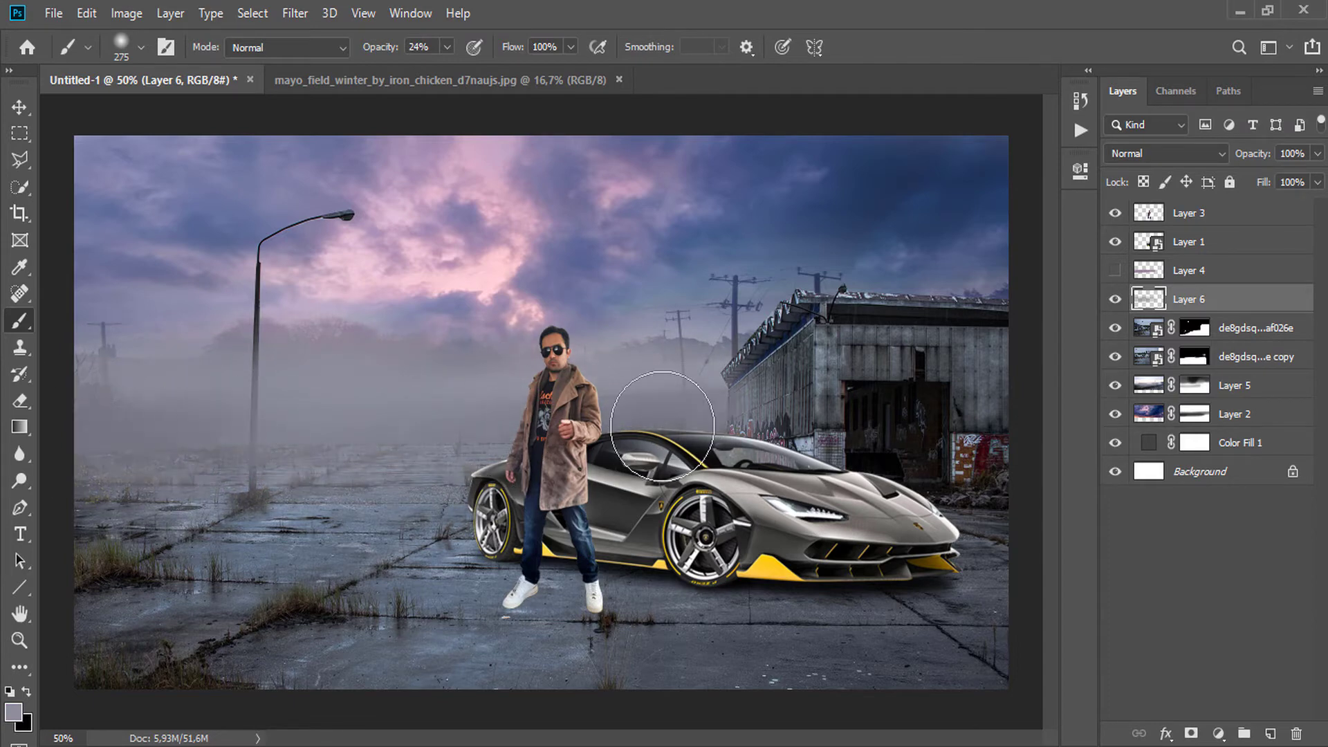
Hide the painted fog layer and paint black along the far edge on the yard copy's mask with a 67 px brush at 67% opacity
left_click(1115, 299)
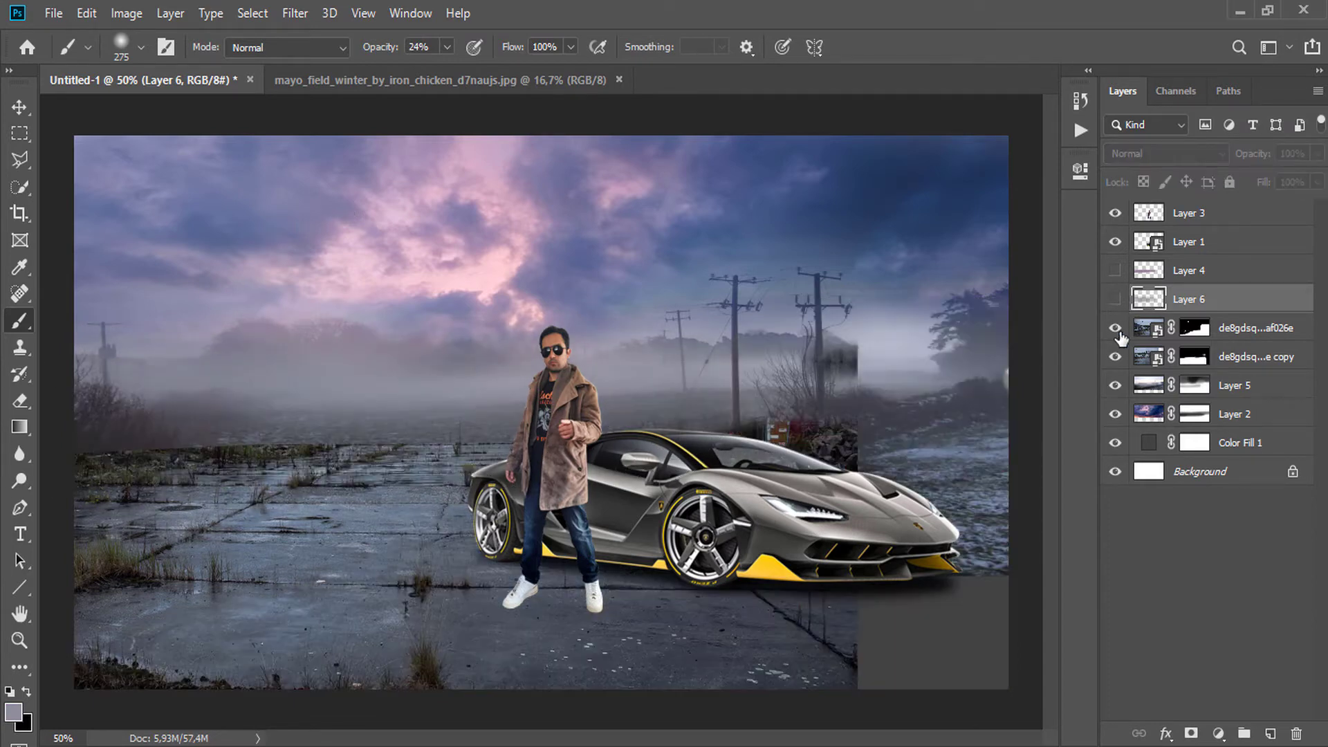
left_click(1115, 356)
left_click(1115, 356)
left_click(1195, 356)
scroll(175, 438, "up", 2)
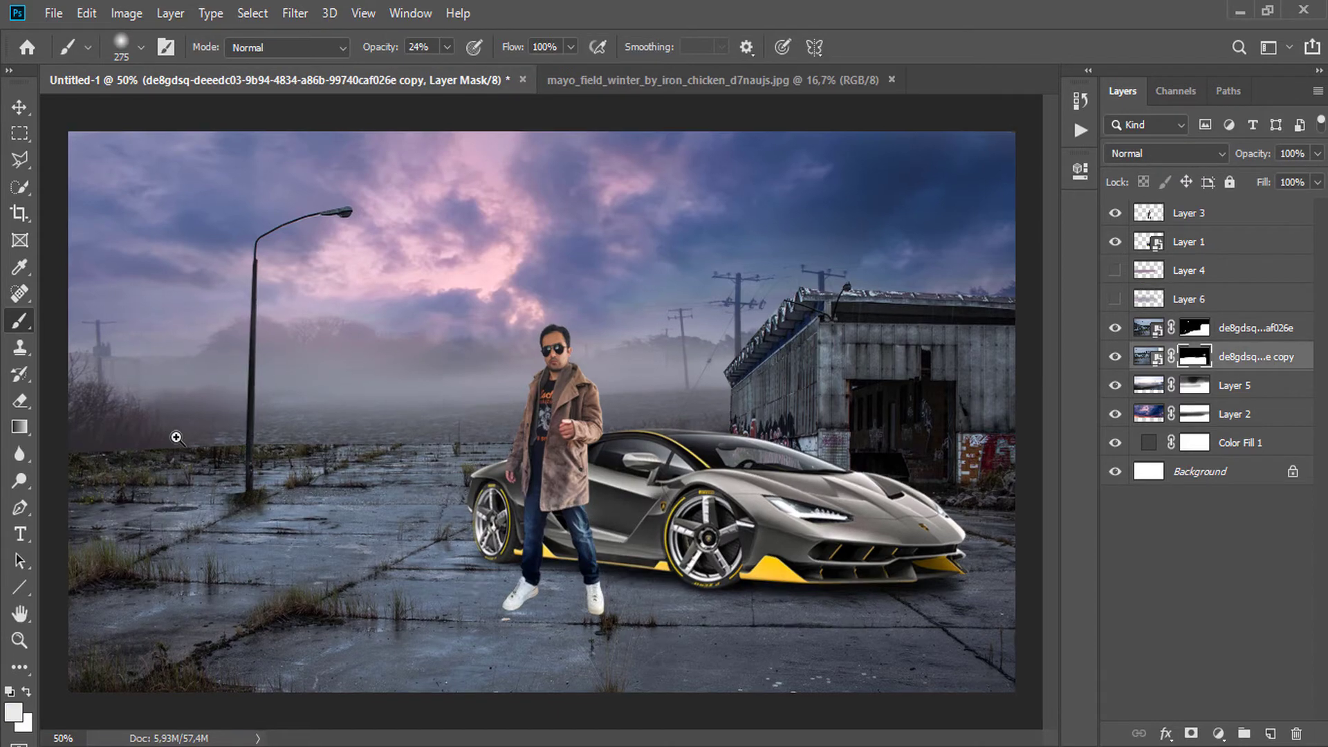
right_click(346, 408)
left_click_drag(482, 437, 324, 436)
left_click(167, 437)
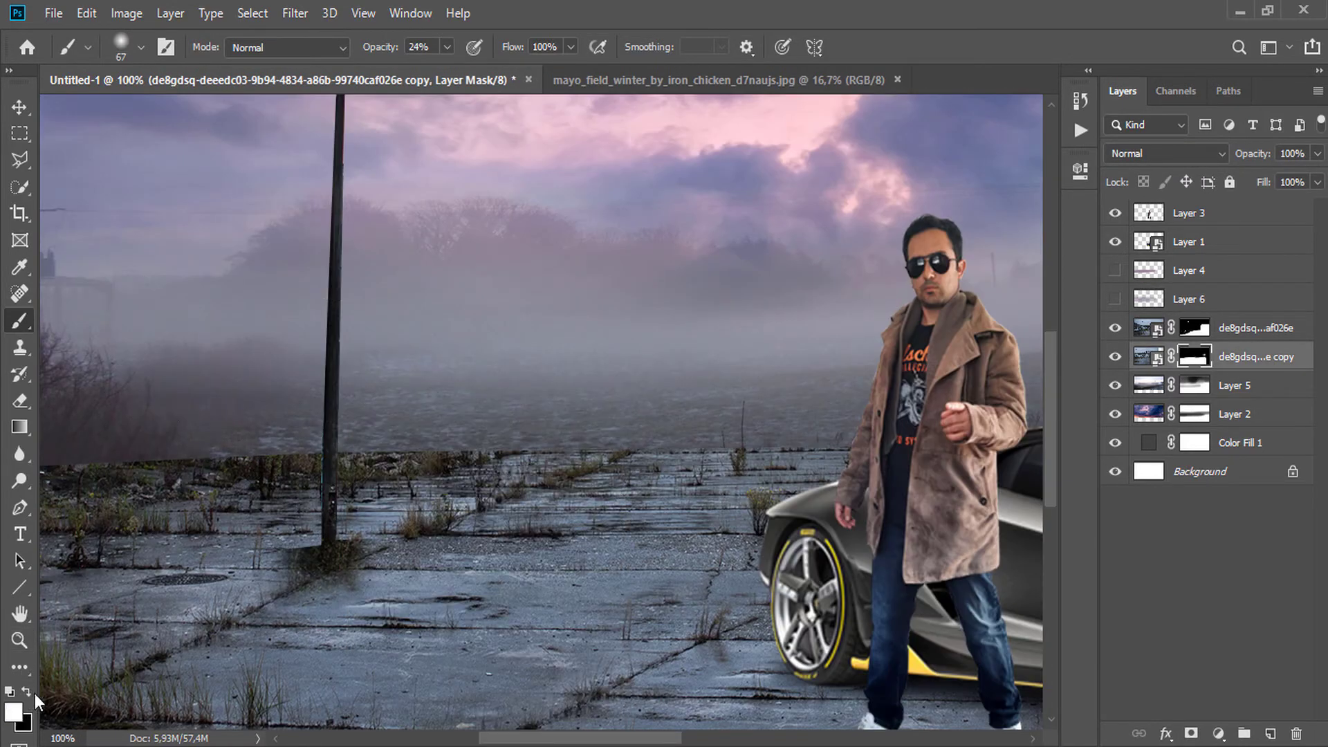
left_click_drag(496, 79, 488, 79)
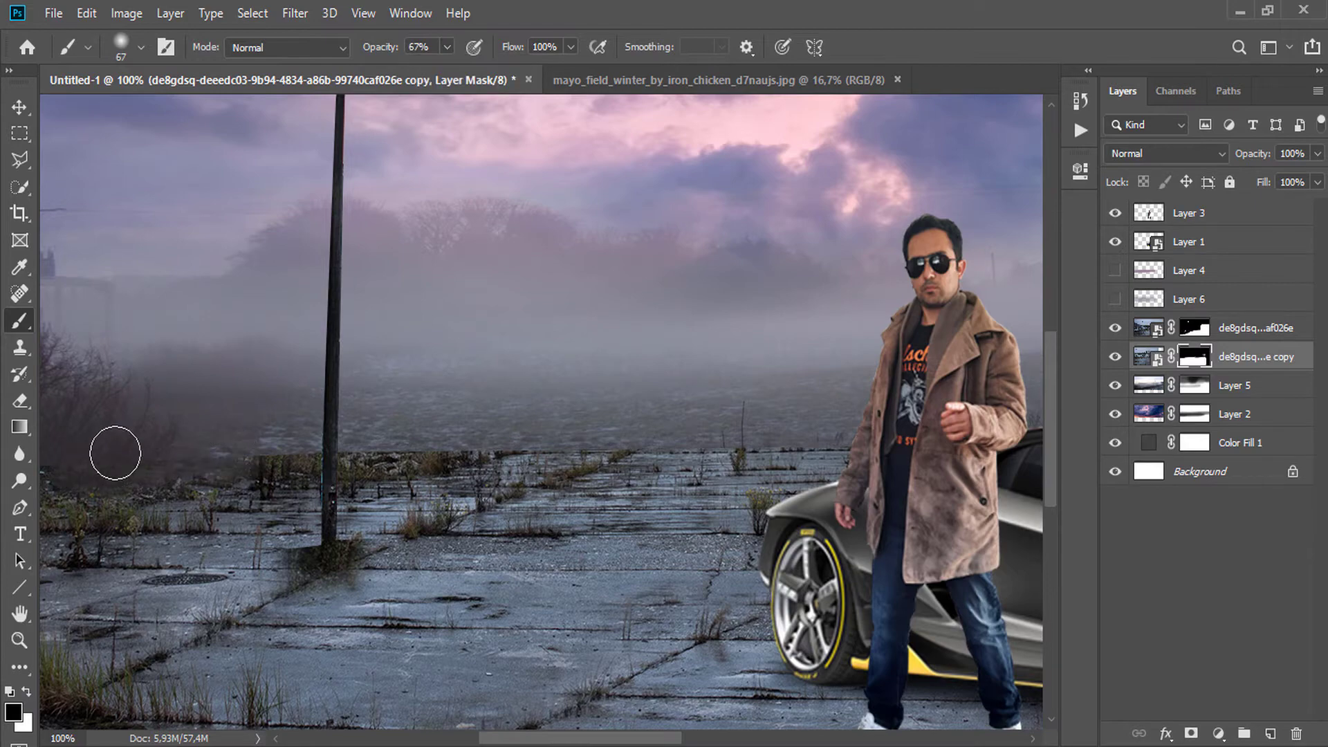
left_click_drag(505, 439, 817, 442)
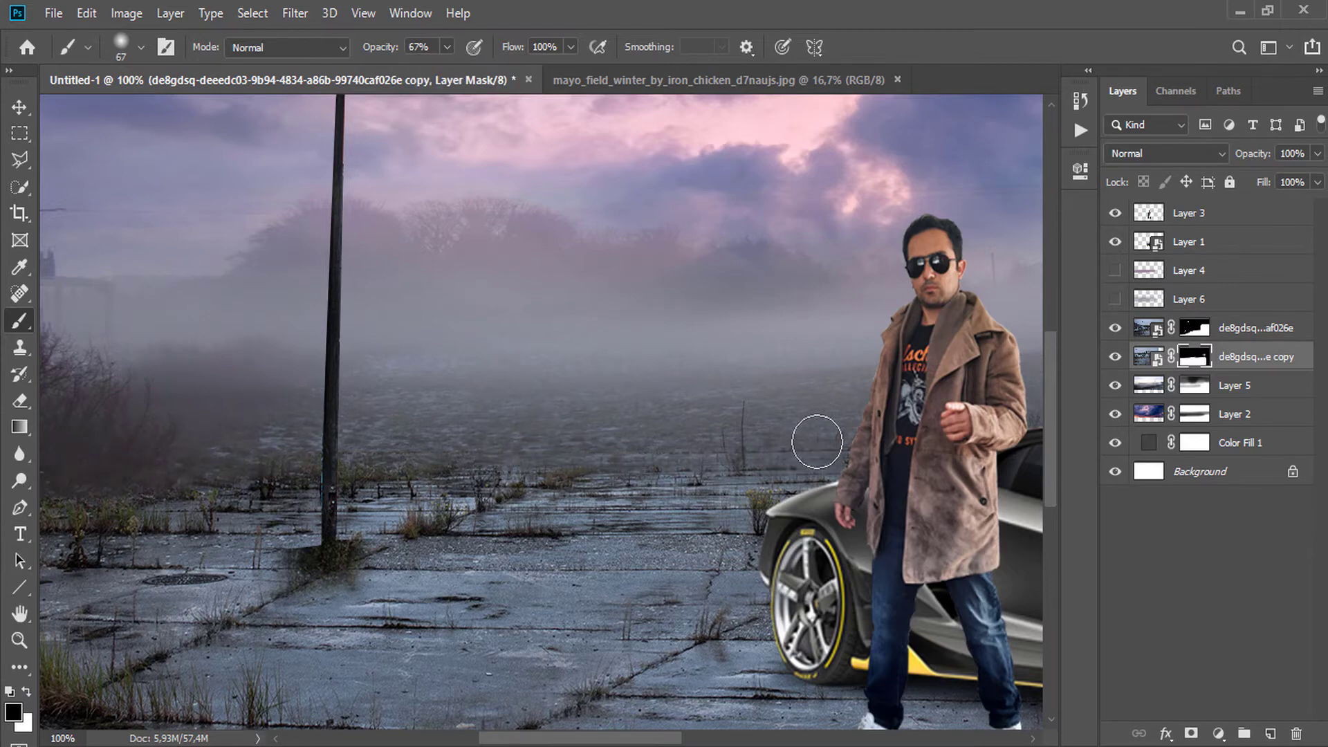
left_click_drag(807, 384, 471, 380)
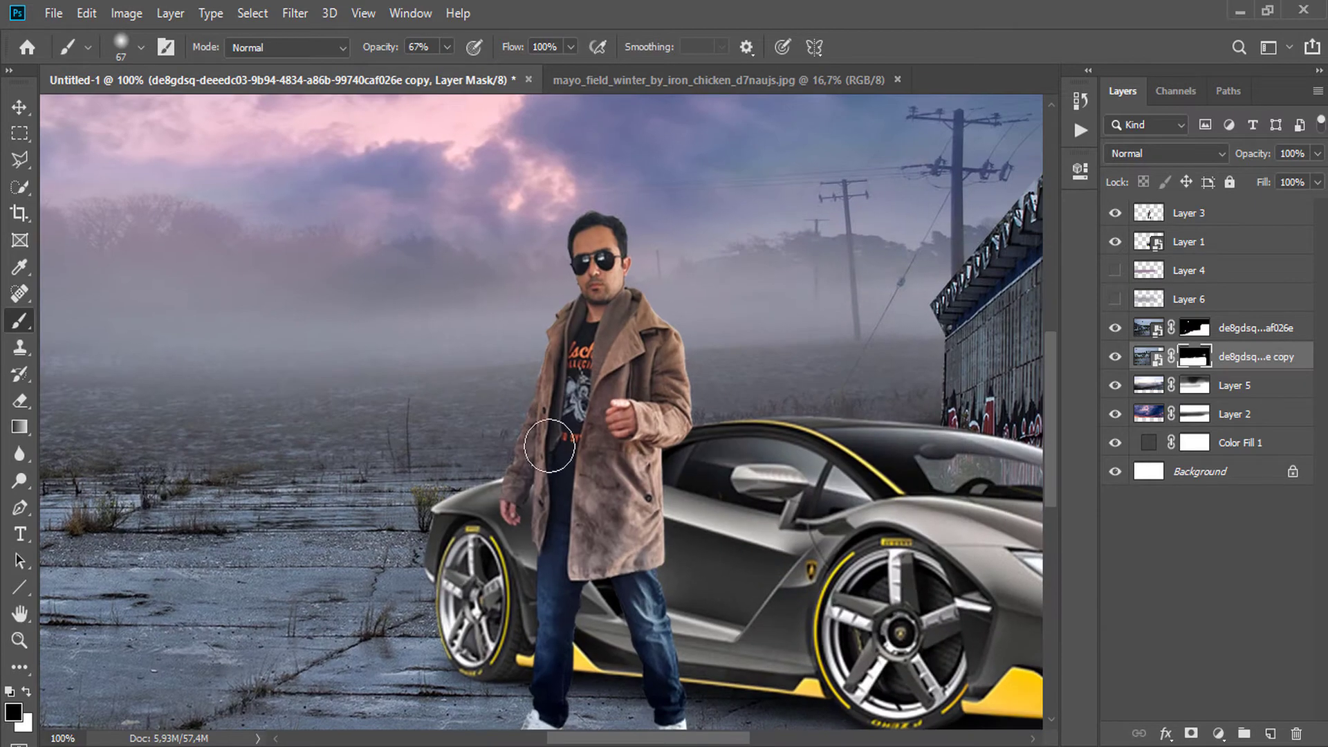
Paint black along the lower part of the foggy field mask, behind the man and car, with a 105 px brush
left_click(1195, 386)
scroll(461, 432, "down", 1)
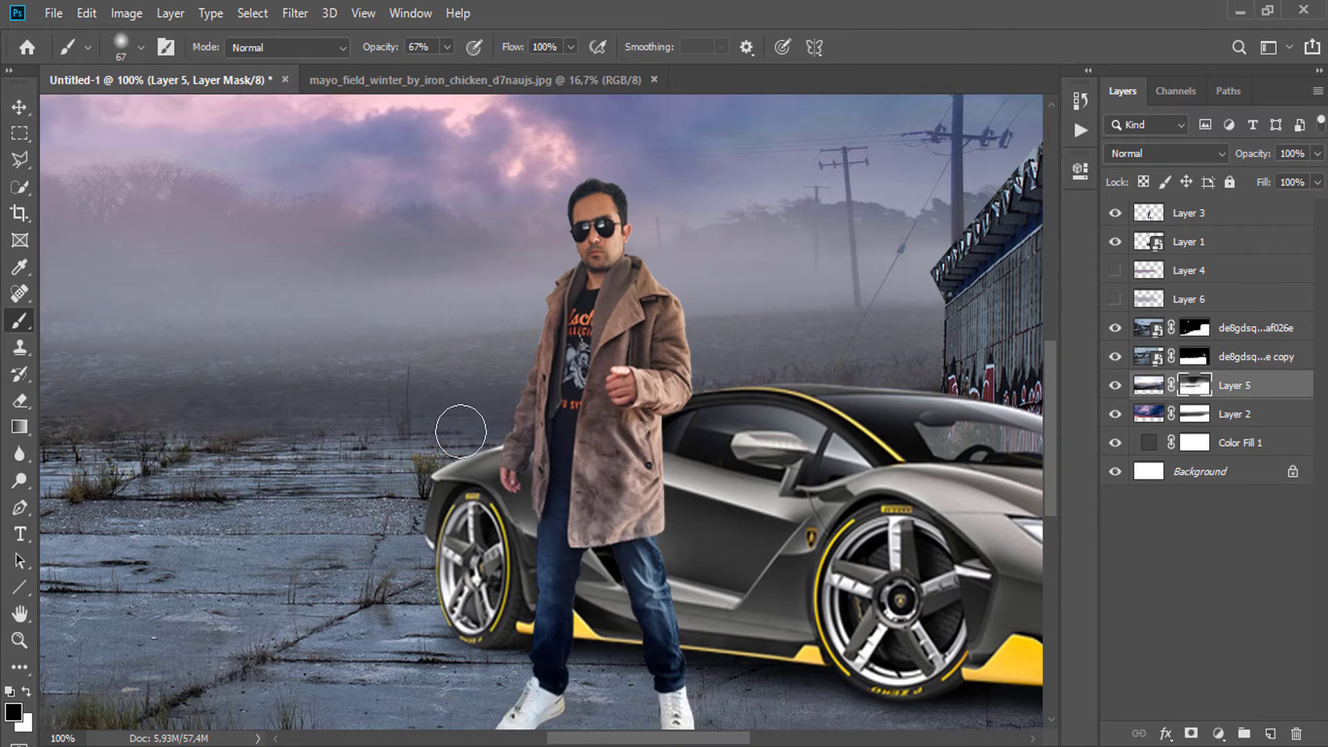
left_click(426, 413, "alt")
right_click(437, 415)
mouse_move(374, 408)
left_mouse_down()
mouse_move(110, 438)
mouse_move(845, 388)
left_mouse_up()
Show the painted fog layer and extend its fog behind the man and car
left_click(1114, 300)
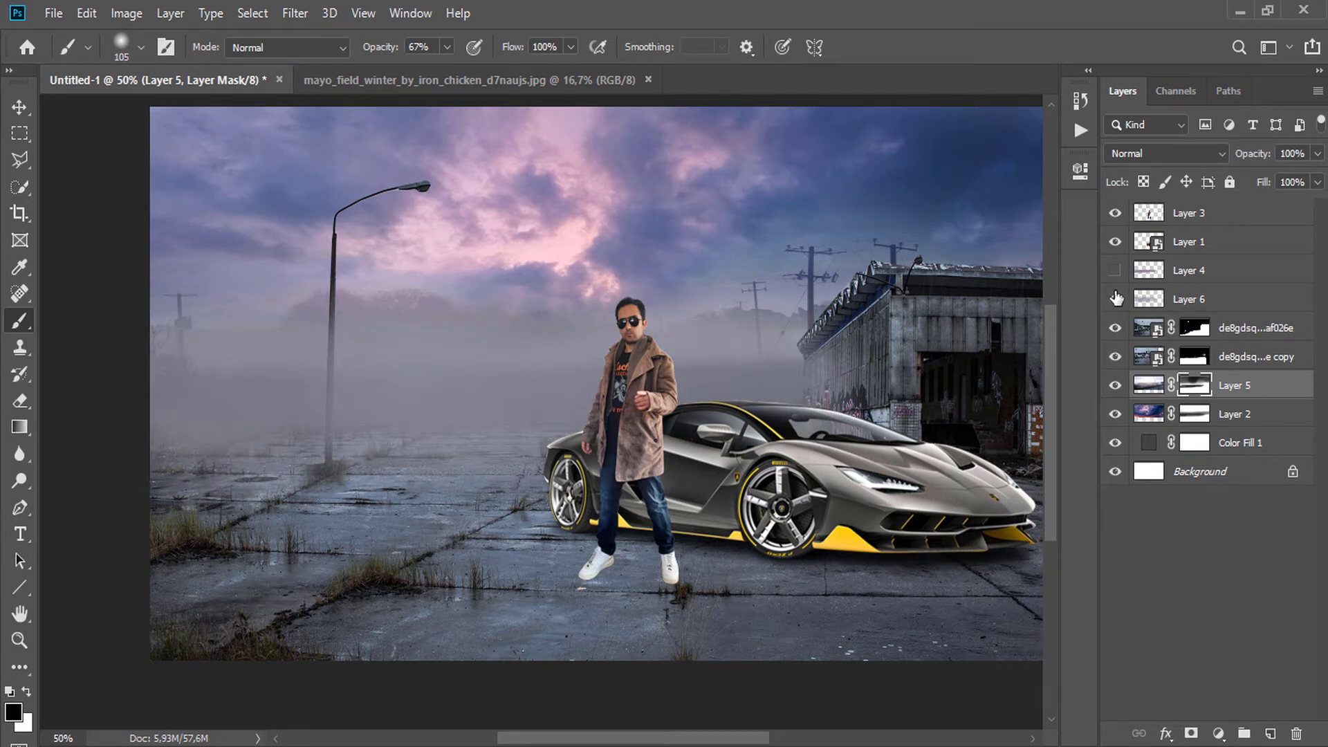
left_click(1138, 299)
mouse_move(600, 377)
left_mouse_down()
mouse_move(332, 408)
mouse_move(694, 384)
mouse_move(782, 354)
left_mouse_up()
Set the painted fog layer's blend mode to Screen and its opacity to 62%
left_click(1165, 153)
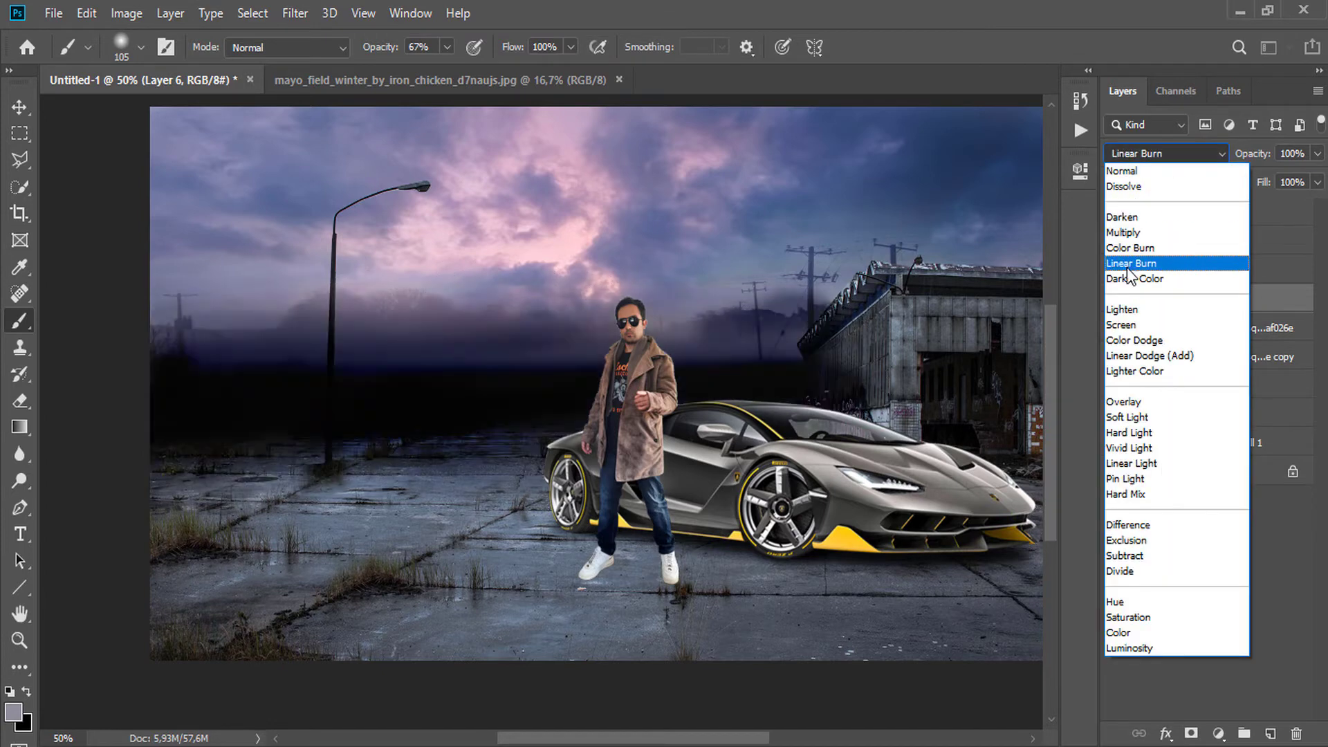
left_click(1133, 340)
left_click(1159, 154)
left_click(1121, 325)
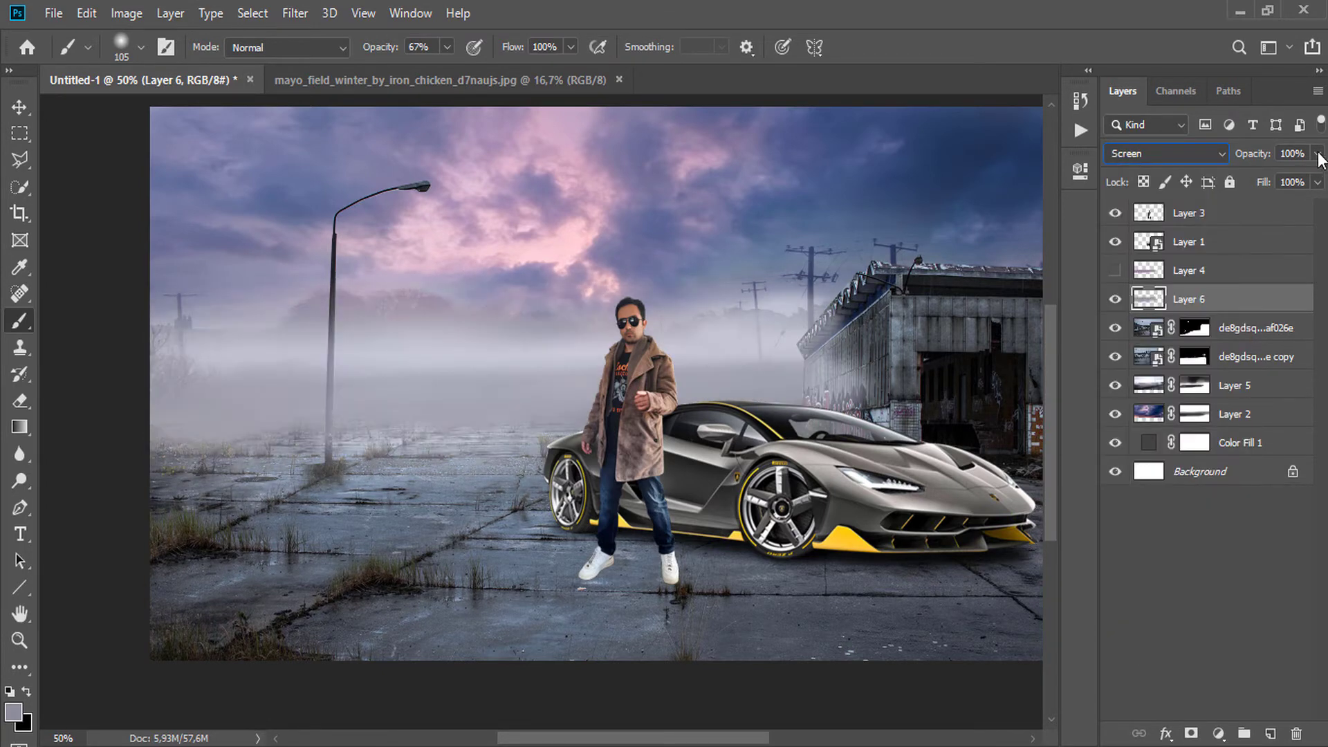
left_click_drag(1317, 153, 1281, 174)
Try to paint pink sampled from the clouds across the fog with a 306 px brush, and undo the stroke
right_click(774, 331)
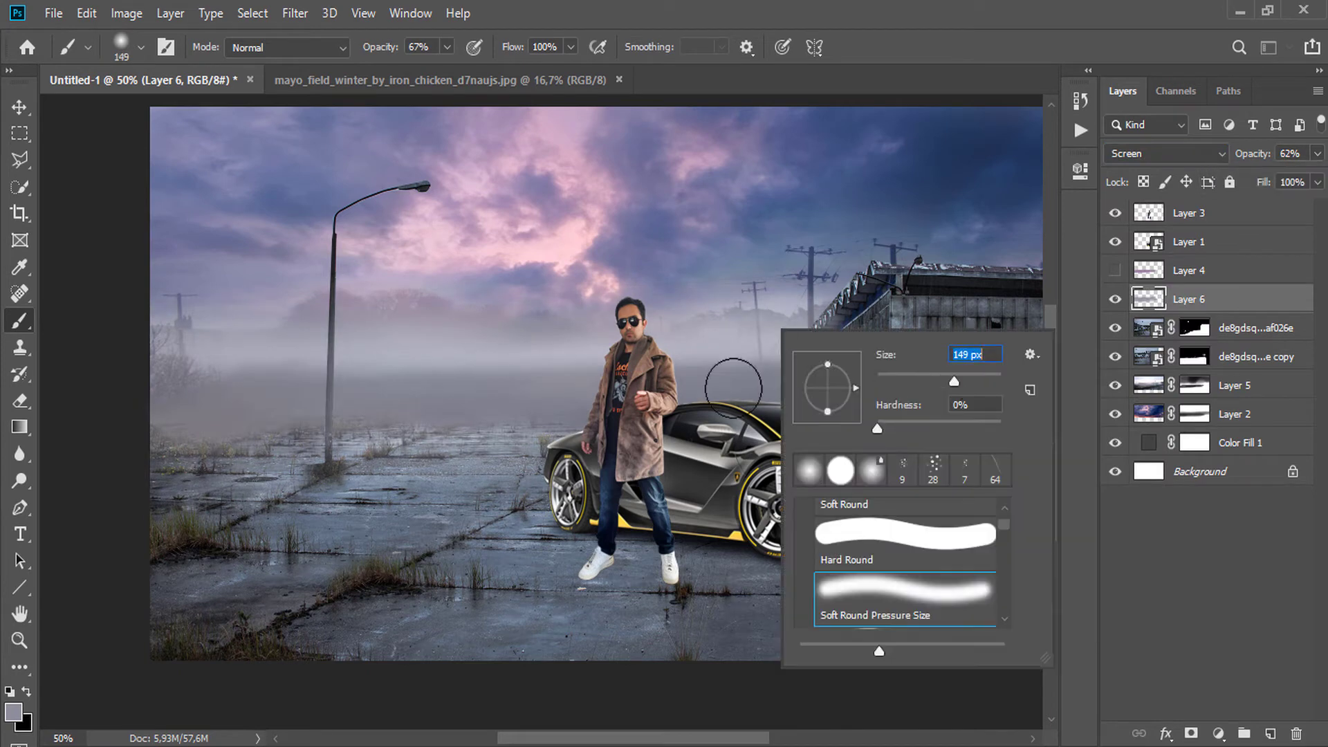
left_click(557, 247, "alt")
right_click(536, 296)
left_click_drag(716, 342, 747, 342)
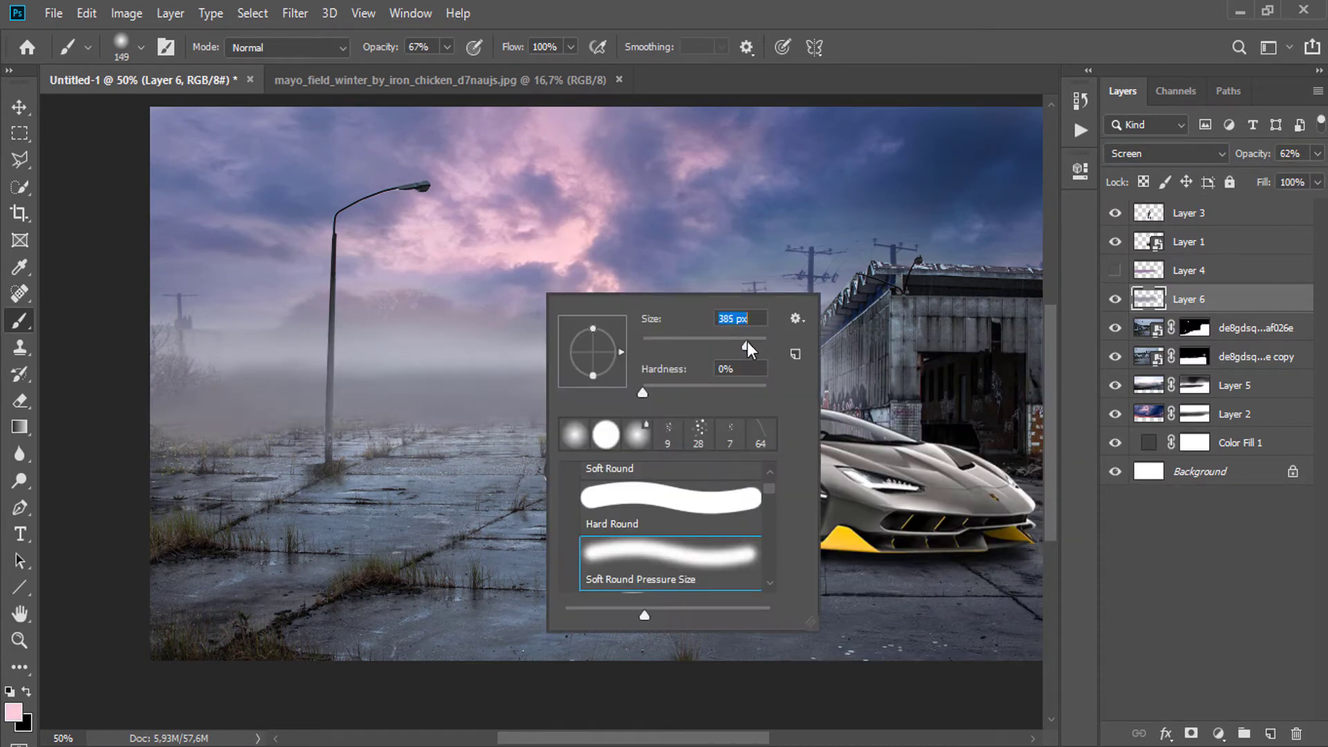
mouse_move(475, 336)
left_mouse_down()
mouse_move(359, 311)
mouse_move(853, 316)
mouse_move(800, 279)
left_mouse_up()
key("ctrl+z")
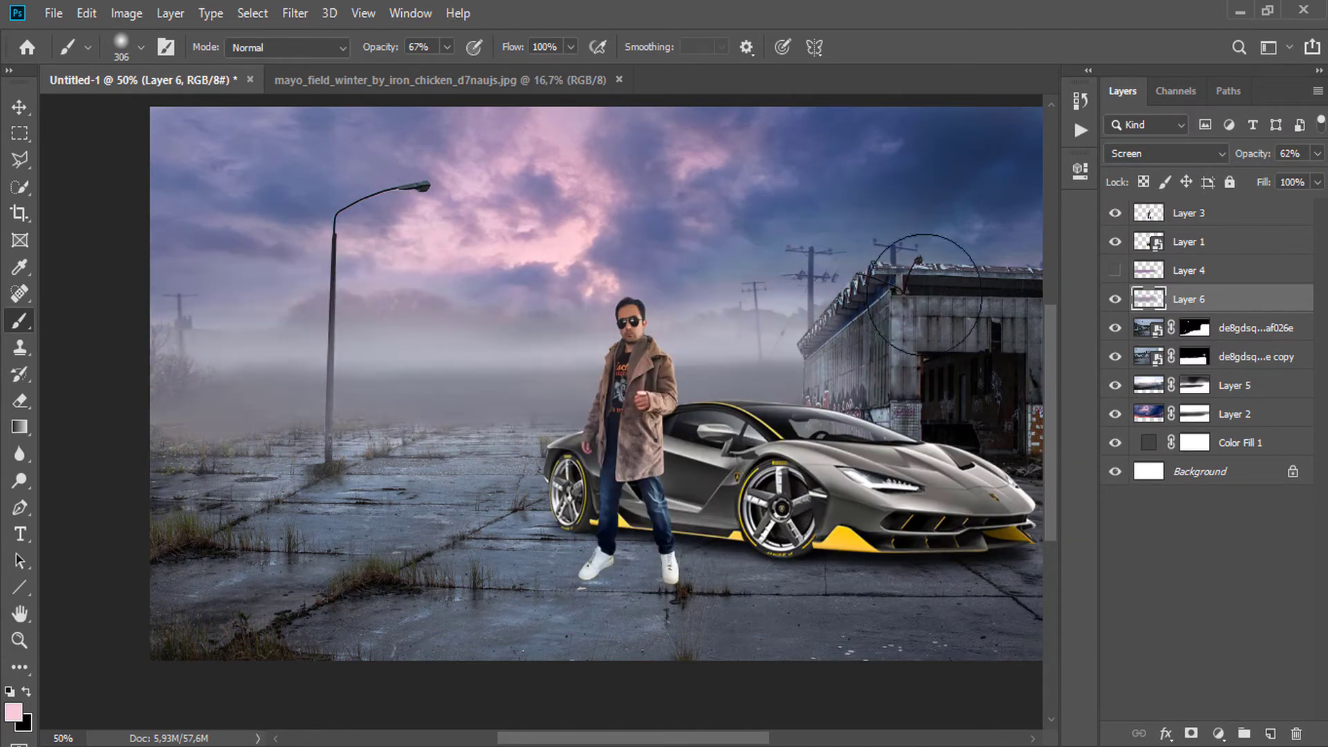
Hide the painted fog layer and paint white over the lower foggy field on its mask with a 306 px brush at 67% opacity
left_click_drag(1113, 218, 1113, 243)
left_click(1114, 301)
left_click(1114, 300)
left_click(1114, 300)
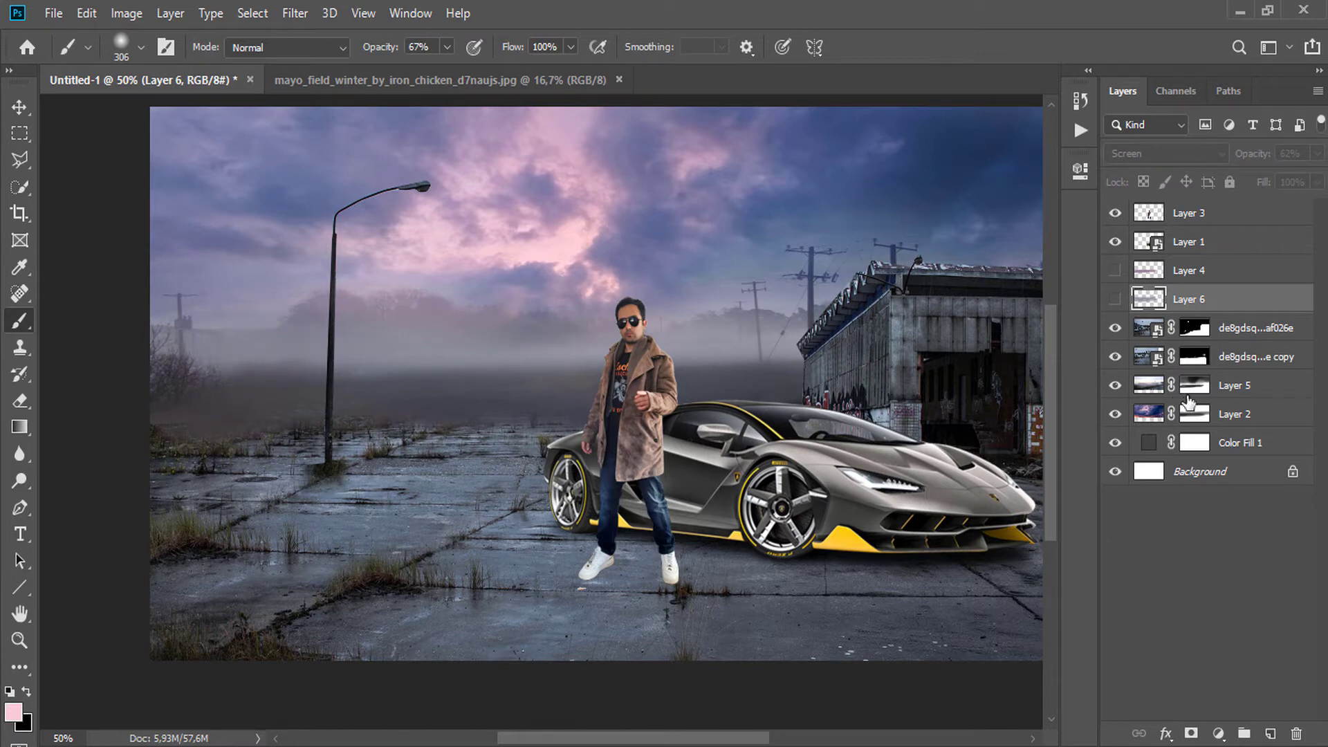
left_click(1188, 394)
left_click(28, 692)
mouse_move(567, 374)
left_mouse_down()
mouse_move(101, 398)
mouse_move(796, 372)
mouse_move(516, 401)
mouse_move(227, 406)
mouse_move(819, 392)
left_mouse_up()
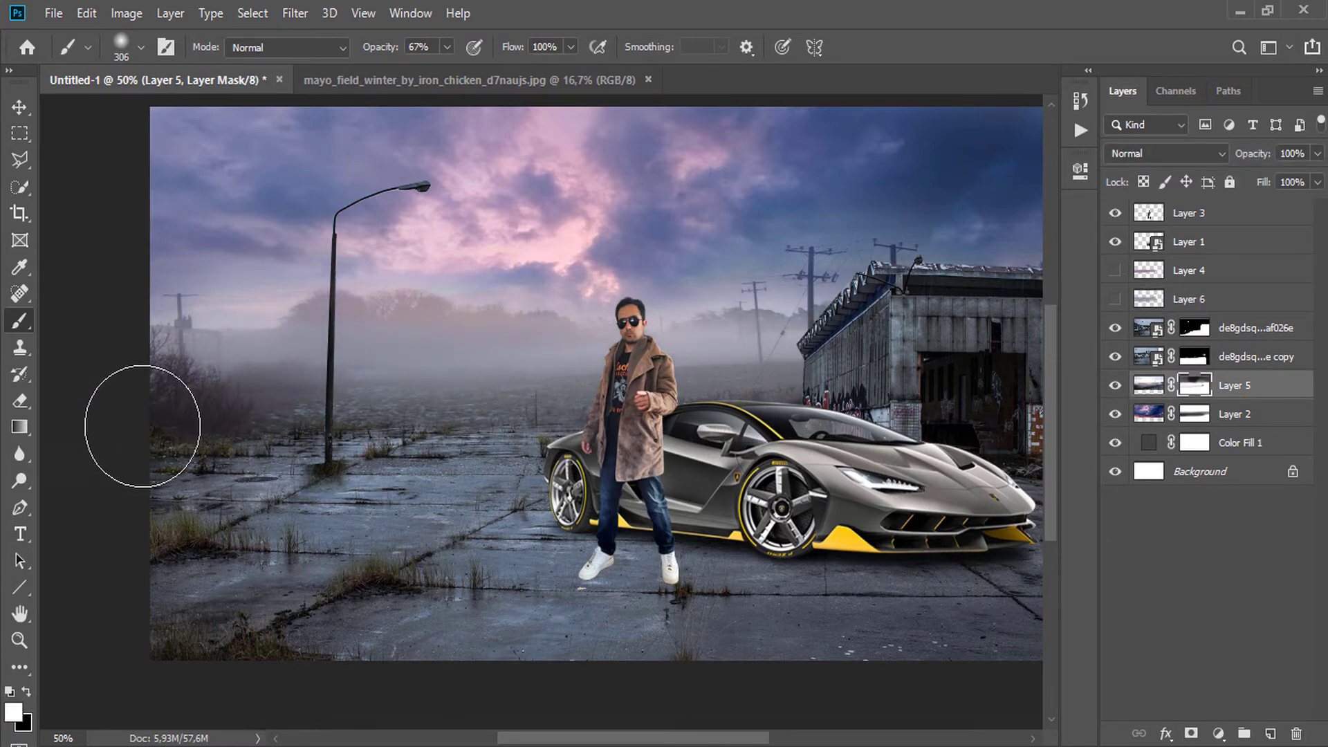
Add layers above the foggy field and the yard copy, and paint sampled fog colour over the yard's far edge on the upper one
left_click(1270, 733)
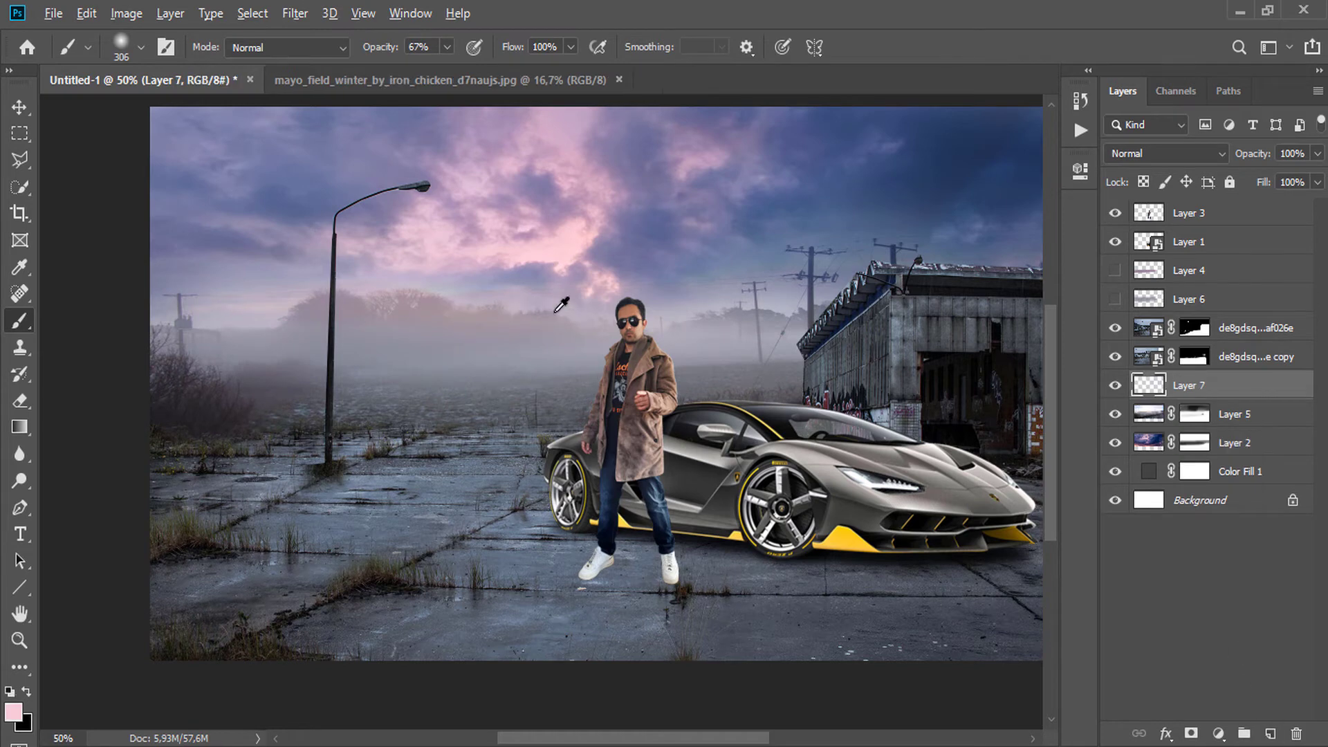
left_click(562, 304, "alt")
left_click(1207, 326)
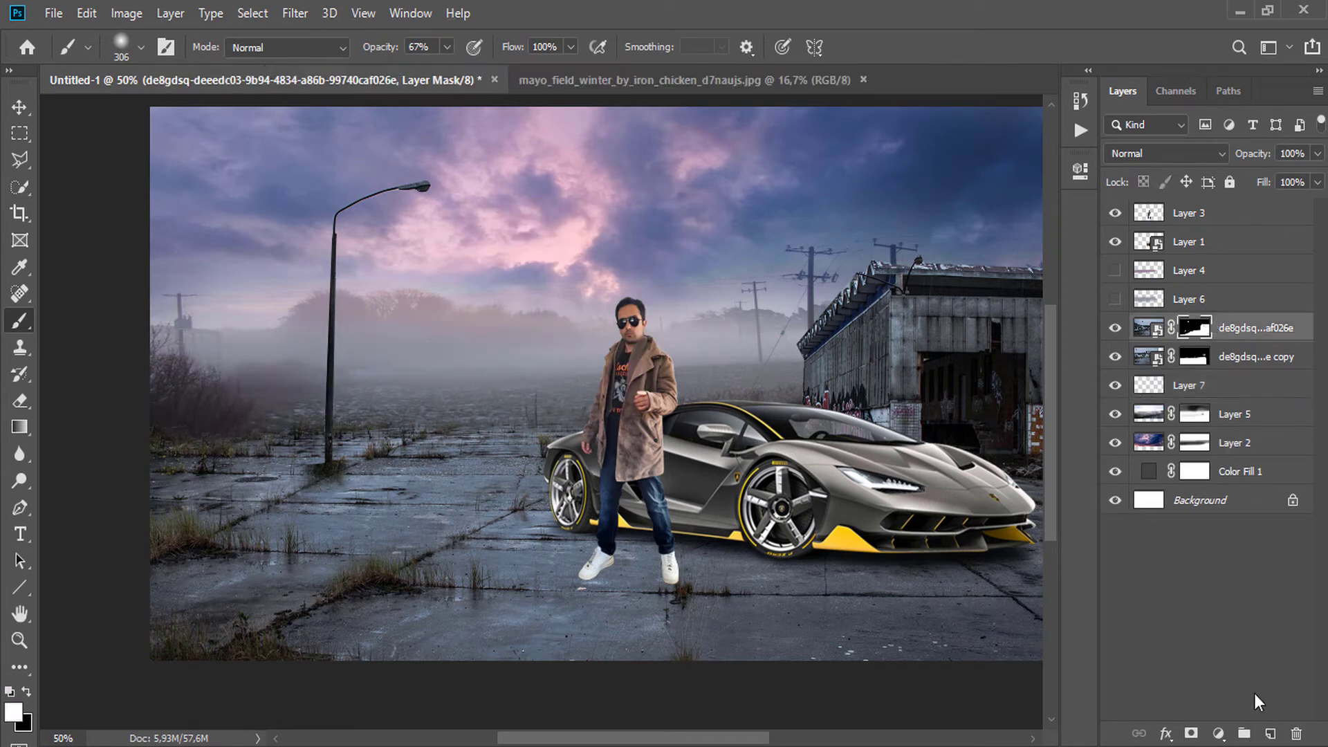
left_click(1249, 365)
left_click(1270, 733)
mouse_move(550, 408)
left_mouse_down()
mouse_move(164, 413)
mouse_move(797, 380)
left_mouse_up()
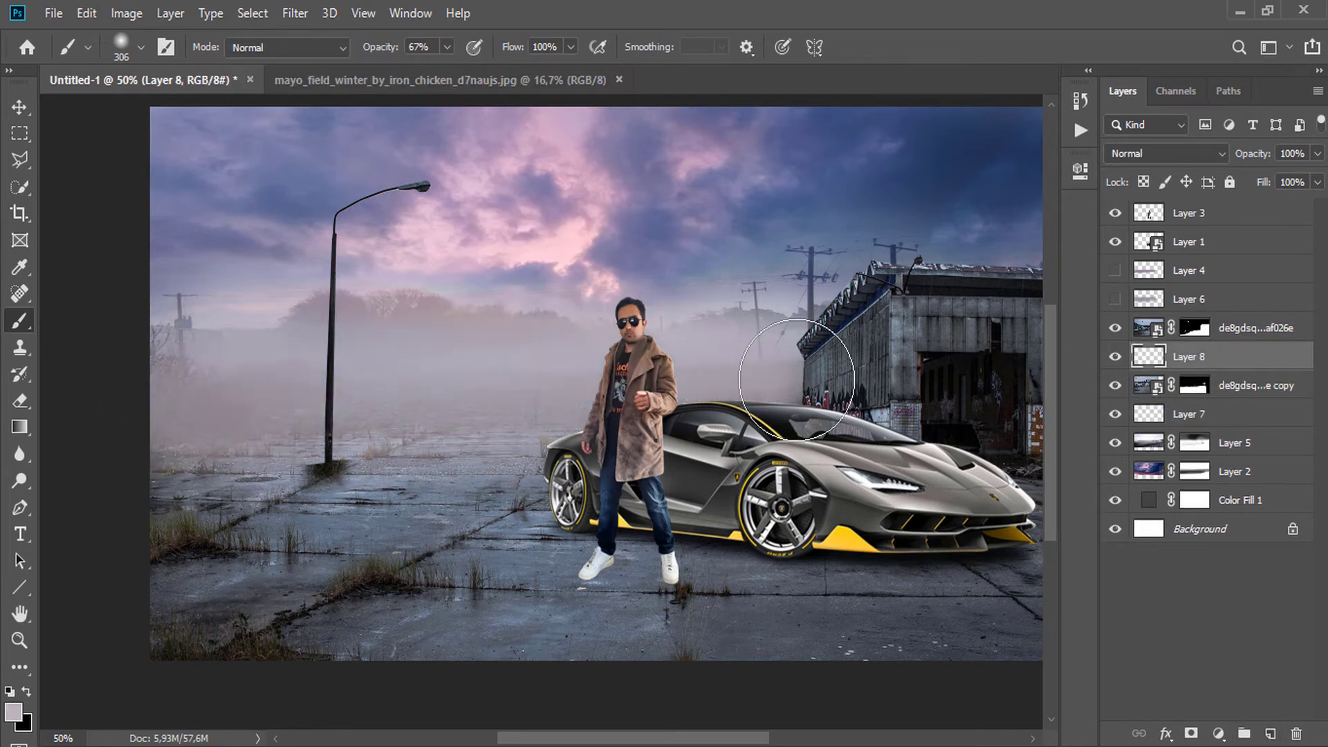
scroll(817, 366, "up", 2)
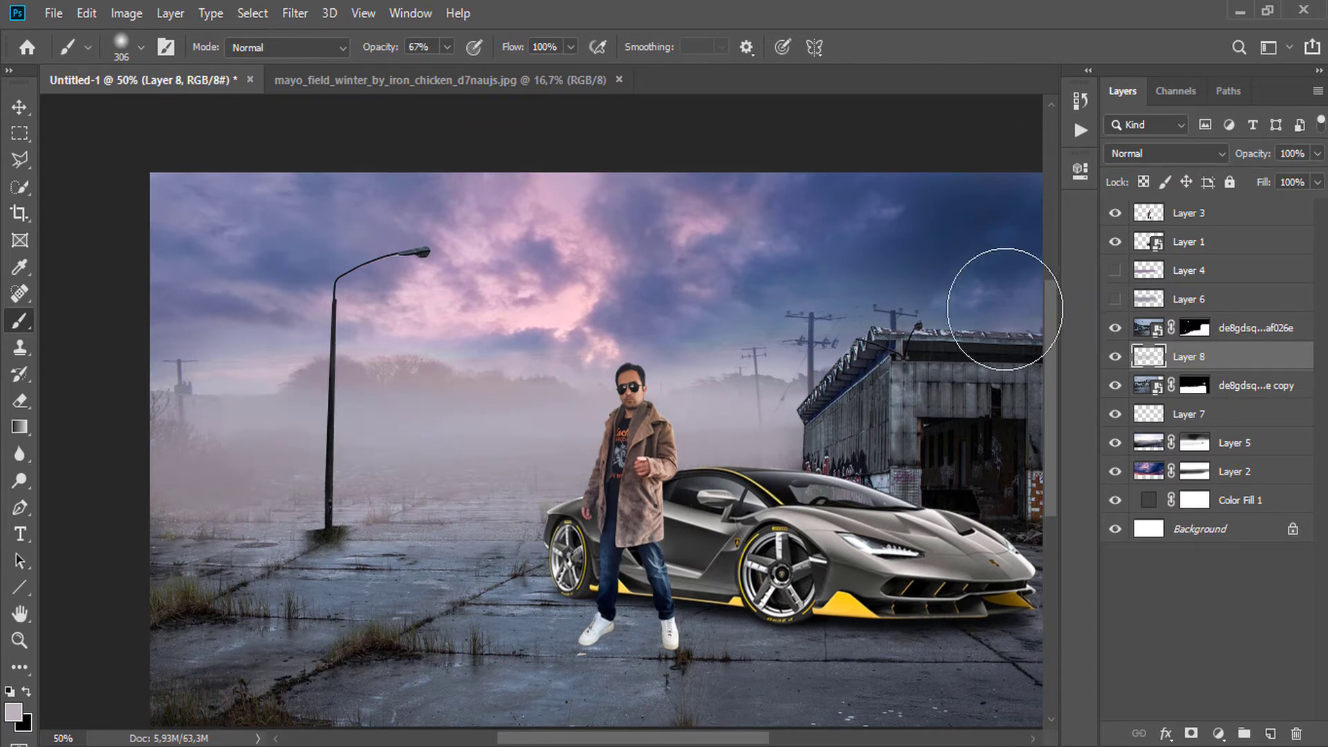
left_click(1111, 303)
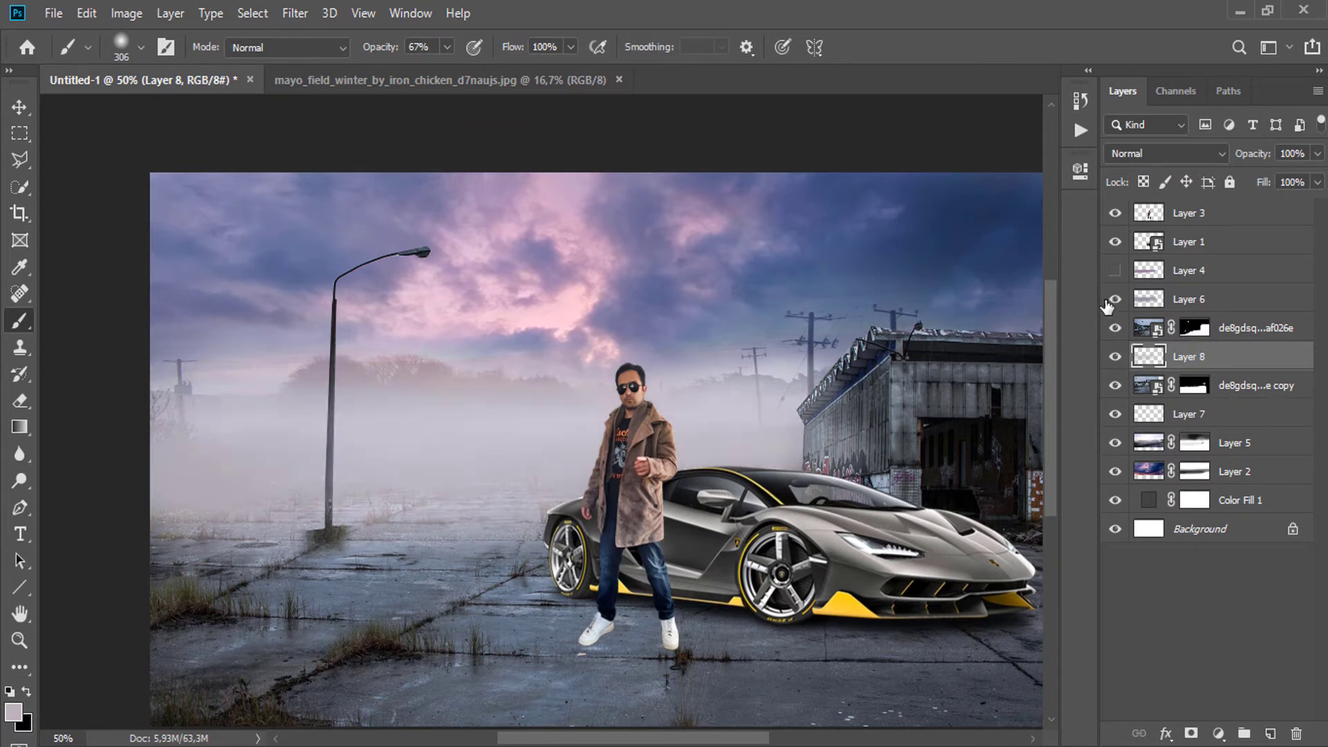
left_click(1108, 303)
Add a layer above the yard and paint mist from the lamppost's base towards the shed with a 127 px brush at 39% opacity
left_click(1233, 334)
key("ctrl+shift+alt+n")
right_click(498, 450)
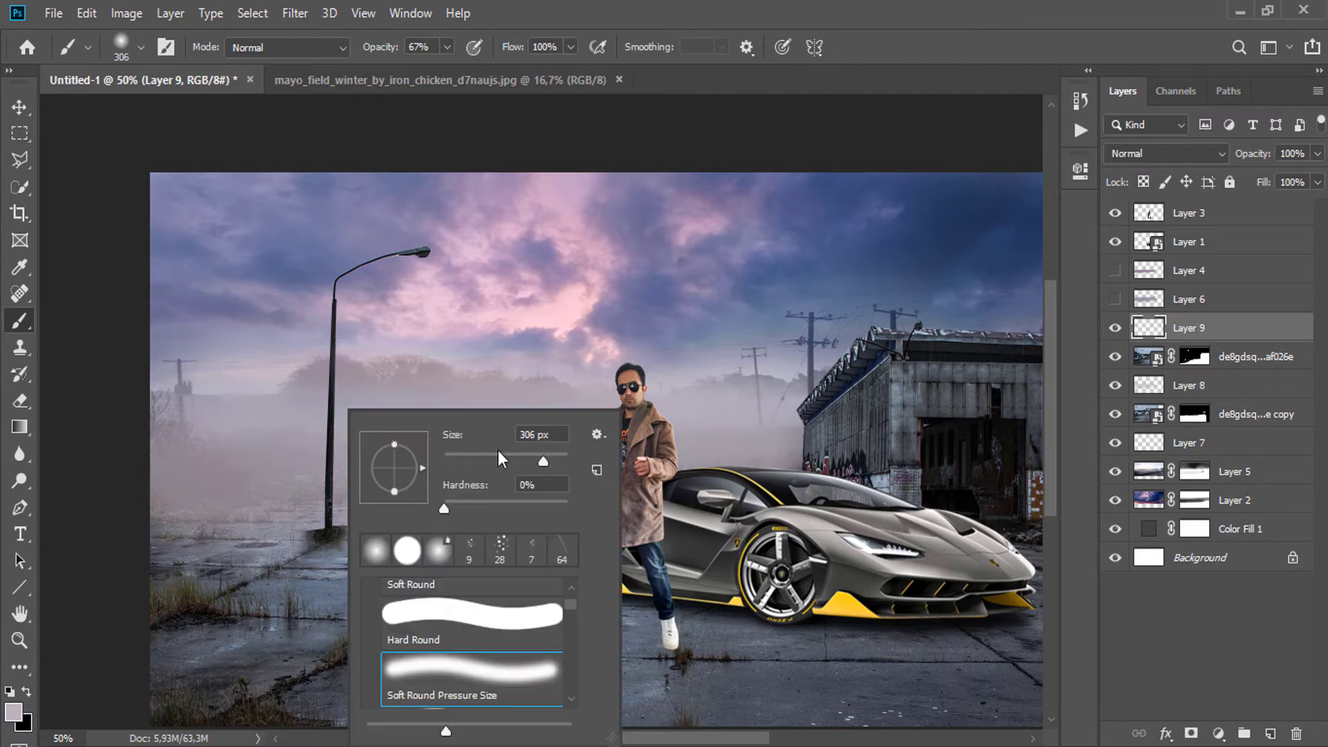
left_click_drag(342, 533, 332, 544)
key("ctrl+z")
right_click(388, 504)
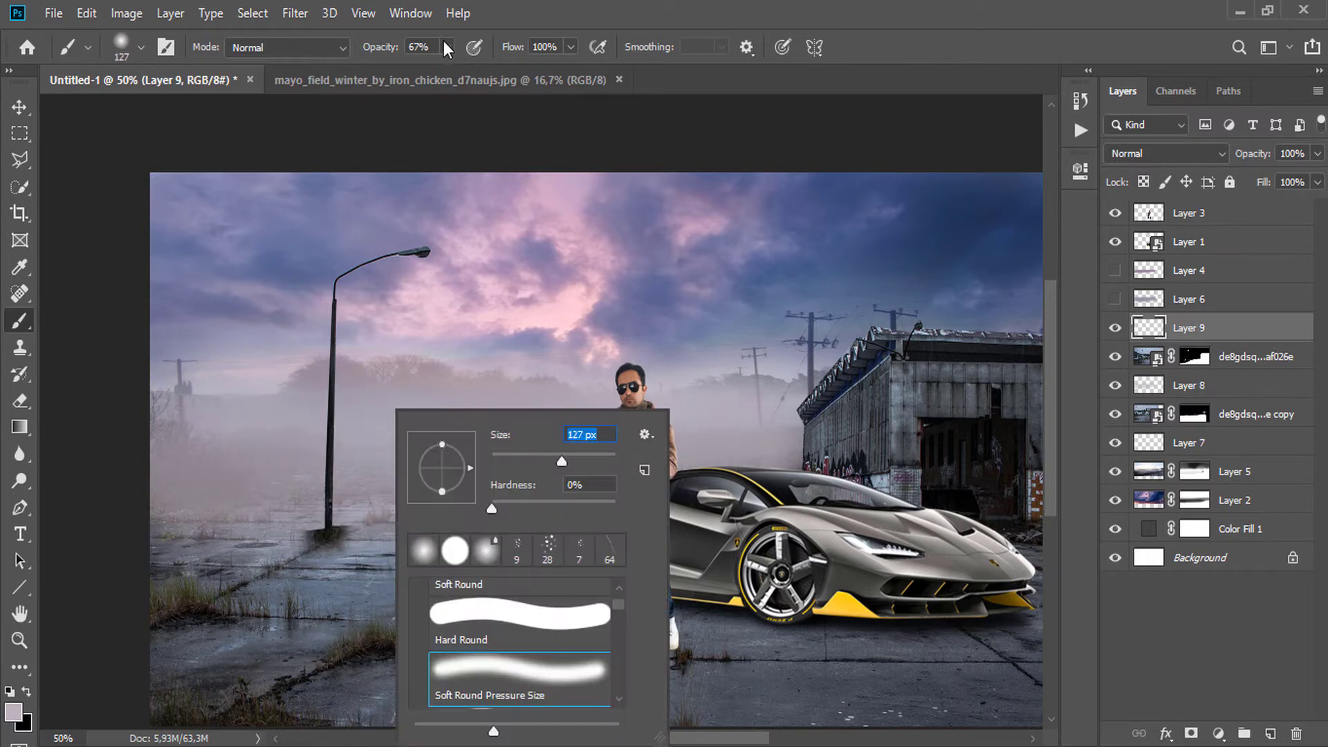
left_click(446, 48)
left_click_drag(449, 68, 421, 70)
mouse_move(299, 548)
left_mouse_down()
mouse_move(328, 536)
mouse_move(209, 524)
mouse_move(445, 504)
mouse_move(98, 491)
mouse_move(682, 462)
mouse_move(252, 469)
mouse_move(843, 477)
left_mouse_up()
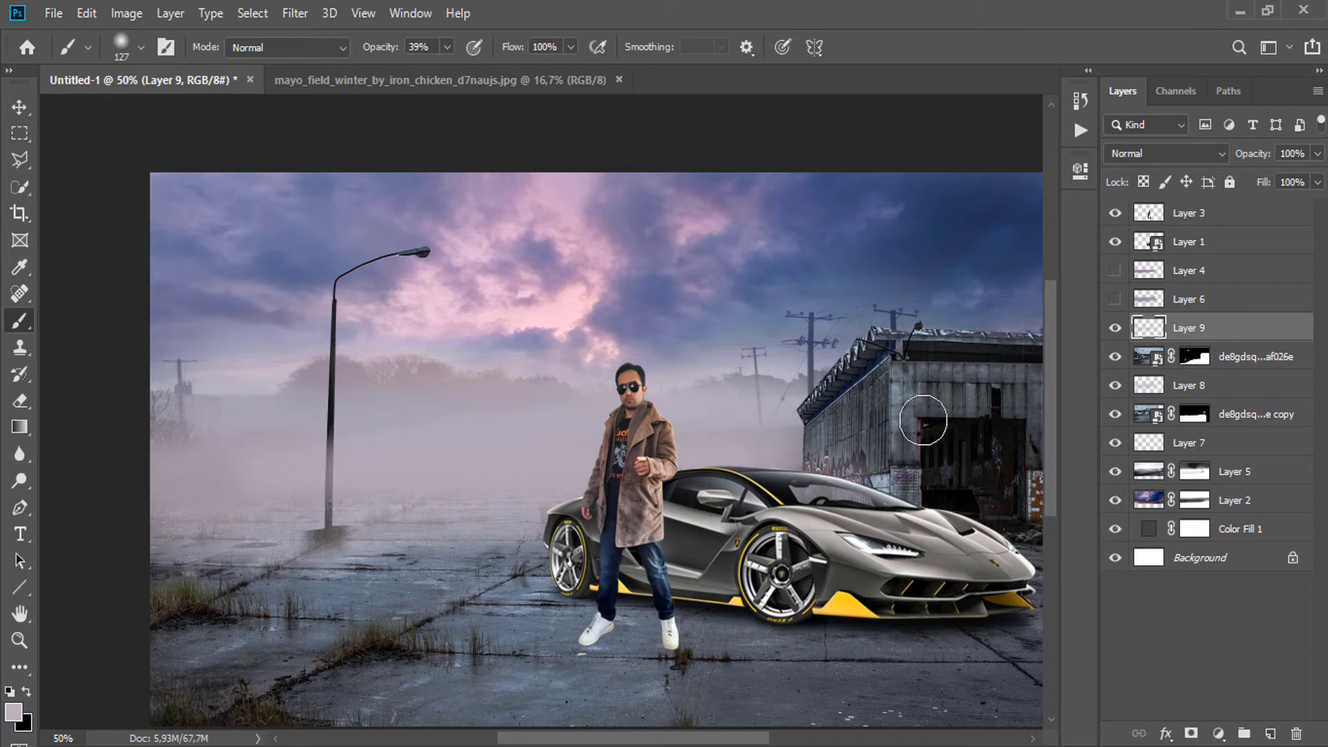
right_click(835, 499)
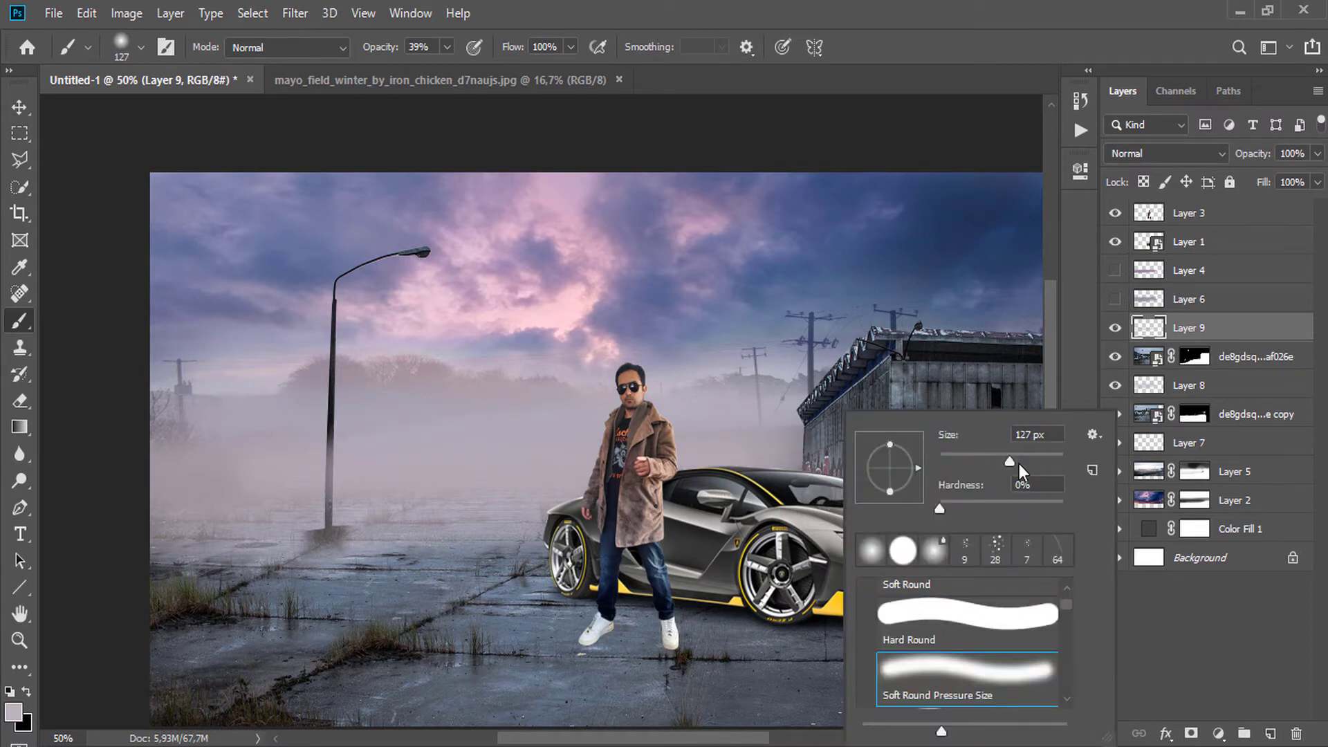
Add two layers and paint a near-black shadow beneath the Lamborghini on the upper one with a 165 px brush at 19% opacity
left_click(1273, 730)
left_click(1273, 729)
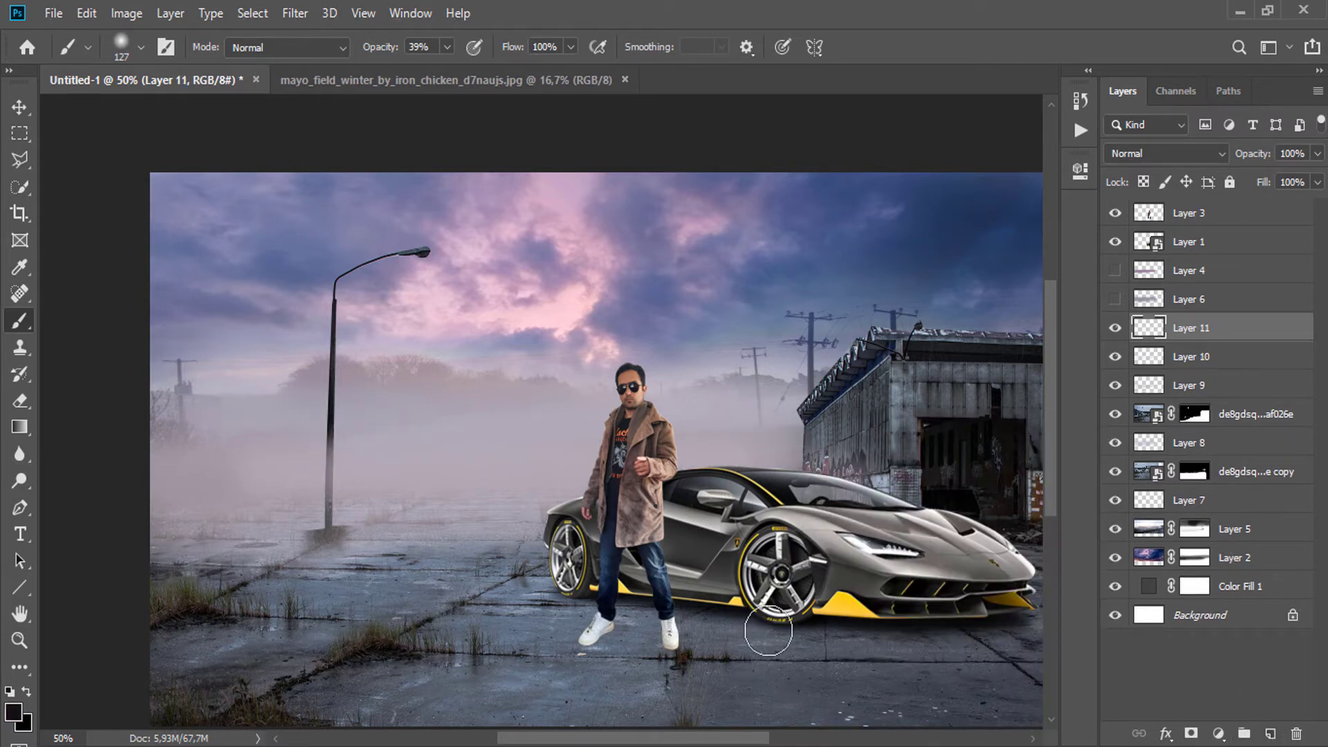
right_click(636, 583)
left_click_drag(810, 461, 815, 462)
left_click(600, 628)
key("ctrl+z")
left_click_drag(448, 47, 439, 89)
mouse_move(741, 608)
left_mouse_down()
mouse_move(927, 657)
mouse_move(821, 631)
left_mouse_up()
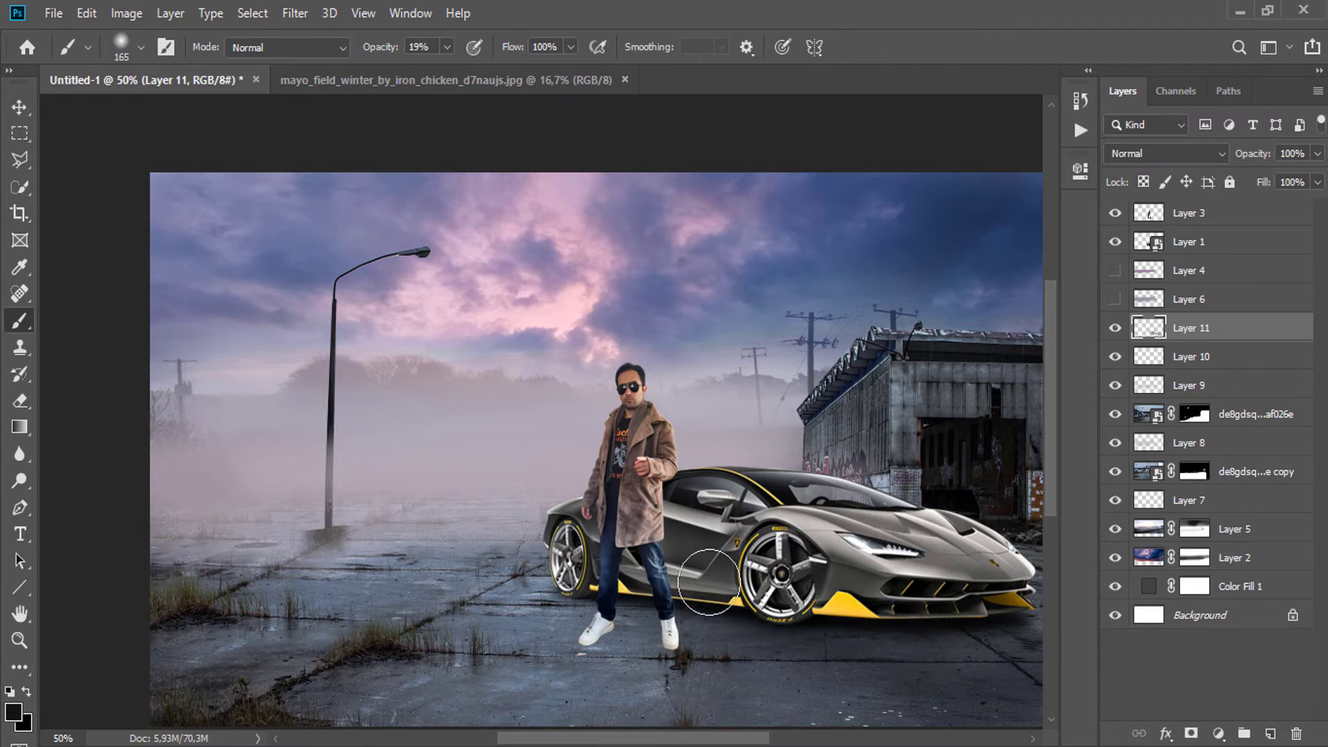
left_click_drag(709, 583, 695, 596)
Darken the ground around the man's shoes and reduce the brush size to 20 px for the fine shadow areas
mouse_move(599, 658)
left_mouse_down()
mouse_move(666, 680)
mouse_move(648, 669)
mouse_move(687, 704)
mouse_move(669, 656)
mouse_move(712, 735)
mouse_move(592, 649)
mouse_move(632, 712)
left_mouse_up()
scroll(602, 643, "up", 5)
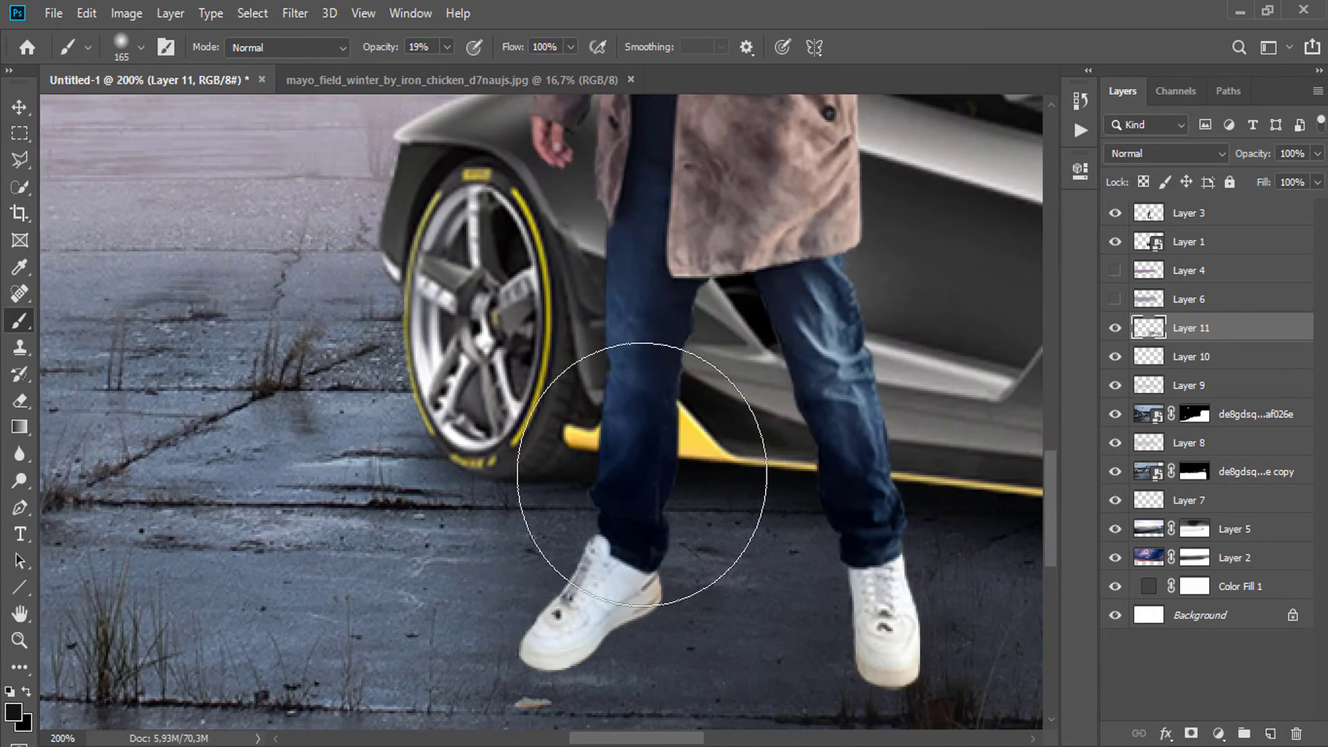
right_click(691, 562)
type("20")
key("Return")
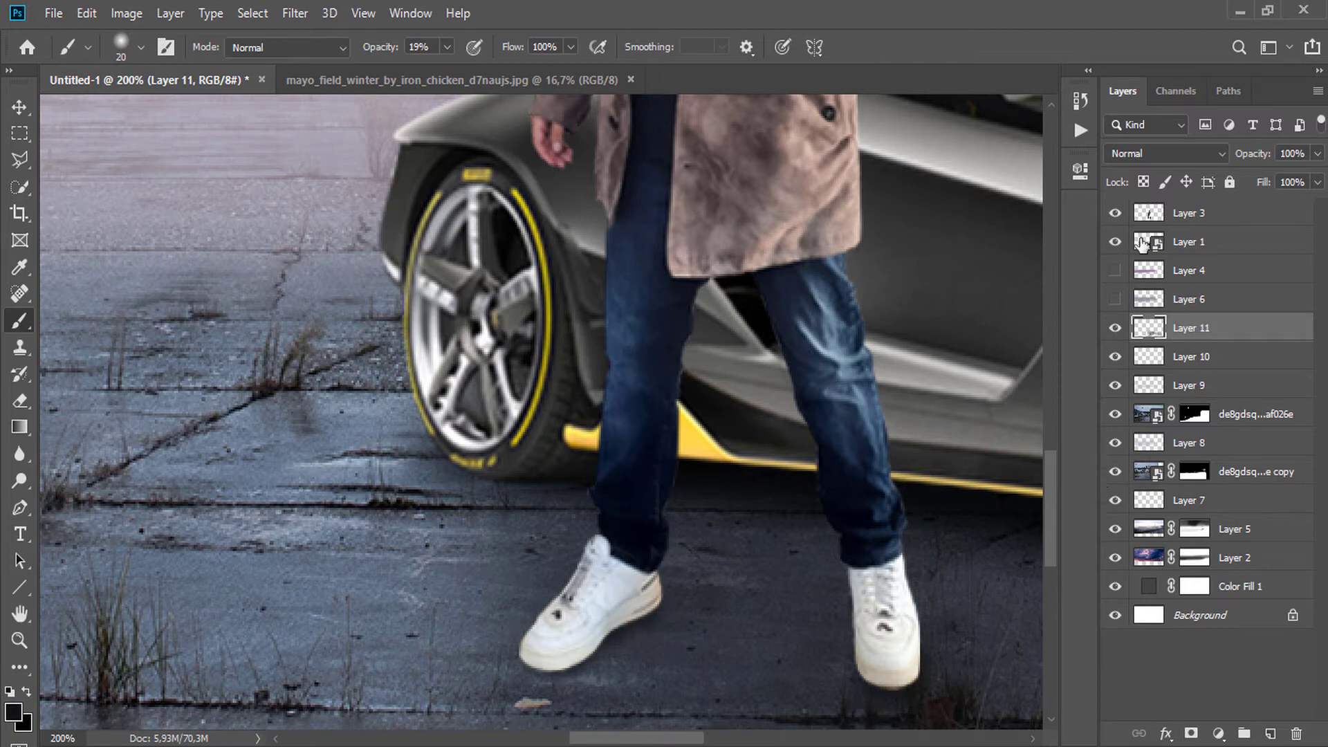
Add a Hue/Saturation adjustment clipped to the man's layer and set its Lightness to -59
left_click(1243, 220)
left_click(1218, 734)
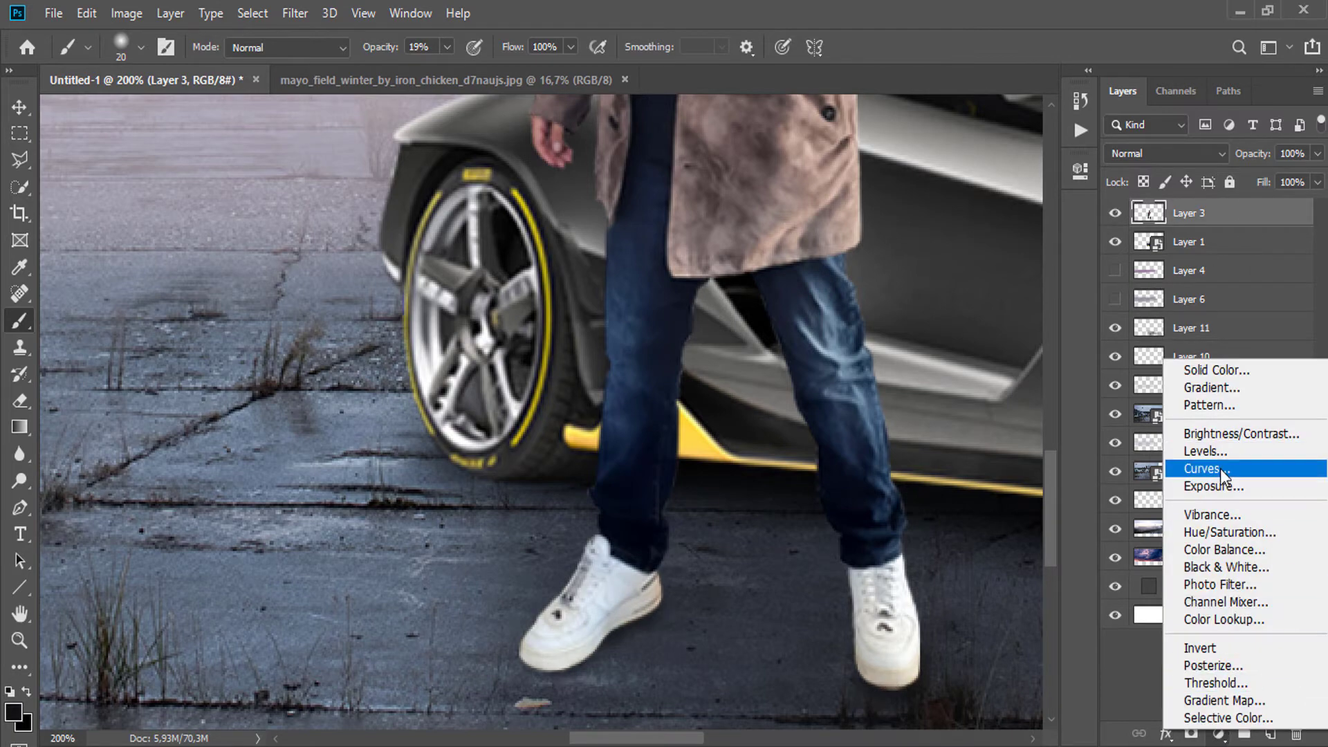
left_click(1229, 532)
right_click(1266, 213)
left_click(1065, 400)
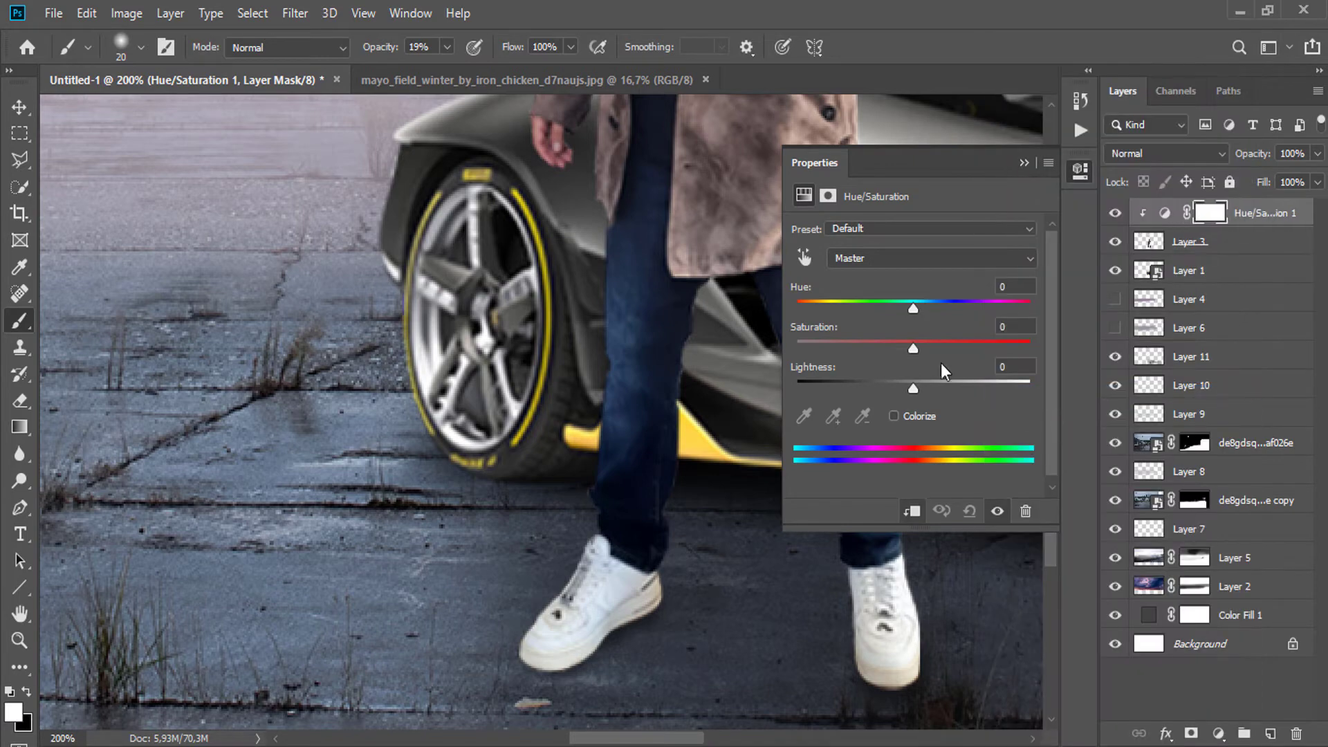
left_click_drag(913, 388, 845, 404)
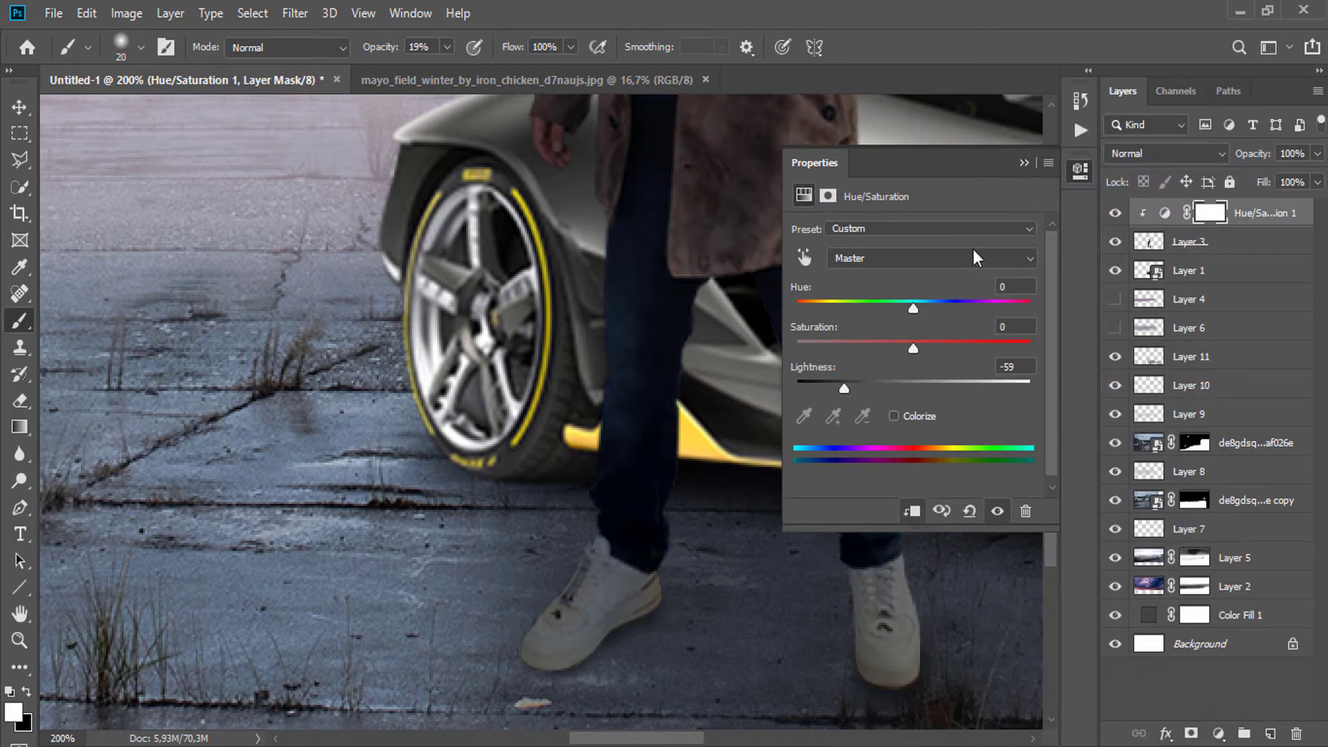
left_click(1024, 163)
Paint black over the man's head and coat on the Hue/Saturation mask with a 168 px brush at 19% opacity
scroll(675, 325, "down", 3)
right_click(609, 338)
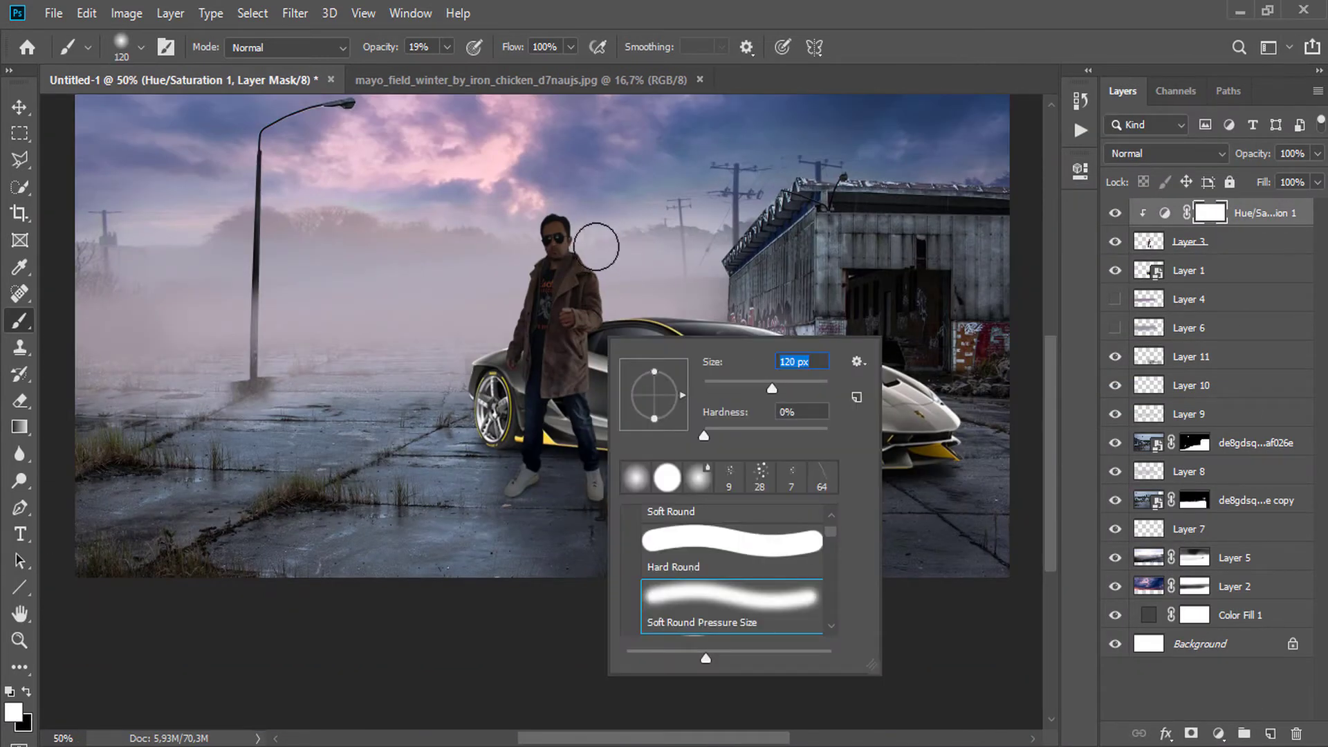
left_click(596, 247)
left_click(27, 692)
right_click(731, 318)
left_click_drag(911, 372, 919, 372)
mouse_move(601, 273)
left_mouse_down()
mouse_move(569, 253)
mouse_move(530, 271)
mouse_move(570, 296)
mouse_move(527, 393)
mouse_move(585, 332)
mouse_move(503, 386)
left_mouse_up()
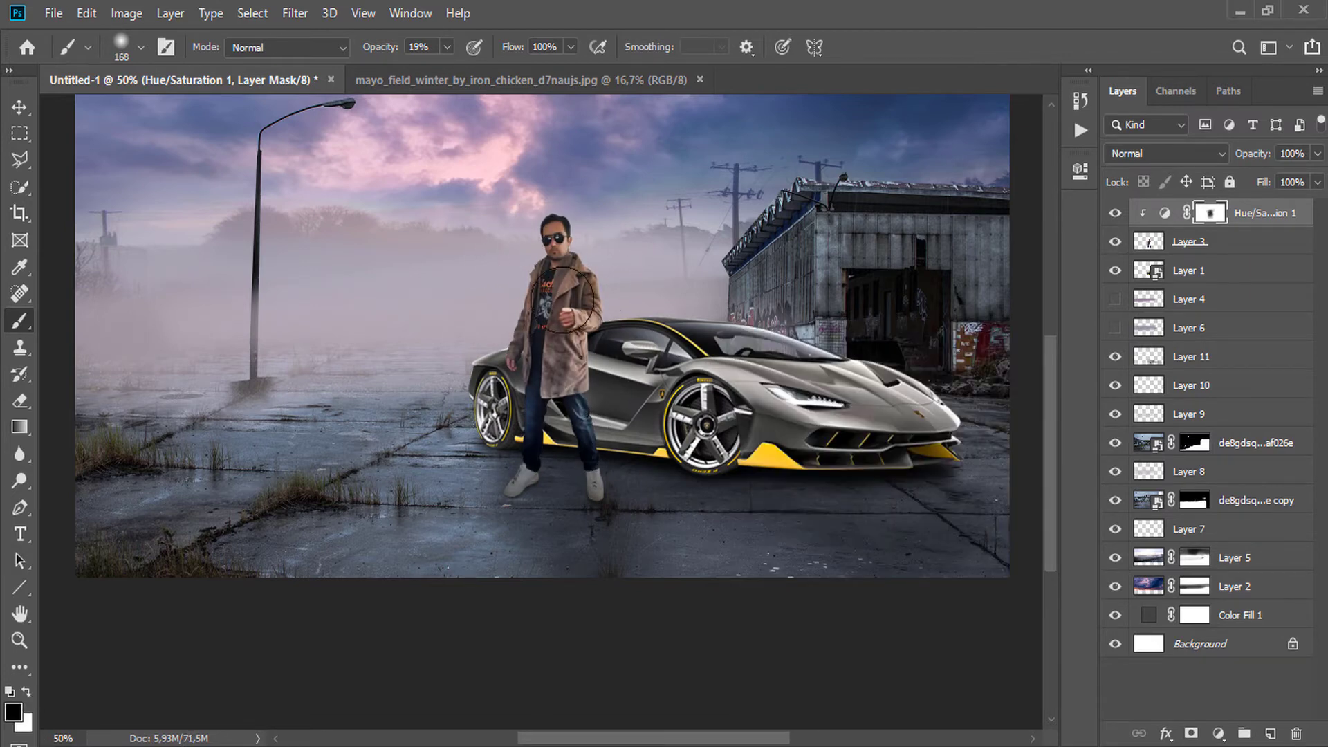
Paint sampled cloud pink across the sky on a new top layer with a 338 px brush at 19% opacity, blended as Color Burn
scroll(559, 326, "up", 3)
left_click(487, 301, "alt")
right_click(496, 291)
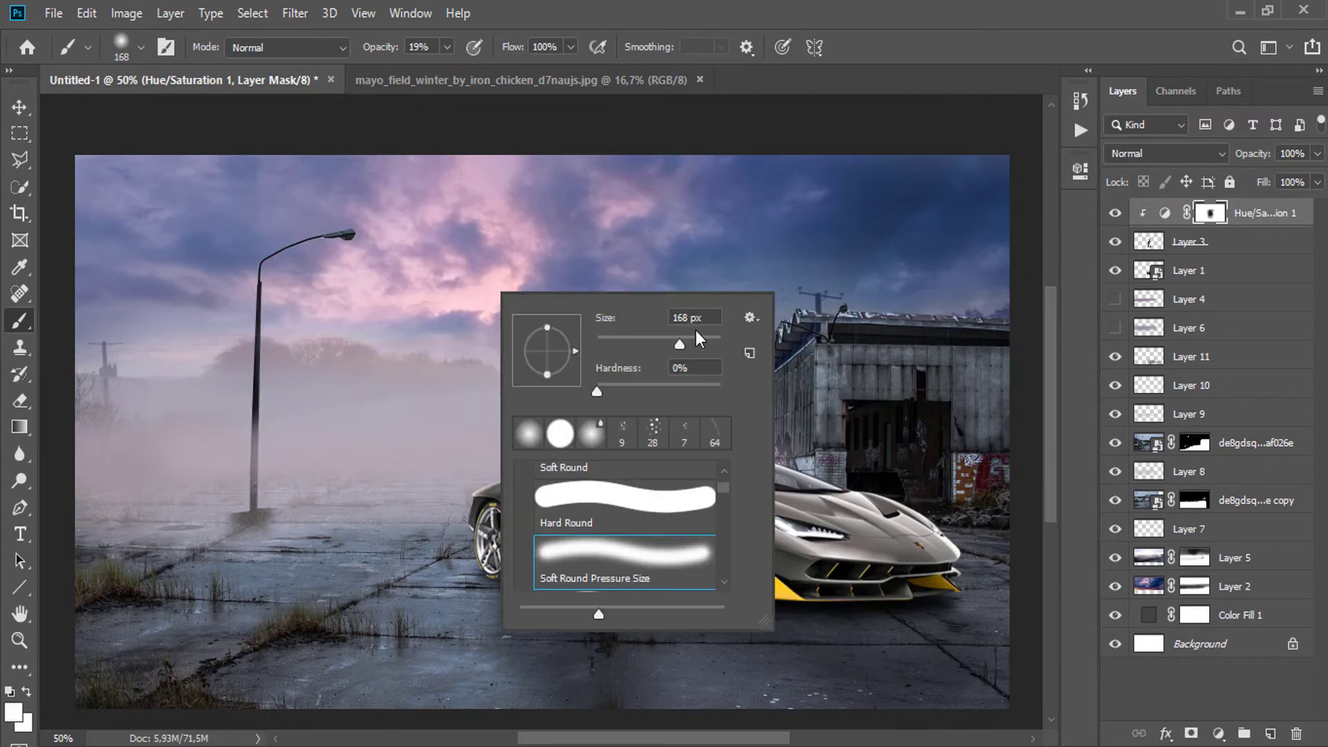
left_click_drag(678, 344, 690, 344)
left_click(472, 299)
left_click(1270, 734)
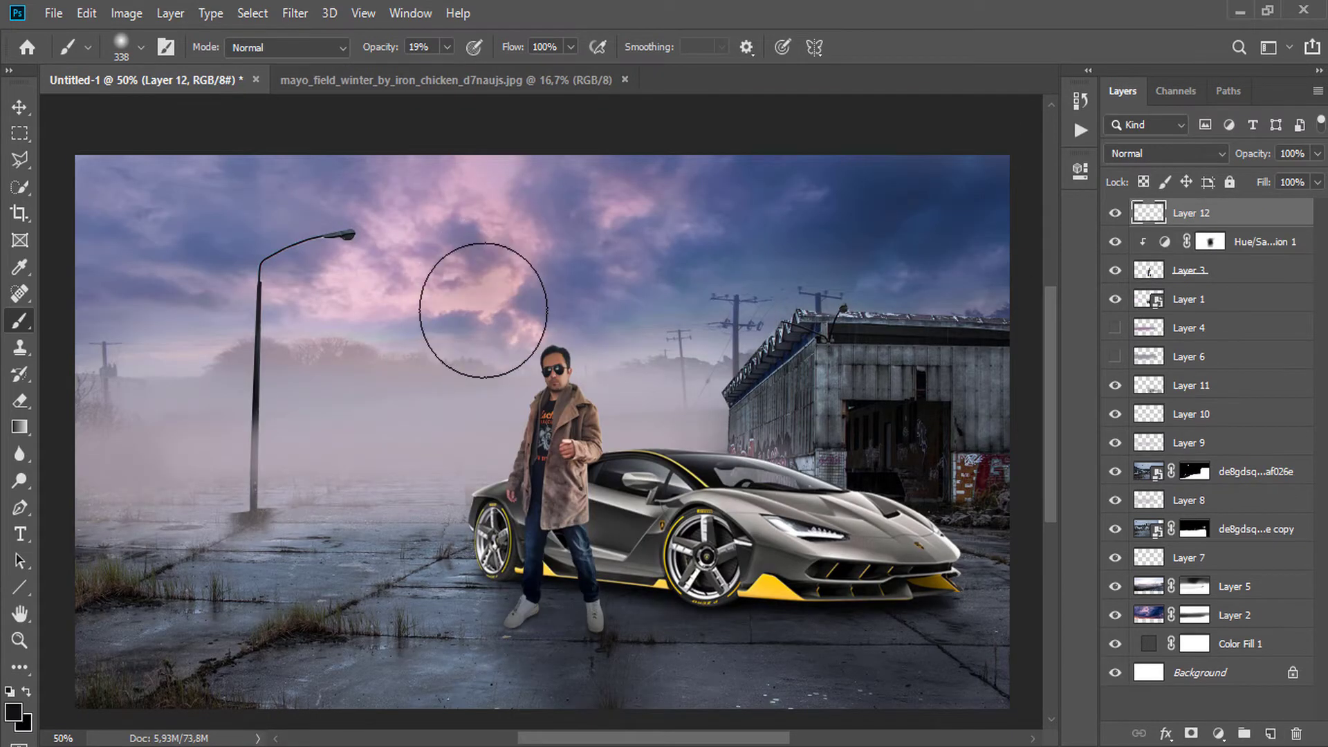
left_click(488, 296, "alt")
mouse_move(489, 297)
left_mouse_down()
mouse_move(507, 272)
mouse_move(392, 256)
mouse_move(427, 341)
mouse_move(560, 281)
mouse_move(705, 267)
mouse_move(177, 161)
left_mouse_up()
left_click(1168, 153)
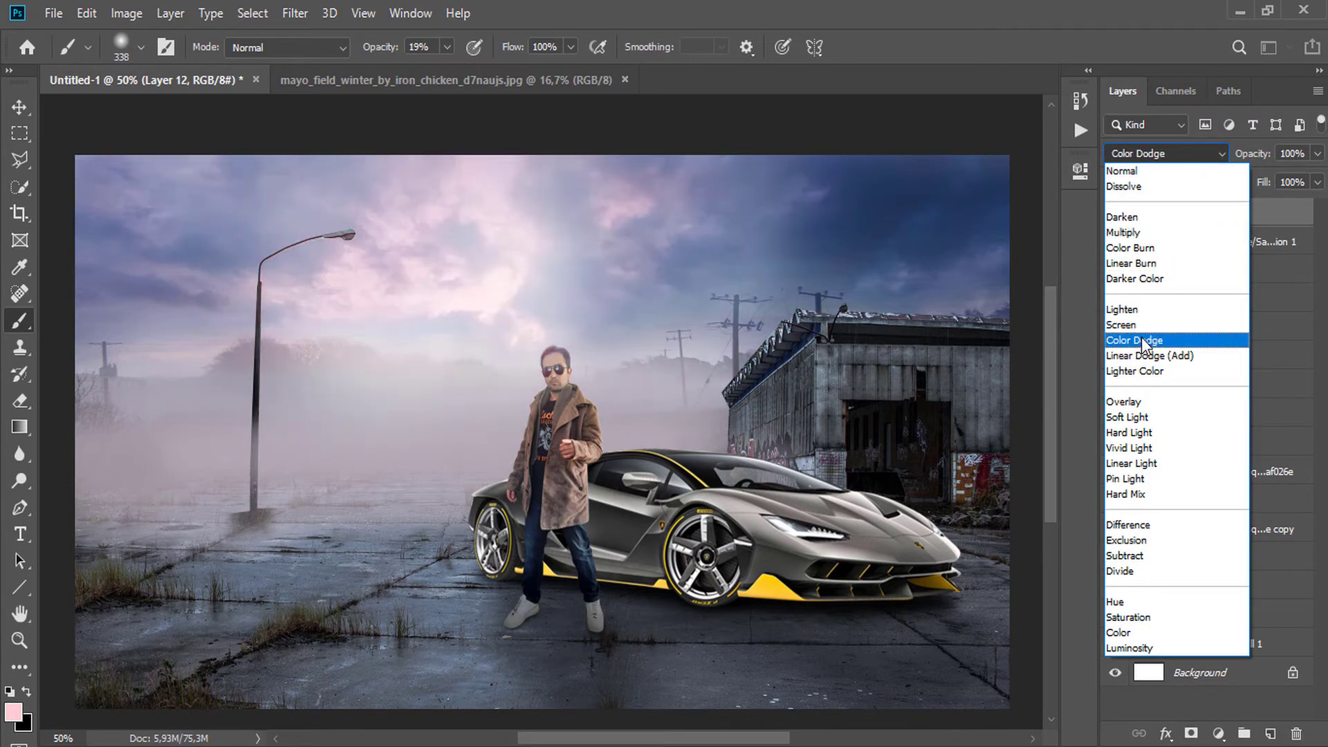
left_click(1130, 248)
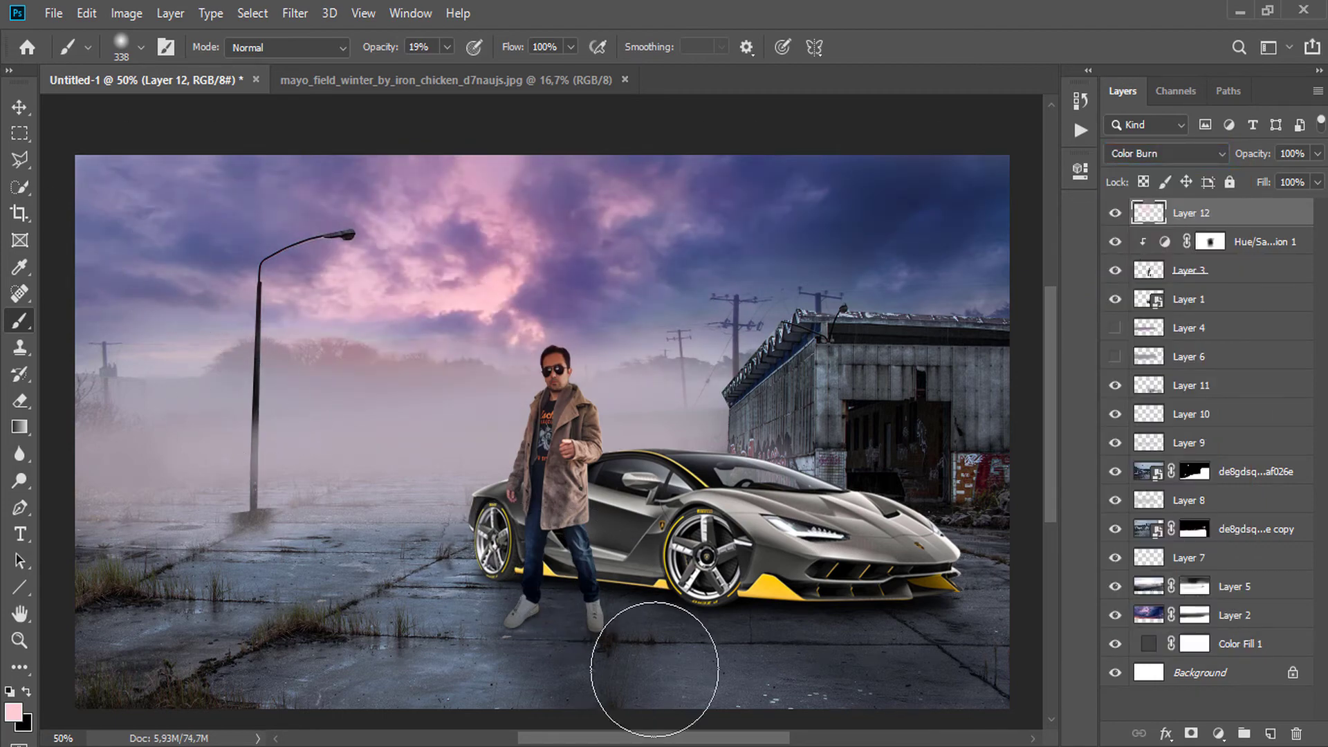
Open the blending options of the man's layer and enable an Inner Shadow effect
left_click(1190, 270)
right_click(1204, 277)
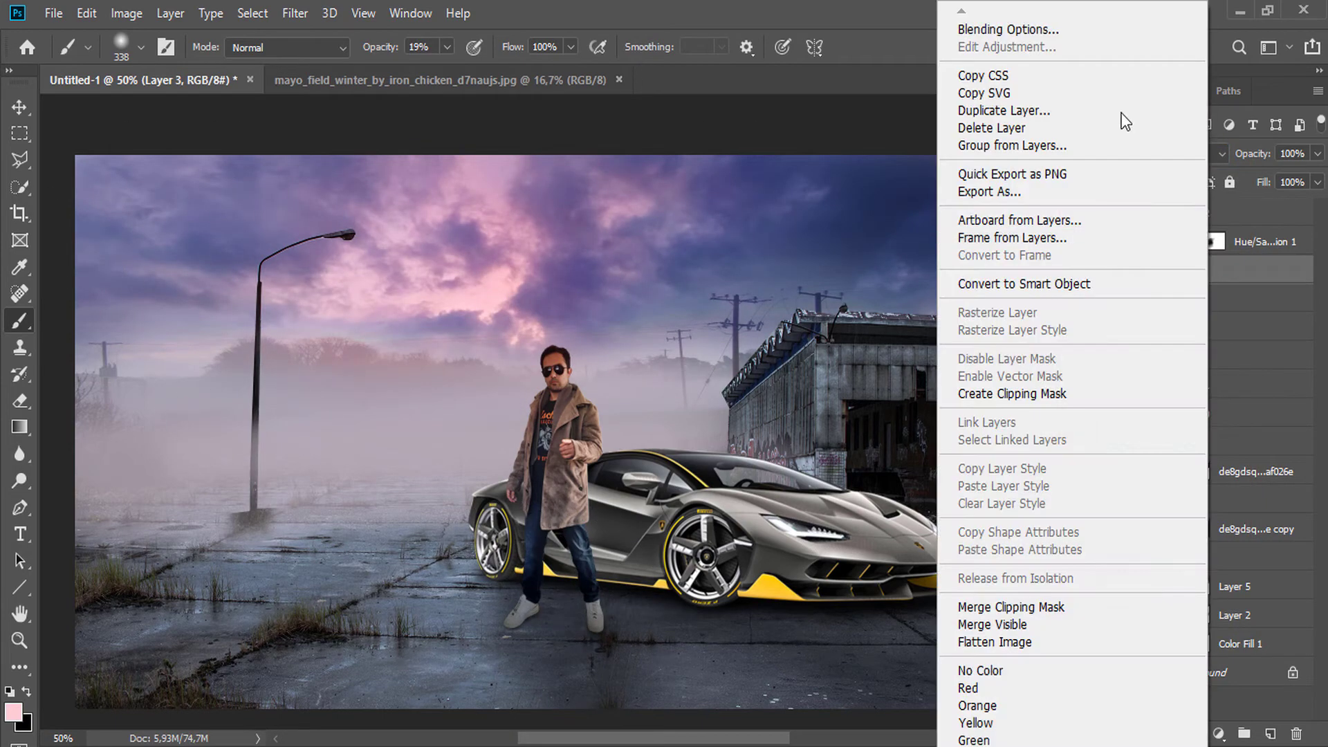
left_click(1053, 21)
left_click(582, 417)
left_click_drag(688, 214, 811, 206)
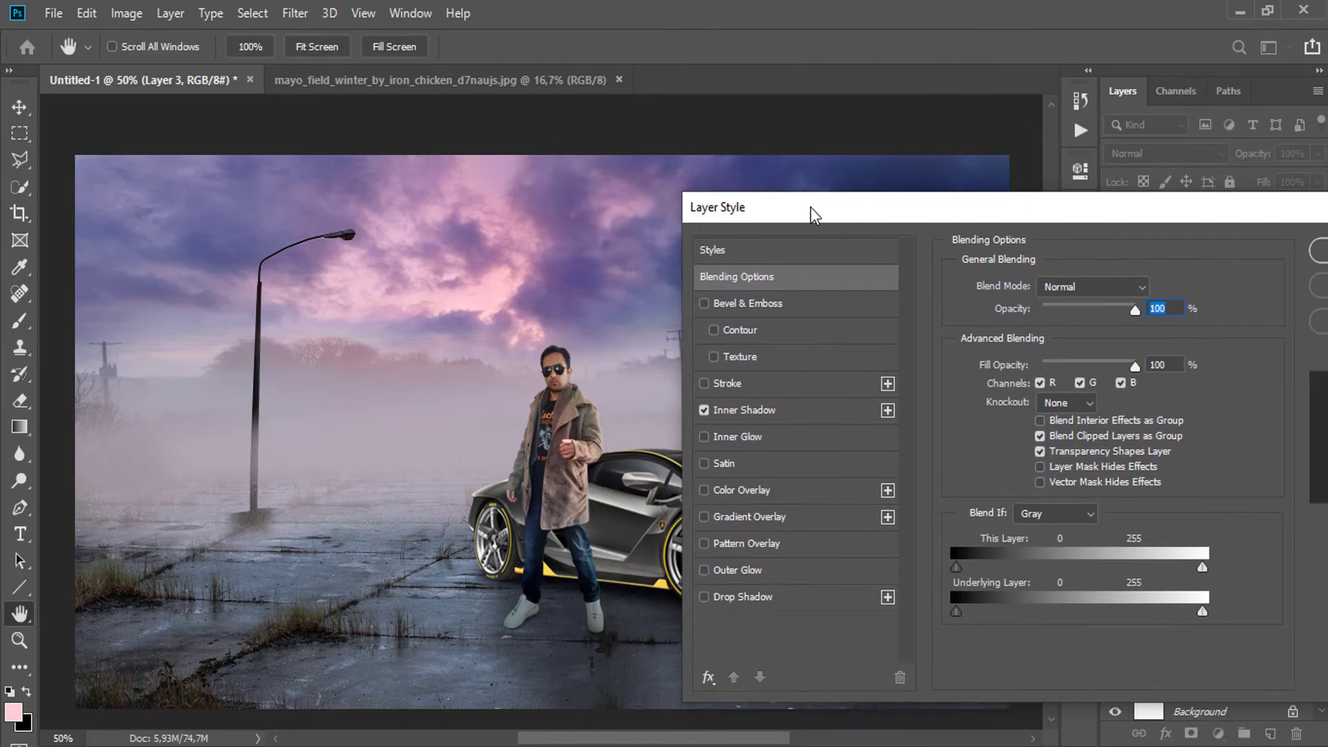
Try a Drop Shadow and an Inner Glow on the man's outline
left_click(705, 596)
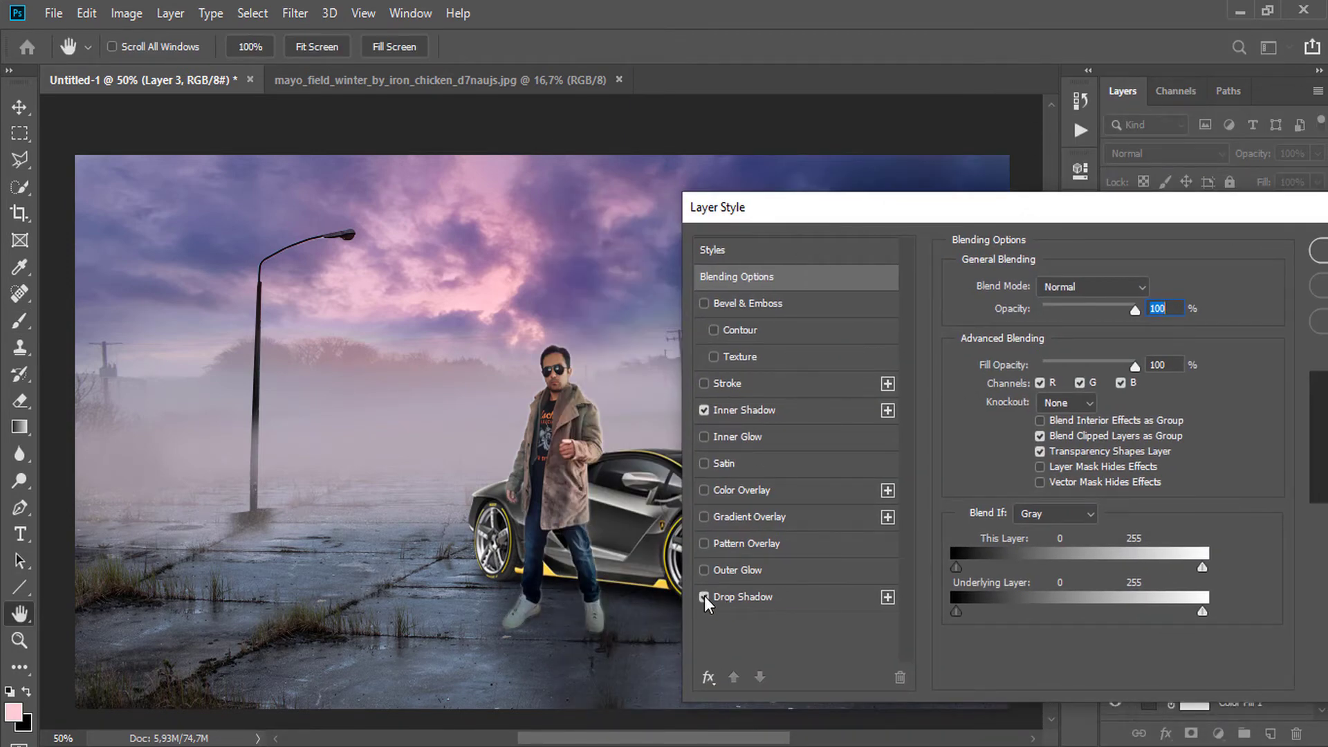
left_click(554, 392, "ctrl")
left_click(554, 392, "ctrl")
left_click(554, 392, "ctrl")
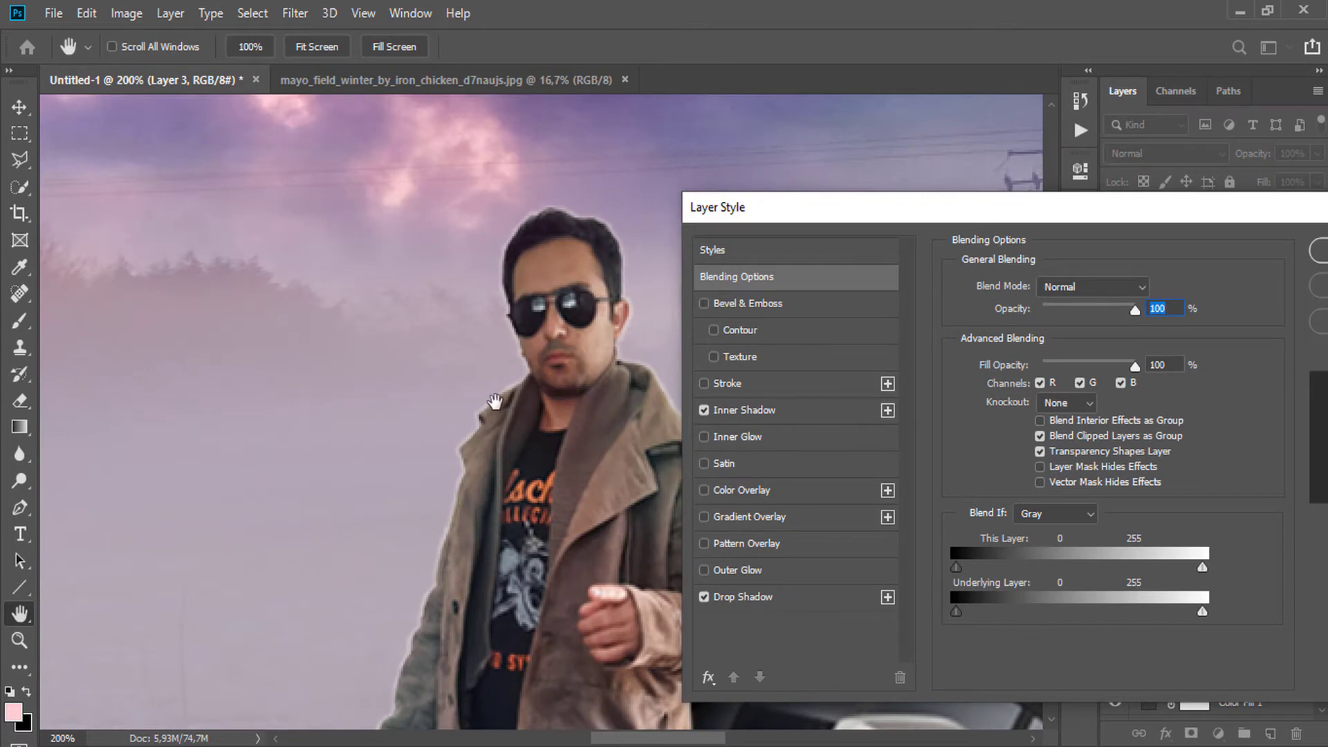
left_click(704, 596)
left_click(703, 441)
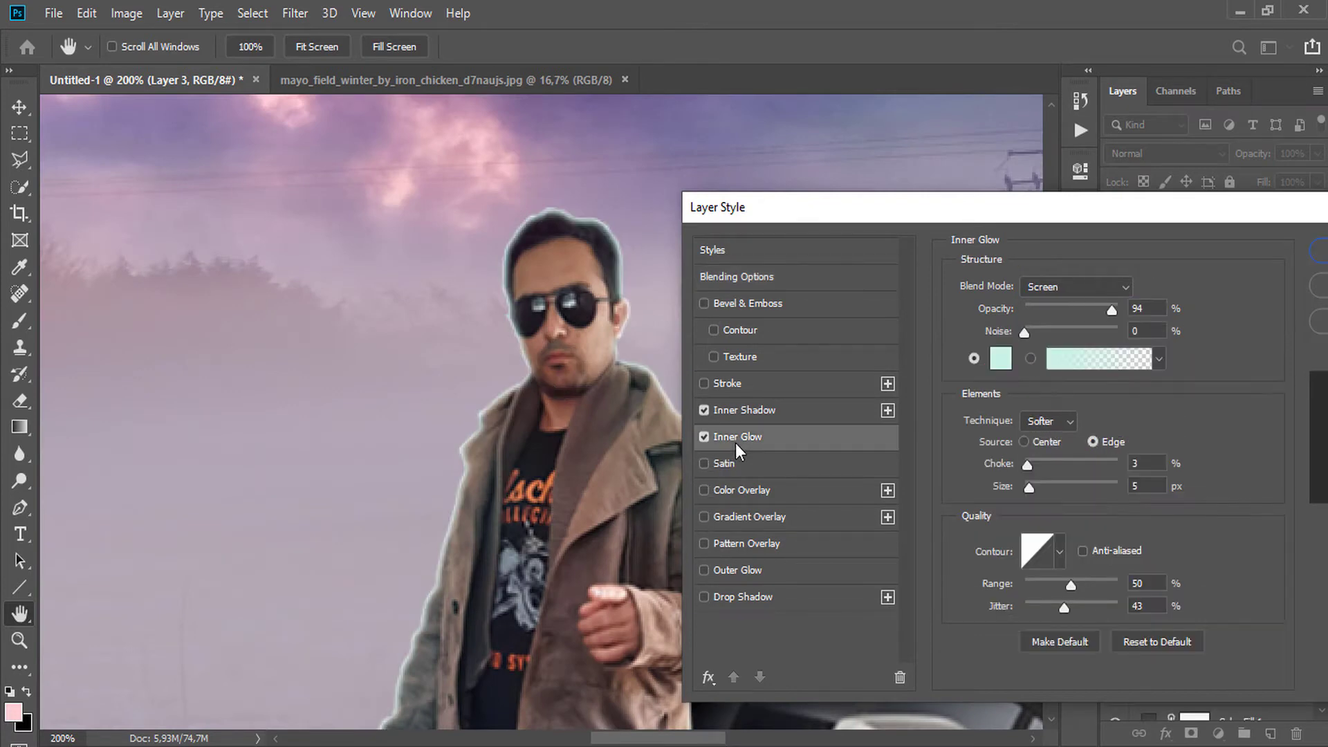
left_click(703, 439)
Recolour the man's Inner Shadow with the sky's mauve pink c298af, adjust its size, shorten its distance and apply the layer style
left_click(810, 409)
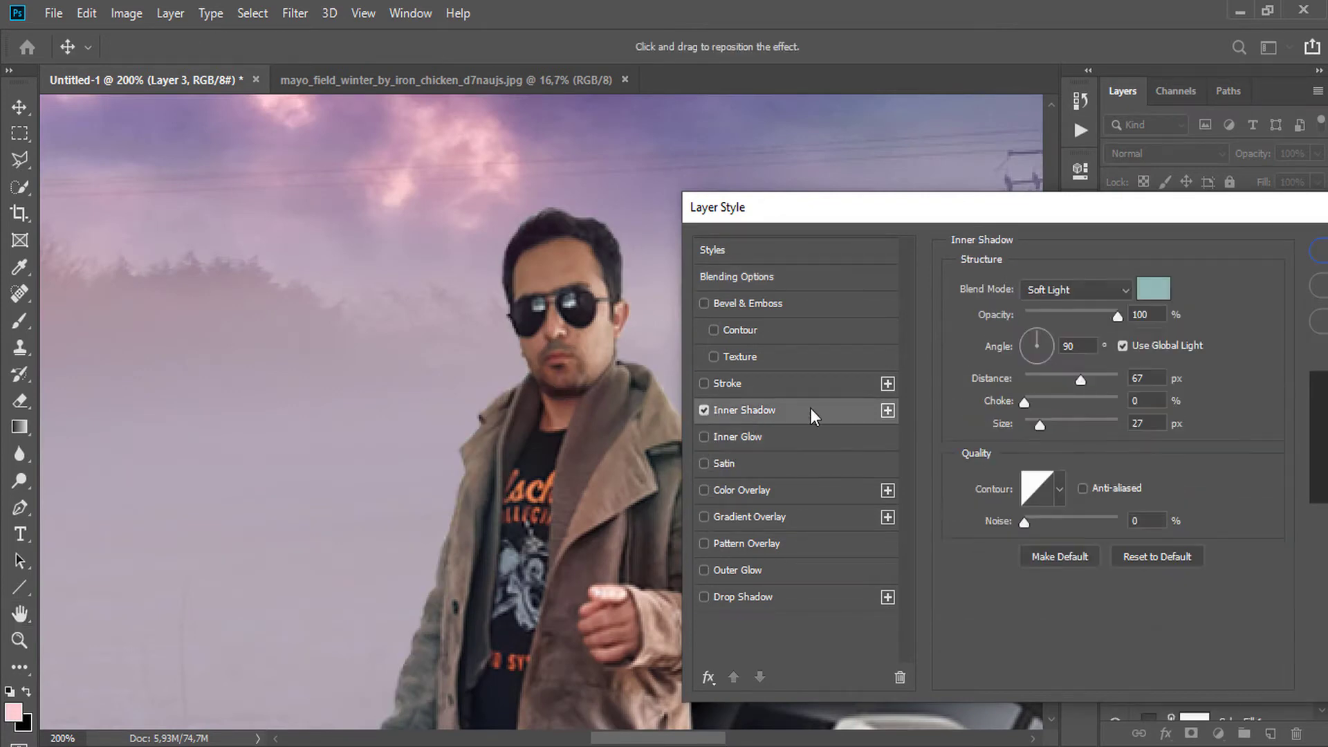
left_click(1153, 290)
left_click(403, 173)
left_click(373, 172)
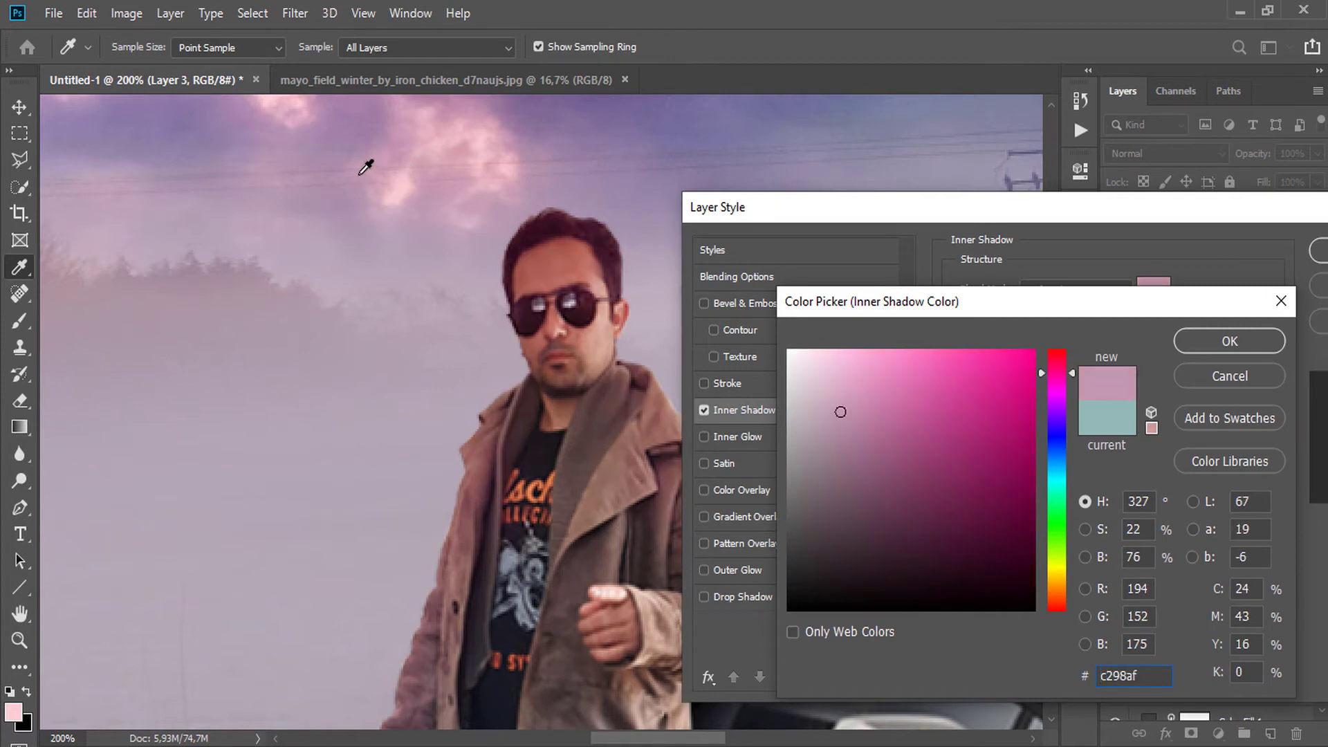
left_click(1208, 343)
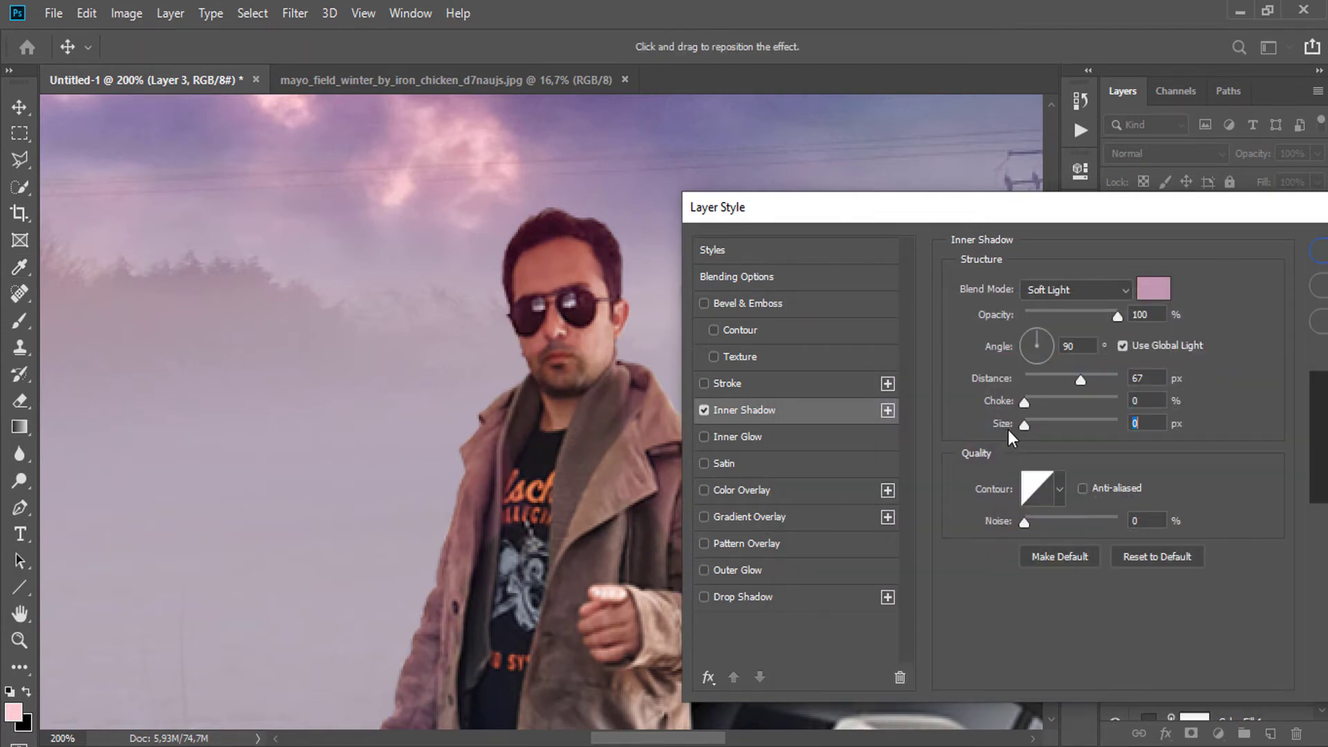
left_click_drag(1024, 426, 1040, 428)
left_click_drag(1080, 380, 1038, 380)
left_click_drag(1240, 211, 1042, 302)
left_click(1160, 347)
left_click(633, 421, "alt")
left_click(633, 421, "alt")
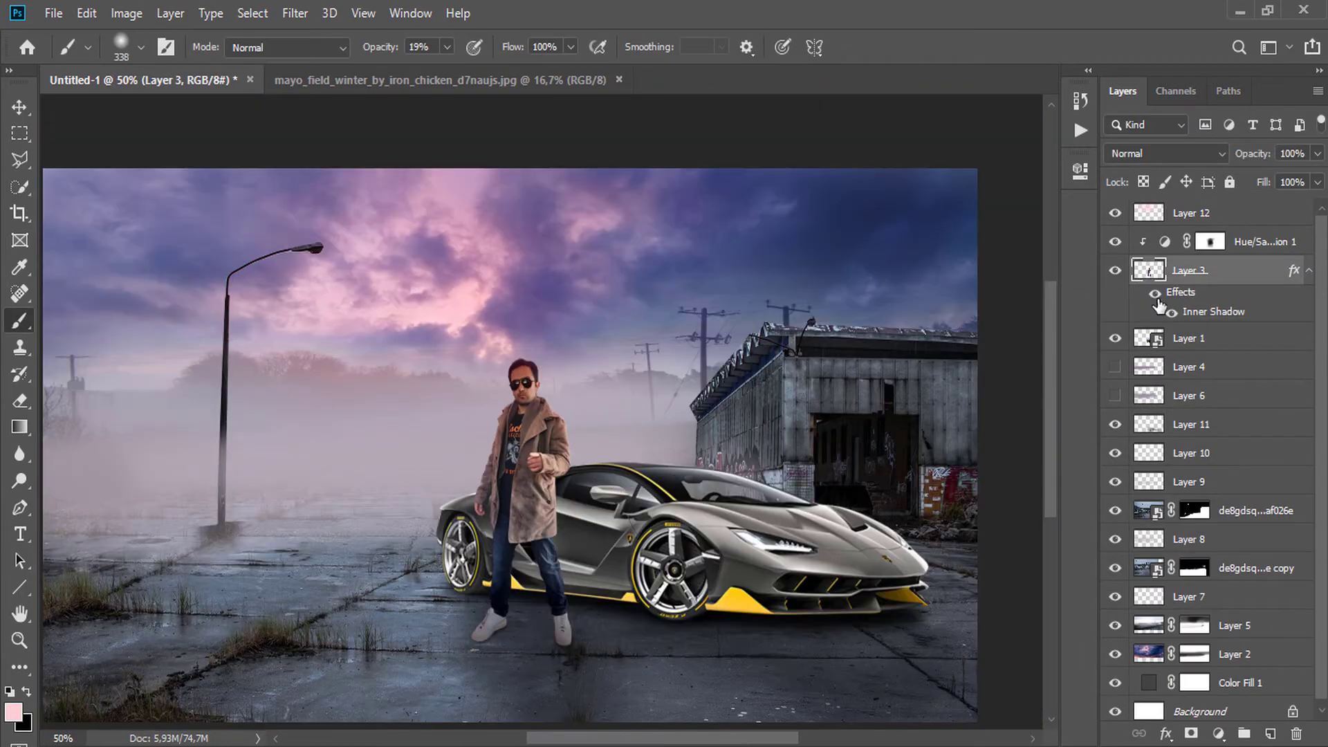
Paint pink across the sky on a new layer set to Linear Burn and move that layer directly above Layer 2
left_click(1195, 218)
left_click(1270, 733)
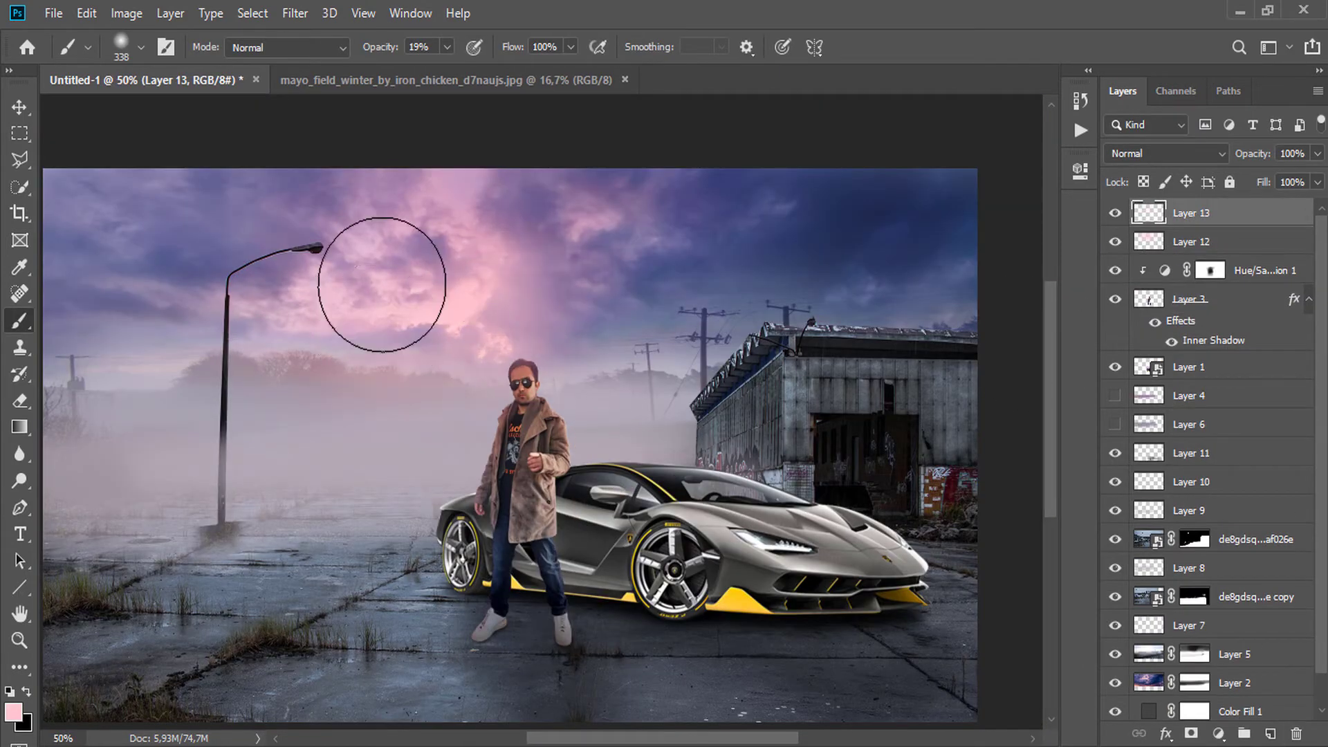
mouse_move(382, 283)
left_mouse_down()
mouse_move(380, 229)
mouse_move(212, 184)
mouse_move(318, 341)
mouse_move(574, 190)
mouse_move(610, 258)
mouse_move(630, 228)
left_mouse_up()
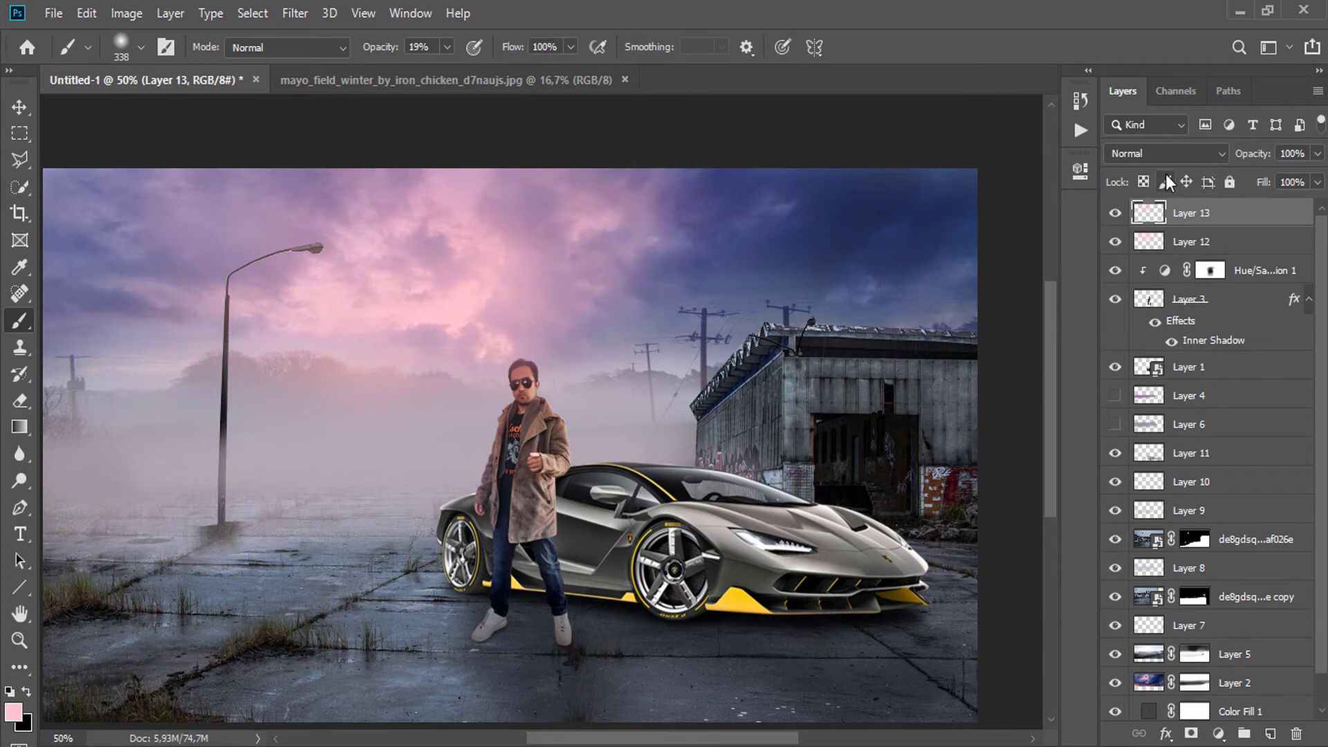
left_click(1166, 153)
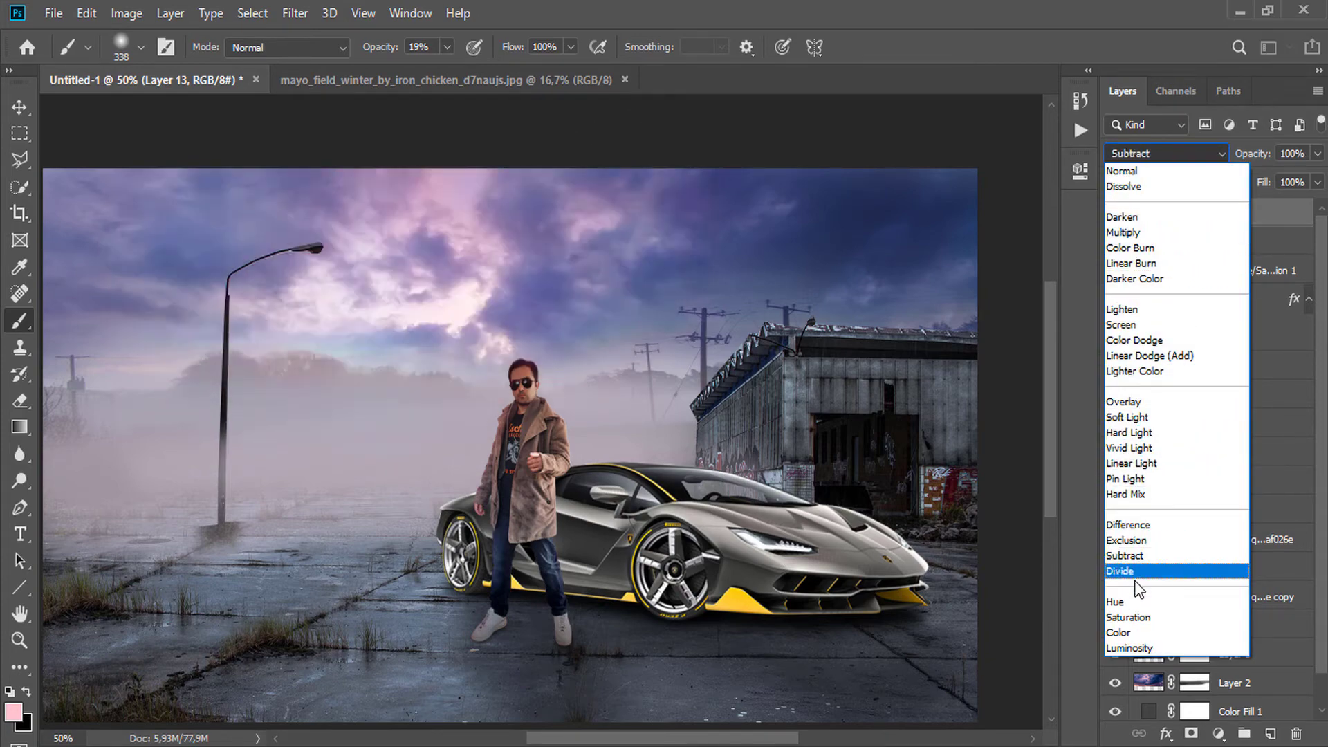
left_click(1125, 266)
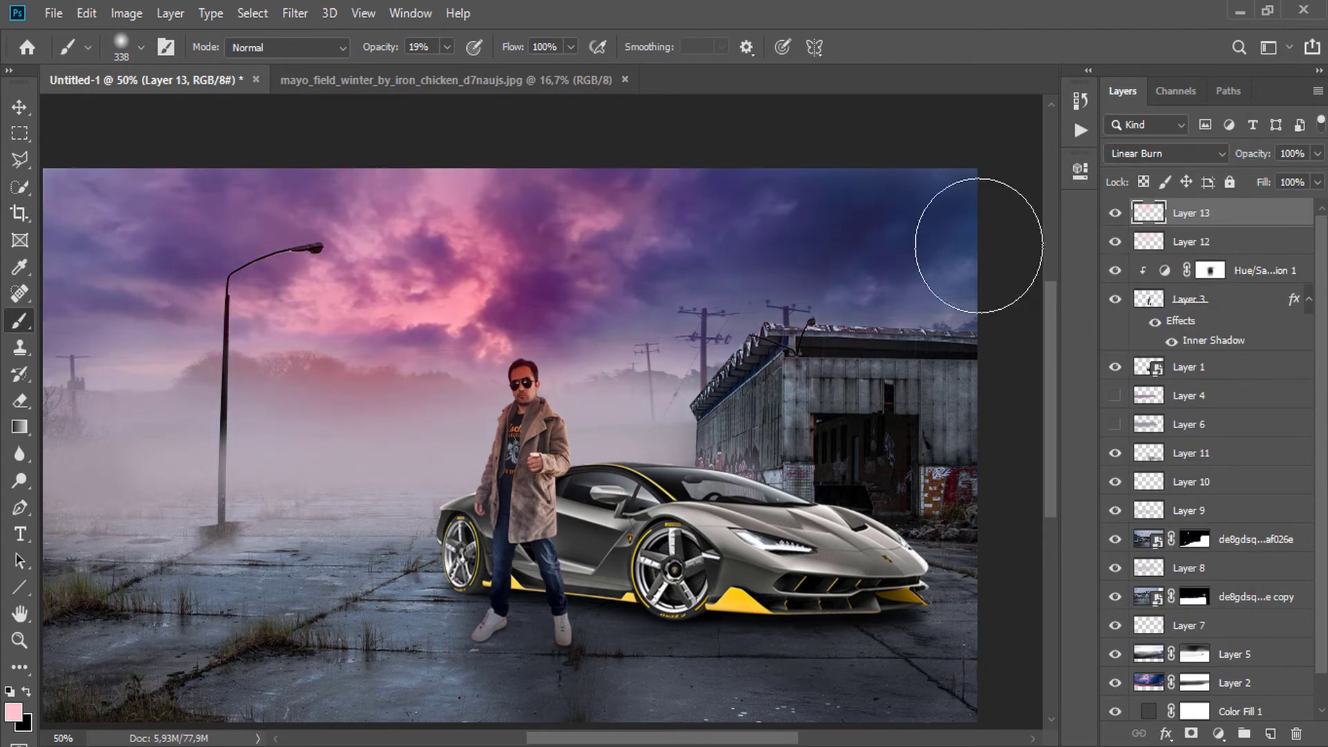
left_click_drag(1207, 240, 1207, 668)
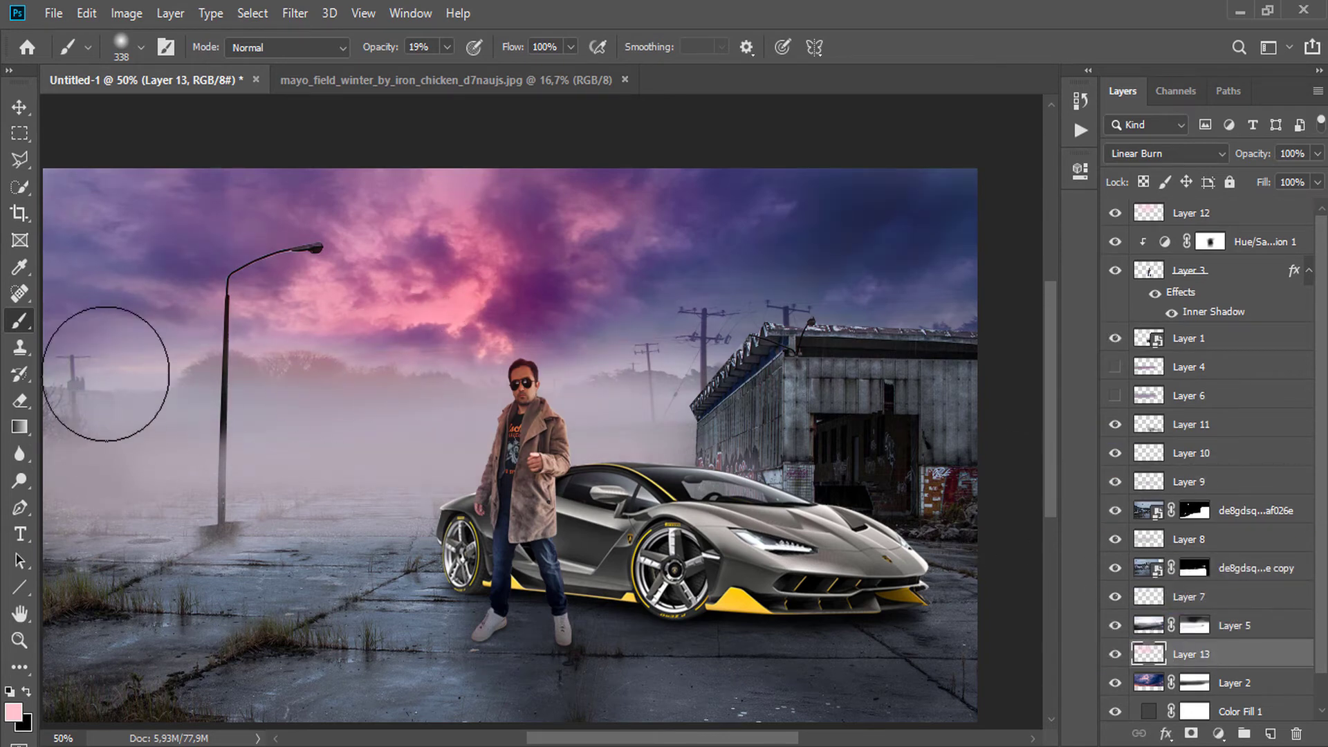
Add a Hard Light layer above Layer 13 and paint a stronger pink across the whole sky
left_click(1261, 735)
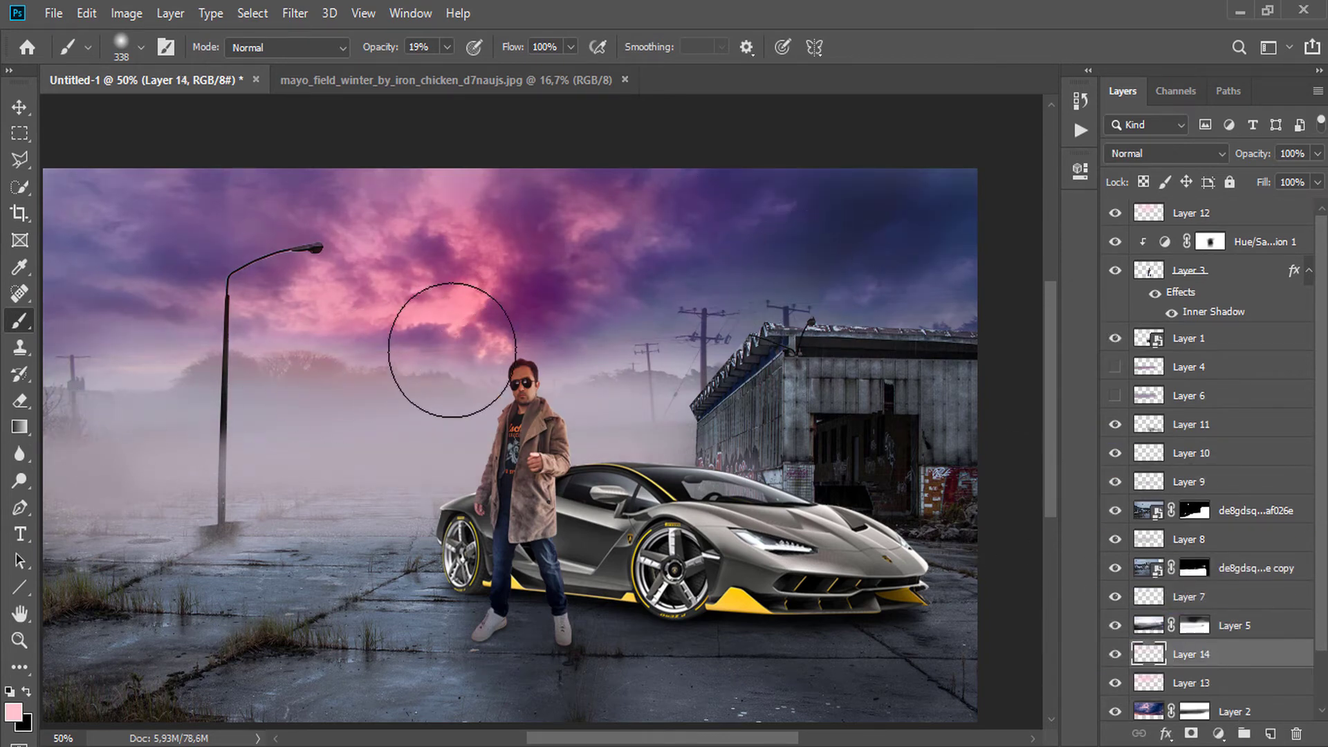
left_click(1165, 153)
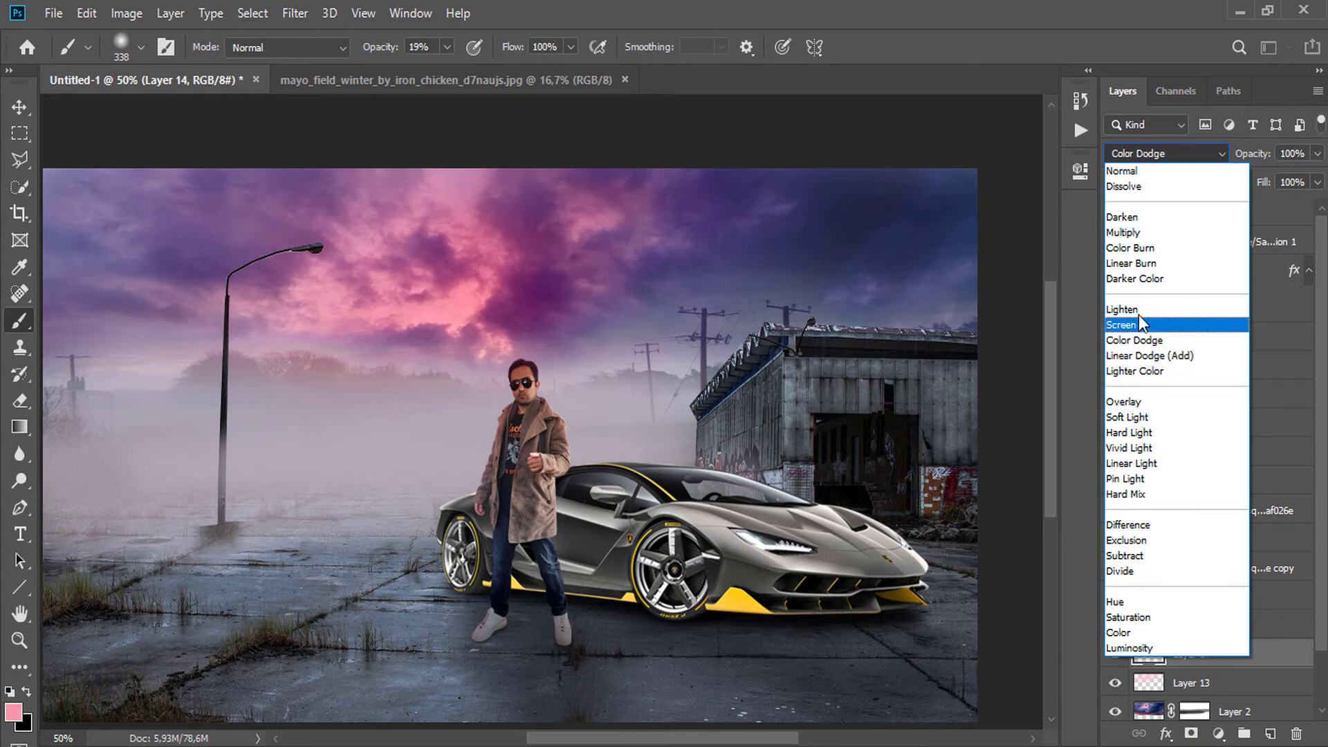
left_click(1129, 432)
mouse_move(304, 231)
left_mouse_down()
mouse_move(851, 157)
mouse_move(599, 281)
mouse_move(707, 262)
mouse_move(897, 177)
left_mouse_up()
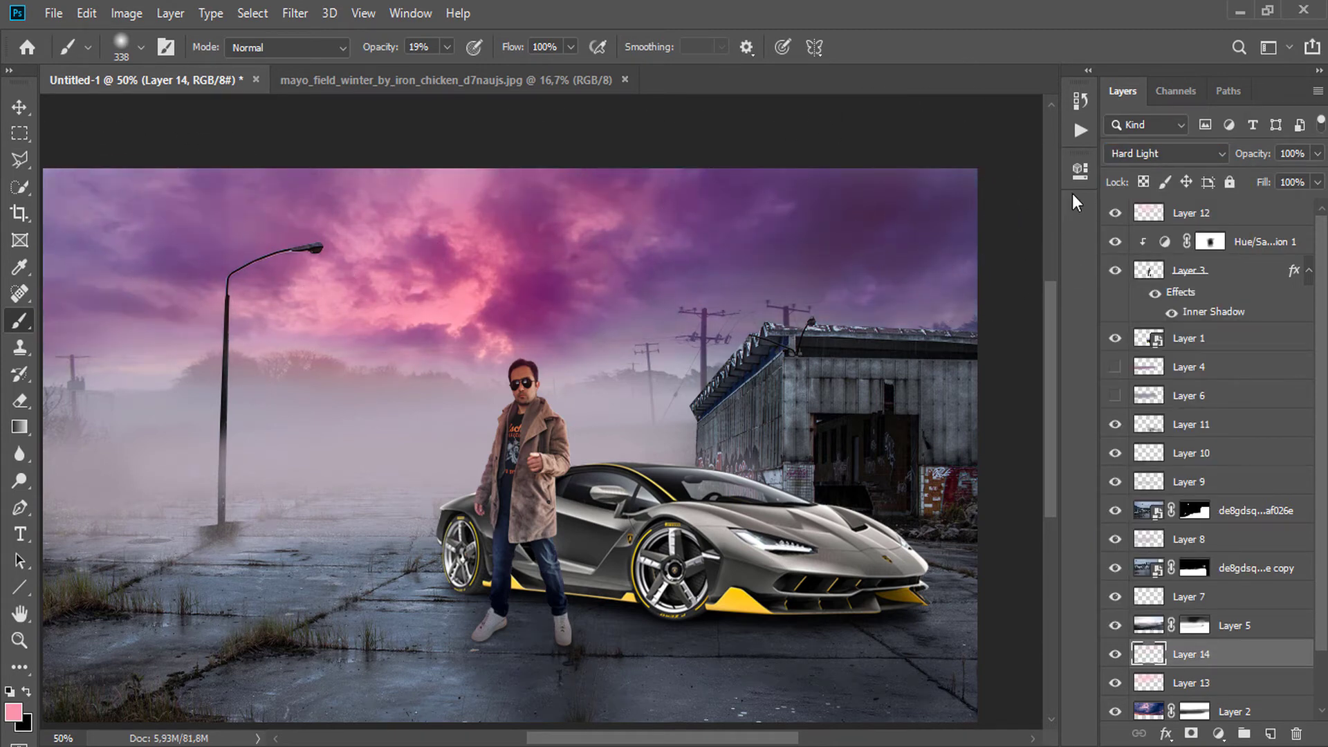
Paint pink over the fog and ground around the lamp post on a new layer above Layer 12, blended as Multiply
left_click(1190, 212)
left_click(1270, 733)
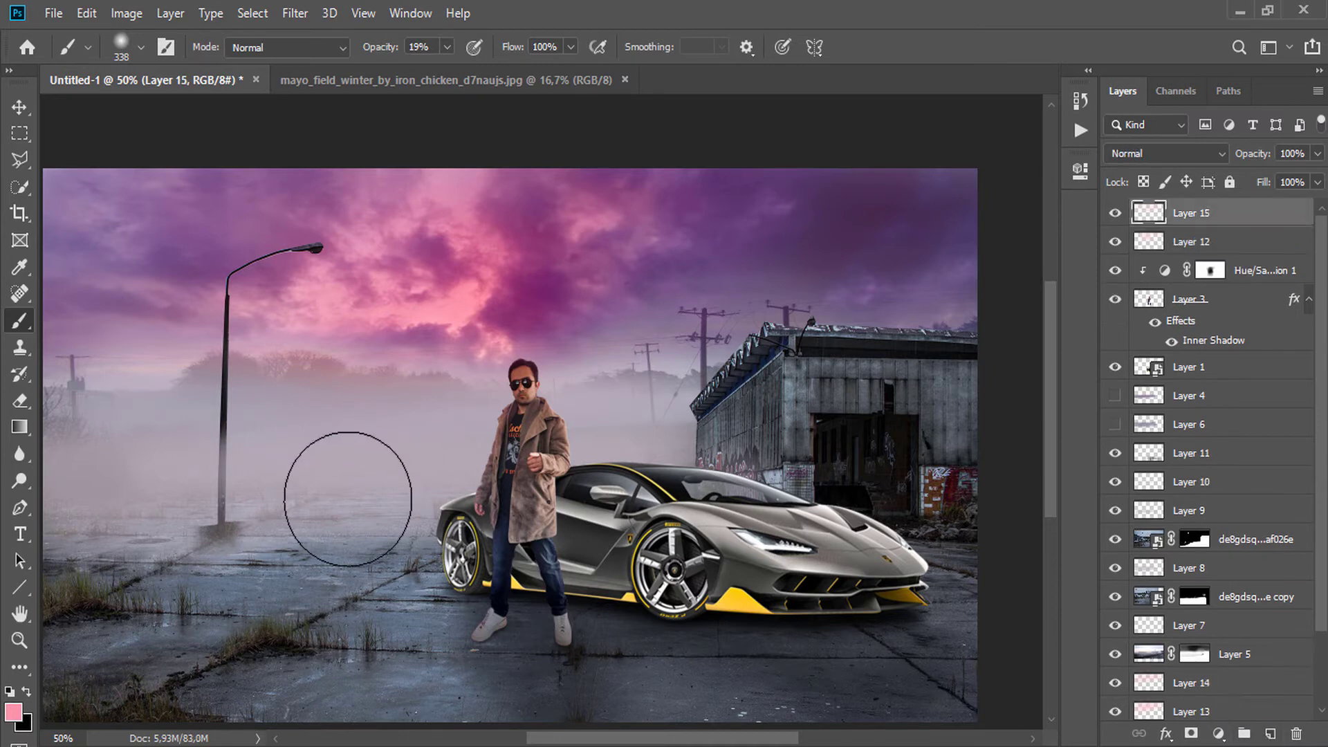
mouse_move(356, 477)
left_mouse_down()
mouse_move(245, 582)
mouse_move(344, 564)
mouse_move(271, 649)
mouse_move(78, 688)
left_mouse_up()
mouse_move(166, 554)
left_mouse_down()
mouse_move(321, 559)
mouse_move(221, 612)
mouse_move(208, 664)
left_mouse_up()
left_click(1166, 153)
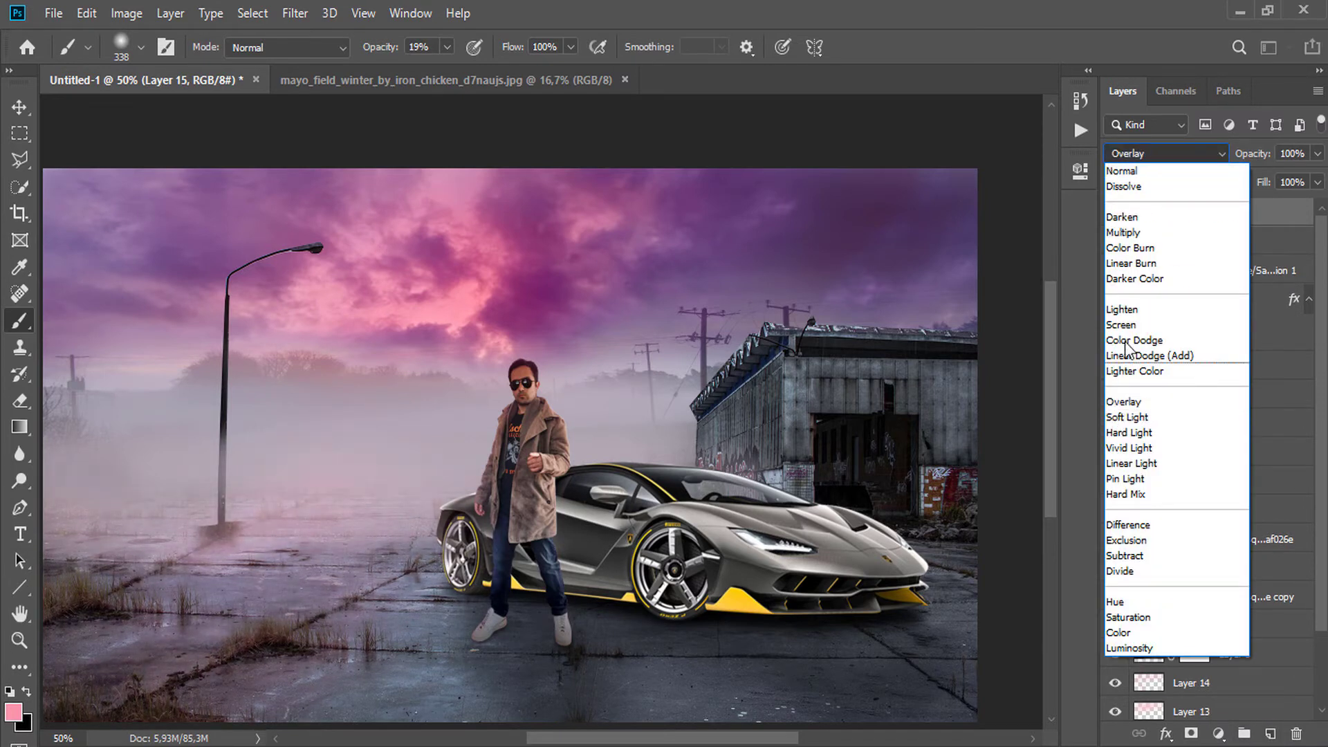
left_click(1124, 232)
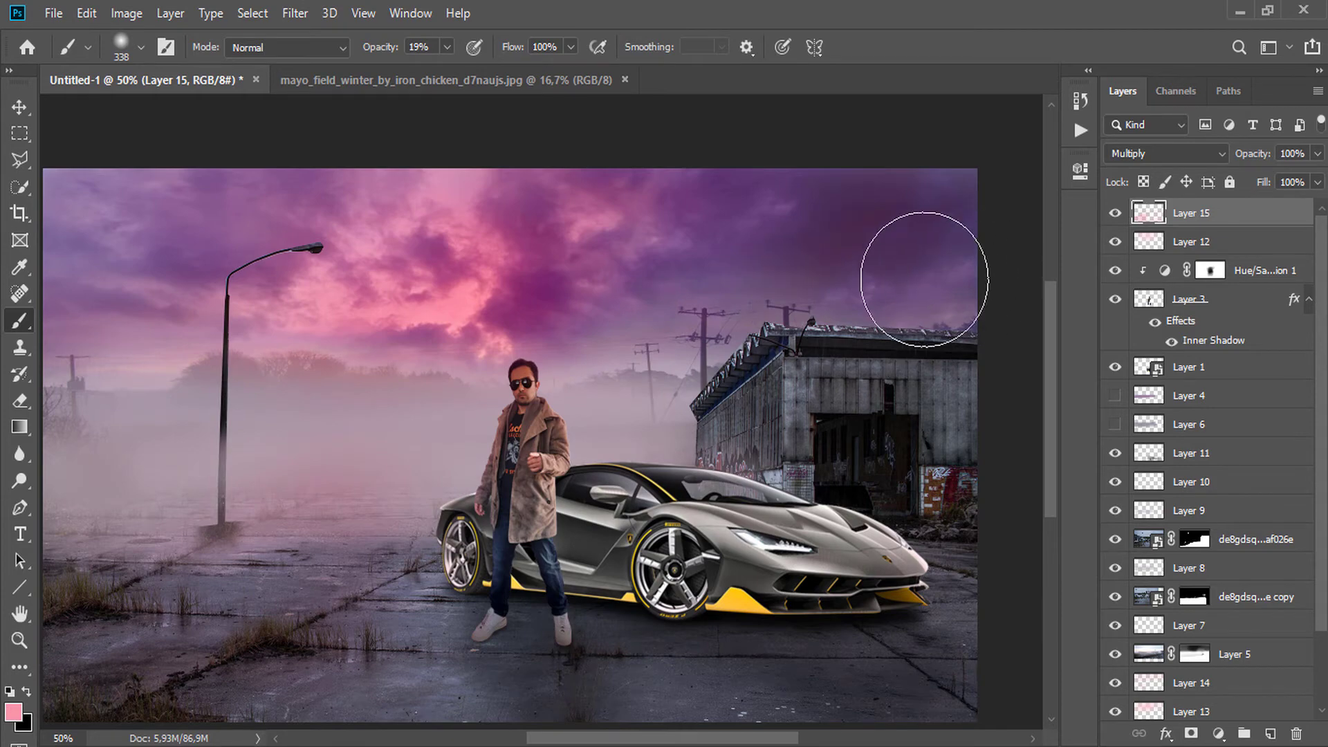
Tint the ground beside the man pink on a new layer set to Color blending and move it directly below Layer 9
left_click(717, 346, "alt")
left_click_drag(455, 439, 517, 382)
left_click(517, 382, "ctrl")
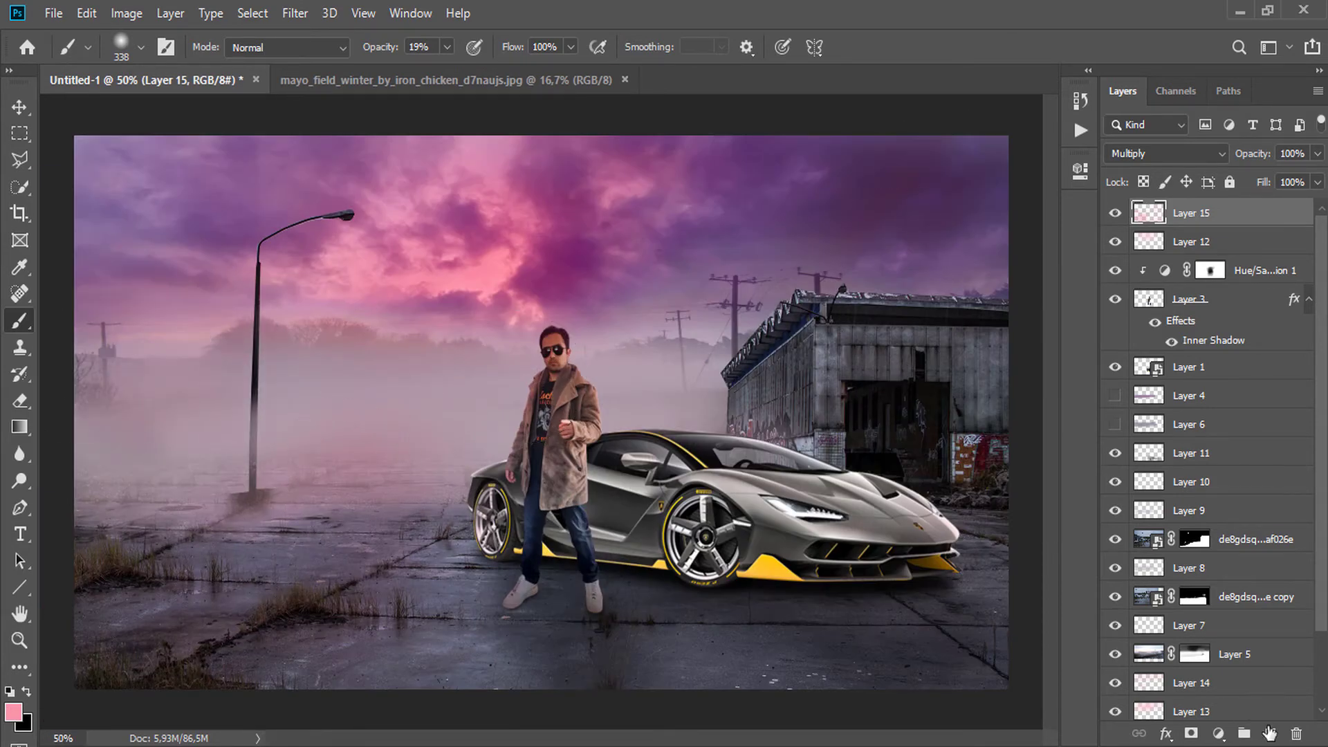
left_click(1270, 734)
mouse_move(441, 523)
left_mouse_down()
mouse_move(113, 602)
mouse_move(448, 507)
mouse_move(182, 587)
mouse_move(328, 609)
left_mouse_up()
left_click(1166, 153)
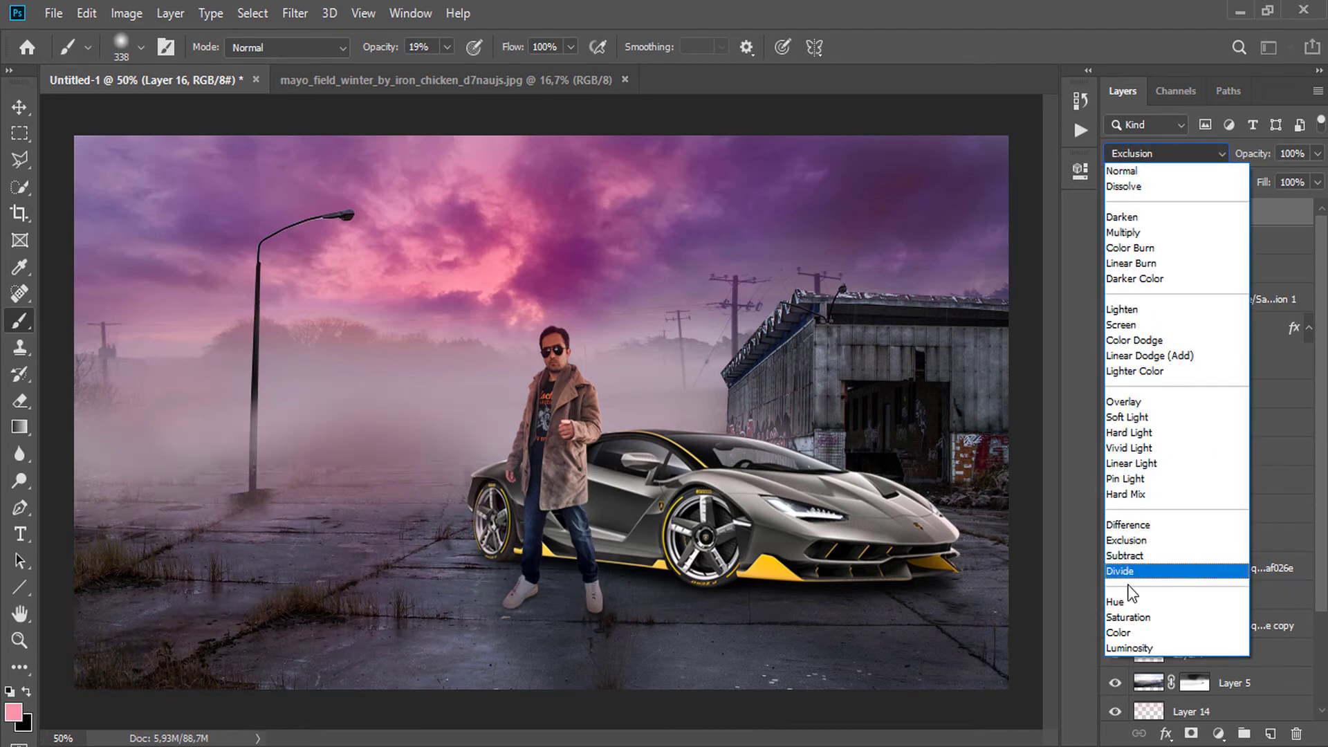
left_click(1127, 632)
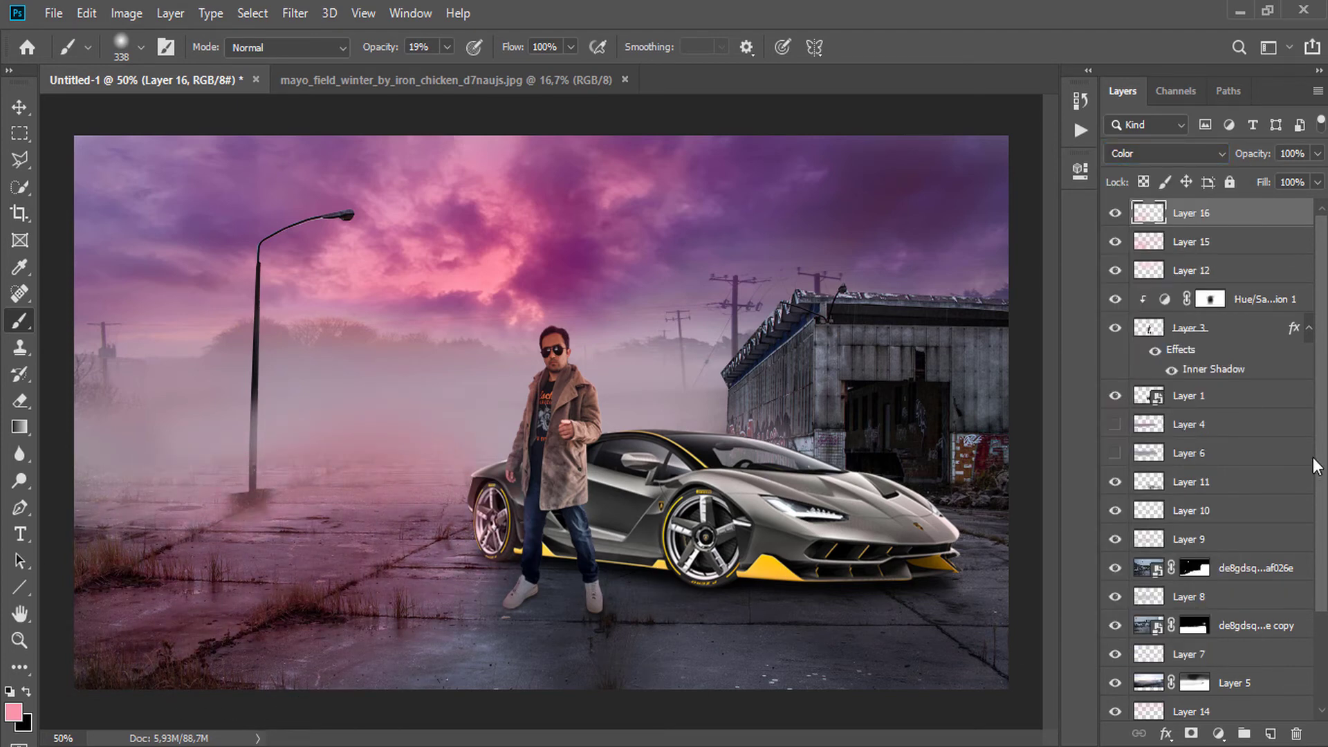
left_click_drag(1212, 220, 1239, 537)
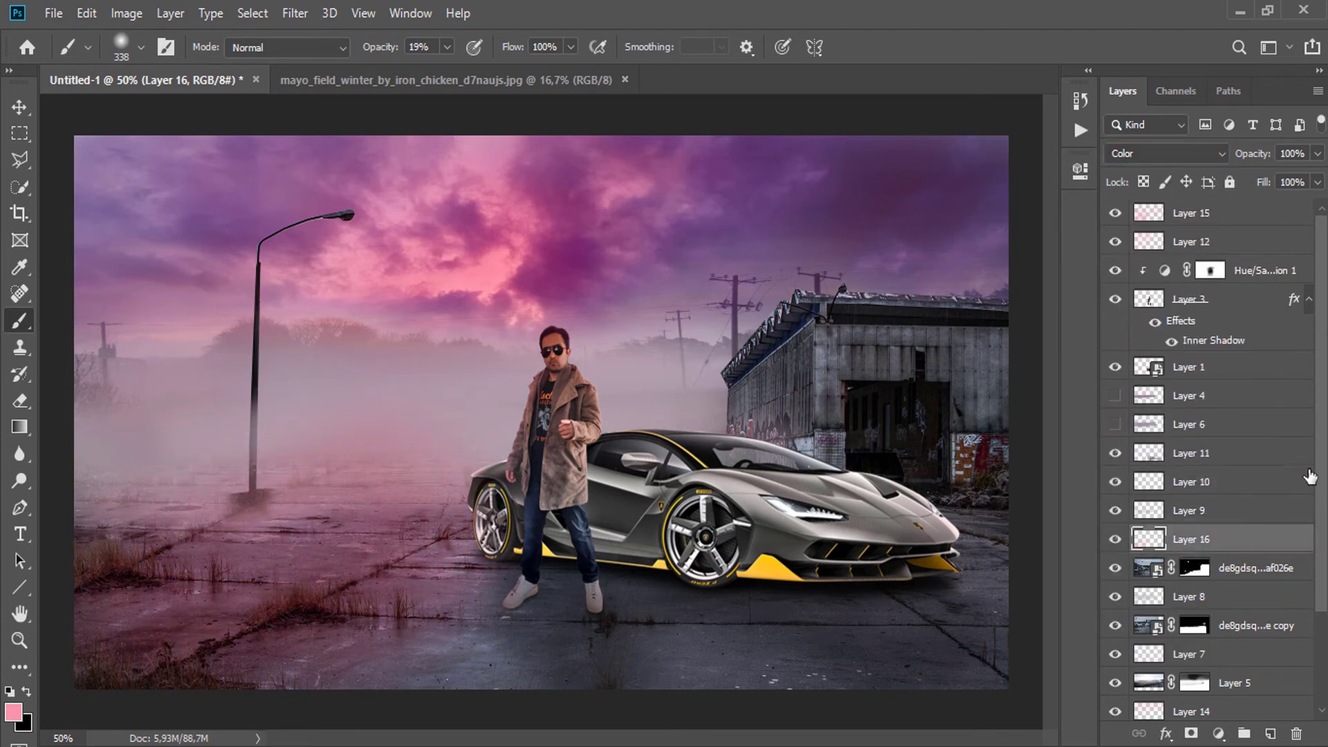
Toggle the visibility of the masked yard photo layer and the Color Fill 1 layer to examine what each contributes
scroll(1199, 653, "down", 4)
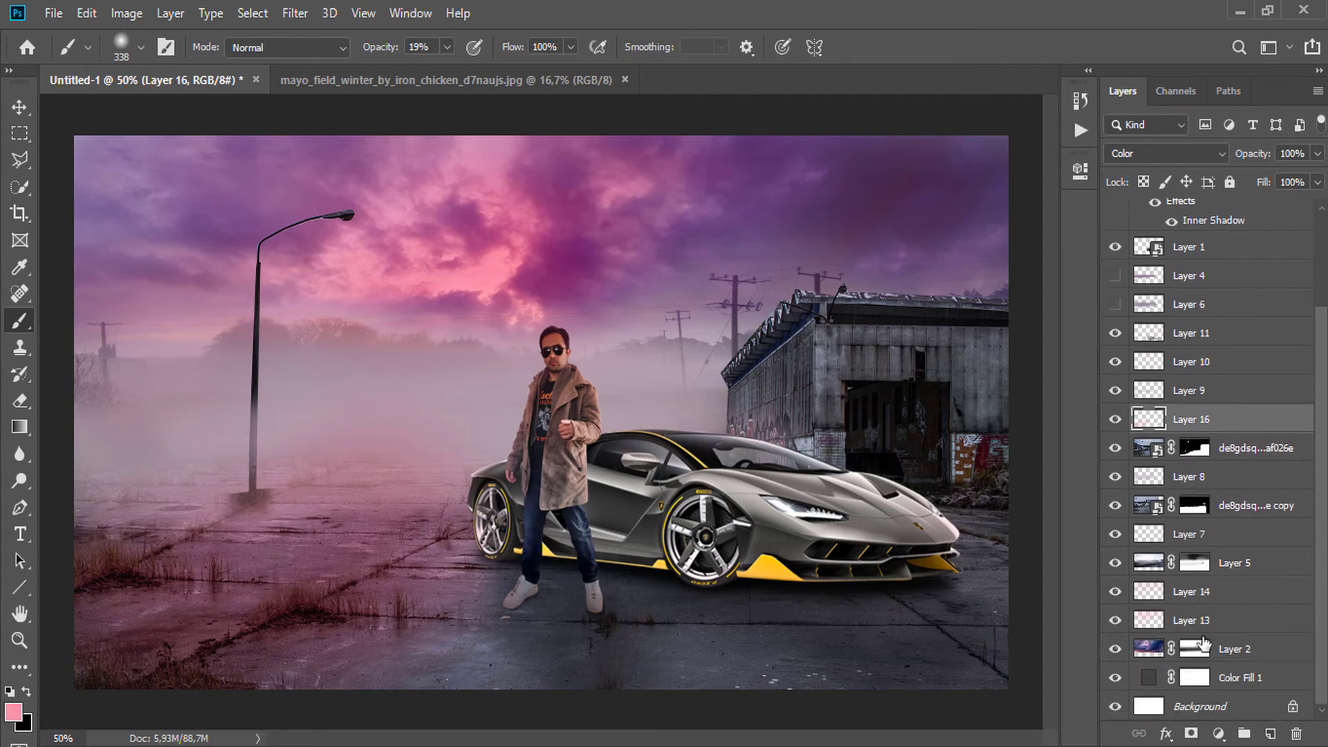
scroll(1113, 512, "up", 4)
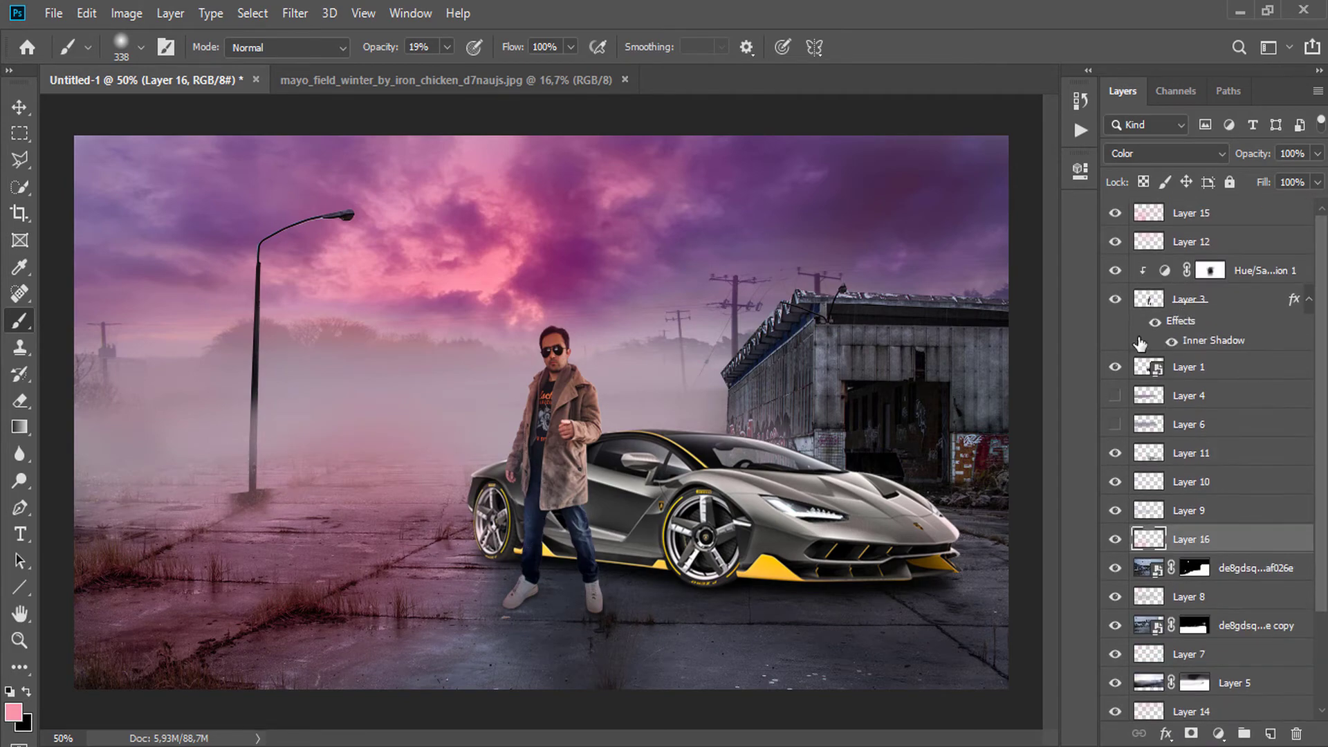
left_click(1115, 570)
left_click(1115, 569)
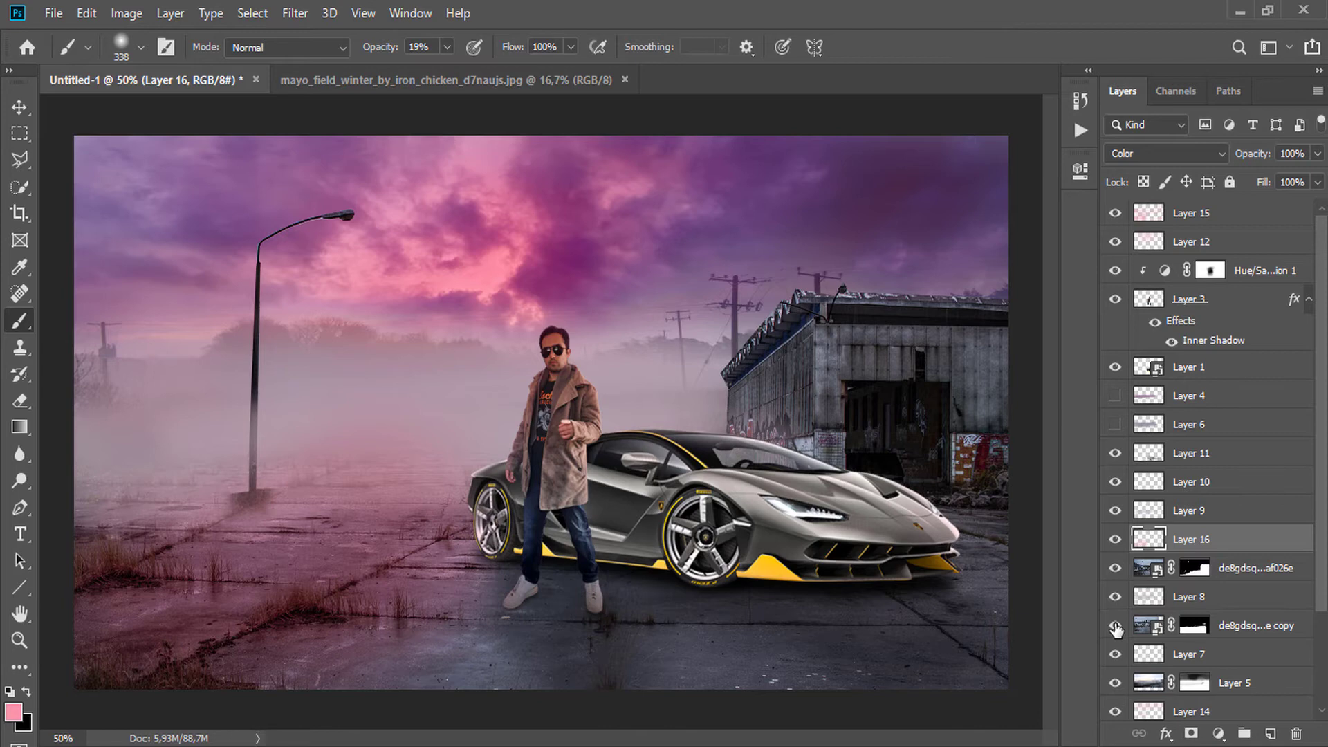
scroll(1117, 684, "down", 4)
left_click(1115, 675)
left_click(1115, 675)
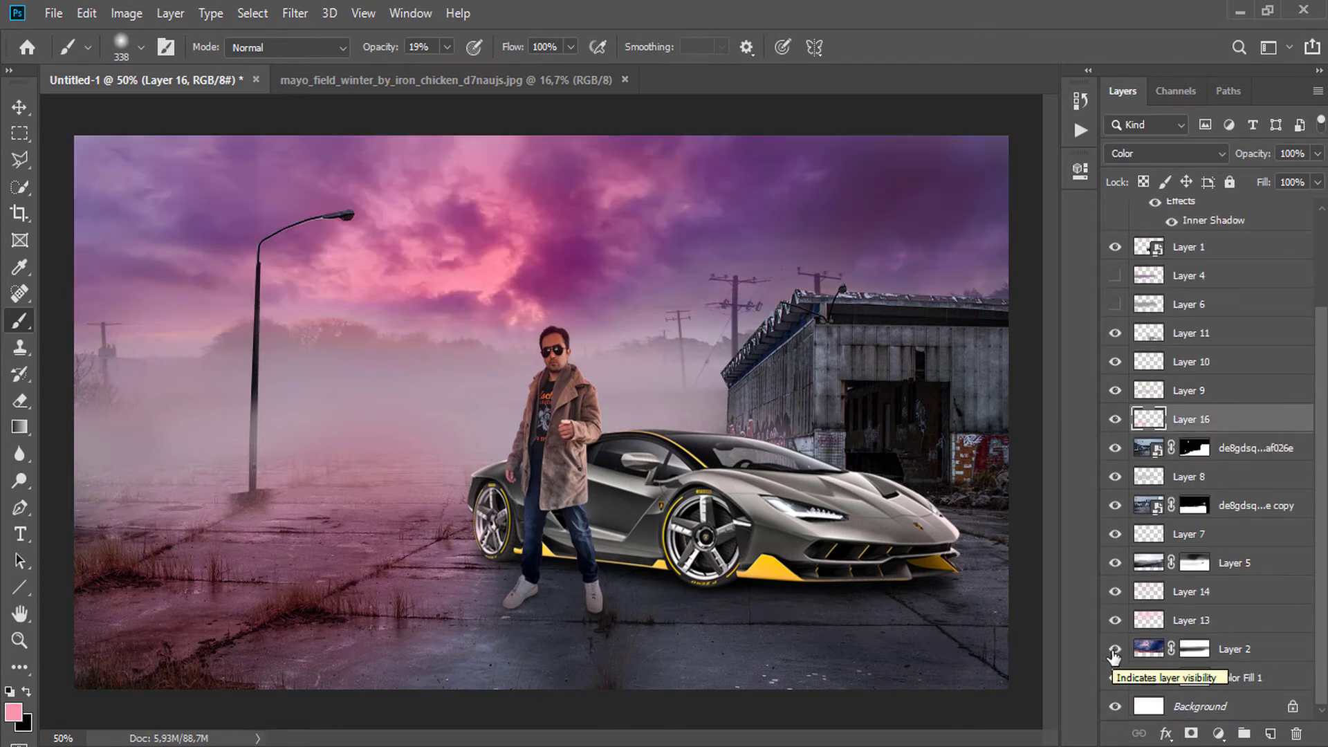
Hide the pink tint layers Layer 13, Layer 15 and Layer 12, comparing the image with and without Layer 14
left_click(1115, 620)
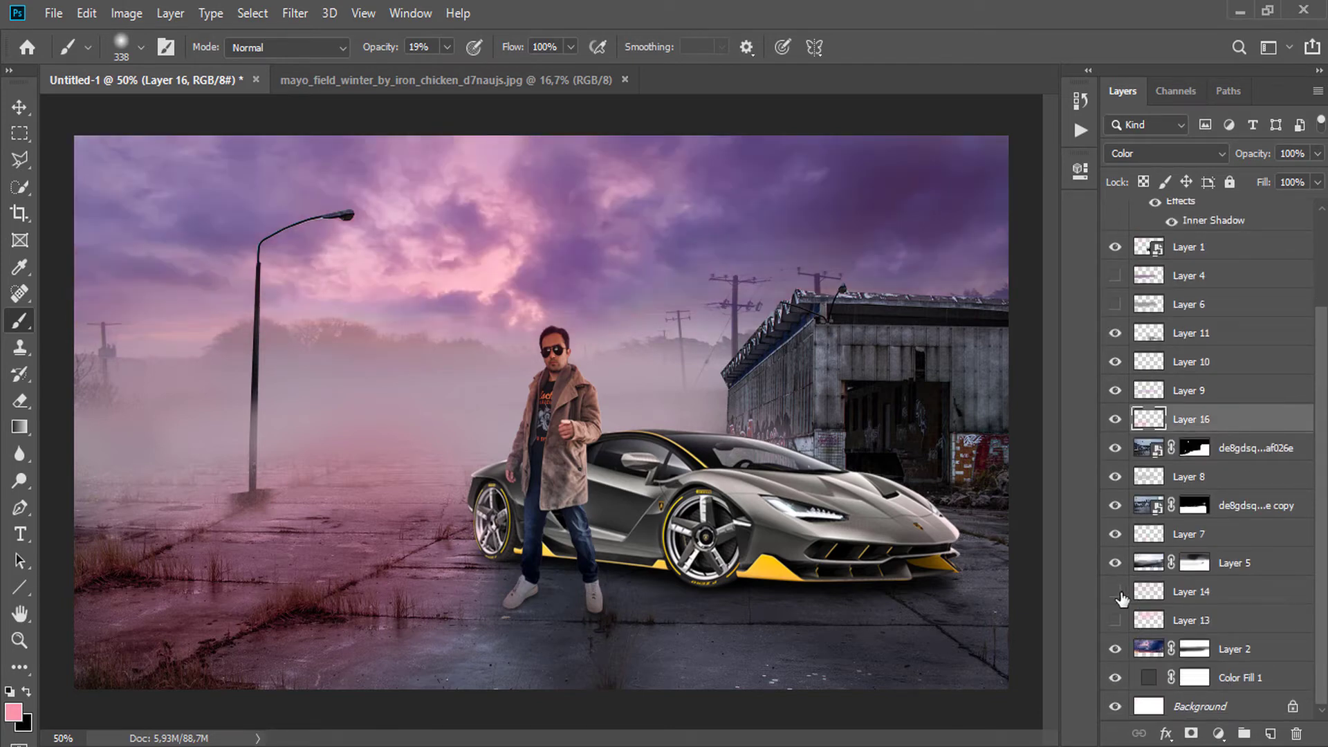
left_click(1115, 591)
left_click(1115, 592)
scroll(1120, 595, "up", 4)
left_click(1116, 214)
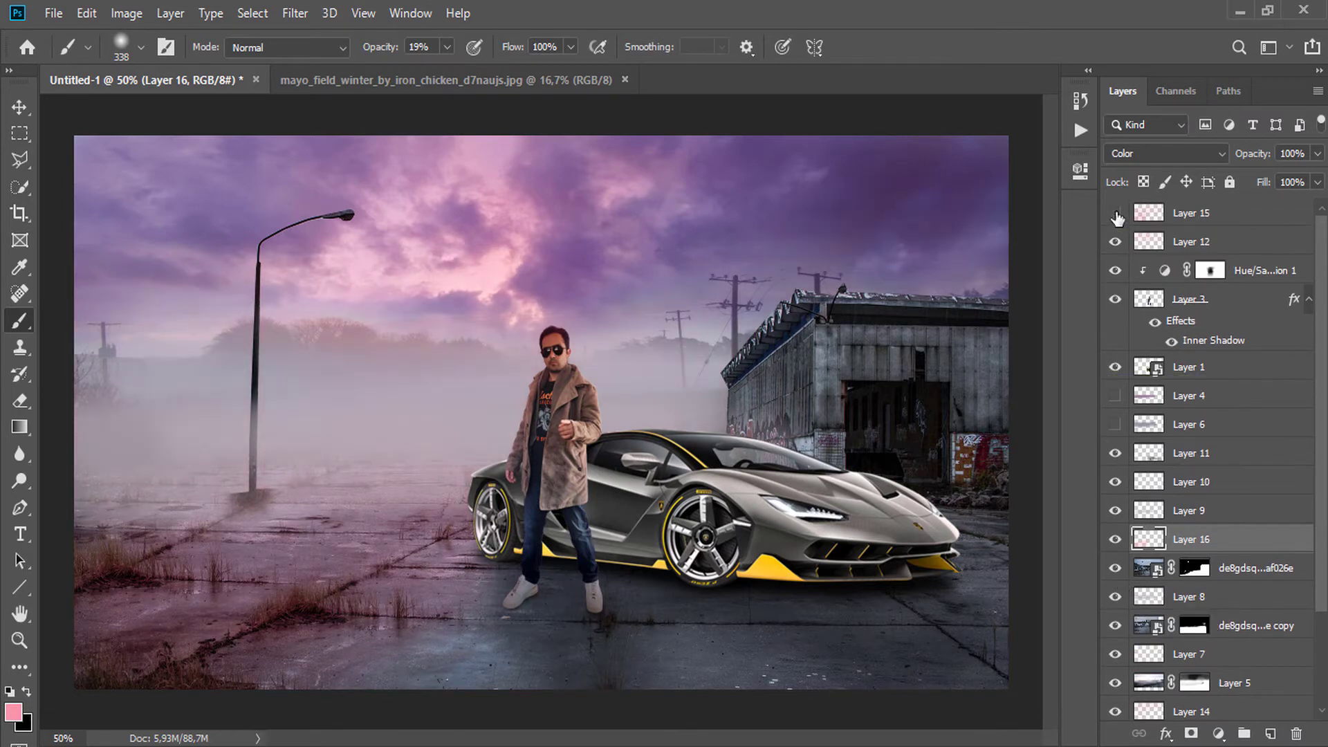
left_click(1116, 214)
left_click(1116, 214)
Toggle the visibility of Layers 9, 10, 14, 5 and 1 to examine what each contributes to the composite
left_click(1108, 513)
left_click(1109, 513)
left_click(1109, 513)
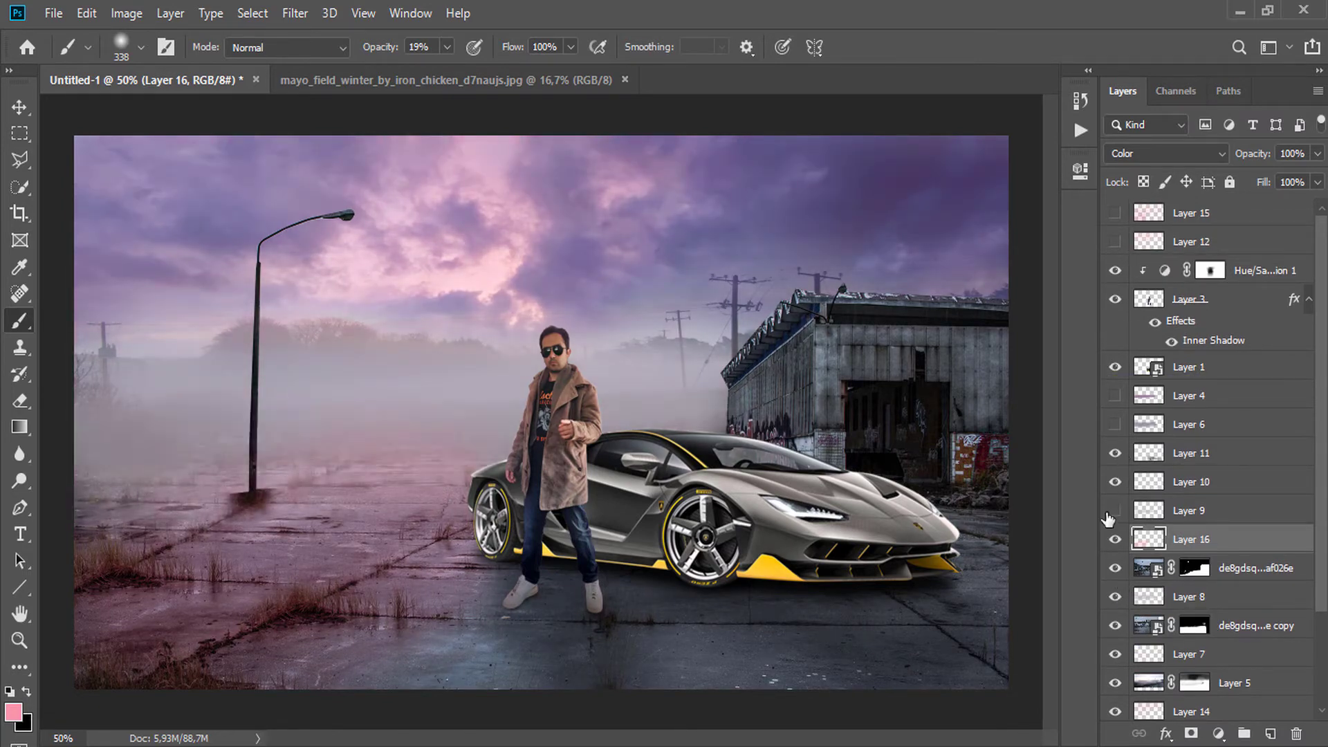
left_click(1109, 513)
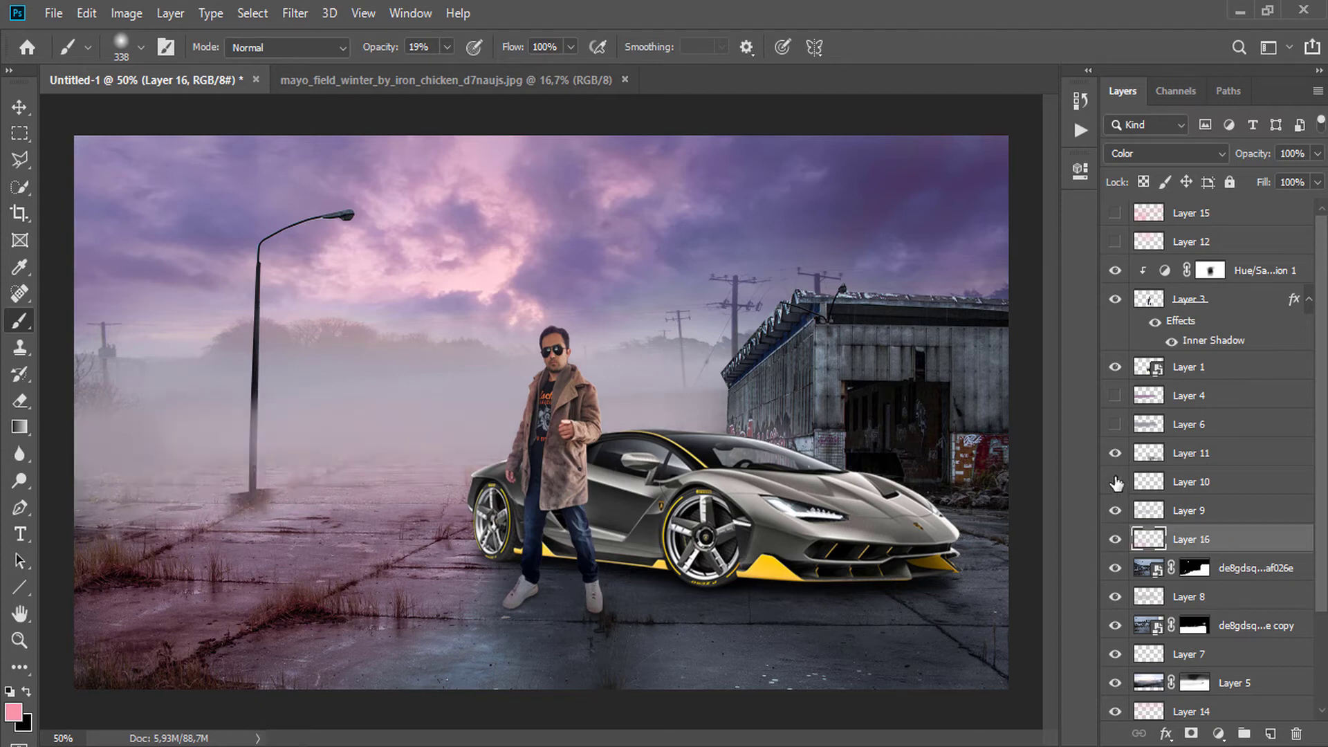
left_click(1116, 482)
left_click(1116, 482)
scroll(1116, 485, "down", 2)
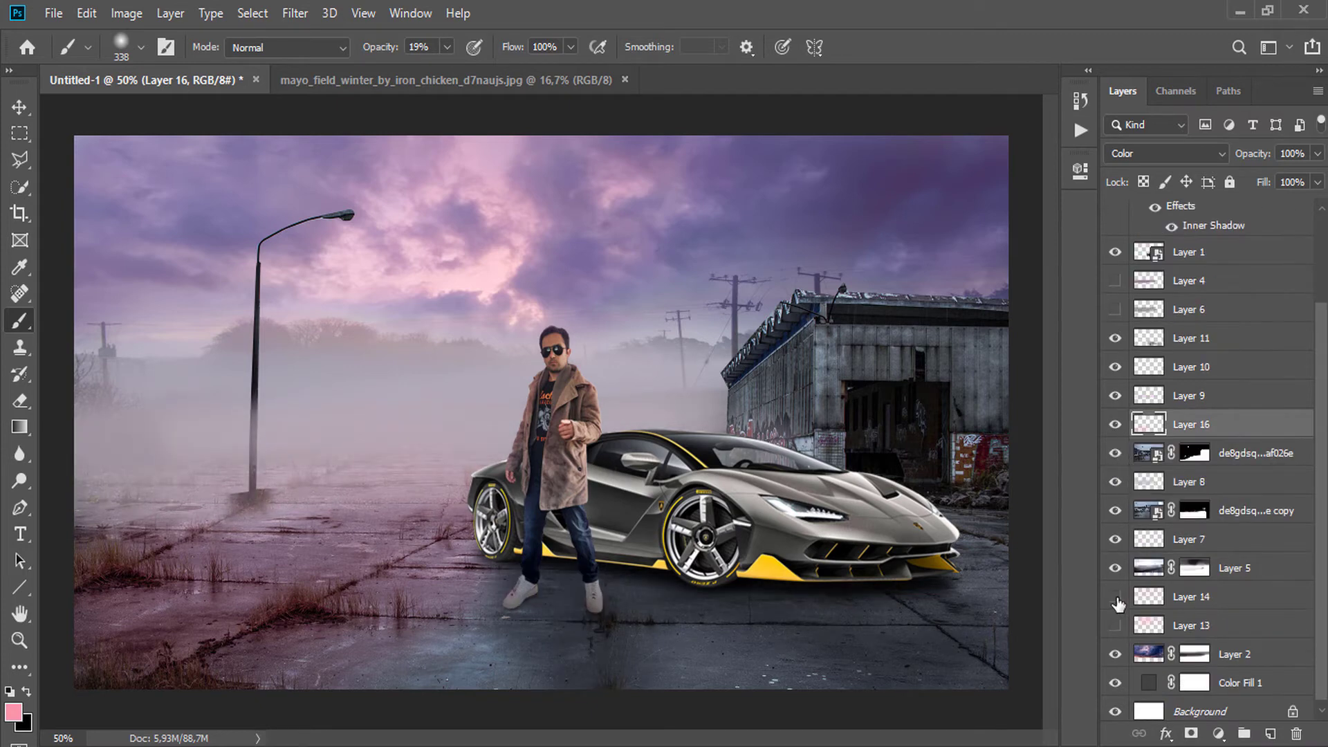
left_click(1116, 596)
left_click(1116, 596)
scroll(1119, 567, "down", 1)
left_click(1115, 534)
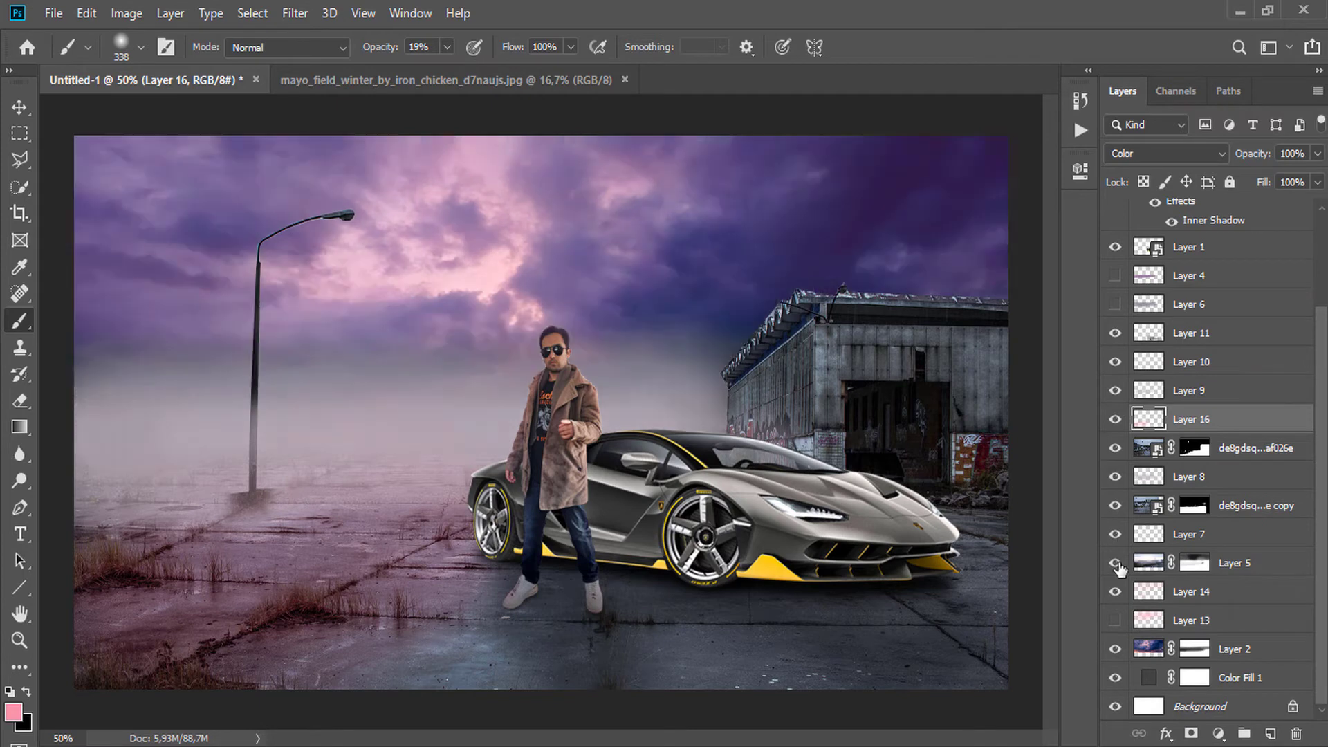
left_click(1116, 534)
scroll(1115, 484, "up", 3)
left_click(1114, 367)
left_click(1114, 370)
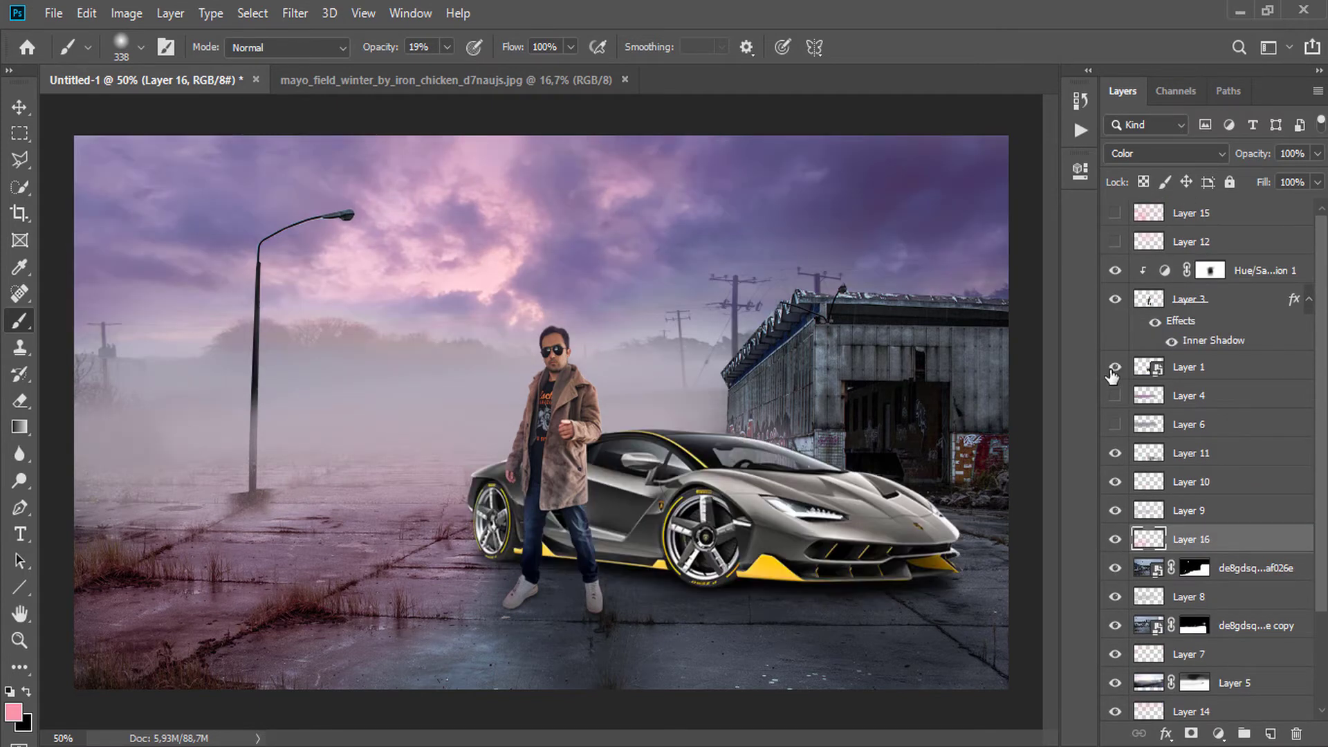
Paint pink over the car's rear on a new layer above Layer 1, clipped to the car and blended as Soft Light
left_click(1214, 374)
left_click(1271, 734)
left_click_drag(523, 441, 442, 492)
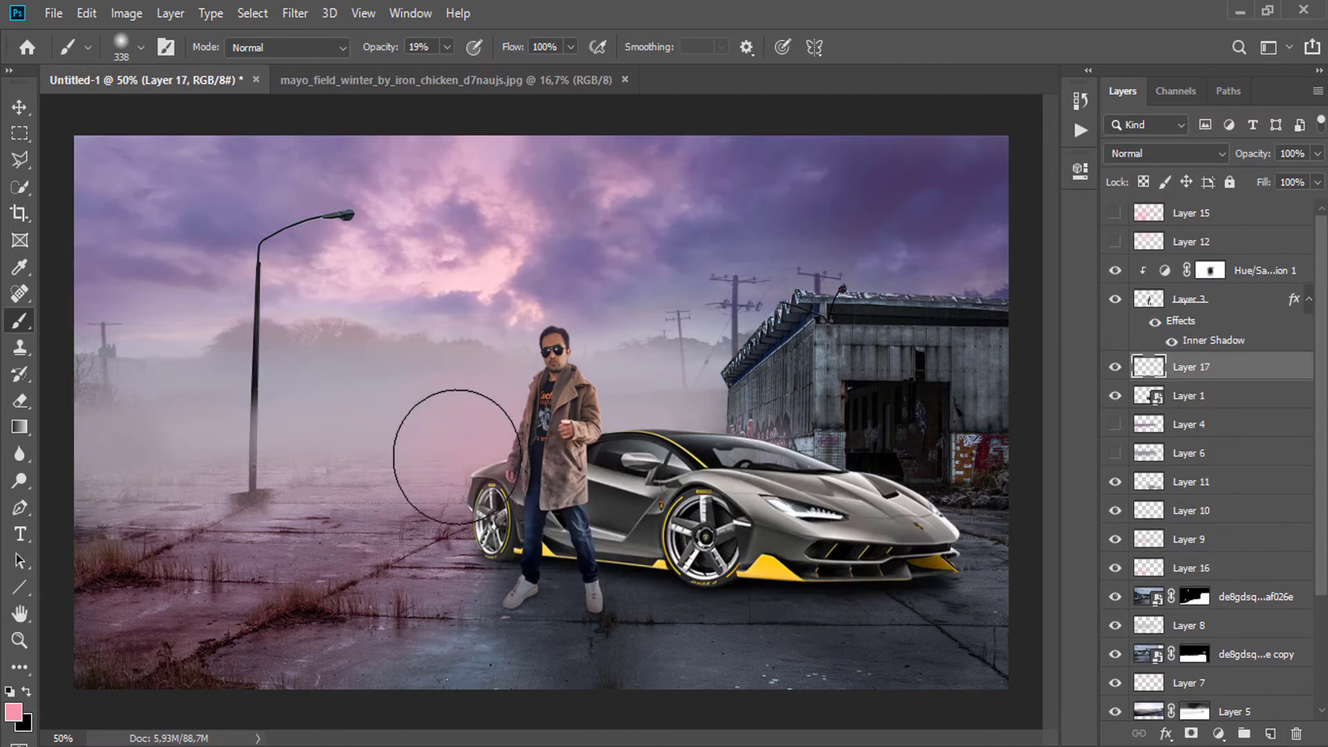
left_click_drag(439, 400, 461, 445)
right_click(1190, 367)
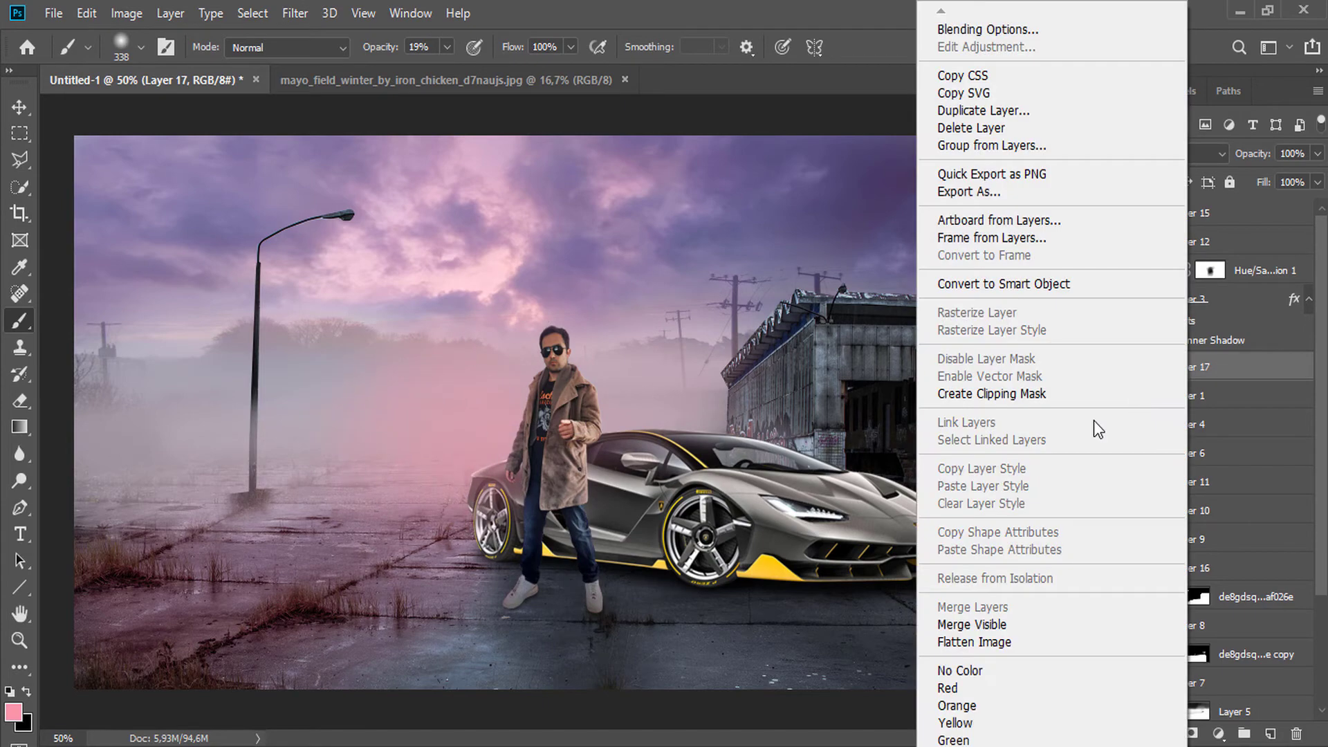
left_click(996, 388)
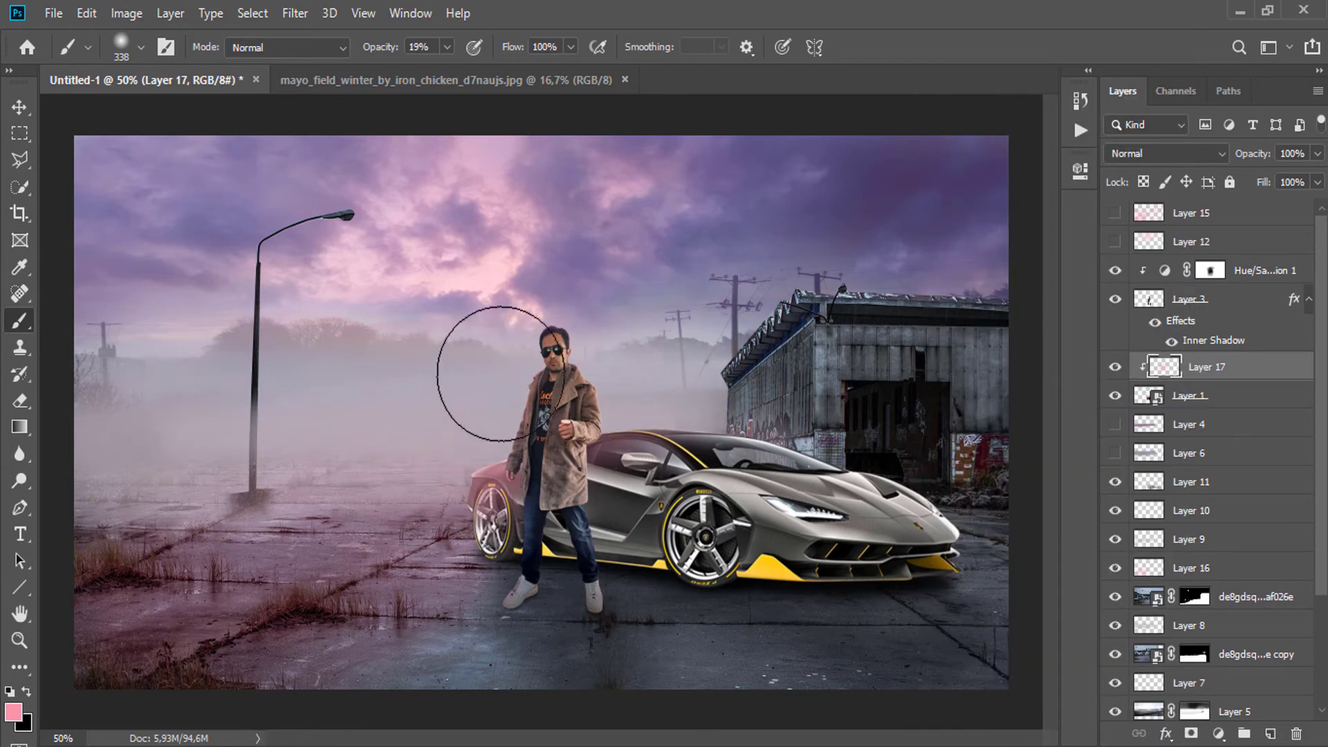
left_click(1168, 154)
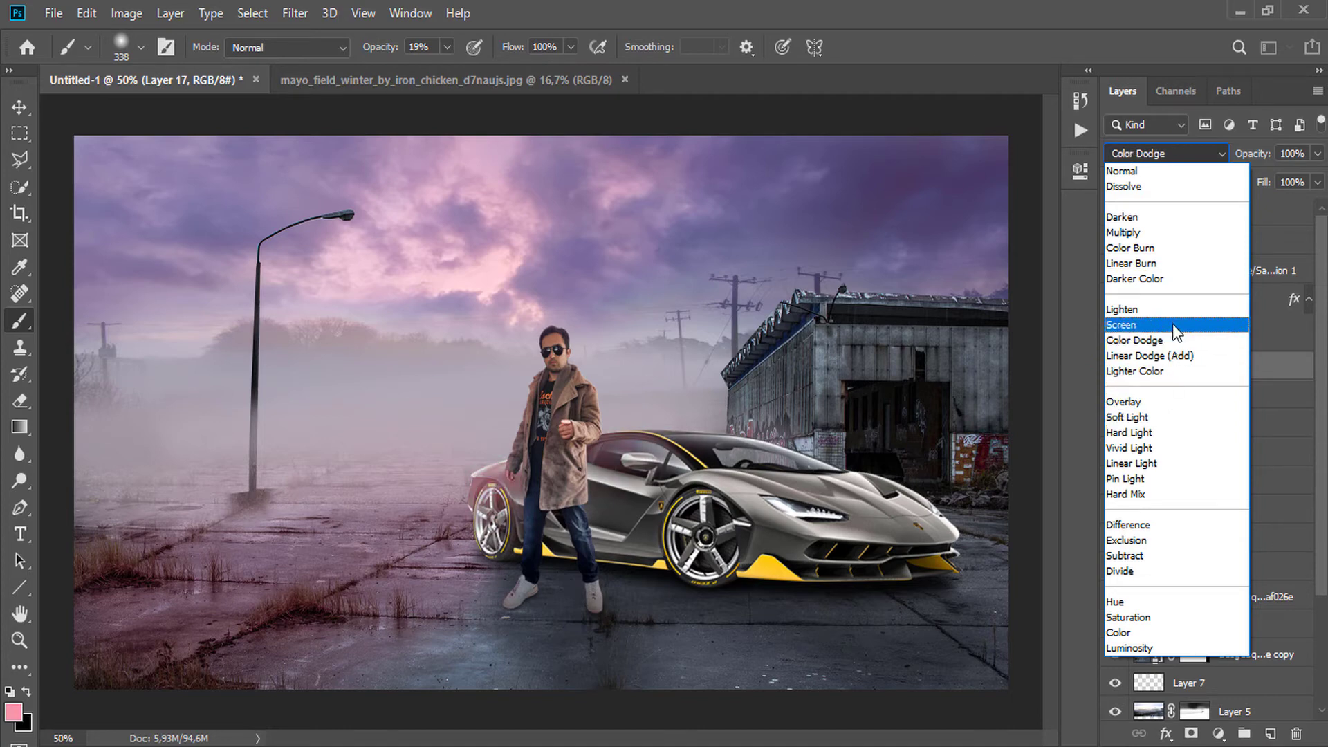
left_click(1170, 417)
Weaken the pink ground tint by setting Layer 16's opacity to 35%
scroll(1170, 405, "down", 5)
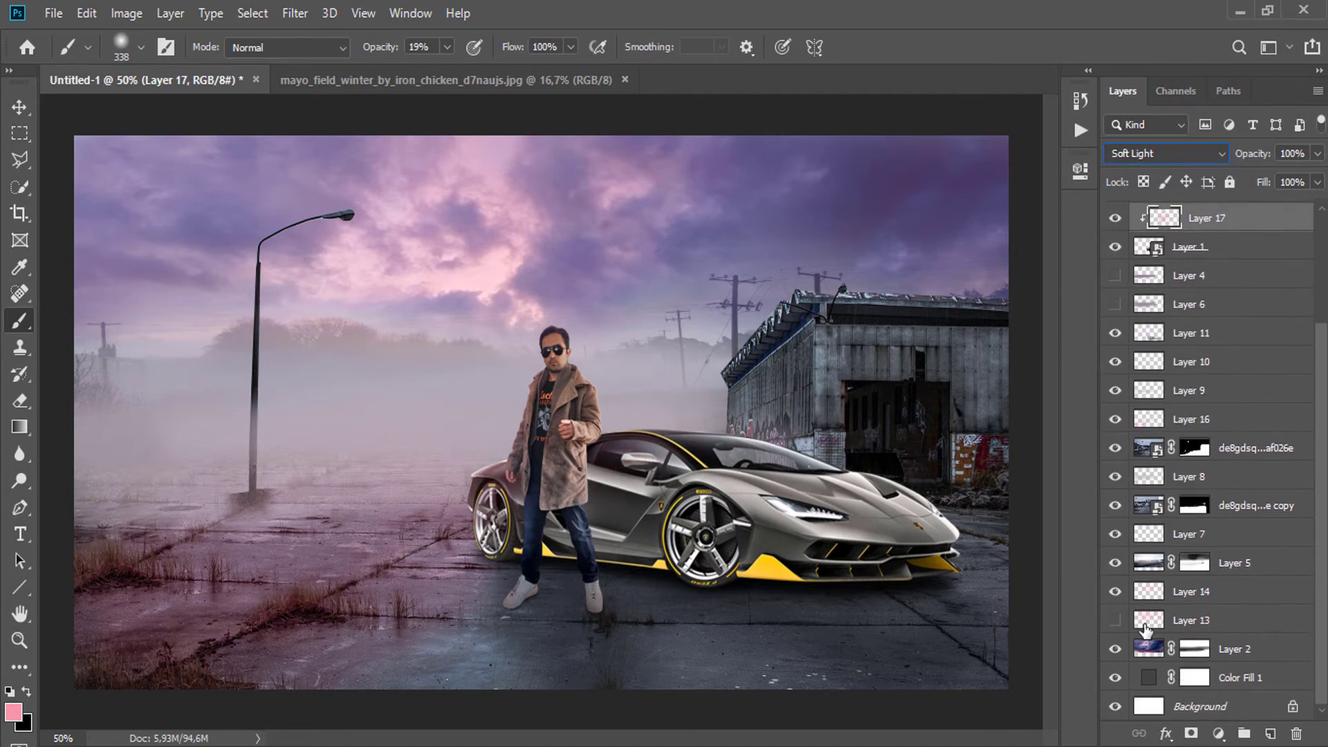
left_click(1116, 482)
left_click(1116, 482)
mouse_move(1118, 419)
left_mouse_down()
mouse_move(1108, 345)
mouse_move(1113, 394)
left_mouse_up()
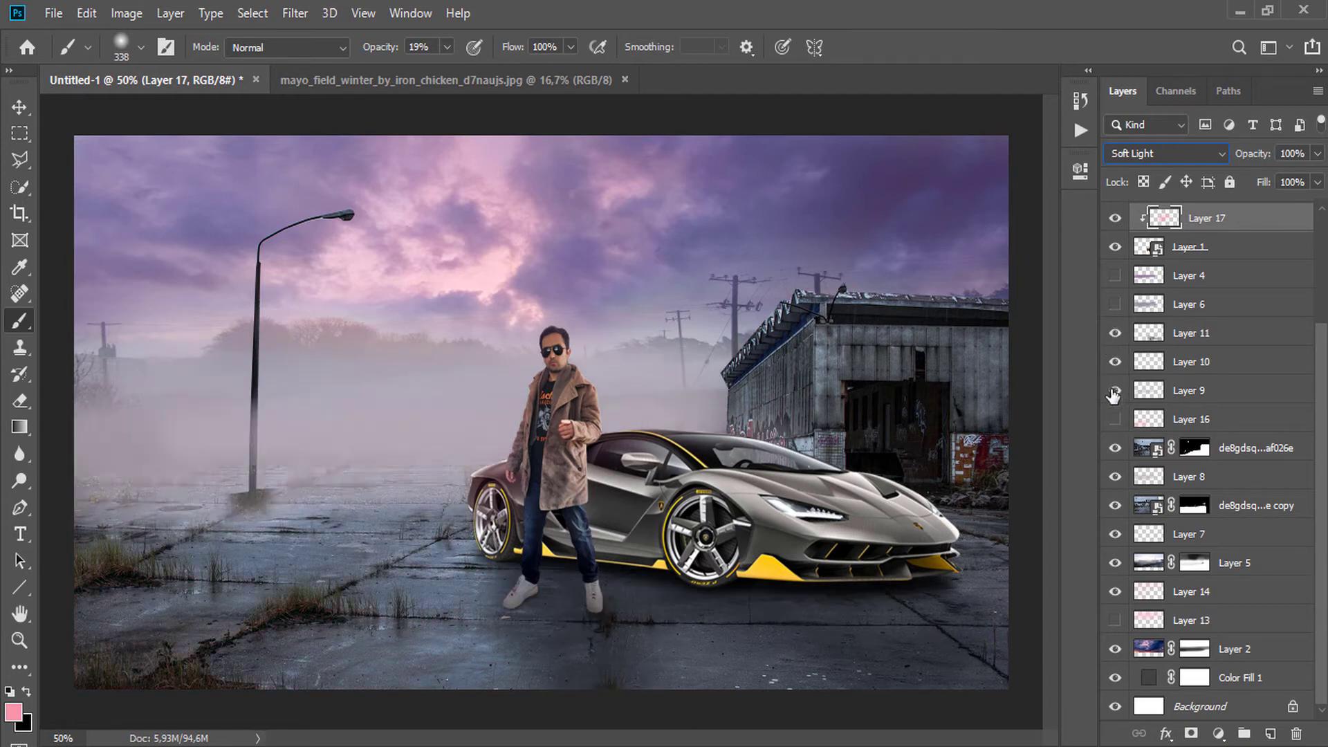
left_click(1150, 420)
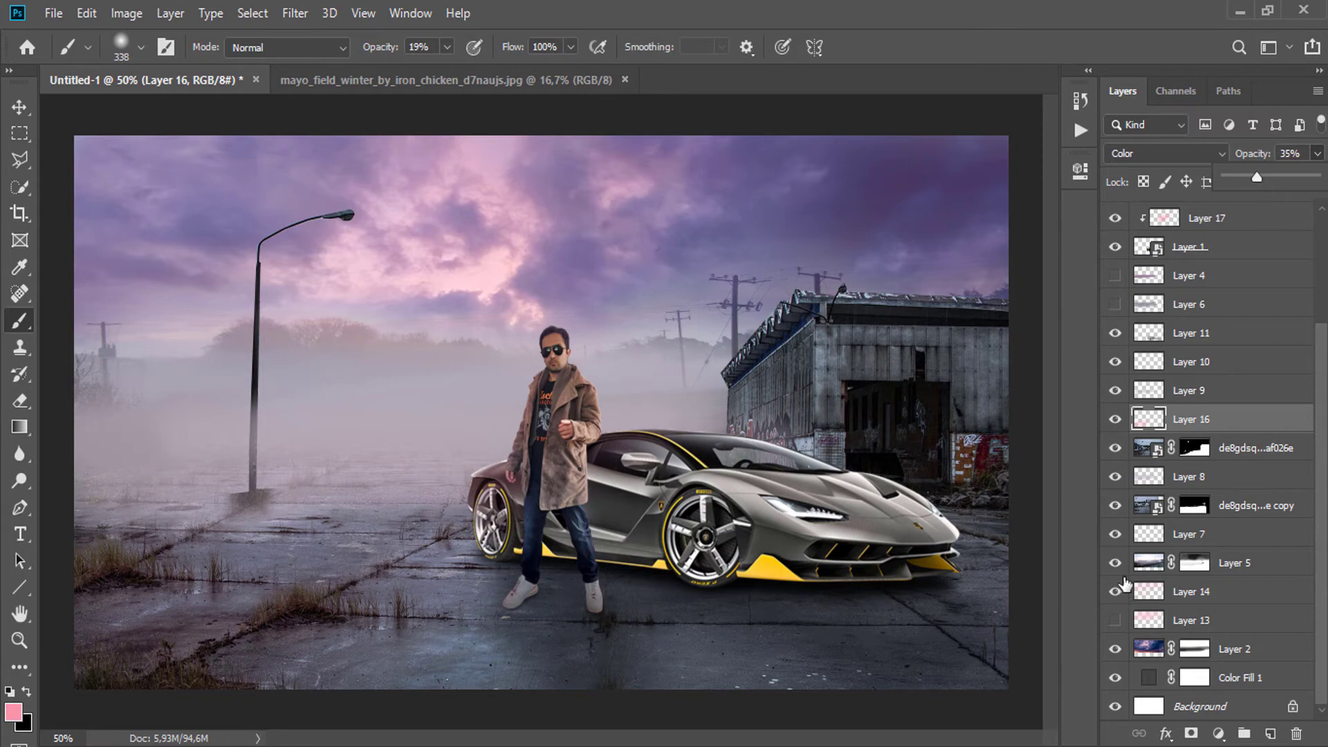
Mask out the leftover ground patch around the lamp post's base in the yard photo, painting black with a 36 px brush at 62% opacity
left_click(1115, 448)
left_click(1115, 448)
left_click(1195, 447)
right_click(391, 444)
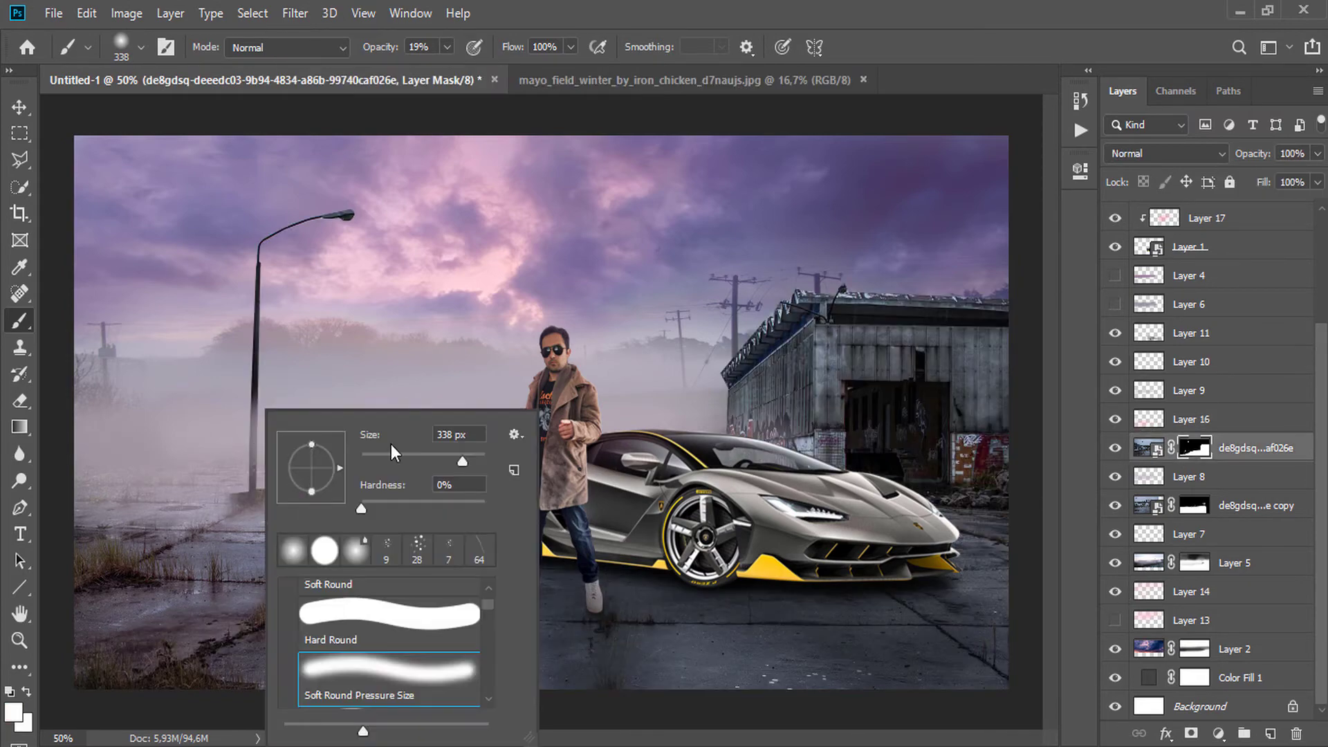
left_click(26, 691)
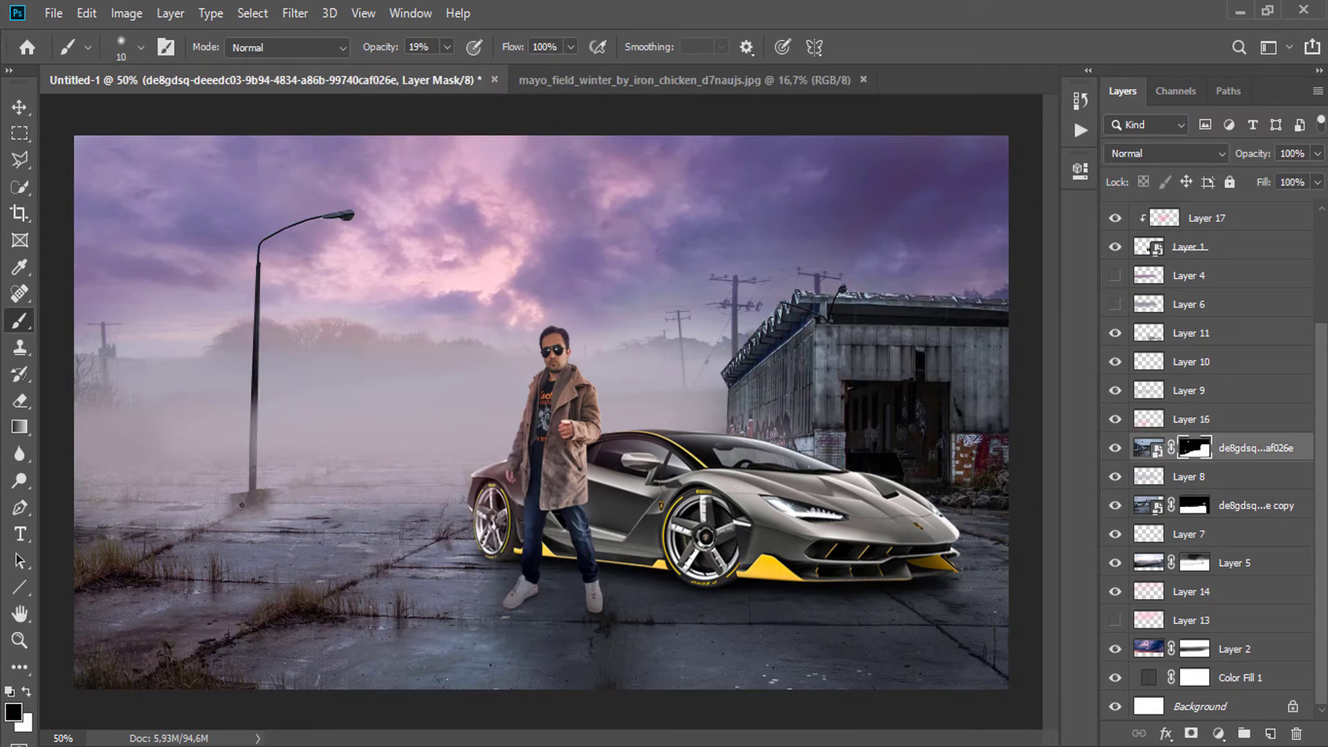
key("6")
key("2")
triple_click(260, 488, "ctrl")
mouse_move(202, 503)
left_mouse_down()
mouse_move(169, 518)
mouse_move(170, 498)
left_mouse_up()
right_click(170, 498)
left_click_drag(458, 459, 471, 460)
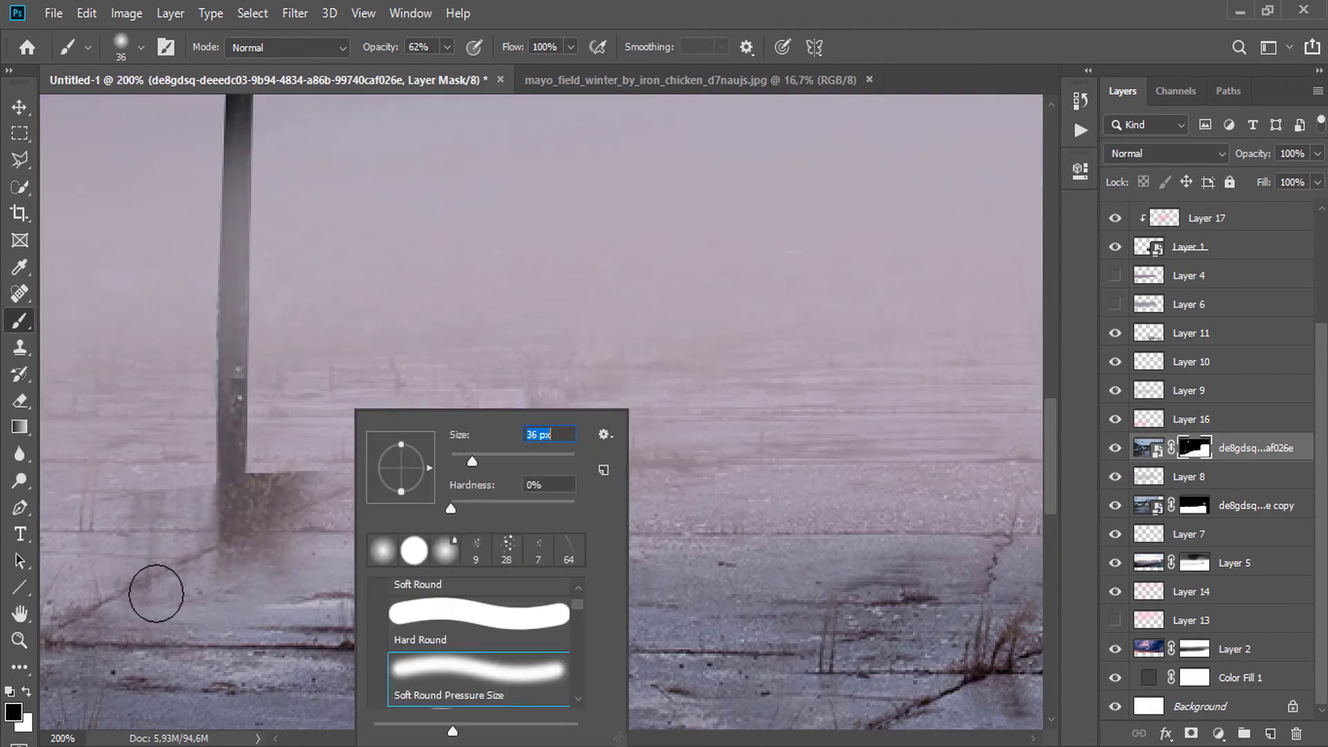
left_click_drag(154, 593, 148, 490)
mouse_move(268, 457)
left_mouse_down()
mouse_move(264, 566)
mouse_move(282, 537)
mouse_move(207, 496)
mouse_move(294, 501)
mouse_move(196, 509)
left_mouse_up()
right_click(294, 502)
left_click(399, 613)
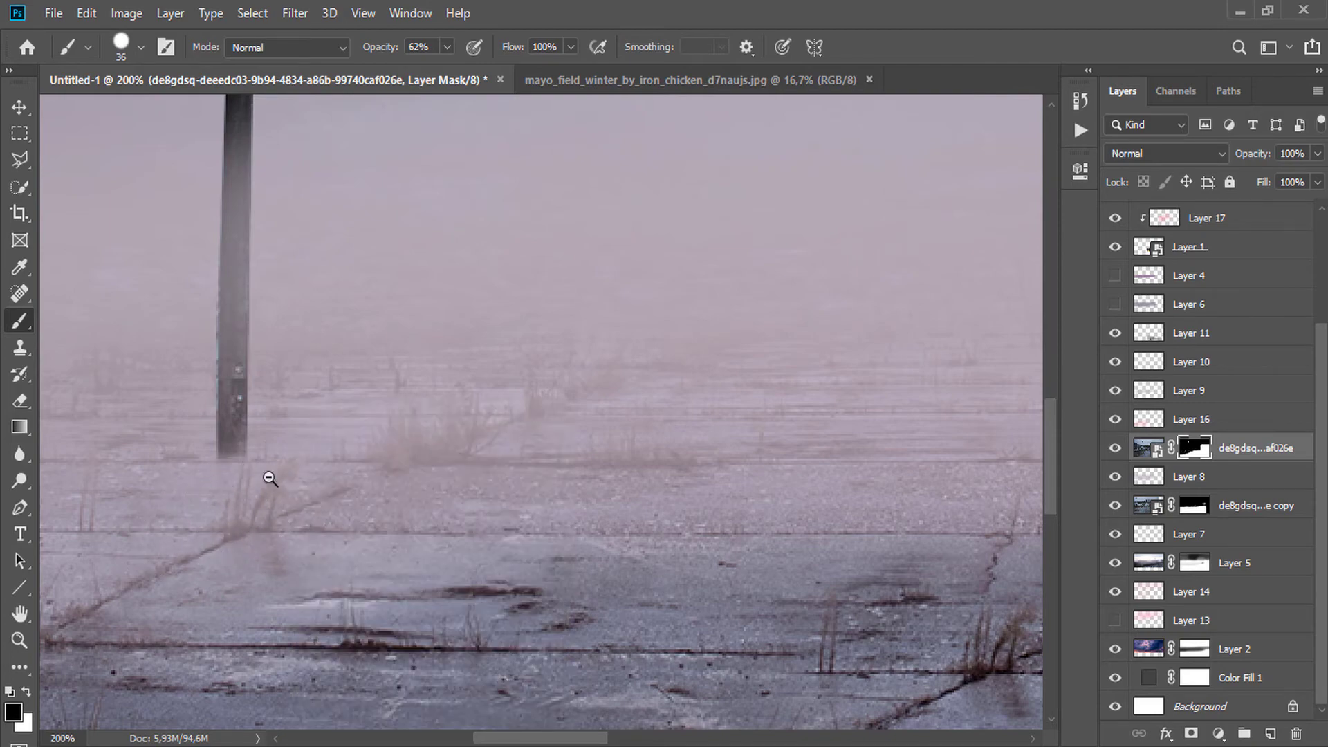
Mask out the blue fringe along the lamp post's bend and curved arm, using a 7 px black brush at 100% opacity
double_click(451, 438, "alt")
left_click(613, 167, "ctrl")
triple_click(550, 144, "ctrl")
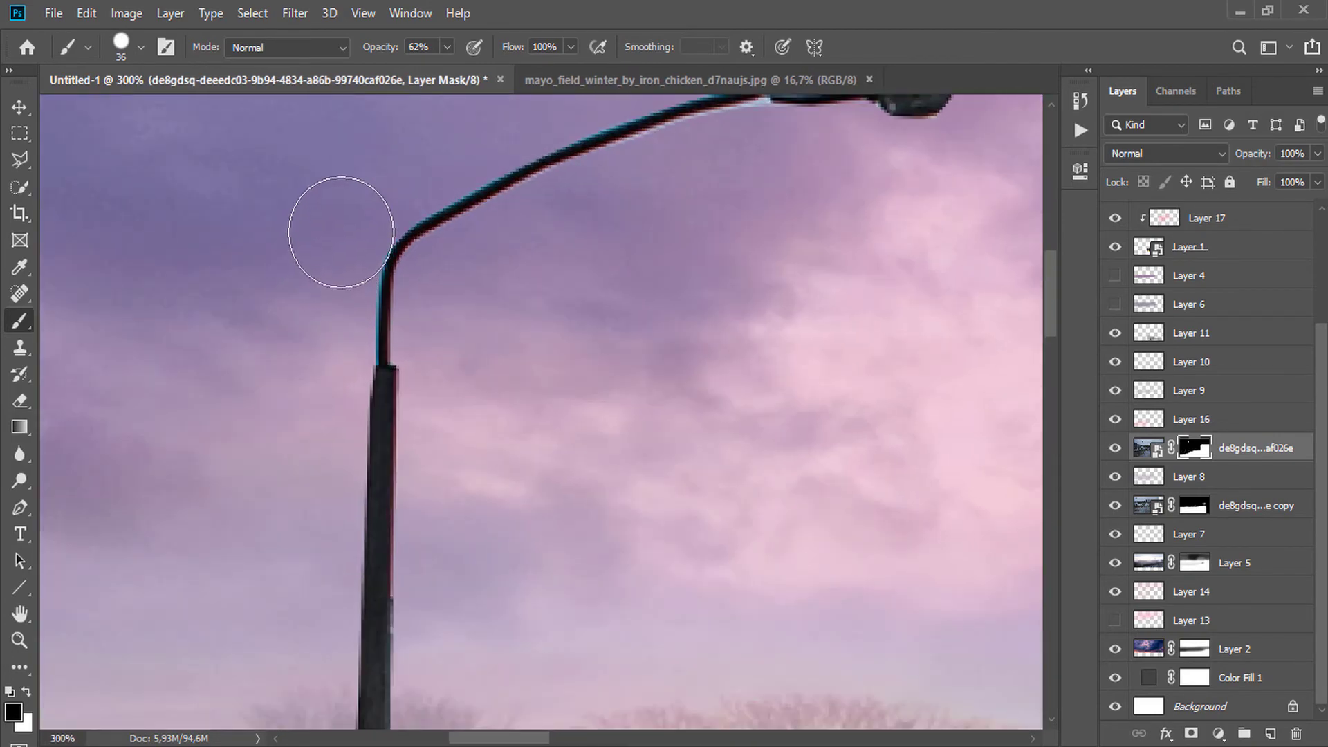
left_click_drag(446, 48, 491, 78)
mouse_move(340, 256)
left_mouse_down()
mouse_move(325, 309)
mouse_move(347, 235)
left_mouse_up()
scroll(787, 362, "up", 2)
right_click(786, 363)
left_click_drag(884, 356, 874, 354)
mouse_move(766, 227)
left_mouse_down()
mouse_move(713, 233)
mouse_move(586, 299)
left_mouse_up()
Restore the thin upper section of the lamp post on the mask with a 1 px white brush
key("x")
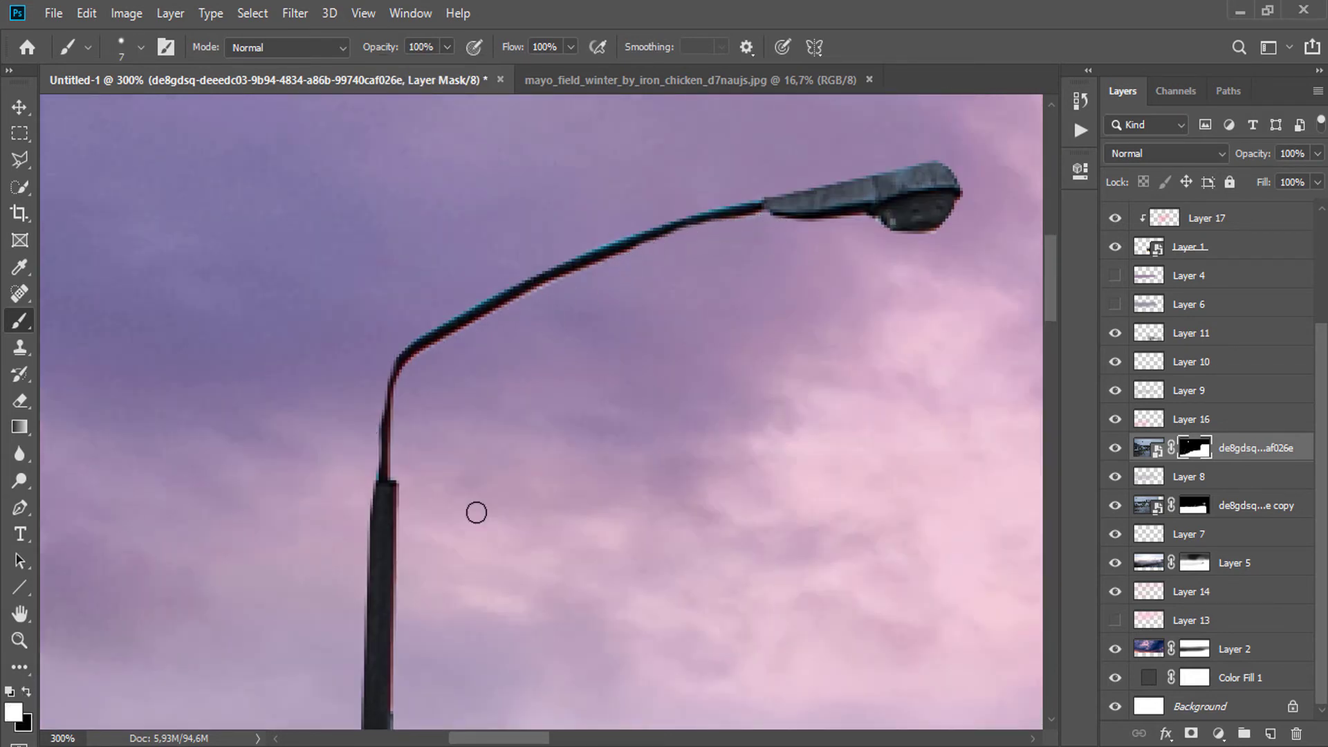
right_click(474, 511)
left_click_drag(588, 463, 583, 463)
left_click(385, 418)
scroll(446, 341, "down", 6)
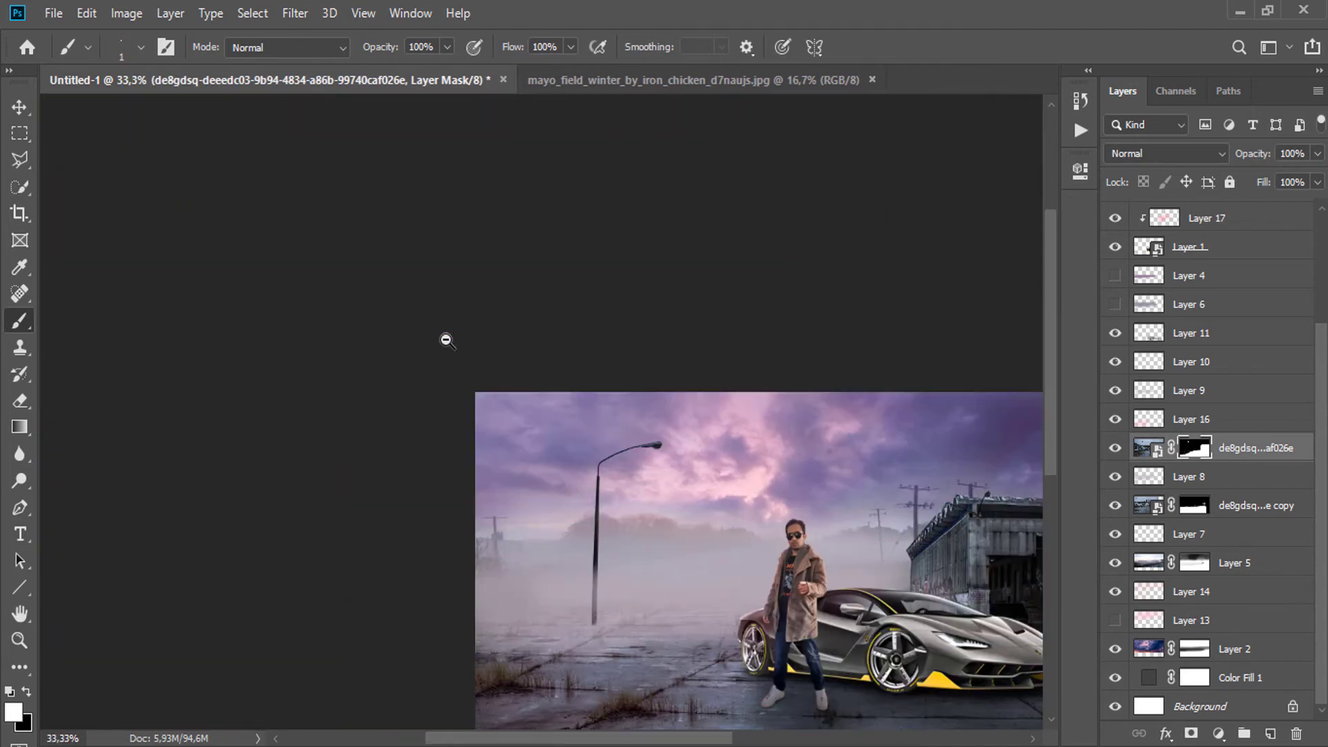
left_click_drag(714, 459, 558, 344)
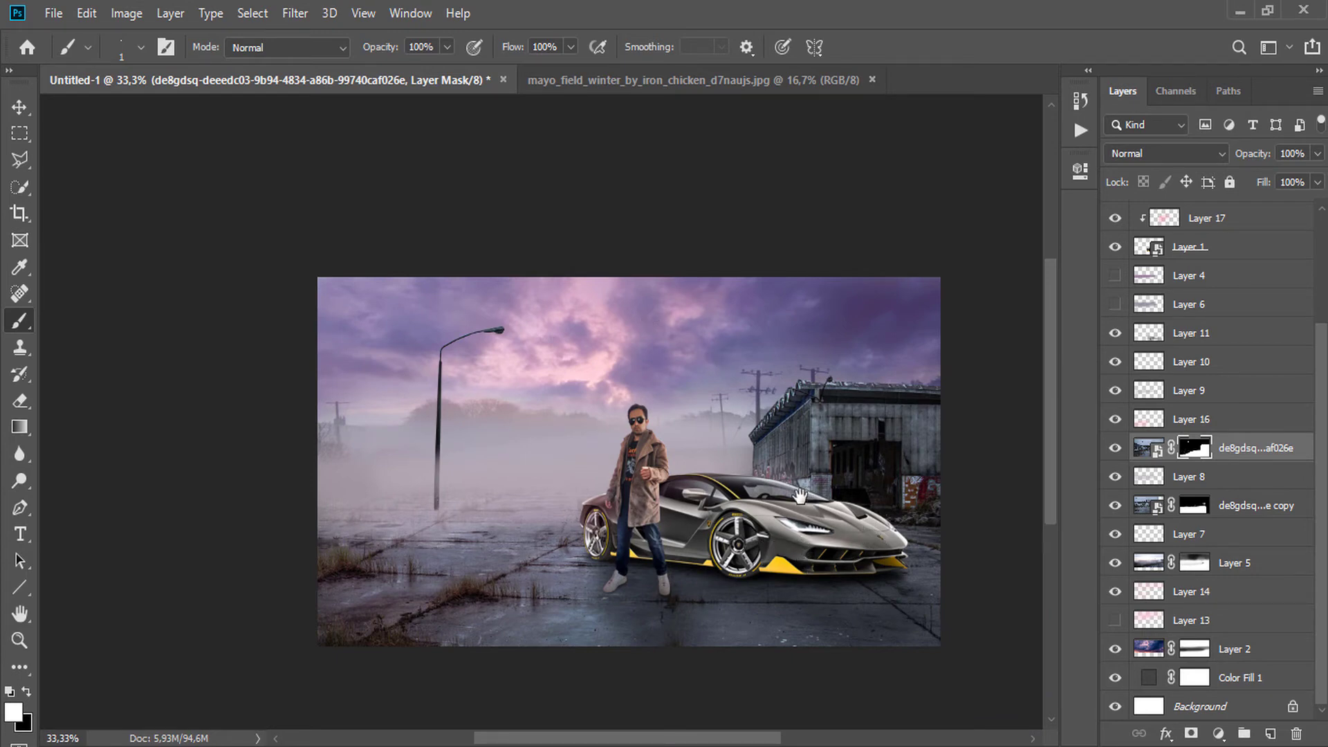
left_click_drag(800, 496, 795, 495)
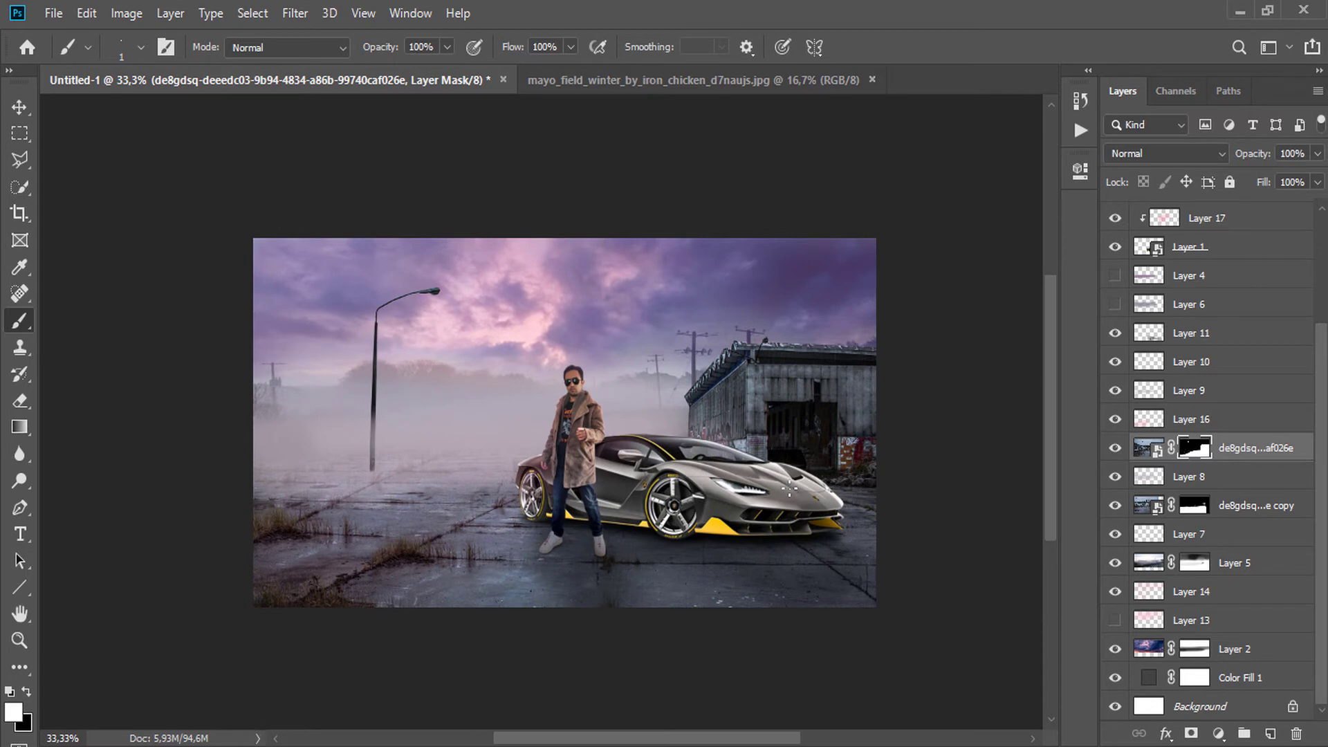
Stamp all visible layers into a new layer directly above the Hue/Saturation 1 adjustment
scroll(1270, 302, "up", 5)
left_click(1245, 274)
key("ctrl+shift+alt+e")
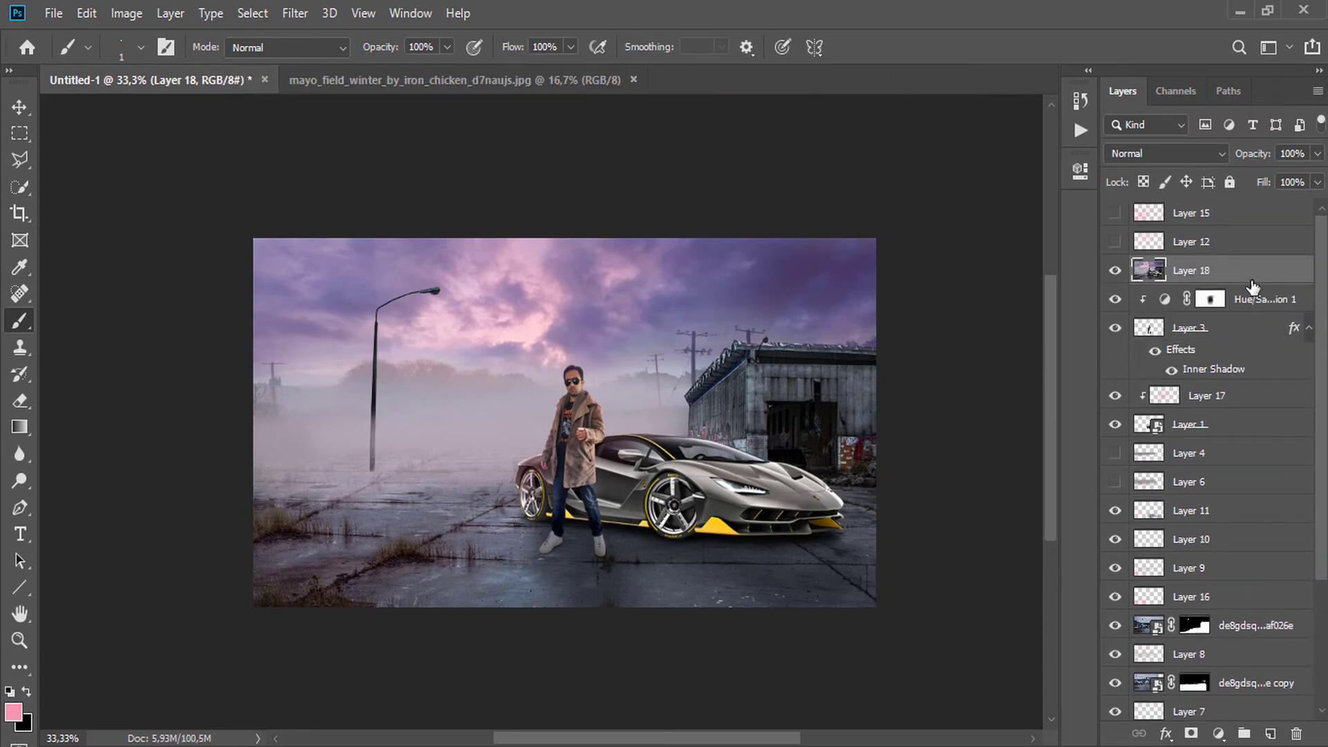
Open the merged layer in the Camera Raw filter and set Sharpening to 34 and Noise Reduction to 6
left_click(295, 12)
left_click(326, 174)
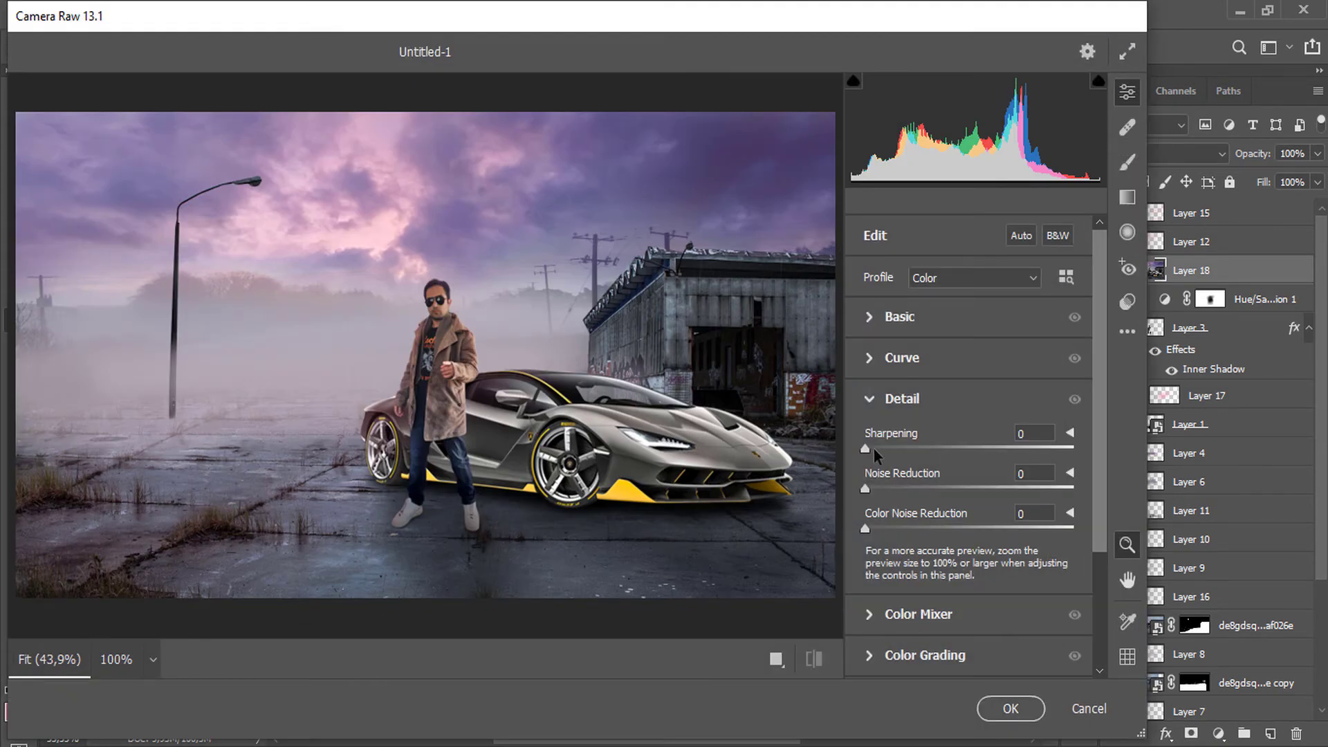
left_click_drag(874, 448, 911, 450)
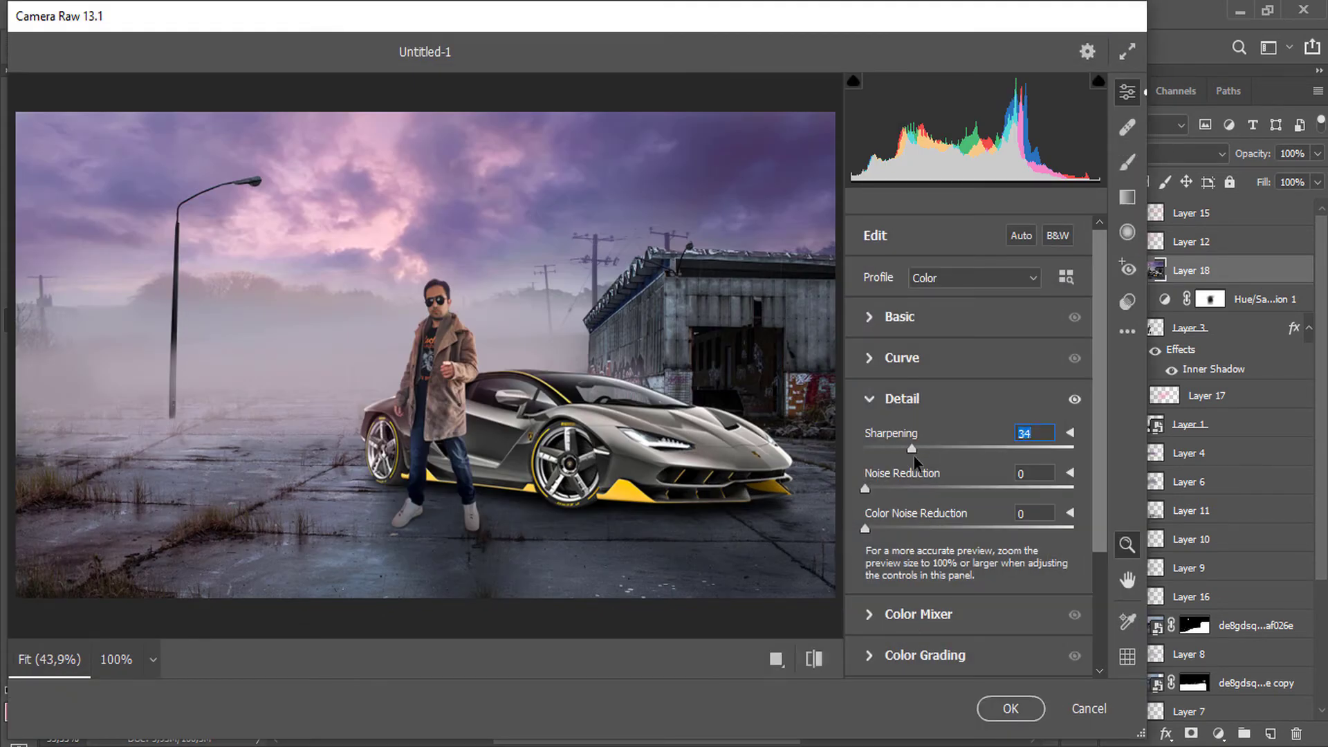
left_click_drag(865, 488, 881, 491)
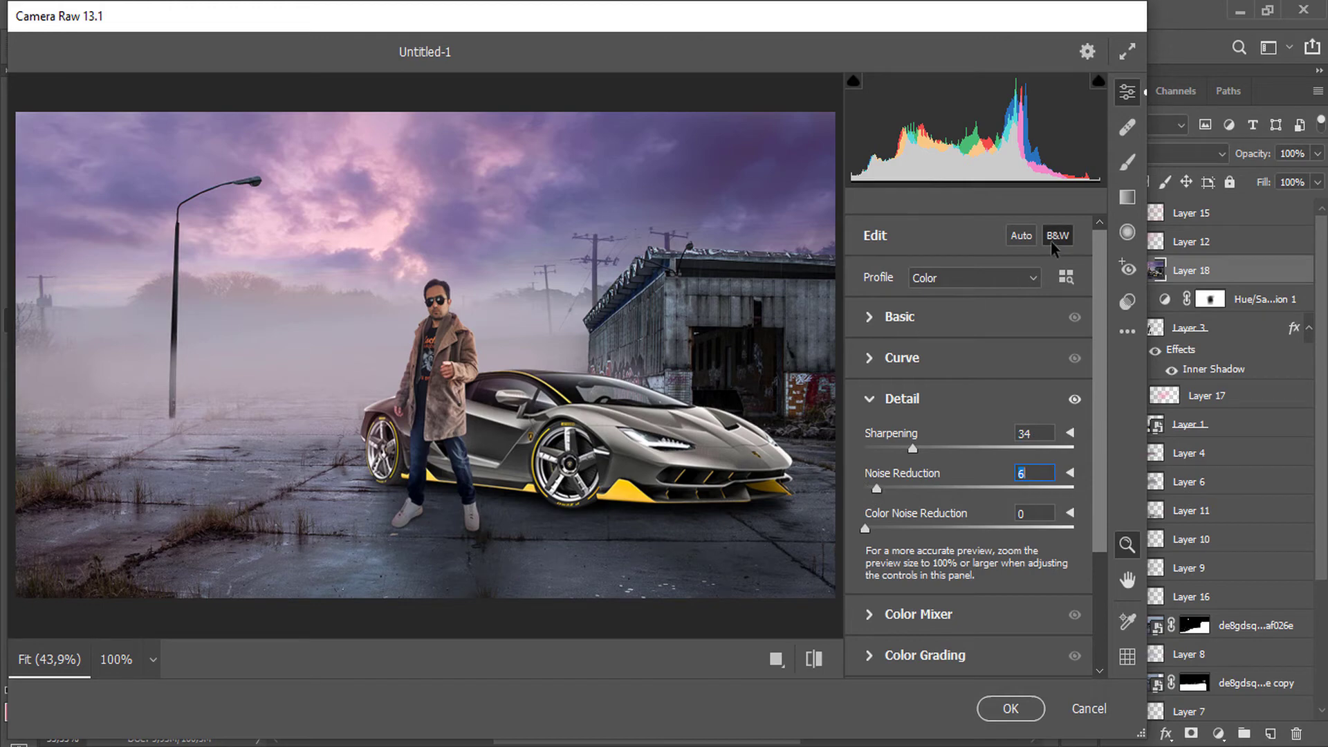
scroll(878, 448, "down", 4)
scroll(878, 471, "up", 4)
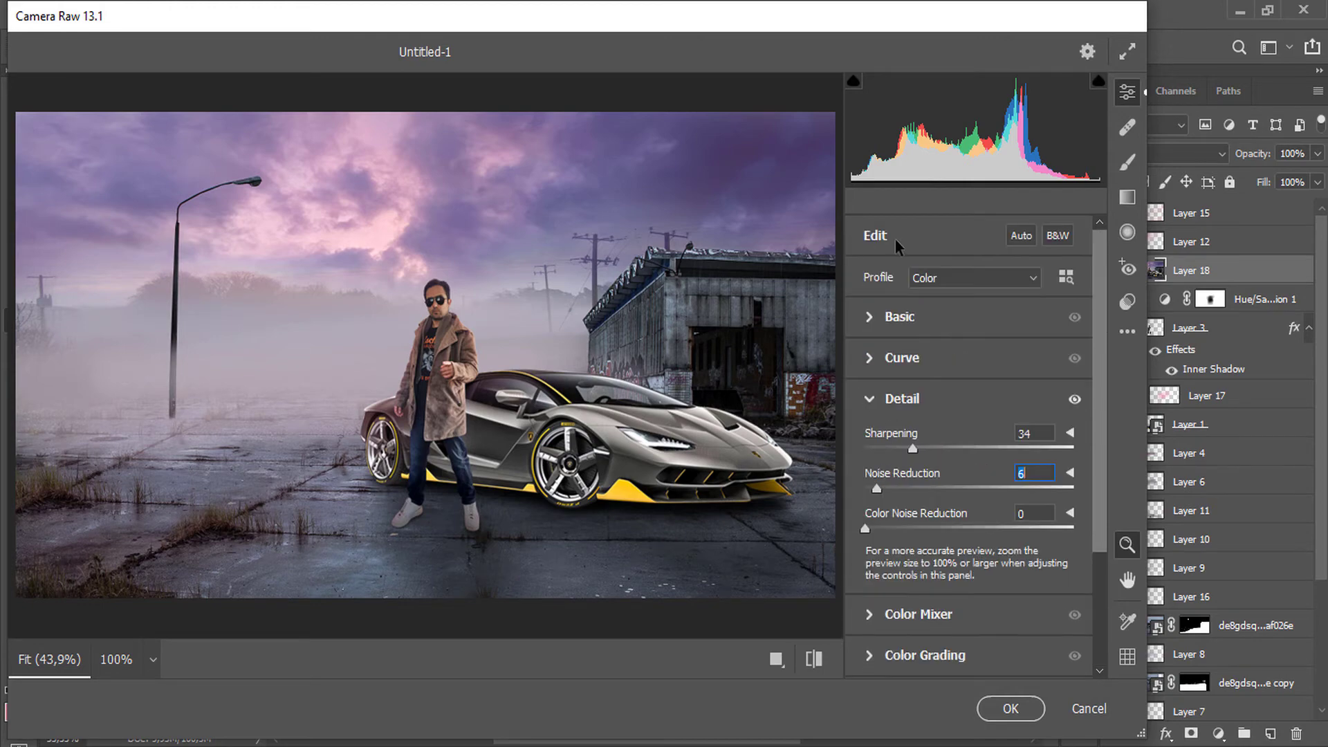
Set the basic tones to Contrast +26, Highlights -66, Shadows +68, Whites -100 and Blacks +16
left_click(871, 316)
left_click_drag(969, 428, 897, 461)
left_click_drag(970, 489, 1040, 490)
left_click_drag(969, 520, 858, 526)
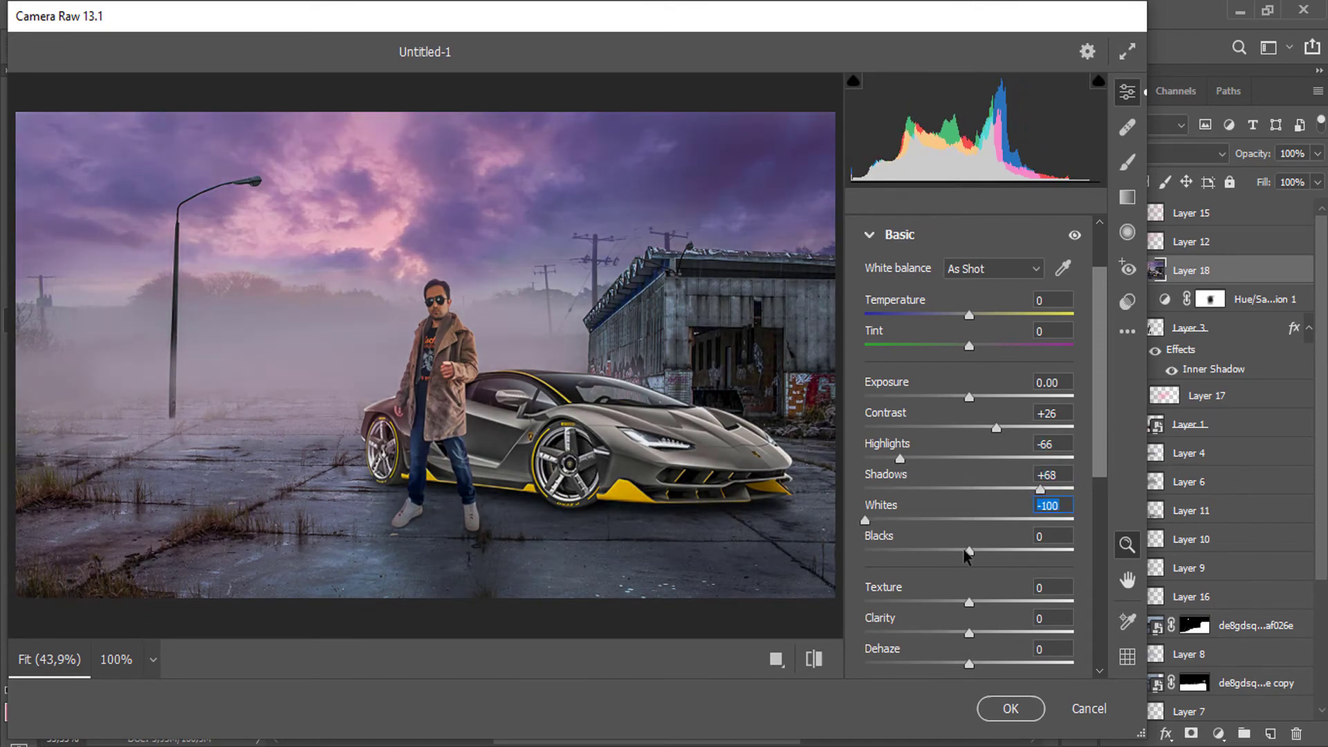
mouse_move(967, 551)
left_mouse_down()
mouse_move(944, 551)
mouse_move(984, 549)
left_mouse_up()
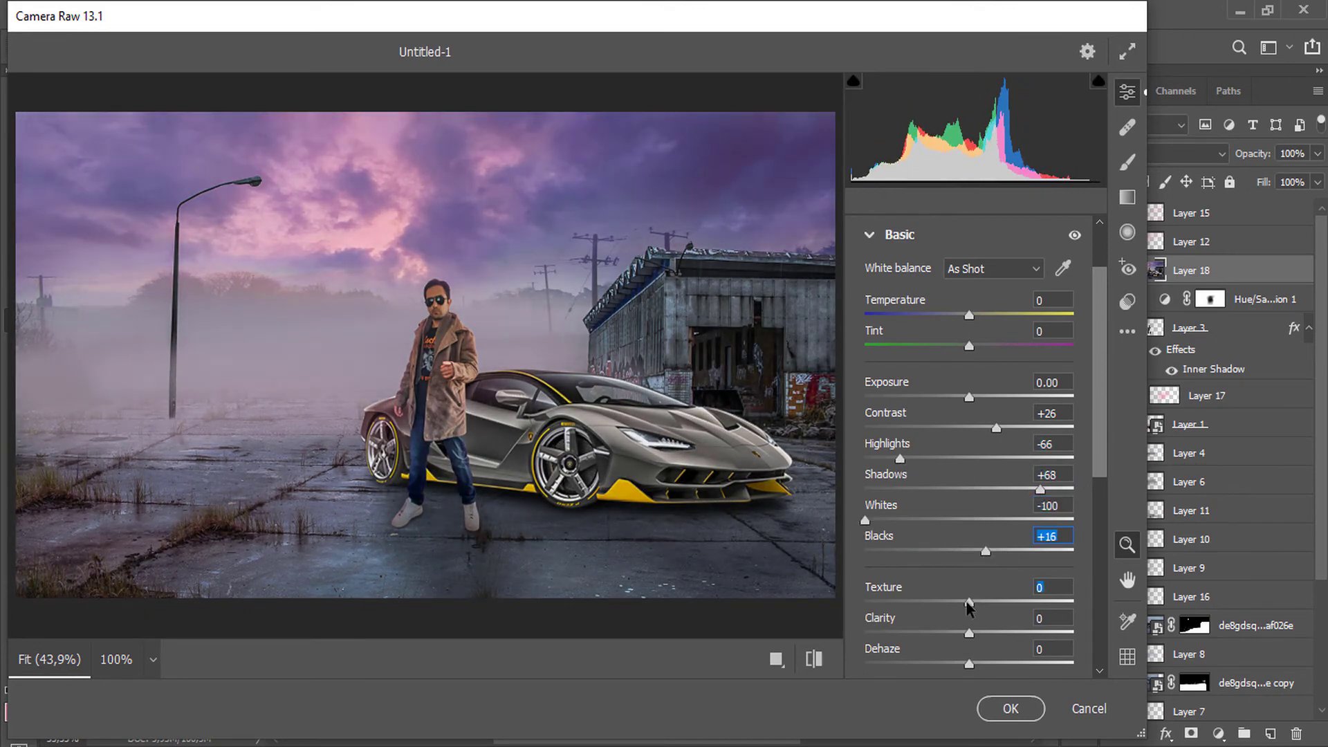
Set Texture to +14, Clarity to +19, Dehaze to +5, Vibrance to -5 and Saturation to +7
mouse_move(968, 608)
left_mouse_down()
mouse_move(1031, 593)
mouse_move(977, 608)
left_mouse_up()
left_click_drag(969, 664, 995, 634)
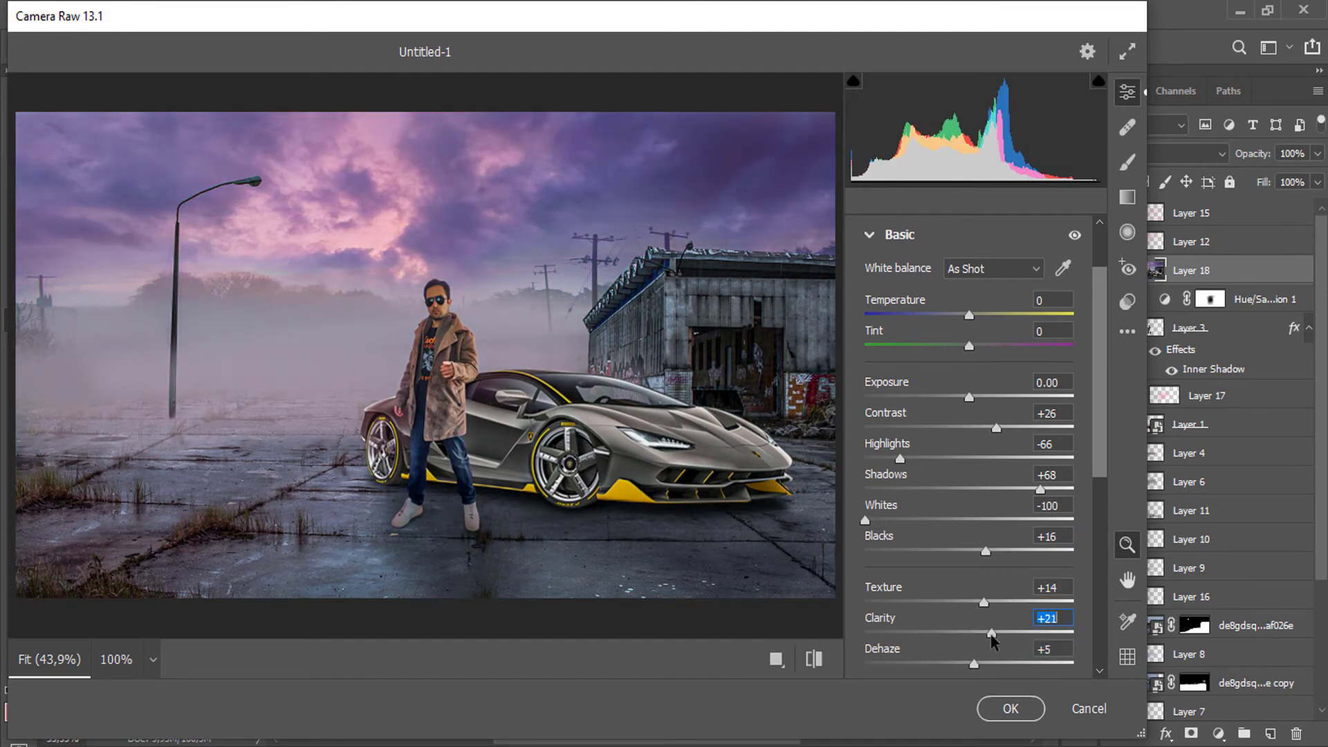
scroll(949, 597, "down", 4)
mouse_move(967, 565)
left_mouse_down()
mouse_move(1010, 568)
mouse_move(1003, 599)
mouse_move(993, 567)
mouse_move(977, 600)
mouse_move(978, 573)
mouse_move(963, 576)
left_mouse_up()
scroll(941, 577, "down", 2)
scroll(940, 580, "down", 2)
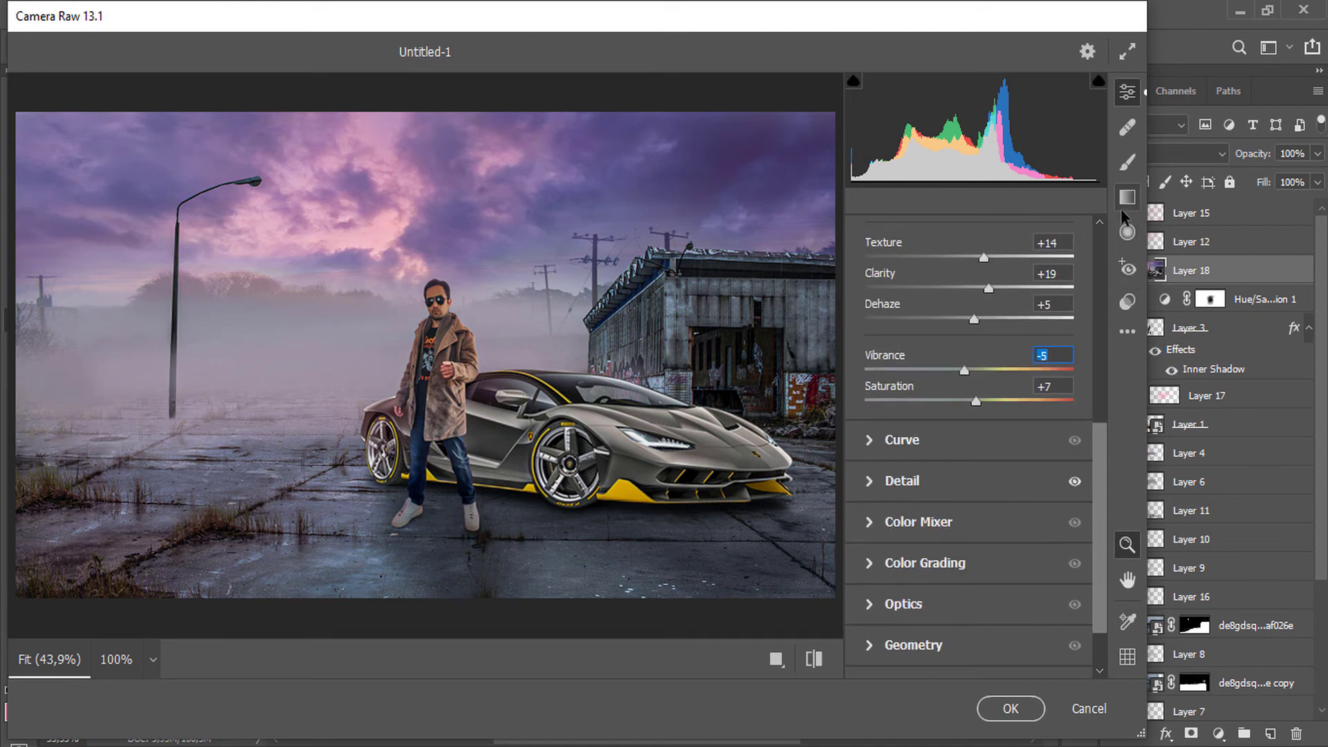
Paint a warming Adjustment Brush edit over the bright pink part of the sky, then reduce the brush size to 15
key("k")
mouse_move(349, 170)
left_mouse_down()
mouse_move(346, 190)
mouse_move(332, 178)
mouse_move(420, 149)
mouse_move(222, 107)
mouse_move(593, 122)
mouse_move(82, 173)
mouse_move(83, 207)
mouse_move(136, 172)
mouse_move(344, 114)
mouse_move(148, 136)
left_mouse_up()
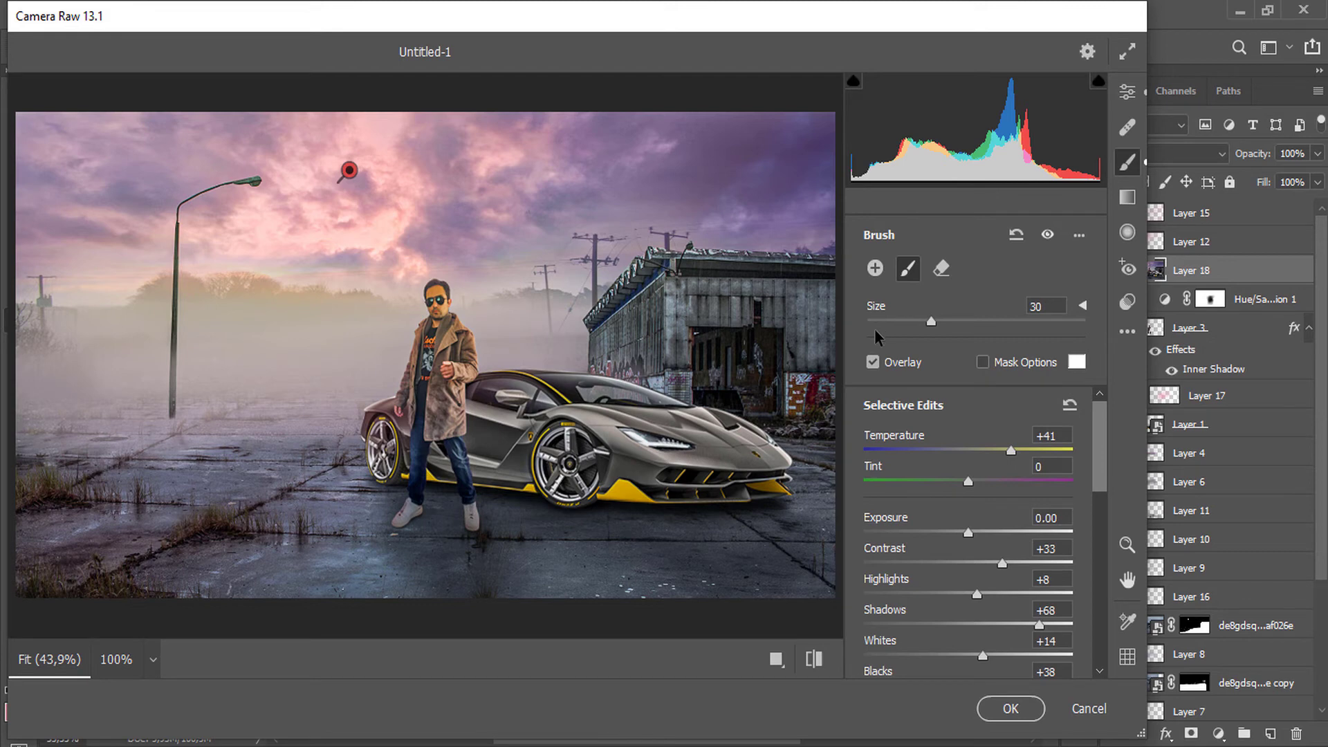
left_click_drag(349, 171, 298, 129)
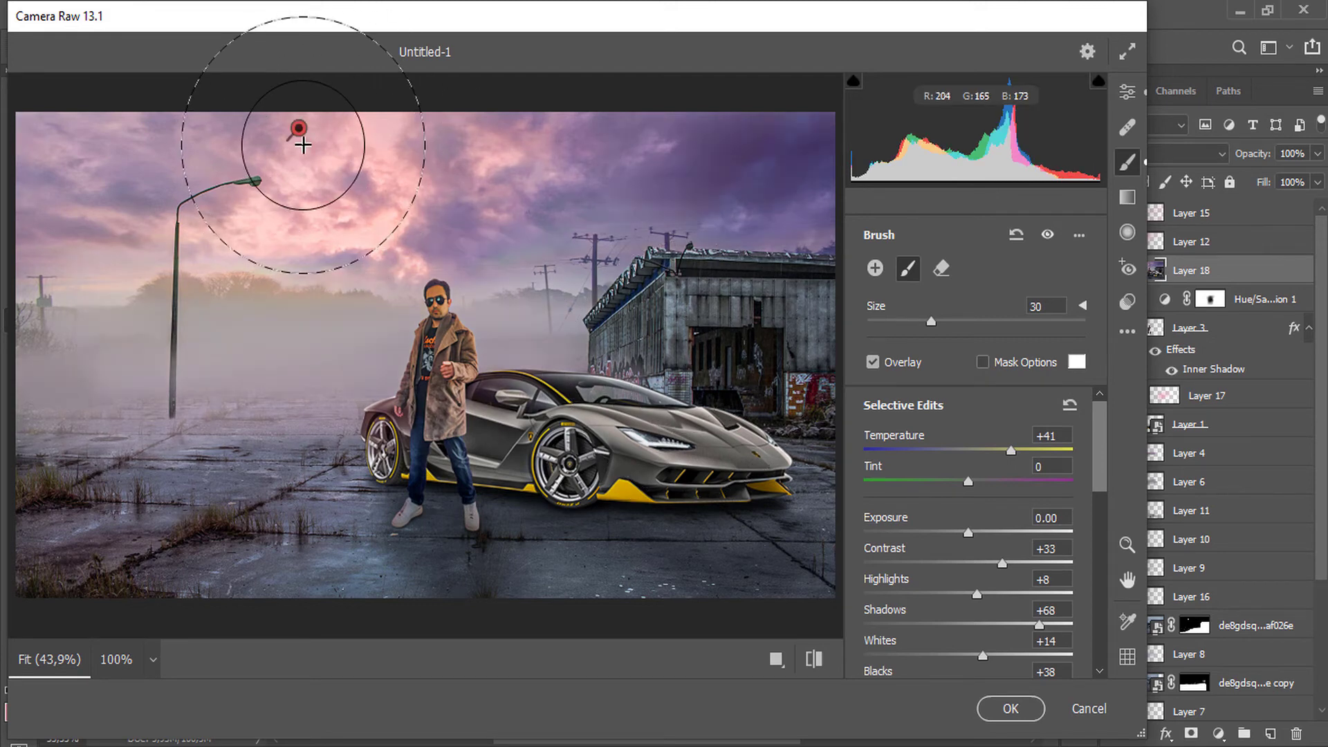
key("bracketleft")
key("bracketleft")
key("bracketleft")
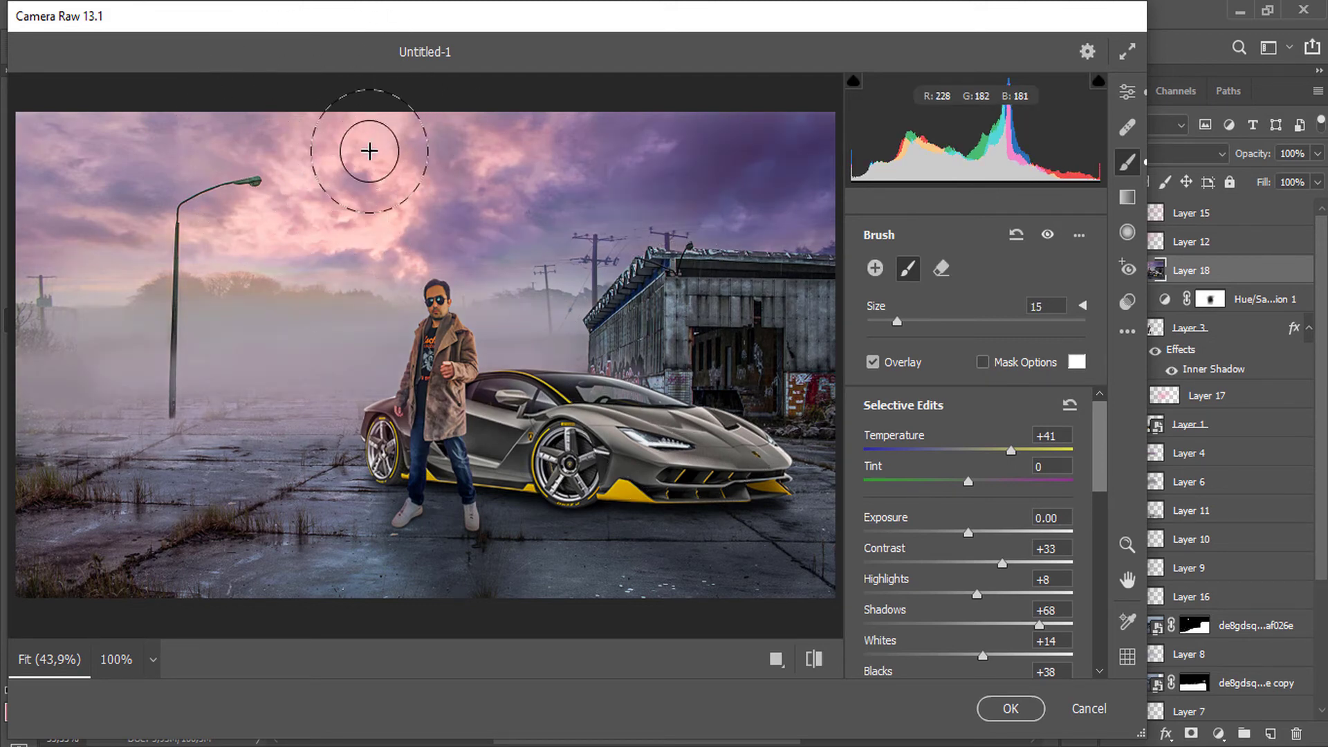
Set the sky brush edit's Temperature to +53 and Contrast to +20, and apply the Camera Raw filter
left_click_drag(1010, 450, 1073, 451)
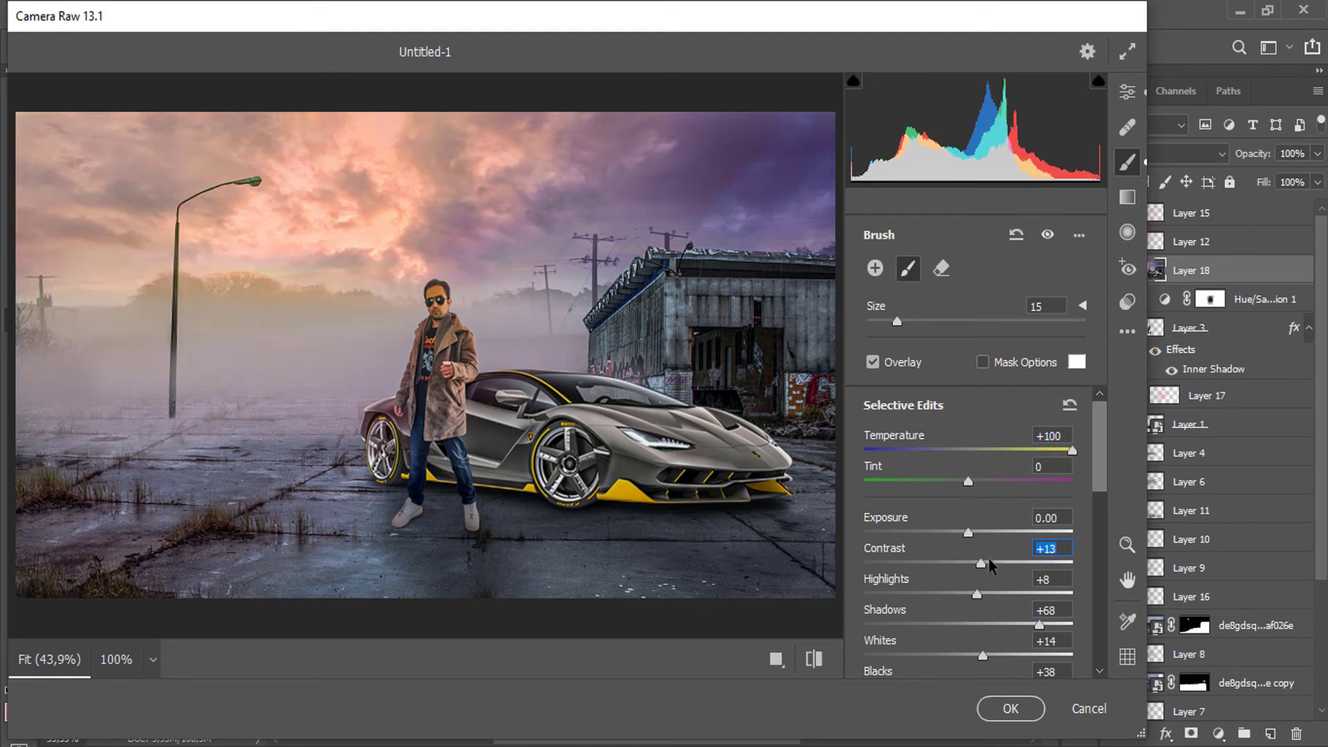
mouse_move(1003, 566)
left_mouse_down()
mouse_move(992, 563)
mouse_move(1059, 533)
mouse_move(968, 554)
mouse_move(988, 563)
left_mouse_up()
left_click_drag(1072, 450, 1022, 473)
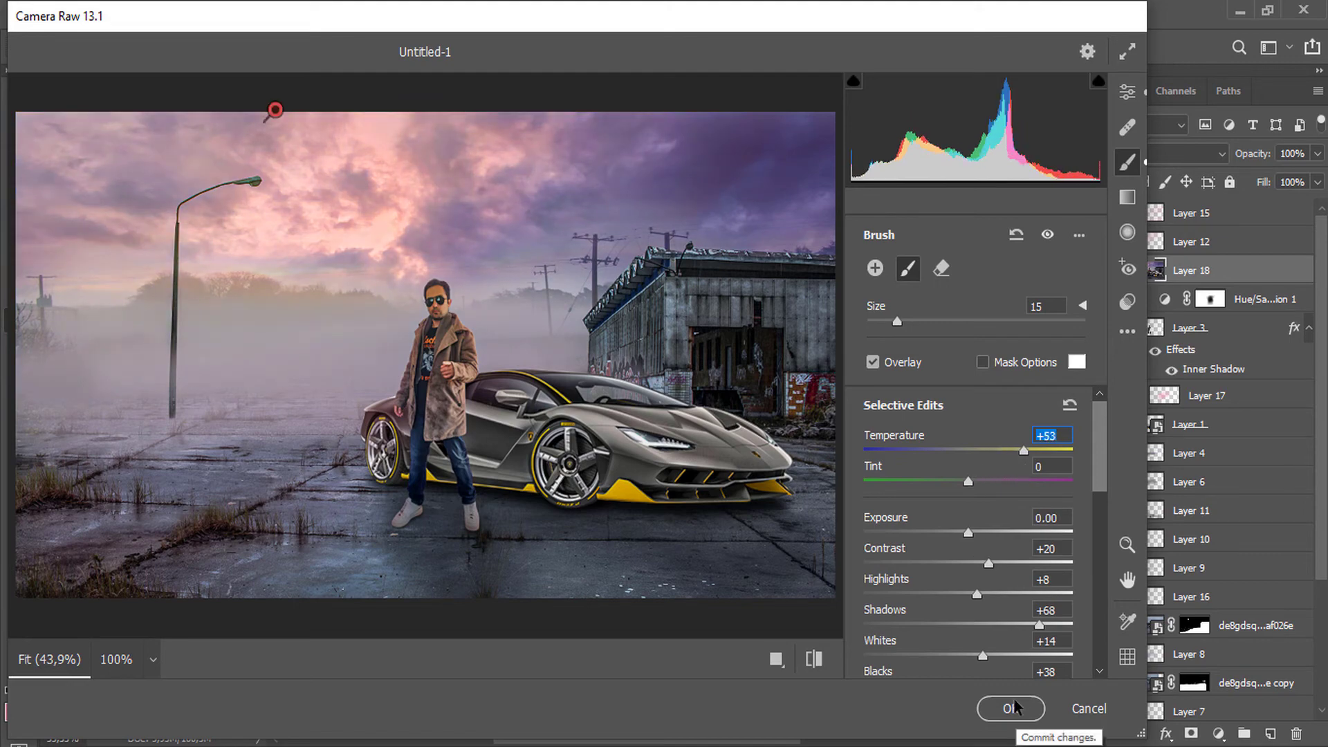
left_click(1011, 707)
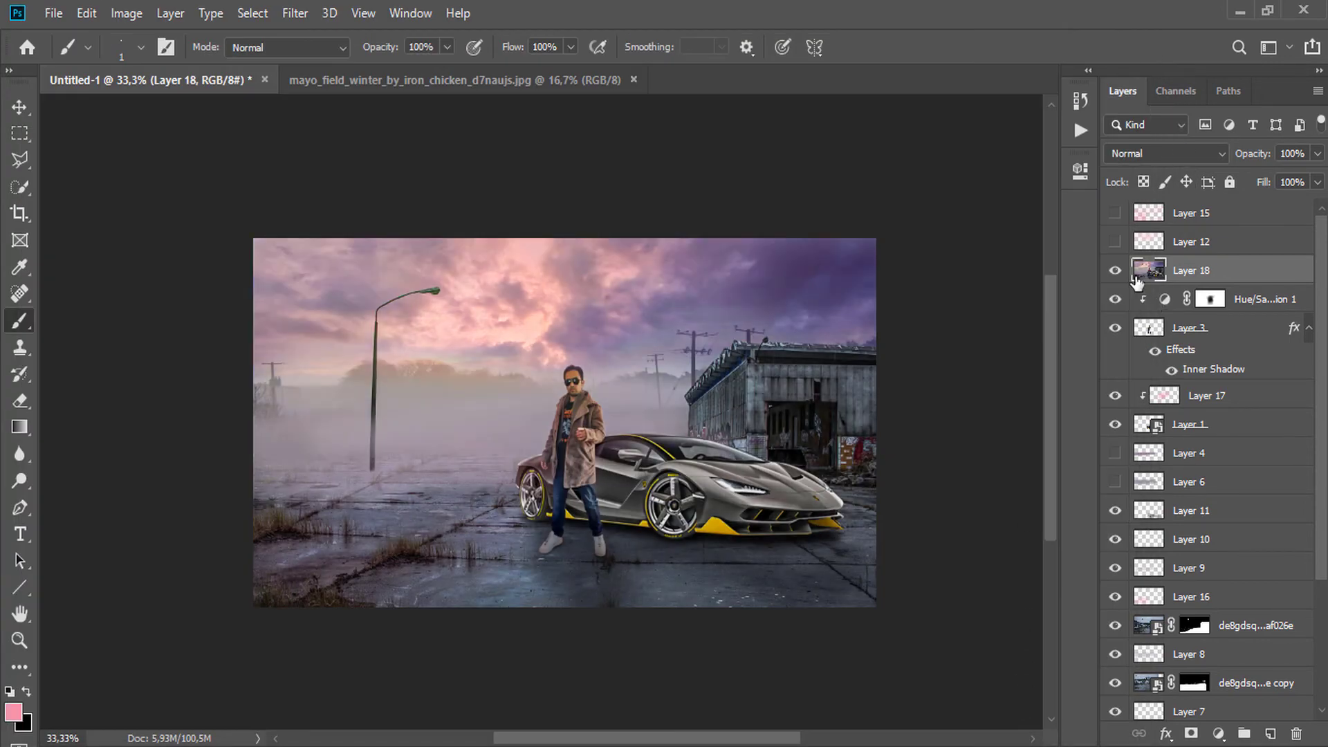
Add a Color Balance adjustment above Layer 18 and shift its midtones toward cyan and slightly toward blue
left_click(1218, 733)
left_click(1225, 551)
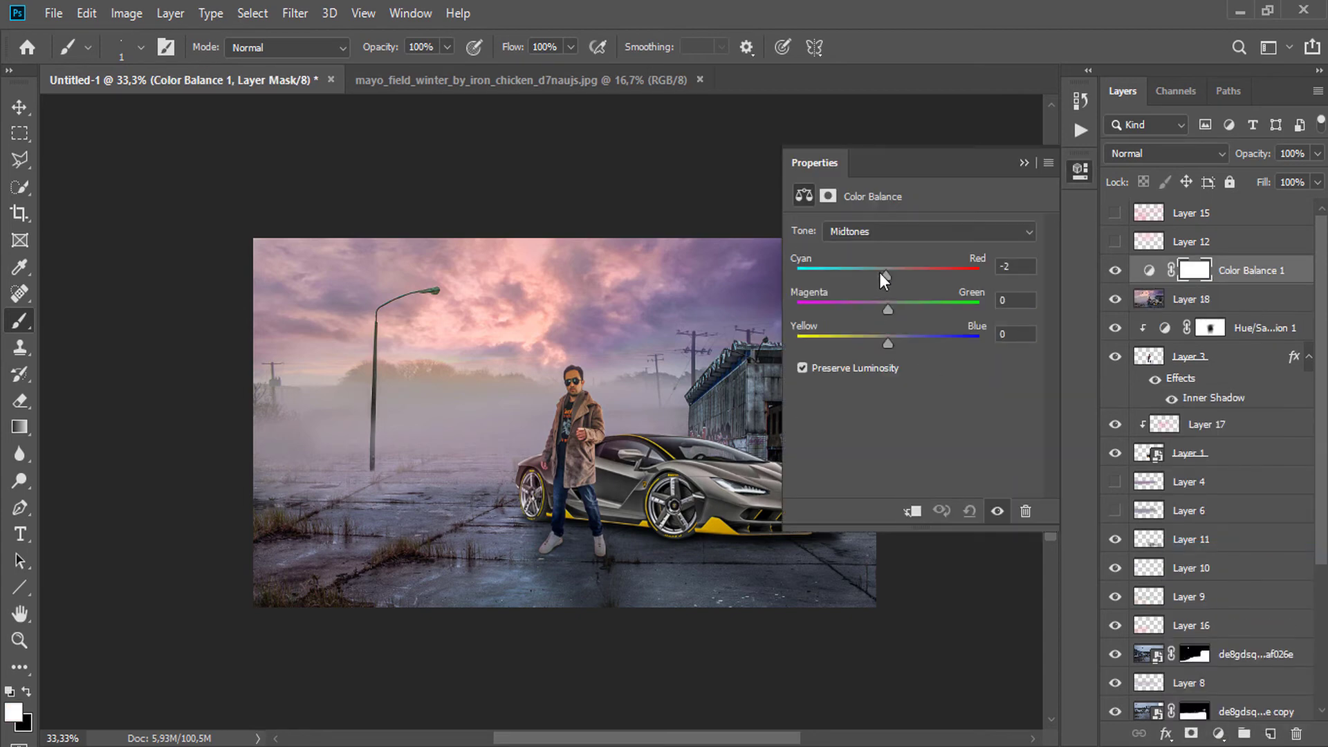
left_click_drag(858, 275, 863, 274)
mouse_move(887, 344)
left_mouse_down()
mouse_move(874, 344)
mouse_move(877, 317)
mouse_move(890, 343)
left_mouse_up()
left_click_drag(862, 275, 855, 276)
left_click(1024, 162)
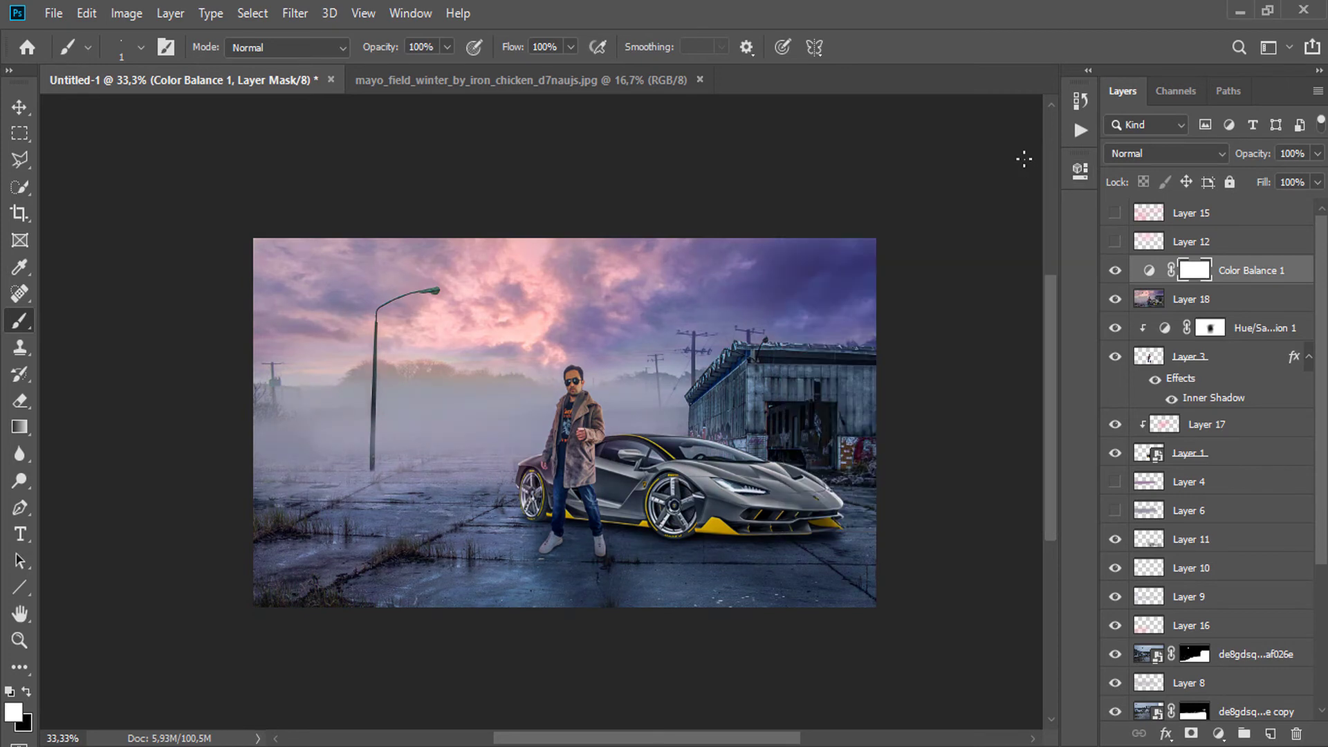
Add a Selective Color adjustment and, for Yellows, set Cyan to +99, reduce Yellow and raise Magenta
left_click(1219, 733)
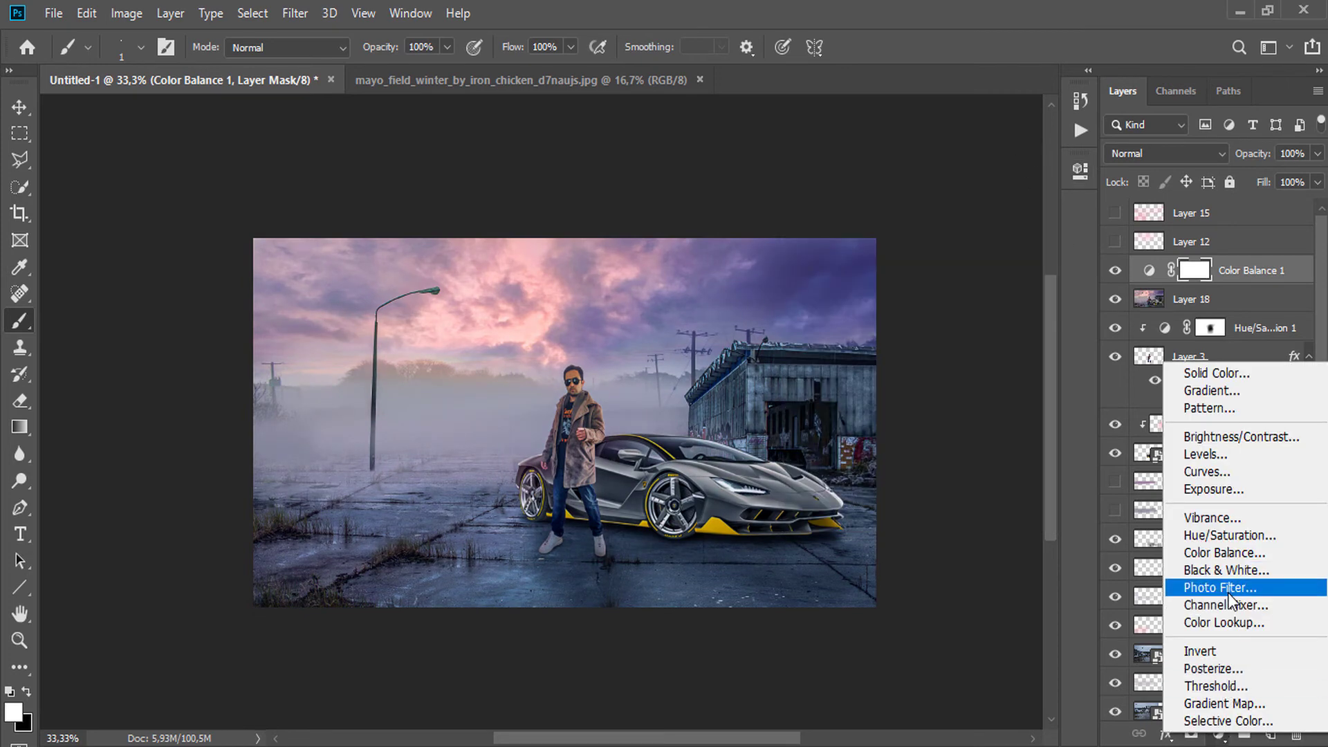
left_click(1228, 720)
left_click(899, 252)
left_click(873, 275)
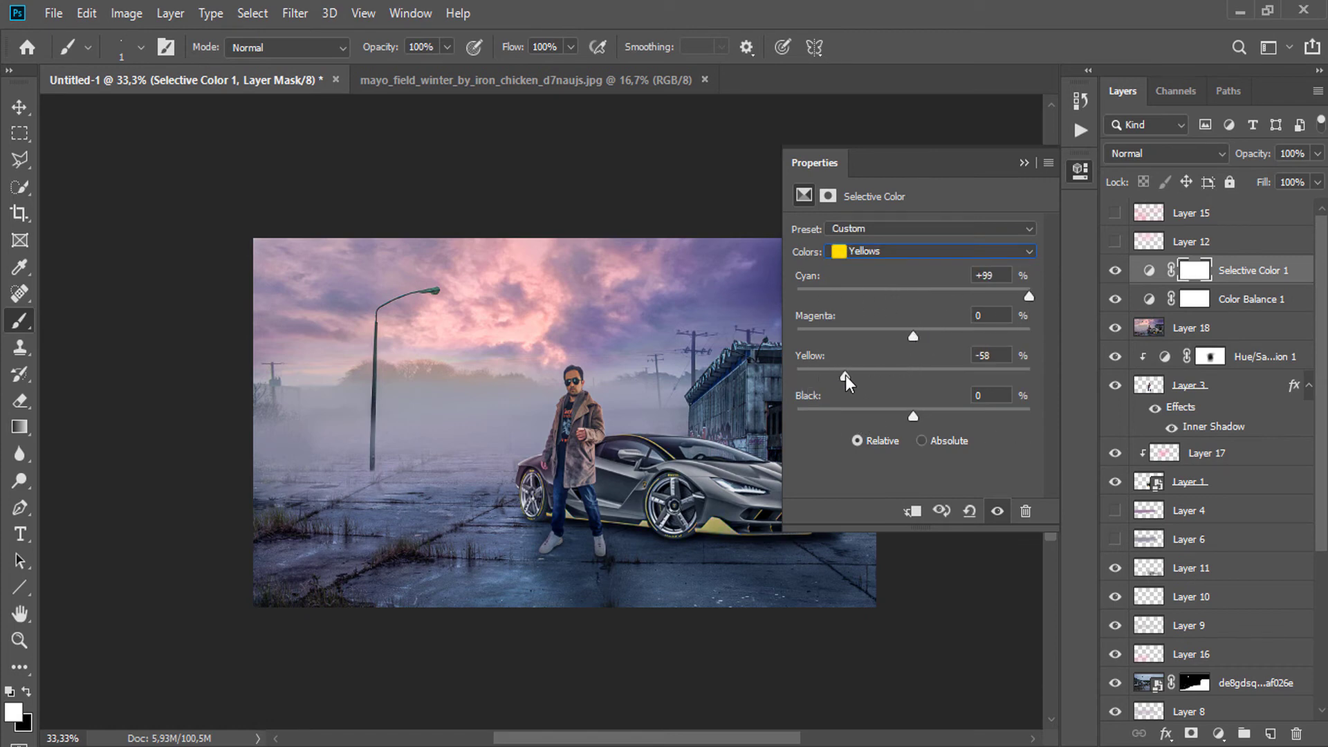
left_click_drag(846, 377, 850, 377)
left_click_drag(913, 337, 940, 339)
For Reds in the Selective Color adjustment, set Cyan to -86, Magenta to +62, Yellow to +84 and Black to +37
left_click(935, 251)
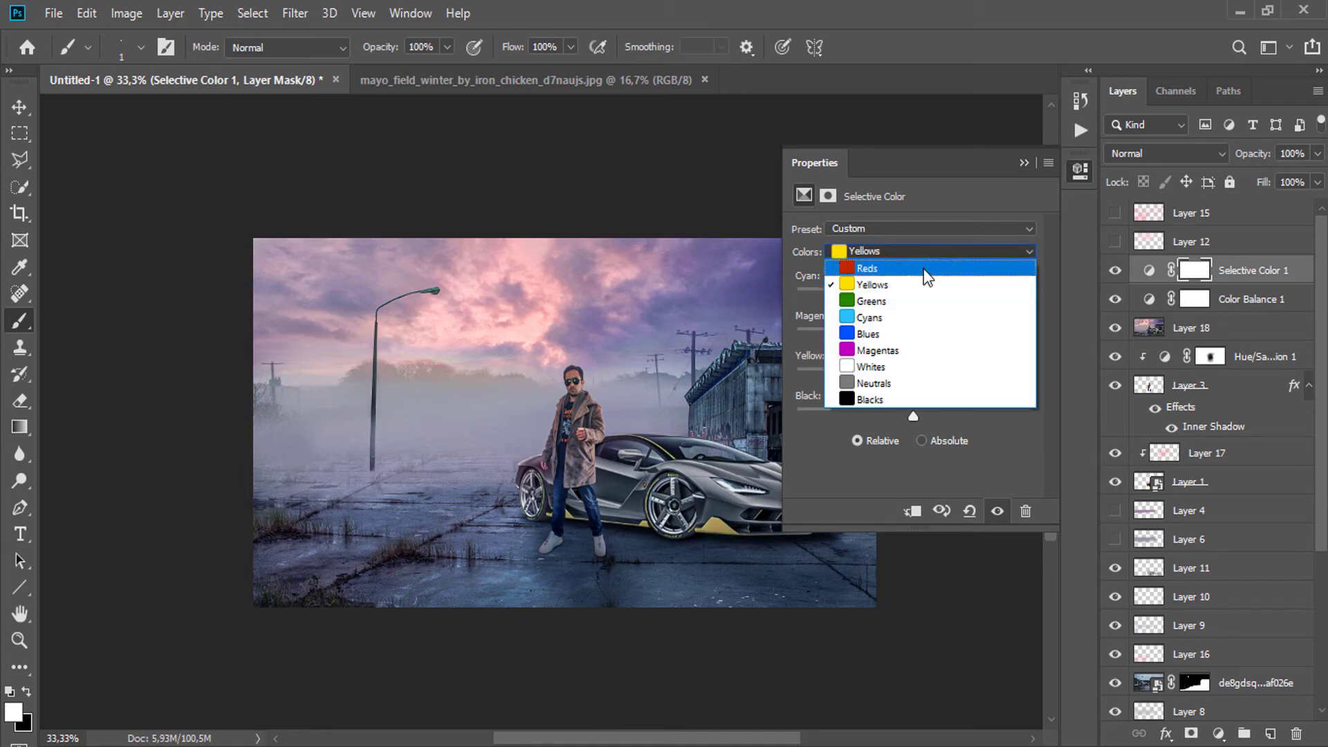
left_click(926, 274)
left_click_drag(913, 297, 813, 299)
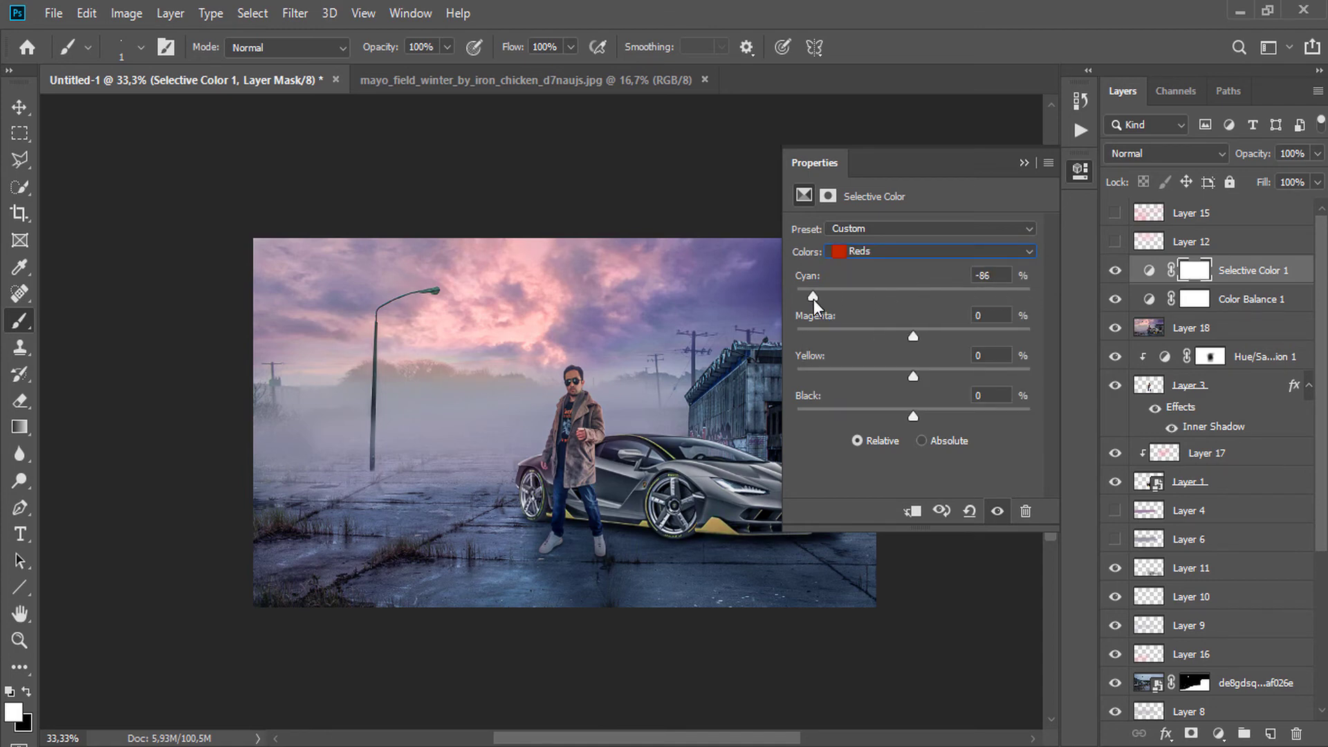
mouse_move(969, 335)
left_mouse_down()
mouse_move(787, 343)
mouse_move(946, 339)
left_mouse_up()
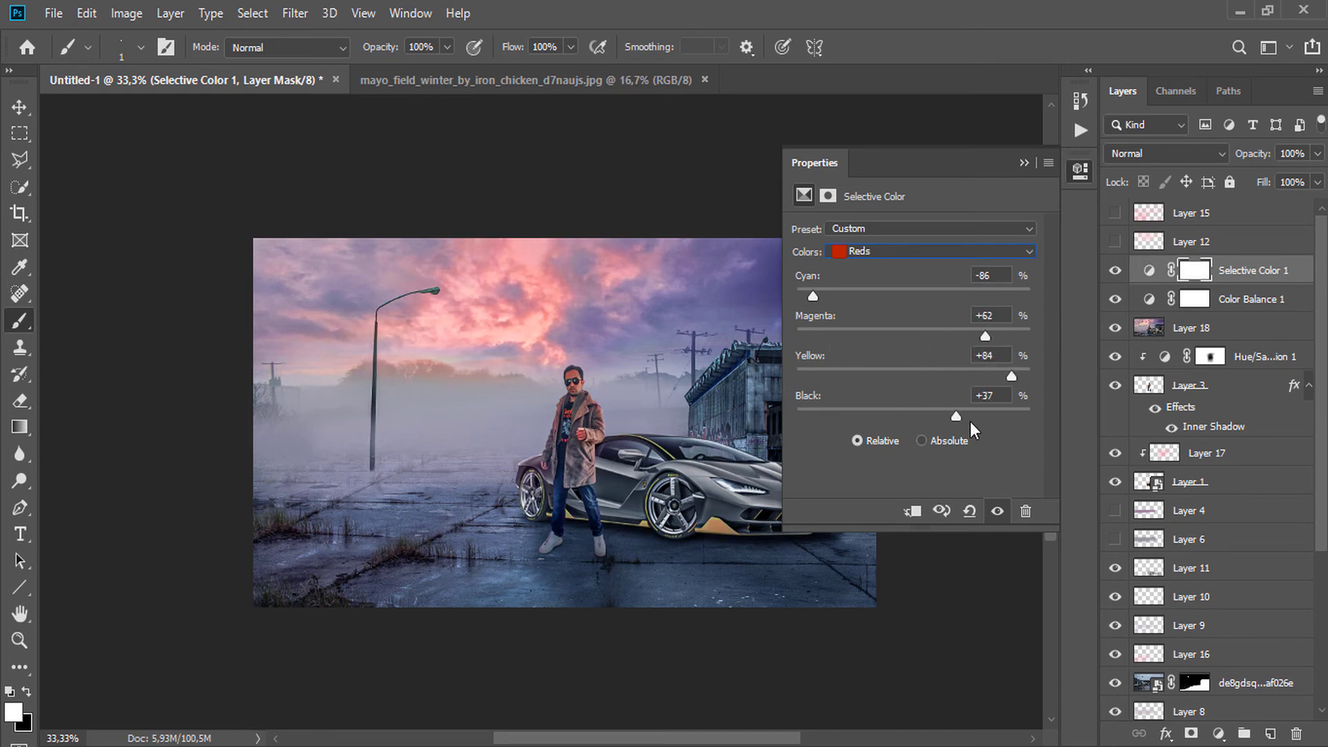
left_click(1080, 171)
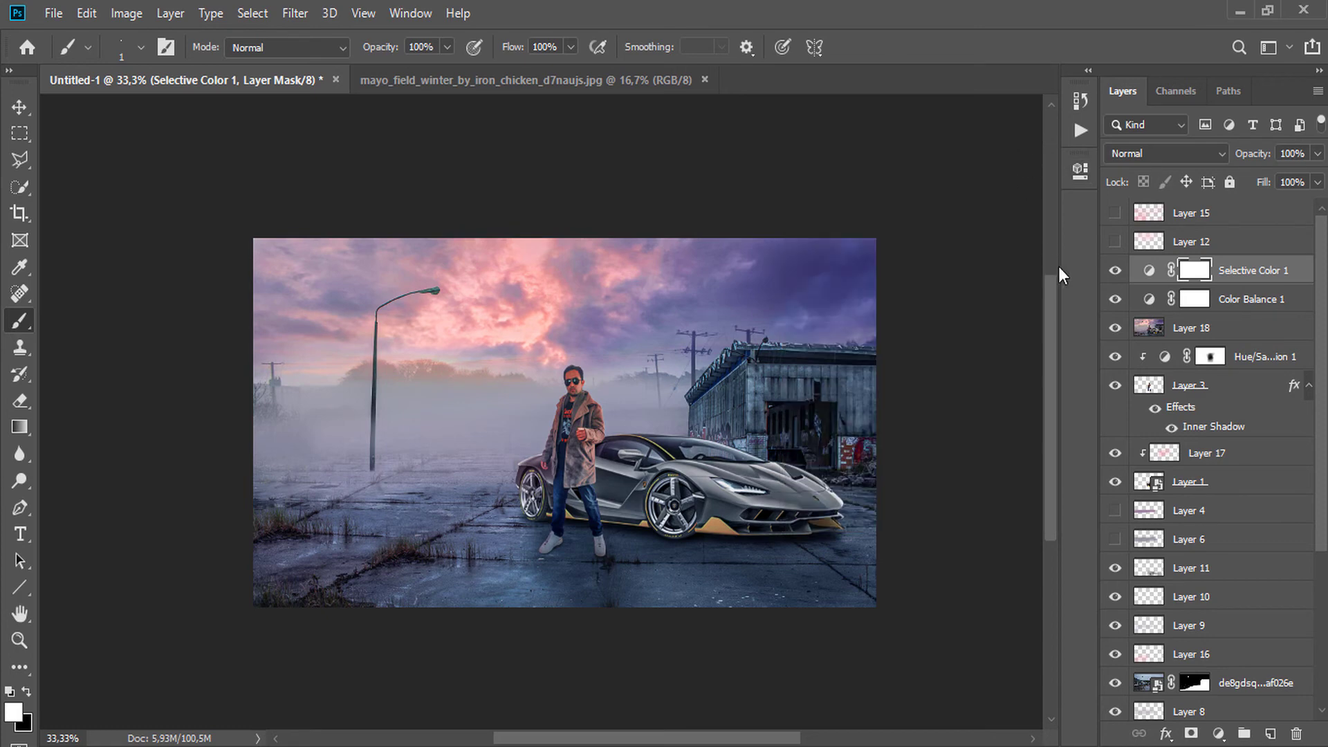
Mask the Selective Color effect off the man's face with a soft round black brush, and set the brush size to 86 px
left_click(26, 692)
right_click(587, 387)
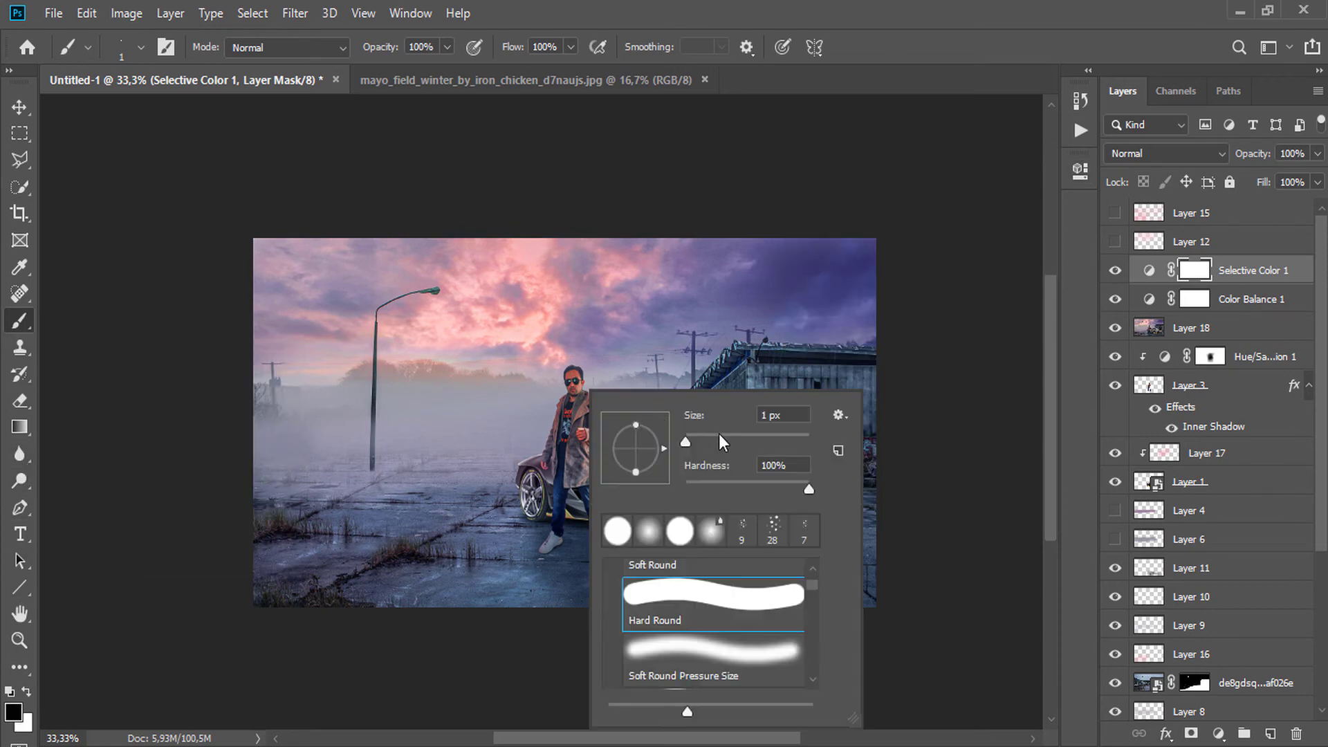
left_click(722, 440)
left_click(673, 646)
left_click_drag(574, 388, 587, 386)
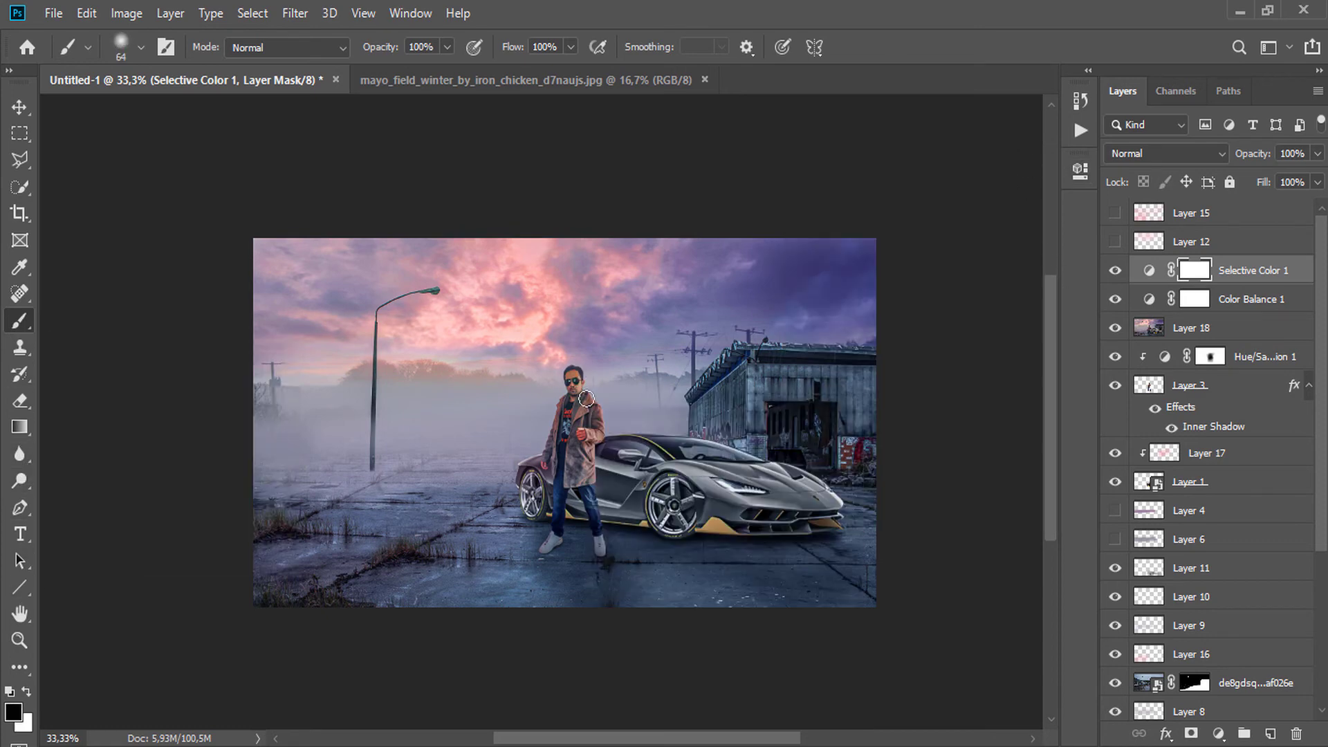
right_click(777, 408)
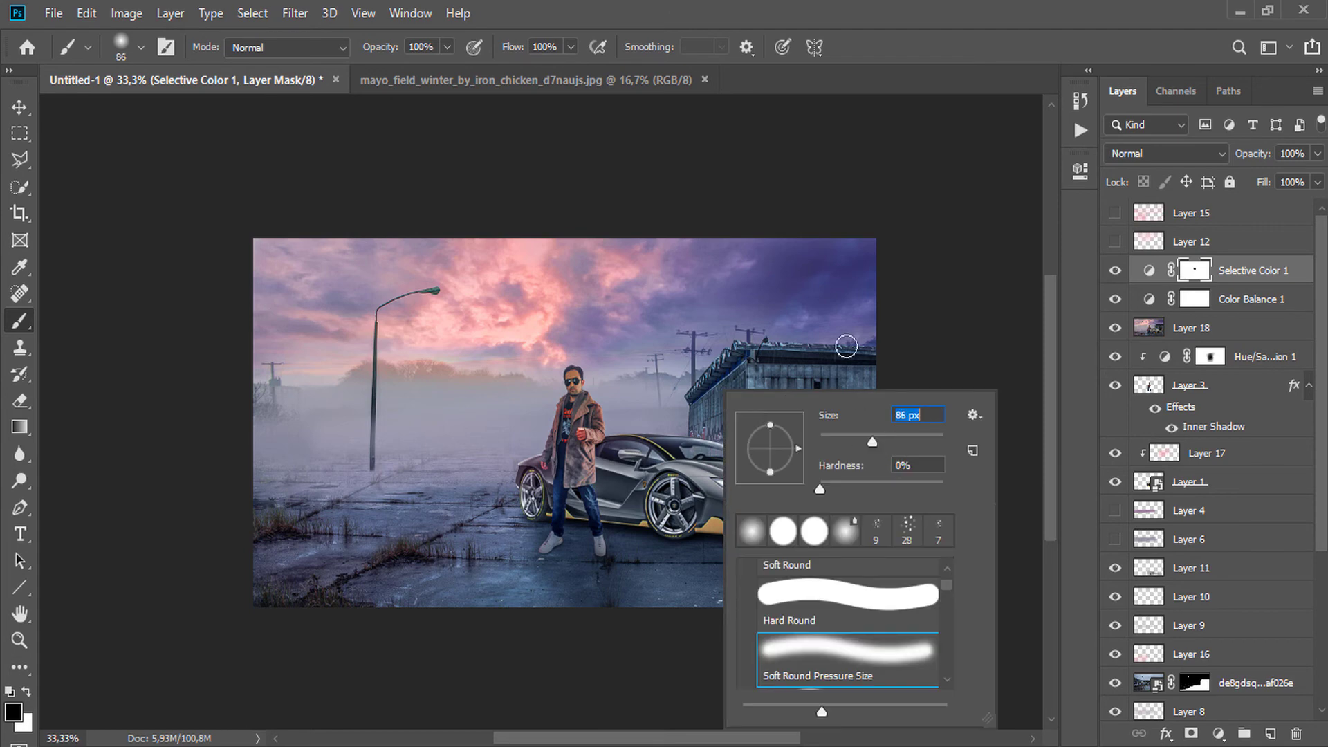
Add a Color Lookup adjustment, try several 3DLUT files including FoggyNight.3DL, and settle on LateSunset.3DL
left_click(1219, 733)
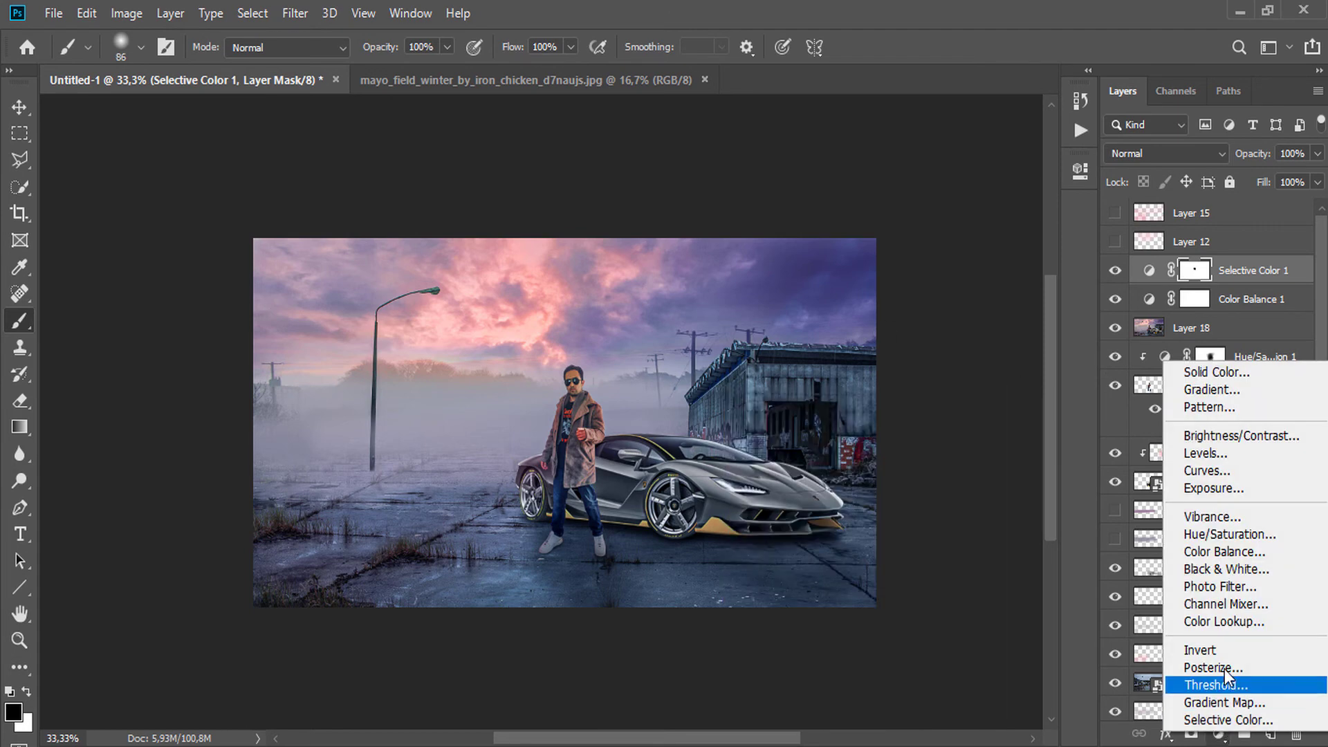
left_click(1221, 619)
left_click(939, 233)
left_click(939, 216)
left_click(940, 228)
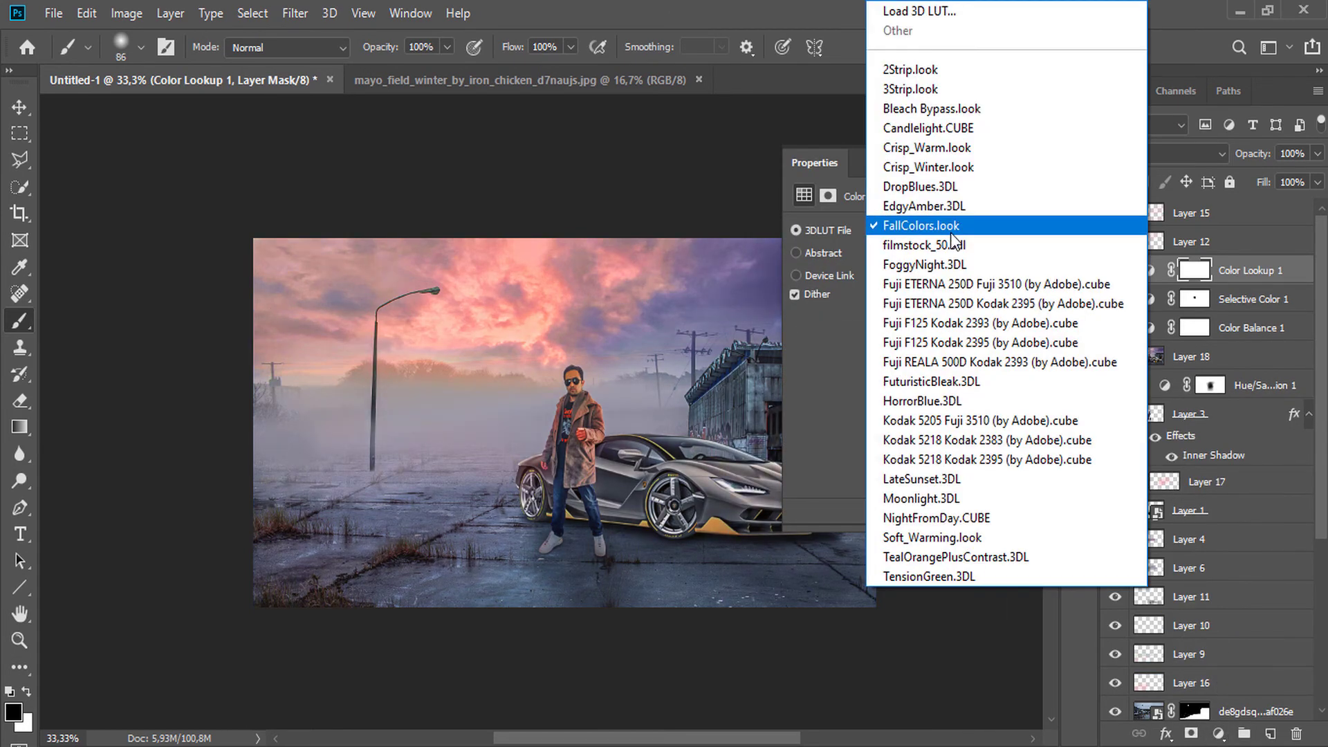
left_click(954, 264)
left_click(950, 231)
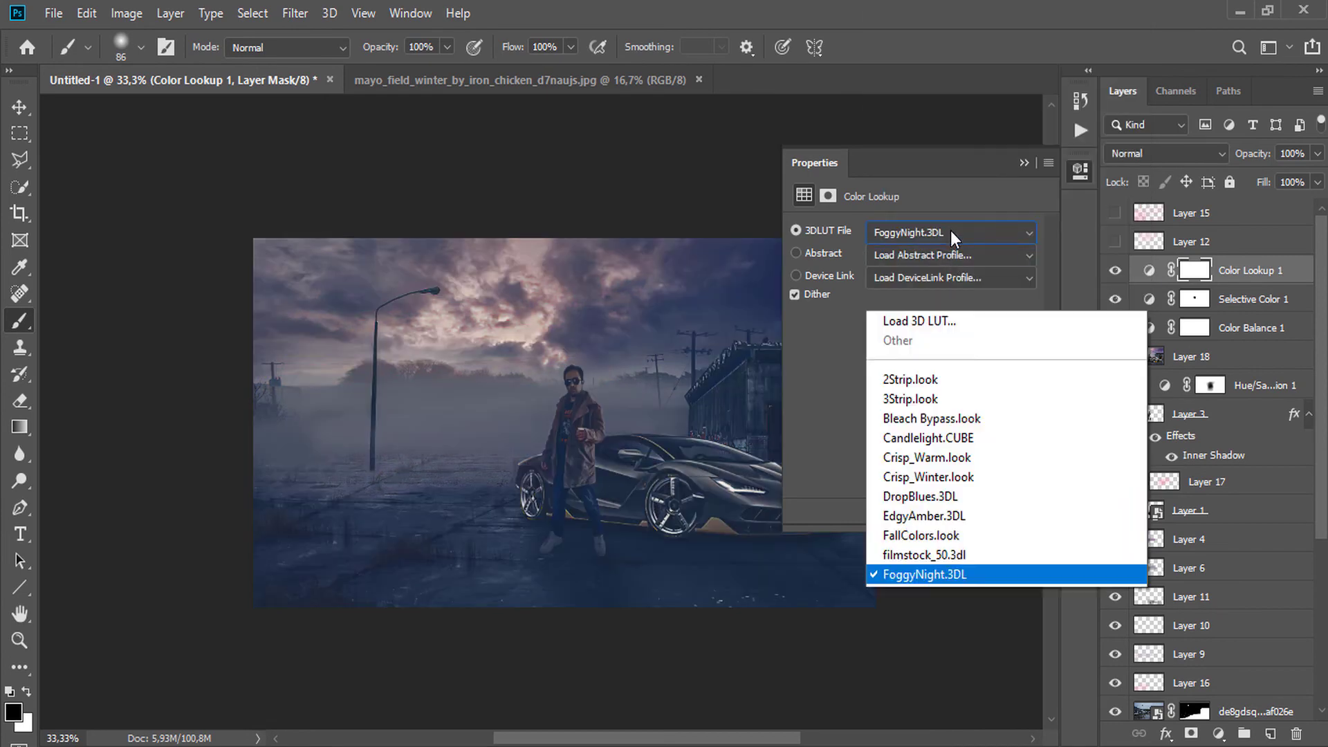
left_click(922, 402)
left_click(938, 233)
left_click(928, 476)
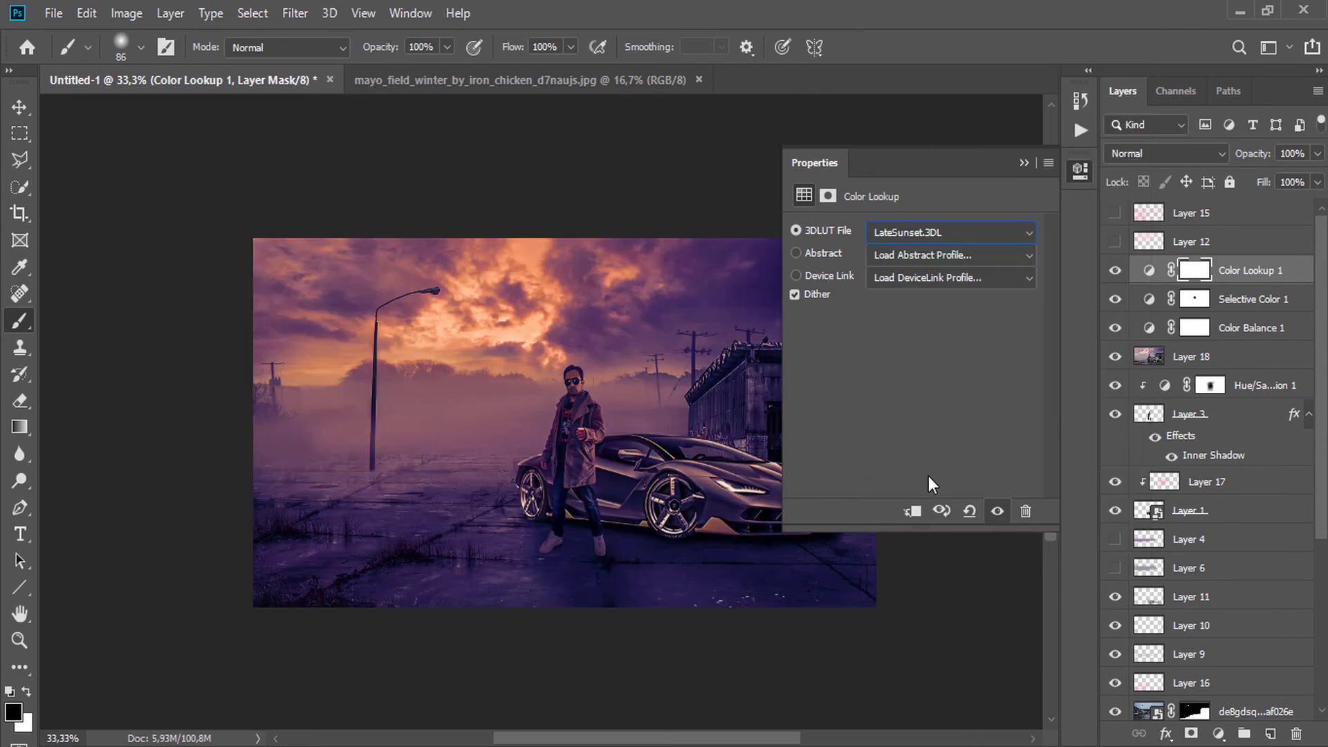
left_click(1024, 163)
Set the Color Lookup adjustment's blend mode to Multiply and its opacity to 53%
left_click(1166, 153)
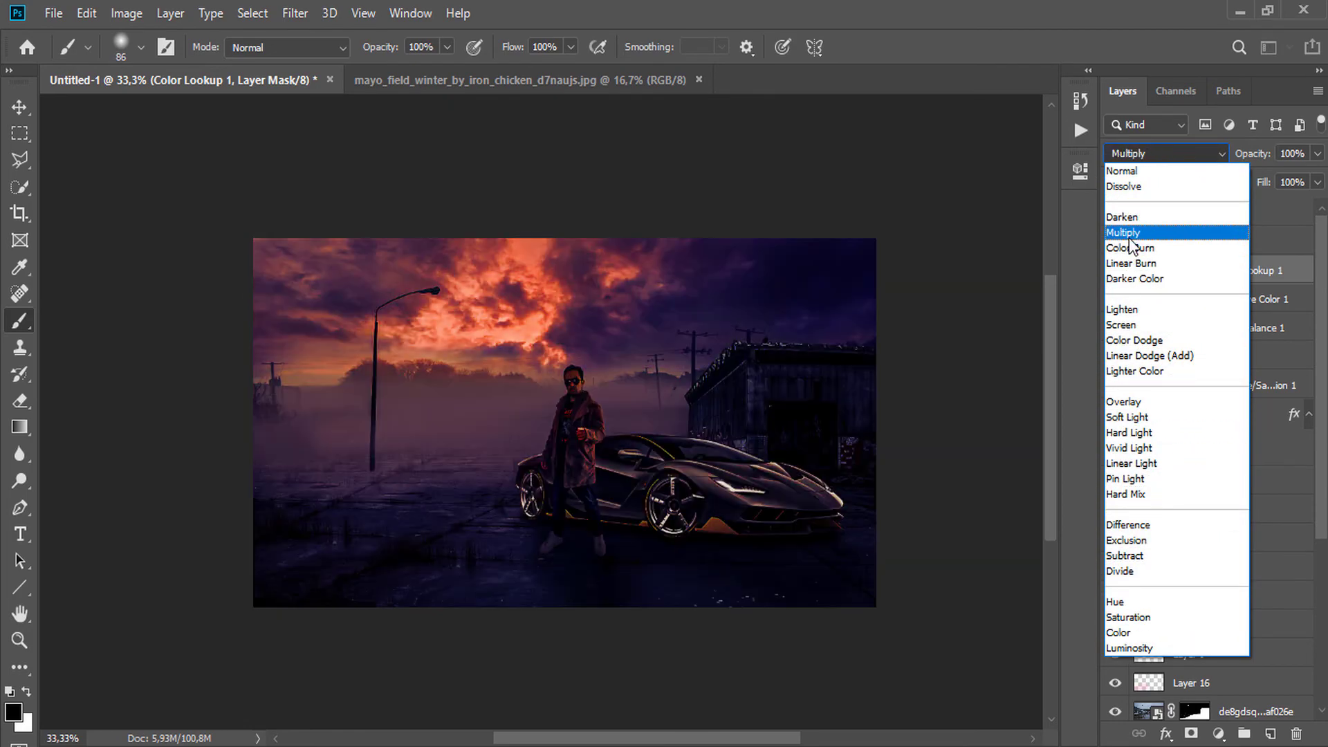
left_click(1130, 237)
left_click(1318, 153)
left_click_drag(1318, 175, 1274, 181)
right_click(926, 452)
left_click_drag(614, 429, 529, 455)
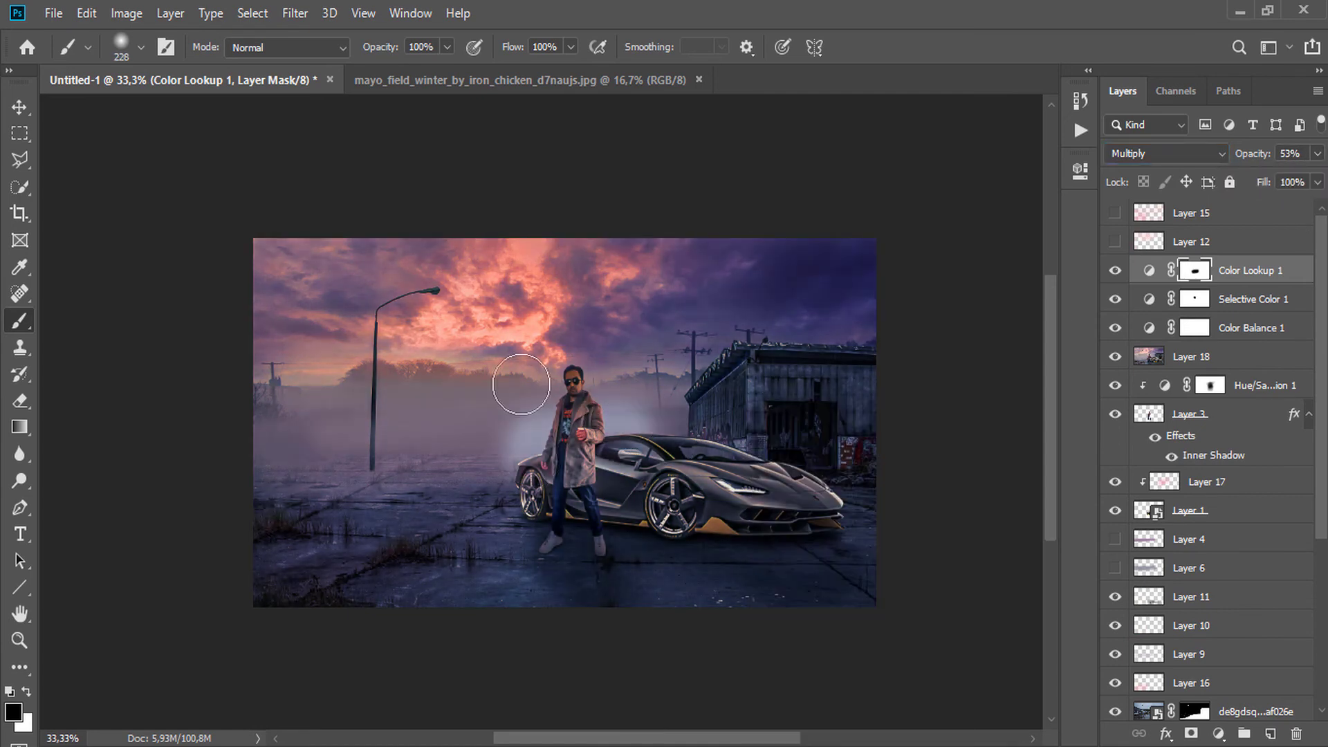
key("ctrl+z")
Paint the Color Lookup mask over the man, car and ground with a 385 px soft black brush at 34% opacity
right_click(626, 429)
left_click_drag(817, 459, 835, 462)
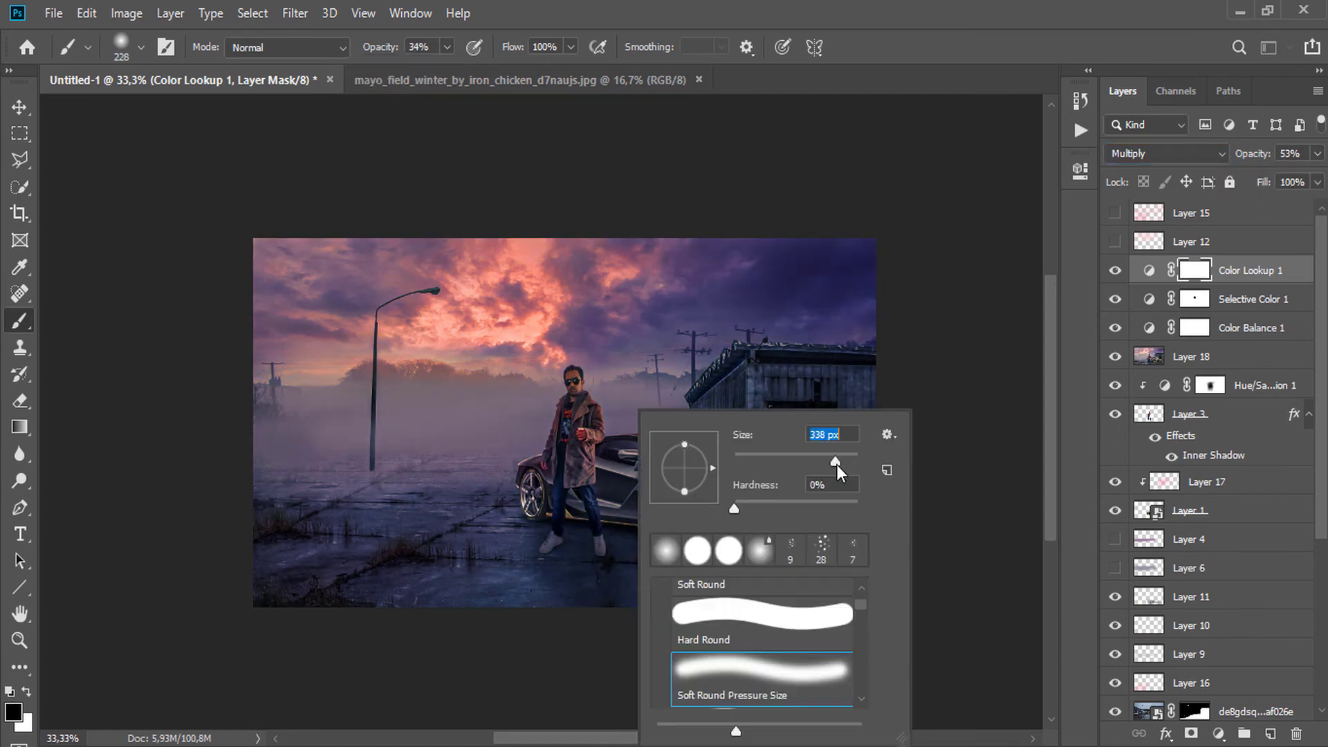
mouse_move(619, 431)
left_mouse_down()
mouse_move(486, 471)
mouse_move(554, 430)
mouse_move(768, 491)
mouse_move(566, 409)
mouse_move(640, 495)
mouse_move(675, 455)
left_mouse_up()
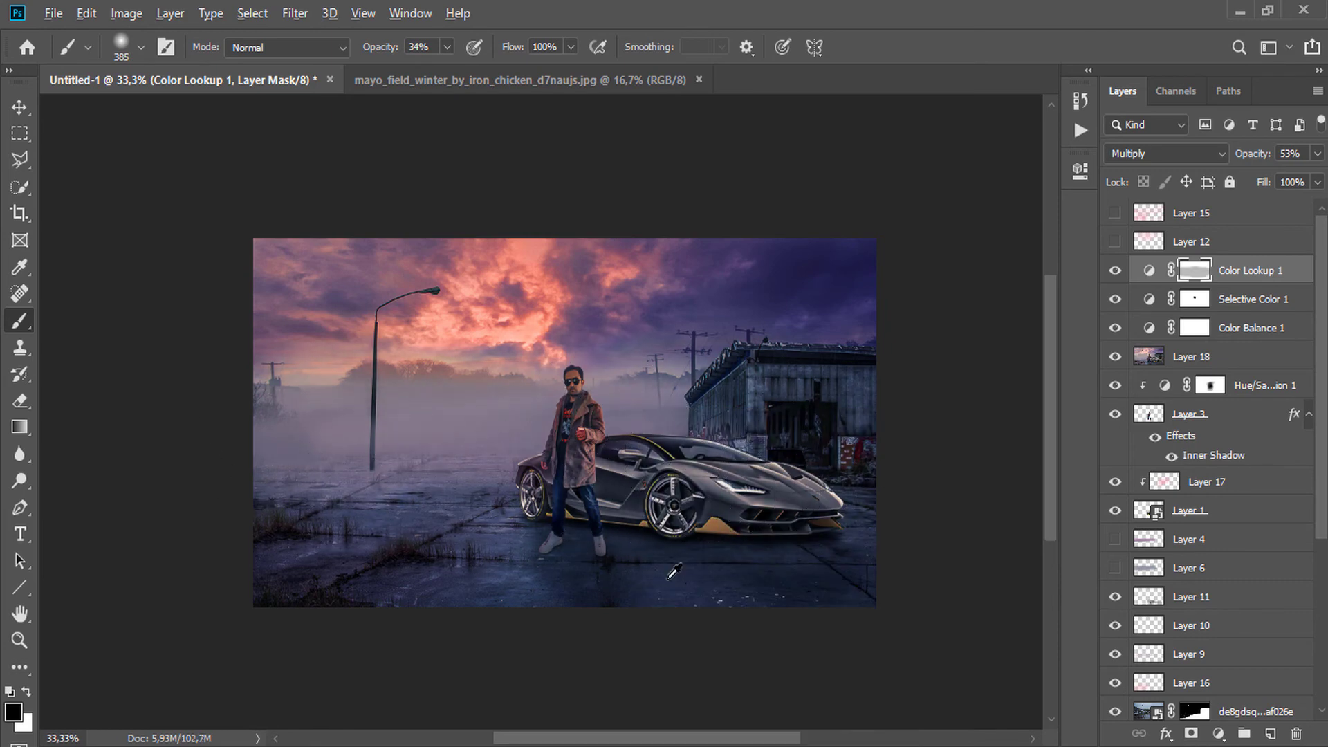
Create a new layer above Color Lookup 1 and paint dark blue shading over the fog and ground with the soft brush at 14% opacity
left_click(1267, 733)
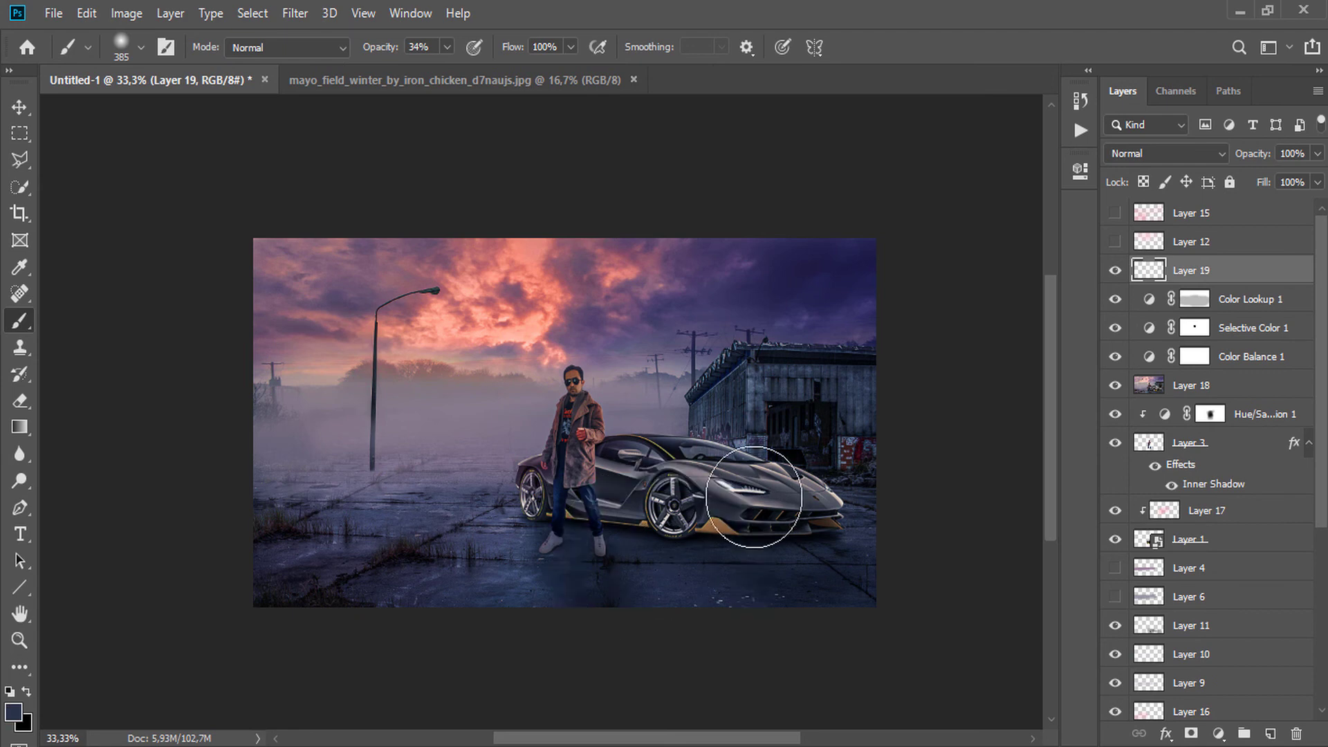
mouse_move(507, 403)
left_mouse_down()
mouse_move(198, 428)
mouse_move(939, 425)
left_mouse_up()
key("ctrl+z")
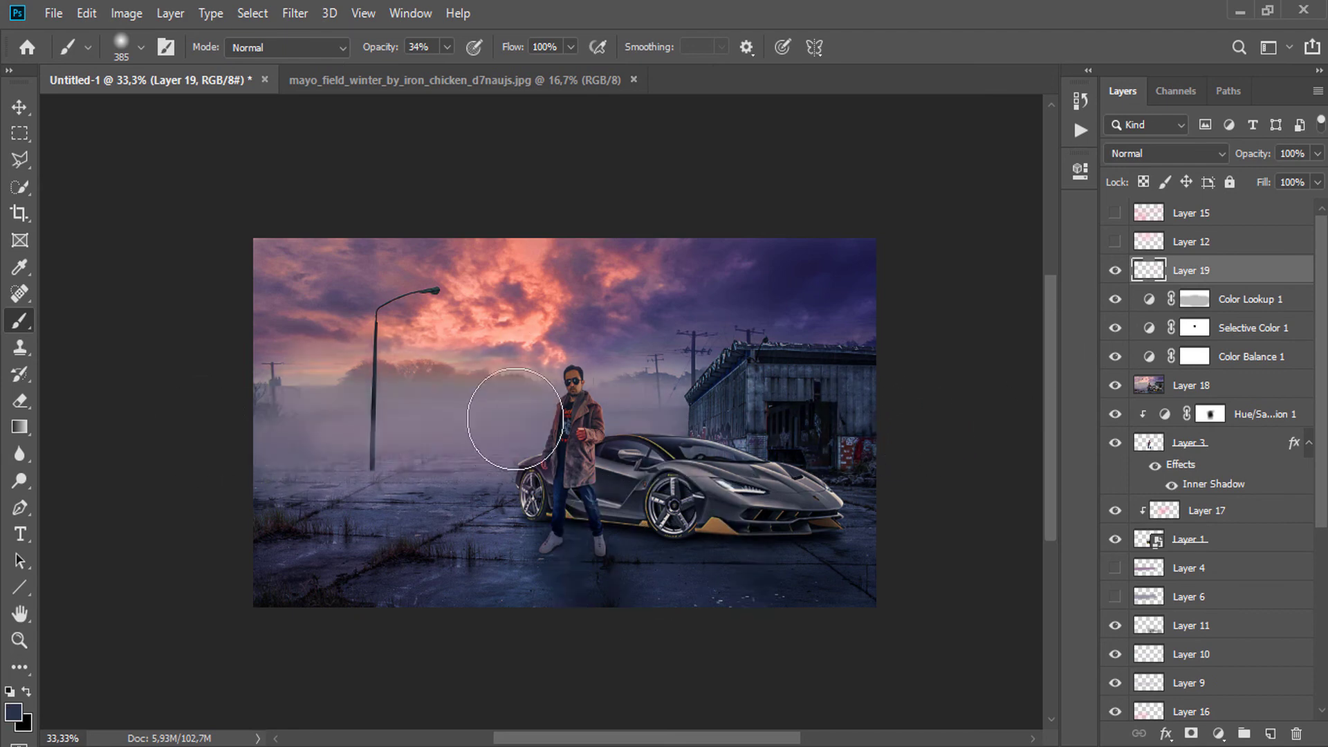
left_click_drag(515, 419, 238, 445)
key("ctrl+z")
left_click(449, 48)
left_click_drag(449, 72, 429, 73)
mouse_move(471, 425)
left_mouse_down()
mouse_move(343, 445)
mouse_move(405, 475)
mouse_move(222, 466)
mouse_move(396, 470)
mouse_move(251, 444)
mouse_move(343, 415)
mouse_move(401, 428)
left_mouse_up()
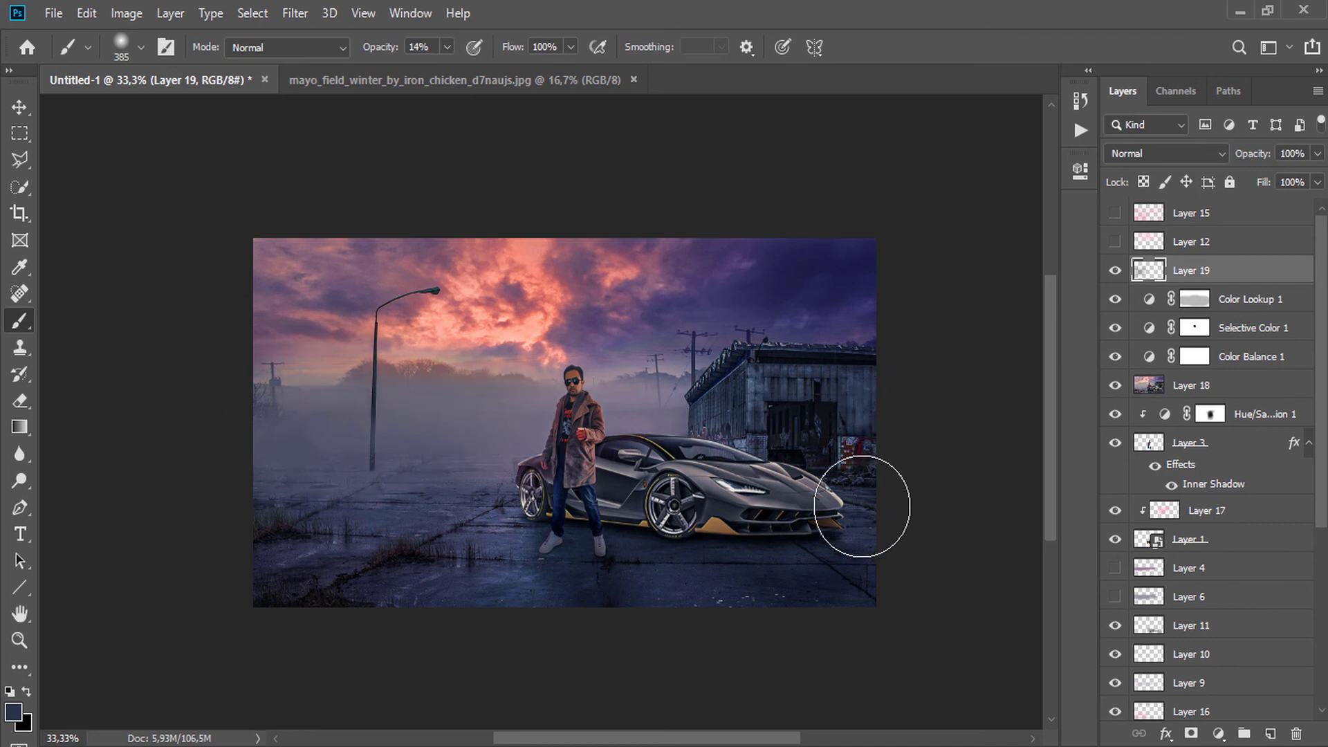
Set the dark blue shading layer's blend mode to Multiply, compare it on and off, and lower its opacity to 29%
left_click(1162, 153)
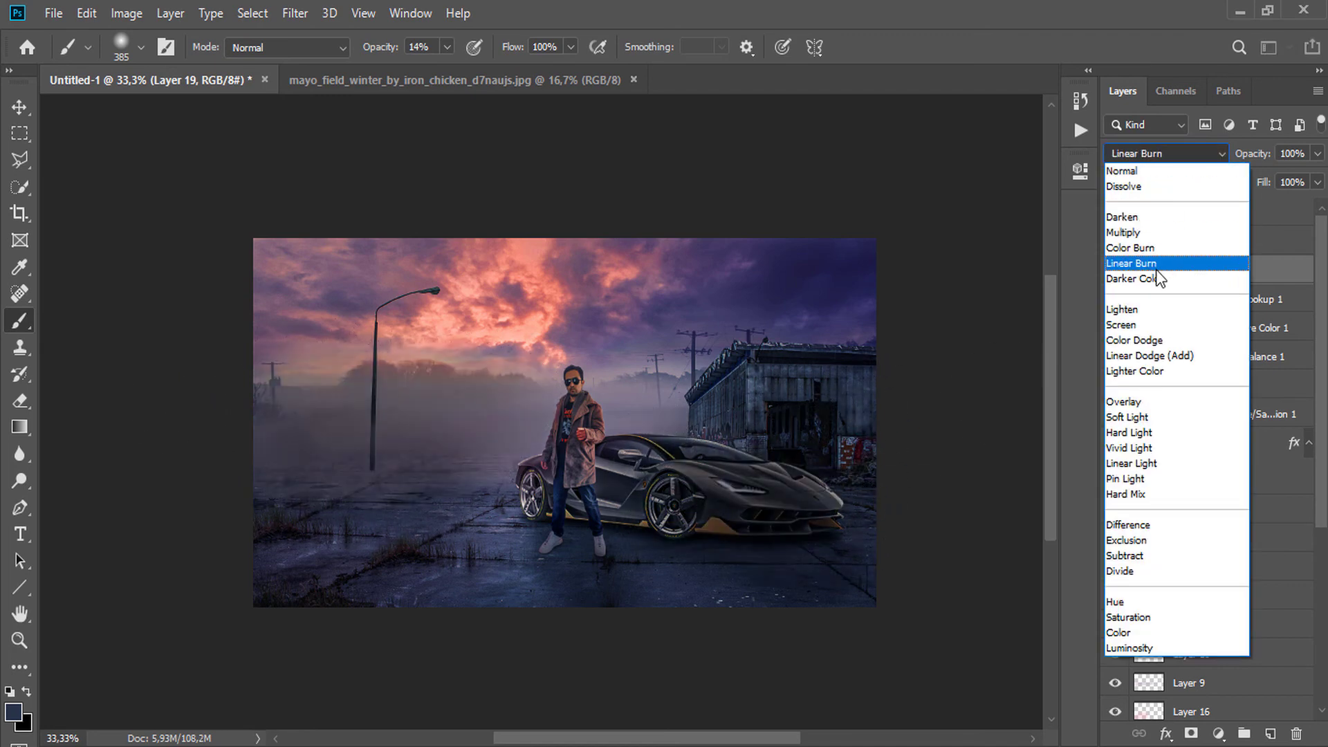
left_click(1123, 233)
left_click(1114, 271)
left_click(1114, 270)
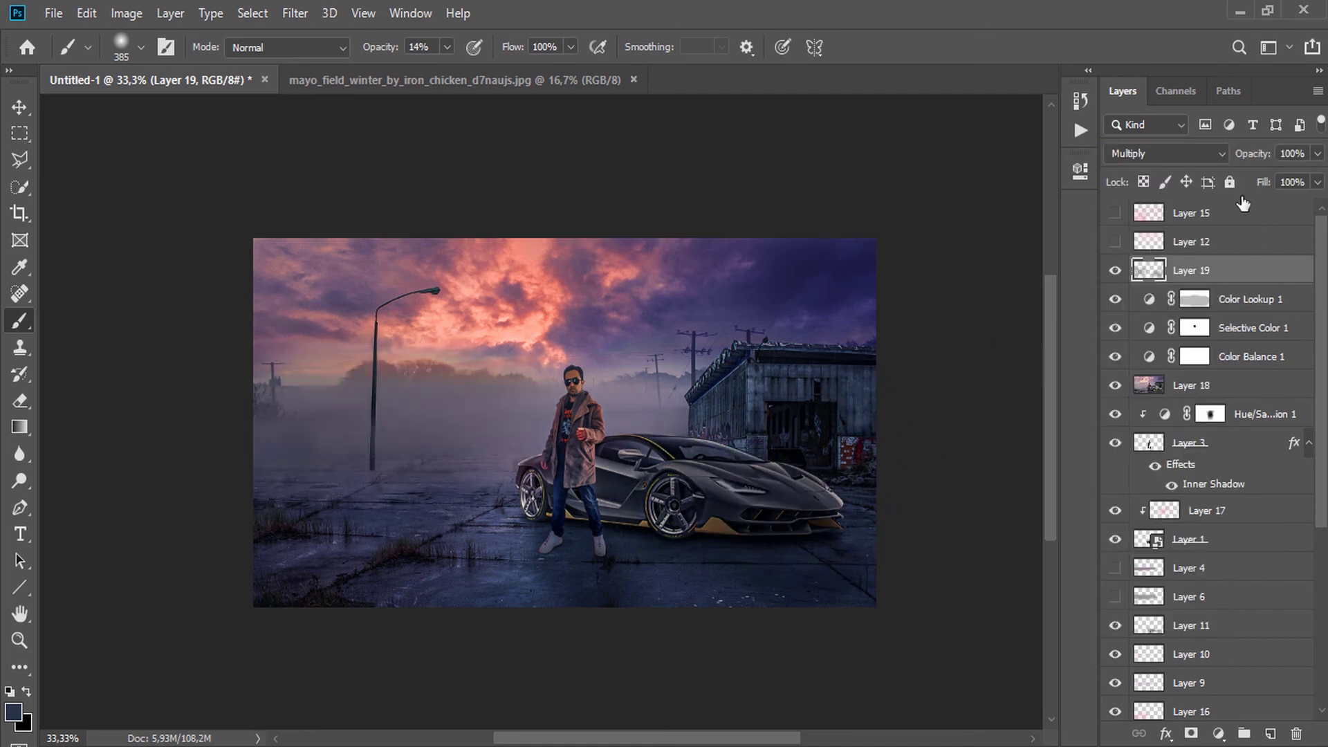
left_click_drag(1318, 154, 1248, 181)
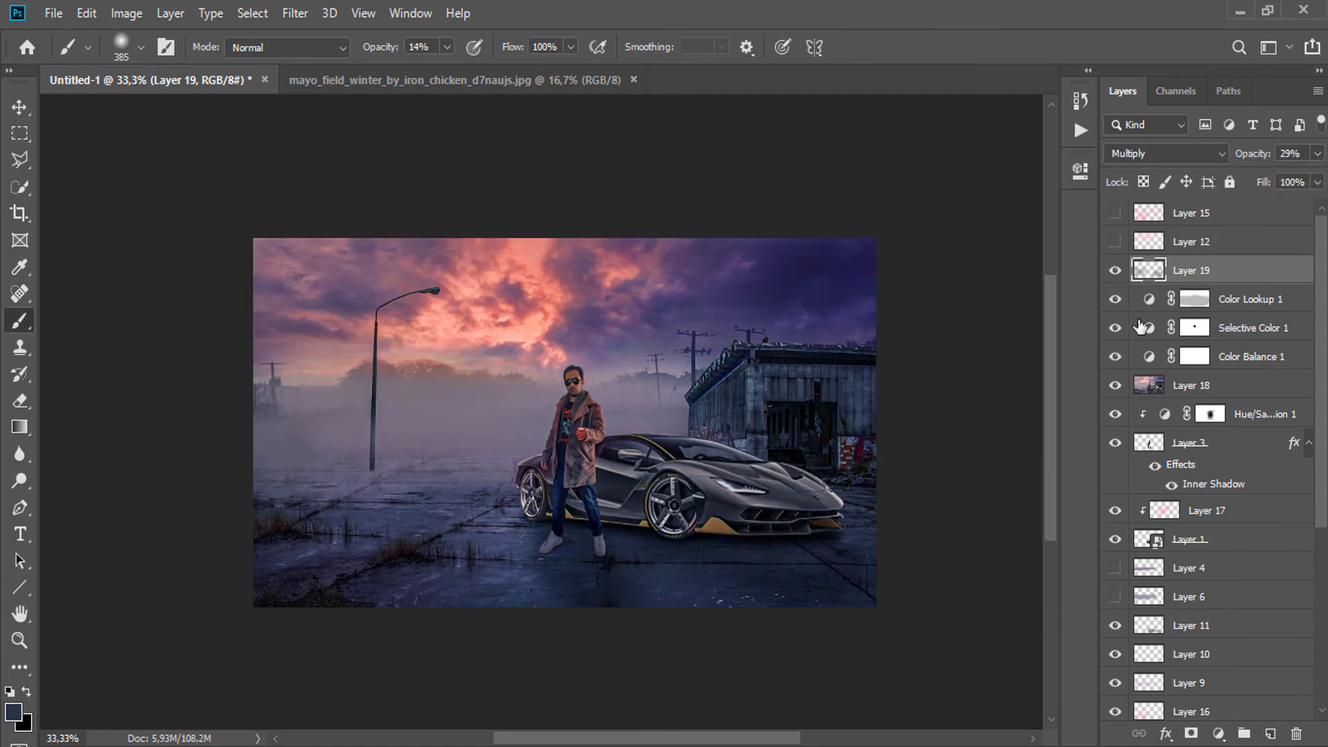
Add a second Color Balance adjustment above Layer 19 and shift its midtones toward blue and cyan
left_click(1218, 733)
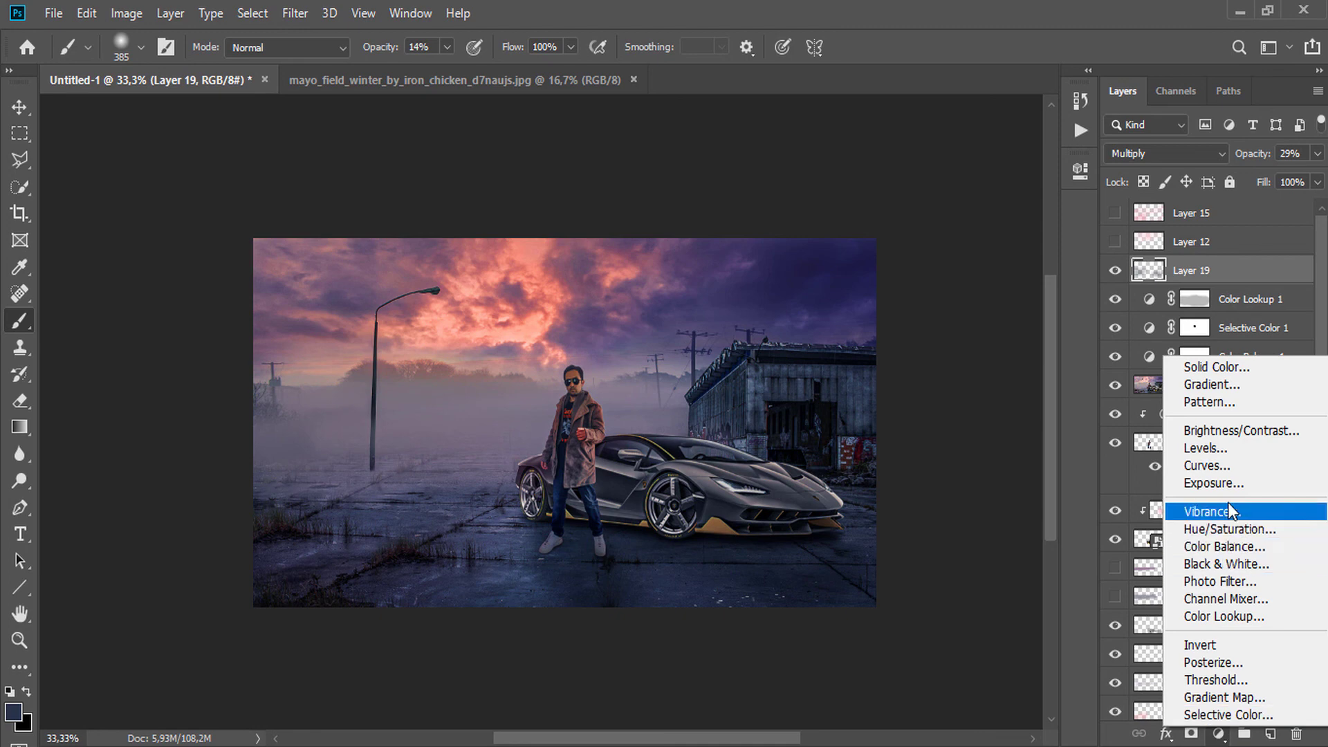
left_click(1209, 550)
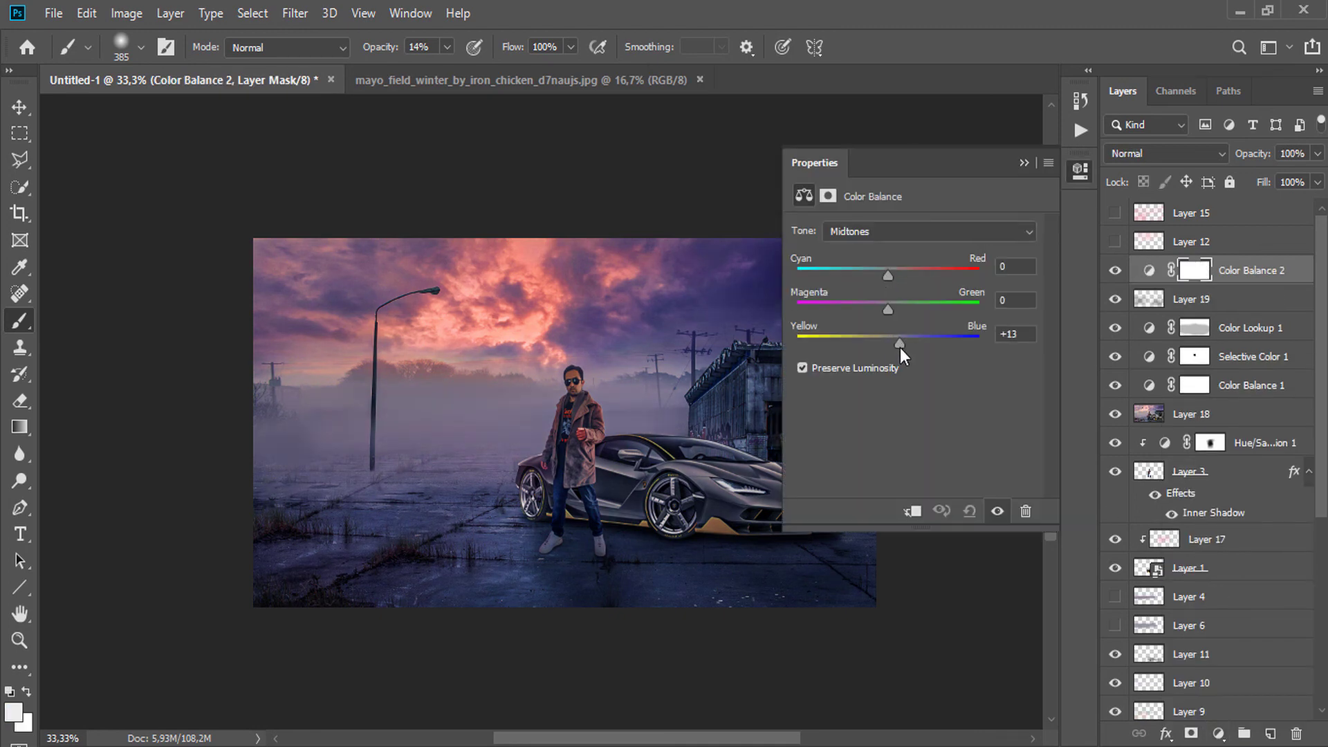
left_click_drag(899, 347, 902, 350)
mouse_move(888, 275)
left_mouse_down()
mouse_move(848, 277)
mouse_move(863, 276)
left_mouse_up()
left_click(1024, 163)
Add a Hue/Saturation adjustment above Color Balance 2, boost the pink sky's saturation with on-image adjustment, and check the layer's effect
left_click(1219, 733)
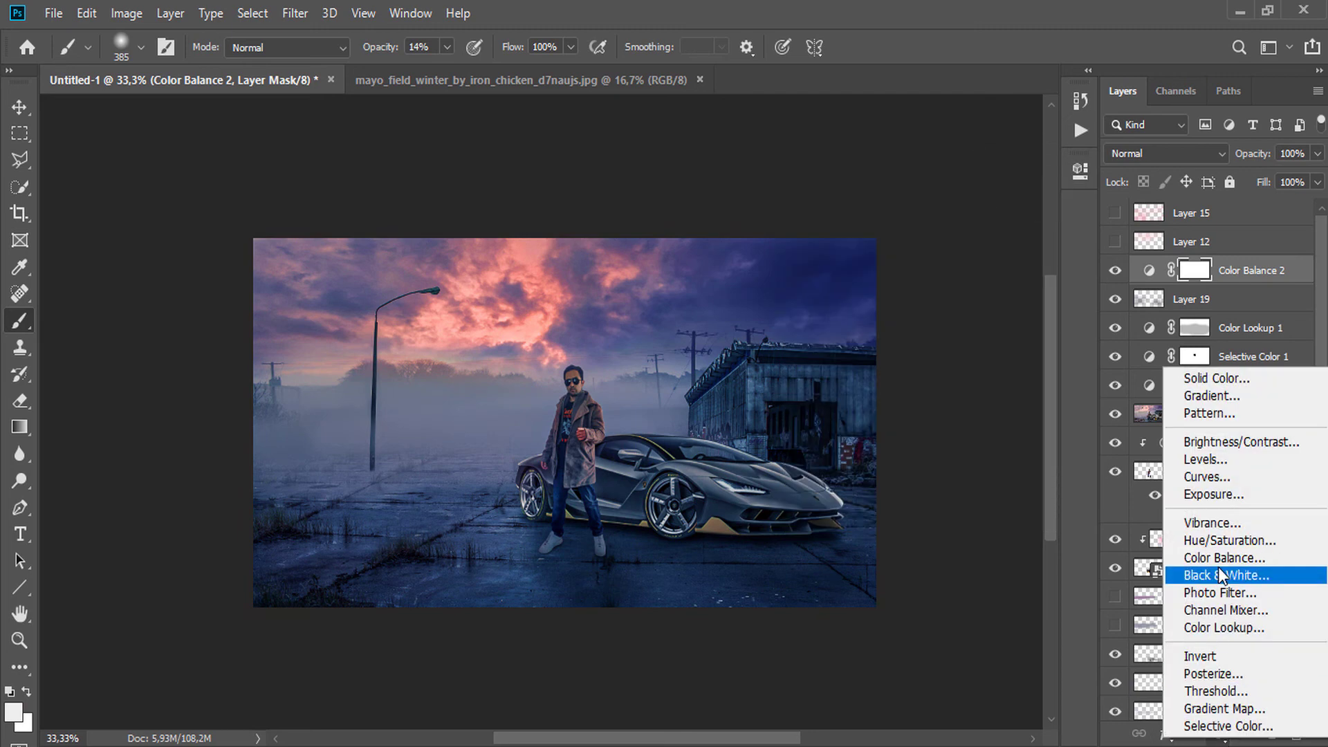
left_click(1221, 540)
left_click_drag(917, 347, 919, 396)
mouse_move(914, 308)
left_mouse_down()
mouse_move(942, 308)
mouse_move(837, 328)
mouse_move(925, 326)
mouse_move(912, 324)
left_mouse_up()
left_click(804, 258)
left_click_drag(459, 290, 502, 276)
left_click(1113, 272)
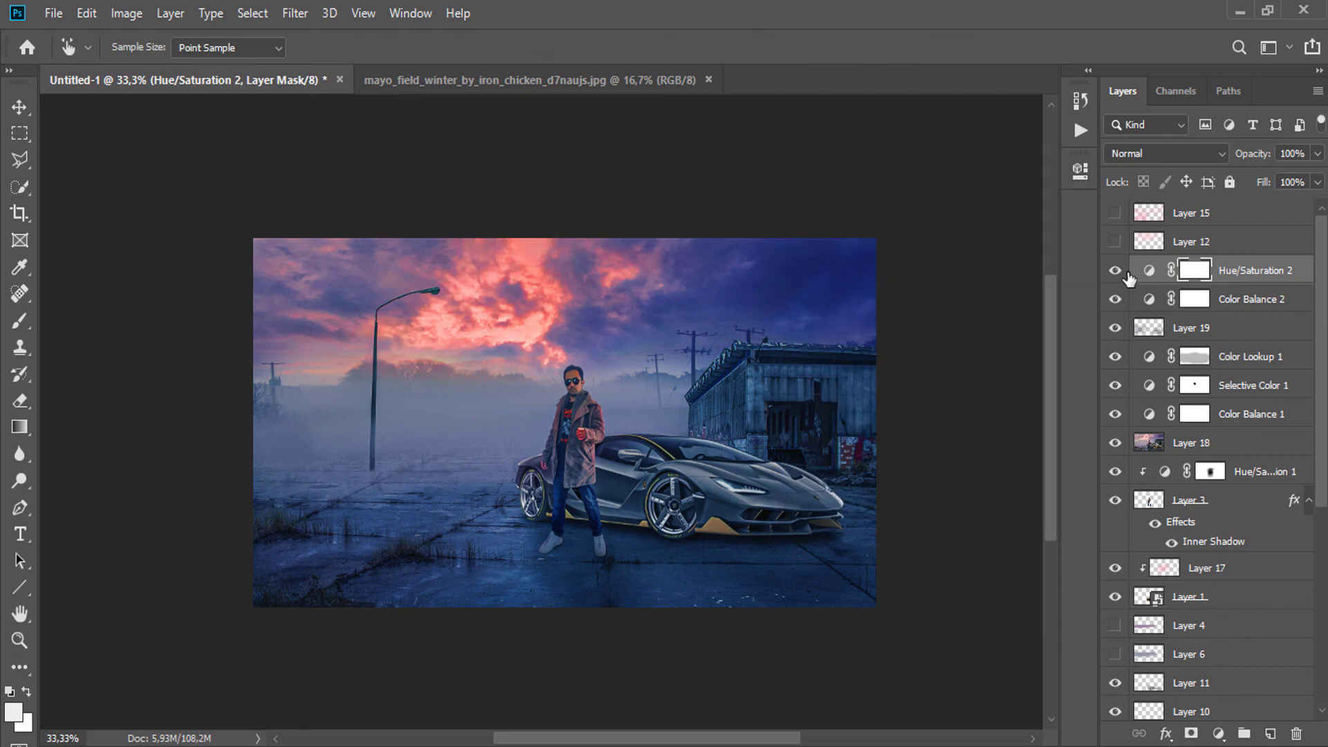
Lower the Lightness of the Hue/Saturation 2 adjustment below zero to darken the whole scene
left_click(1113, 276)
double_click(1149, 270)
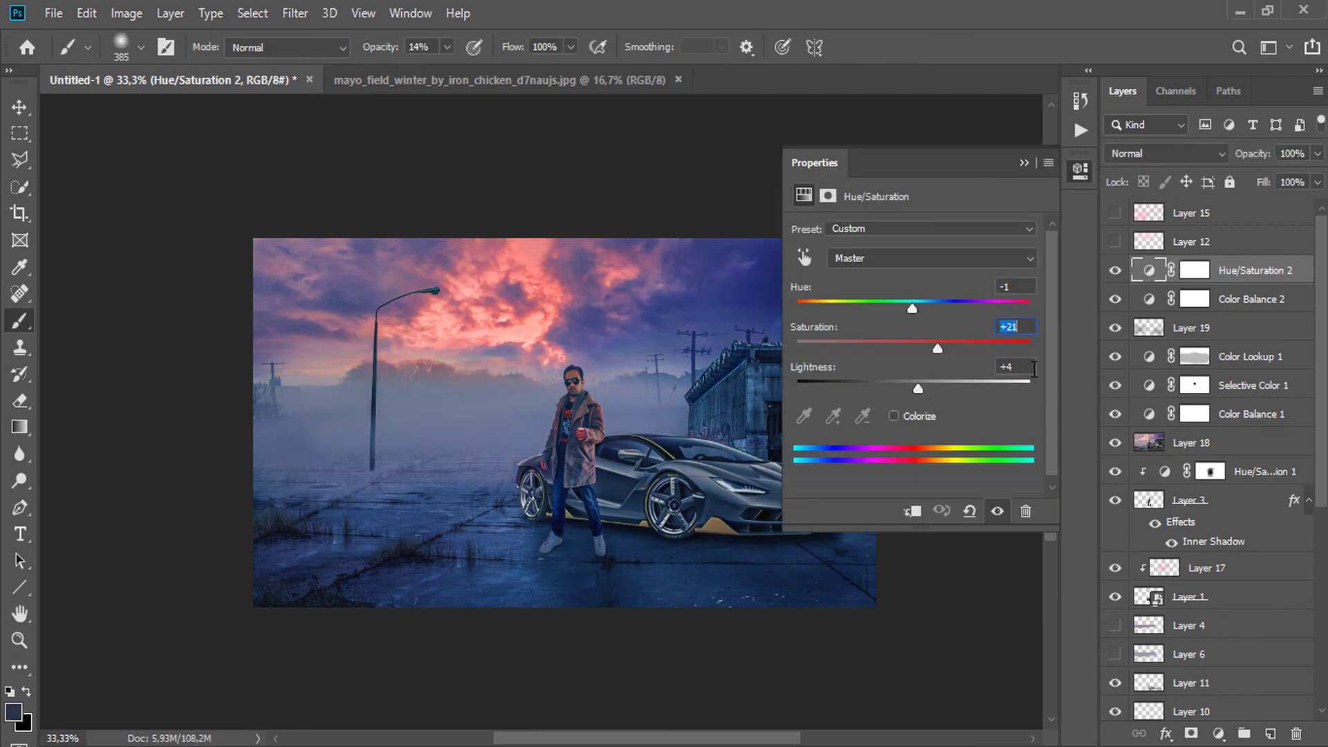
left_click_drag(913, 388, 889, 396)
left_click(1025, 163)
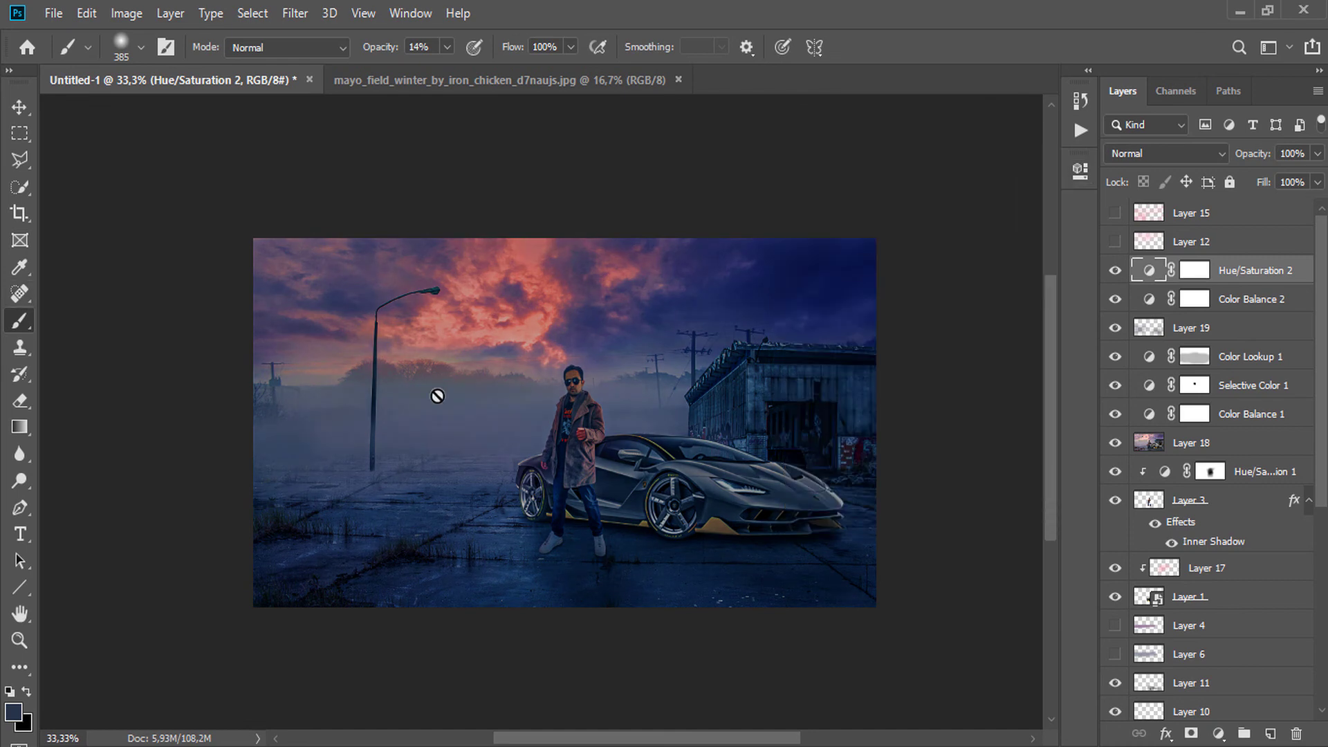
Paint black on the Hue/Saturation 2 mask at 14% brush opacity to lift the darkening from the central fog, man and car
left_click(1193, 276)
left_click(27, 692)
mouse_move(688, 393)
left_mouse_down()
mouse_move(374, 409)
mouse_move(570, 392)
left_mouse_up()
left_click(1115, 270)
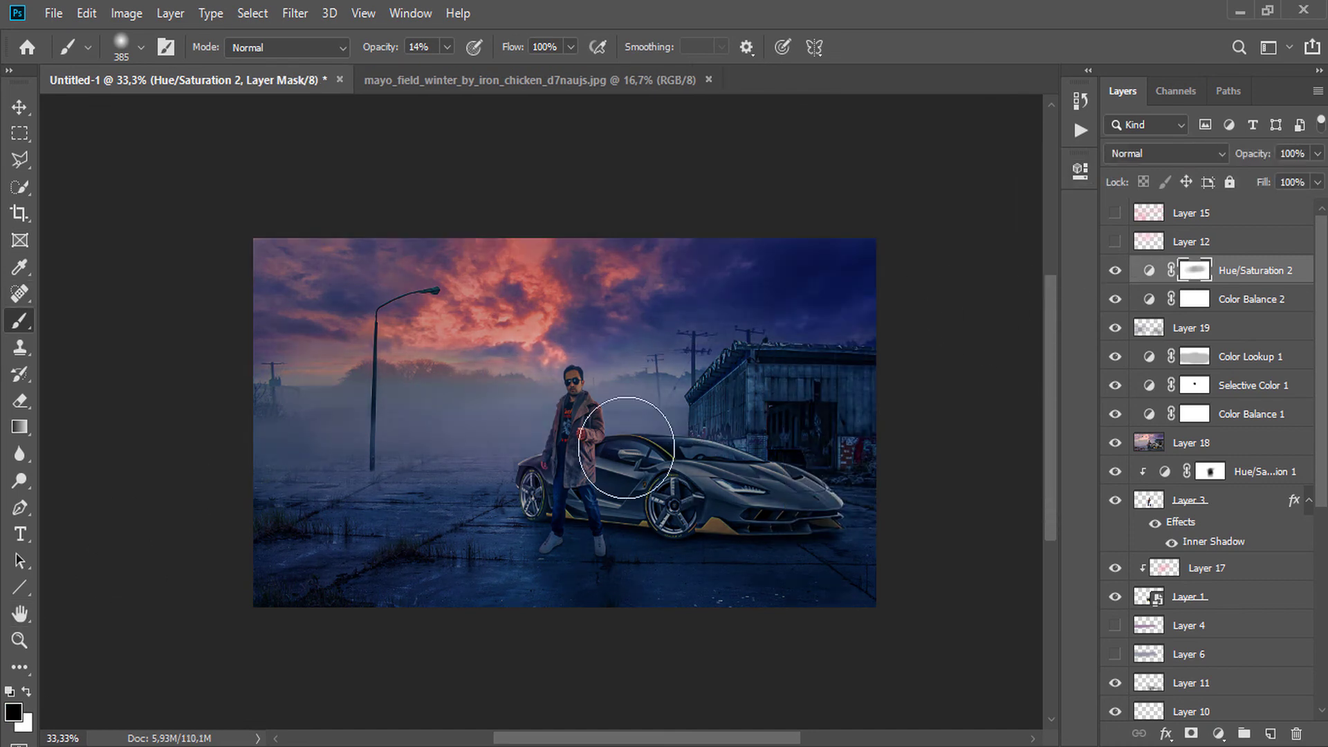
mouse_move(626, 447)
left_mouse_down()
mouse_move(614, 407)
mouse_move(551, 460)
left_mouse_up()
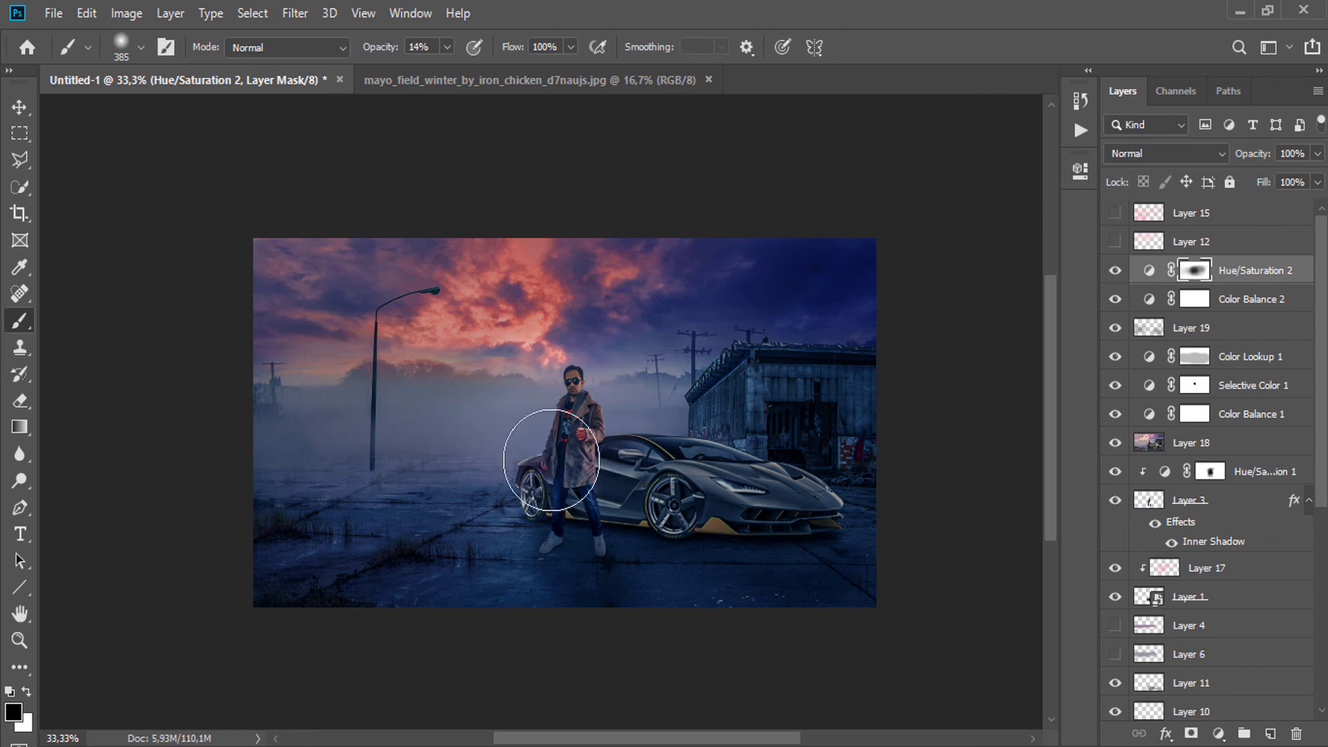
Compare Hue/Saturation 2 on and off, raise the brush opacity to 38%, and mask its darkening across the sky and shed
left_click(1115, 271)
left_click(1115, 271)
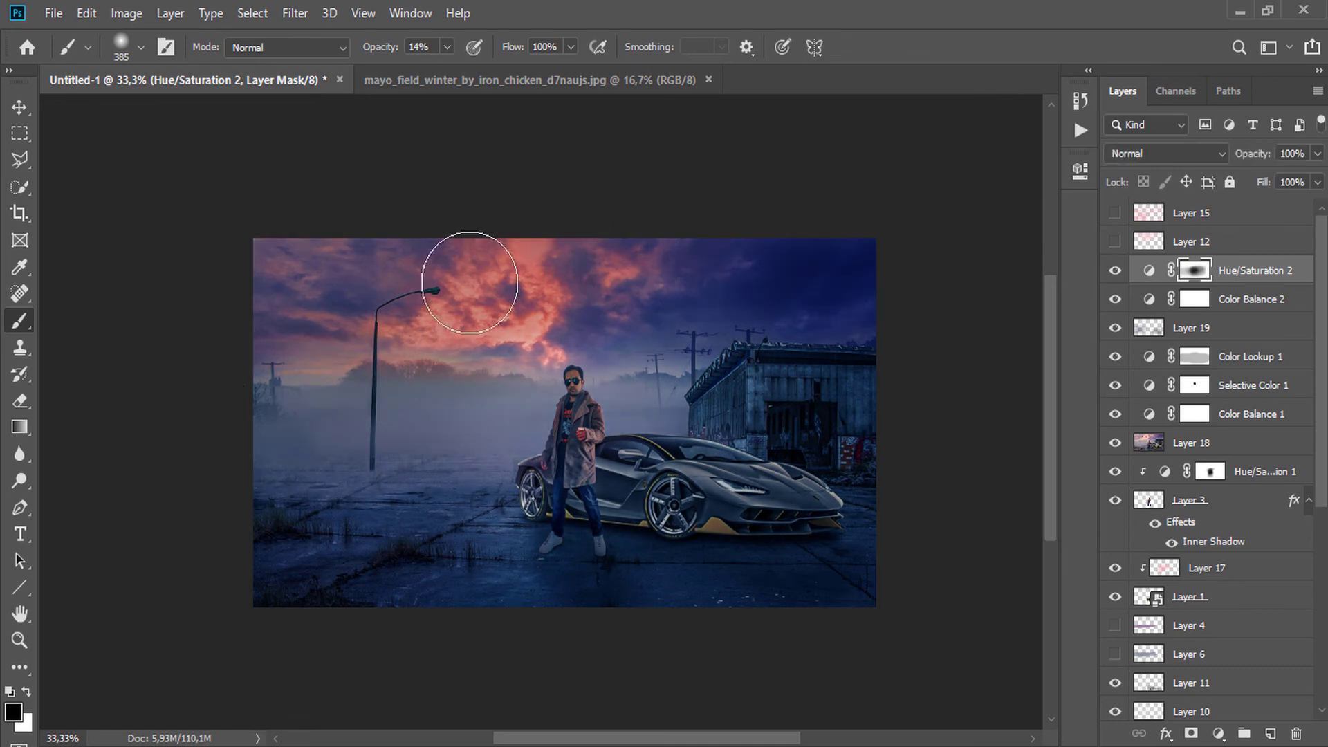
left_click_drag(470, 70, 468, 70)
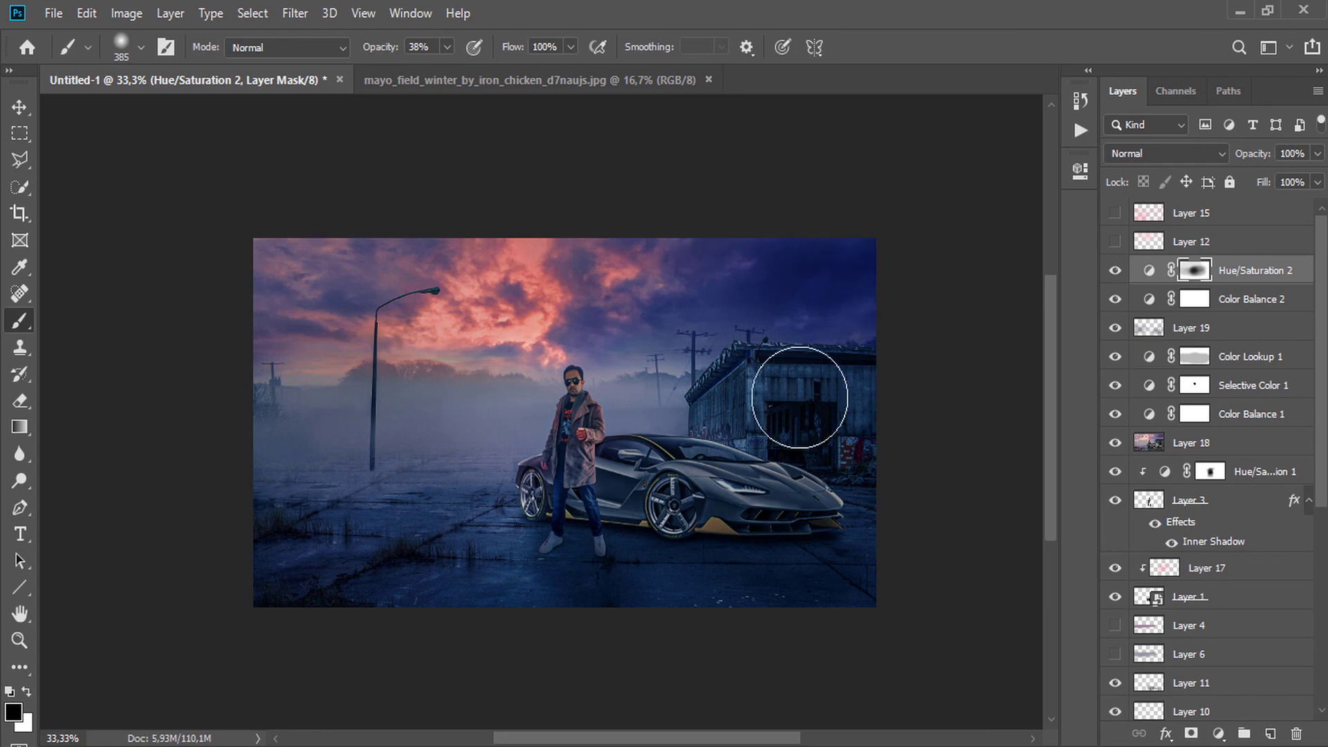
left_click(1114, 271)
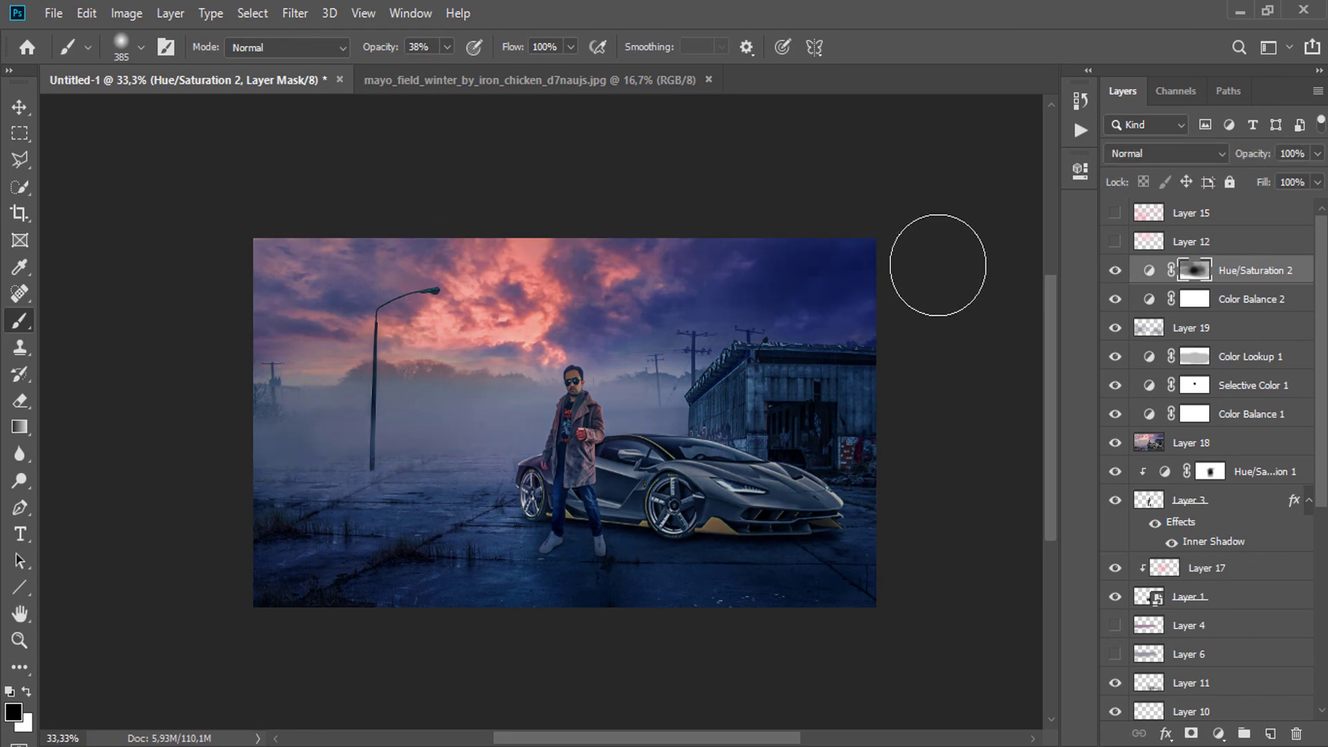